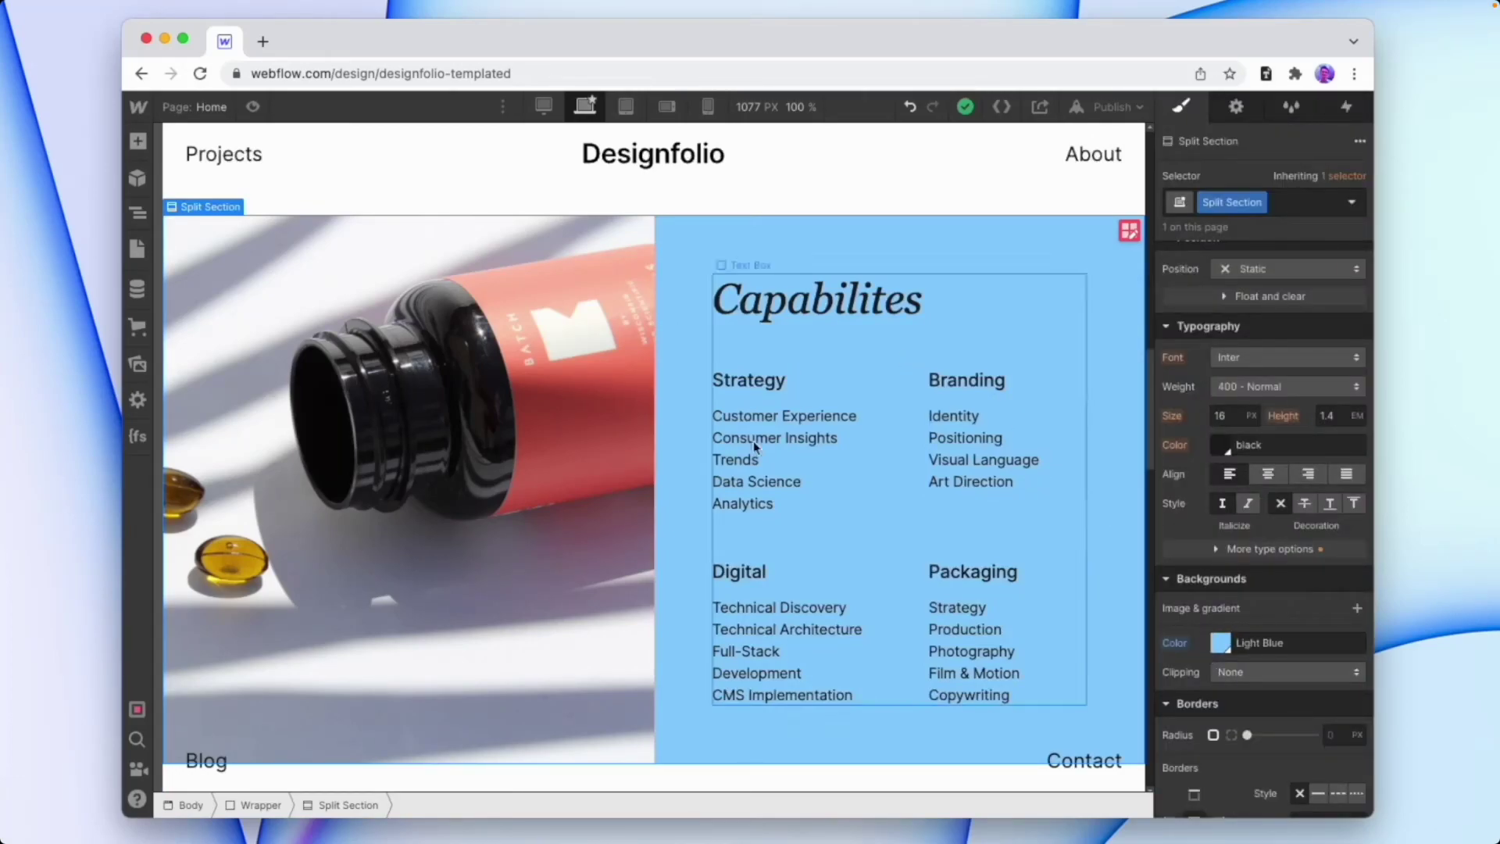
Close the cookie banner on the remove.bg upload page
scroll(1241, 586, up, 7)
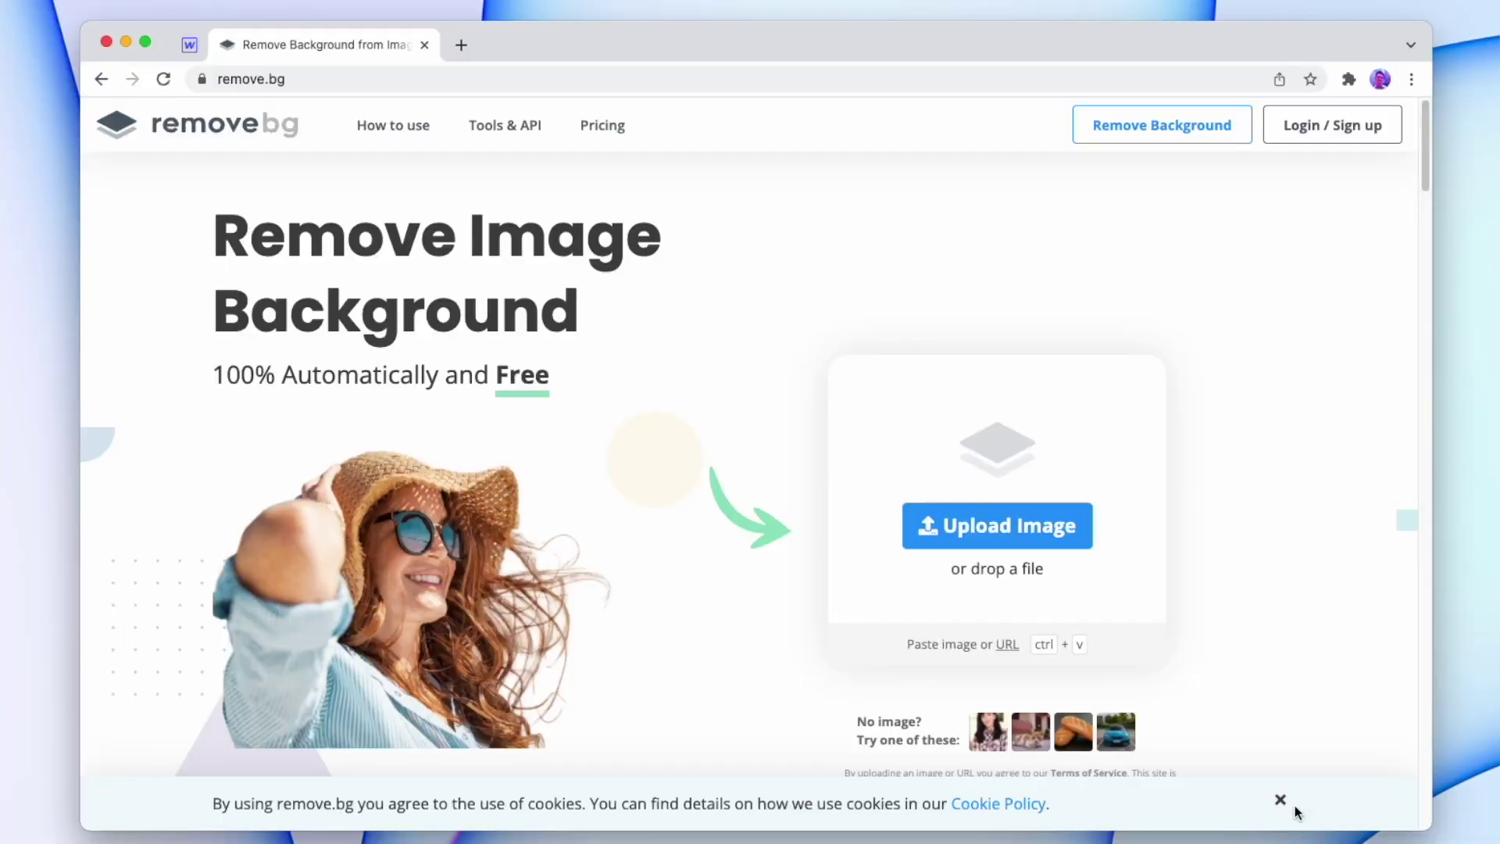
click(1277, 799)
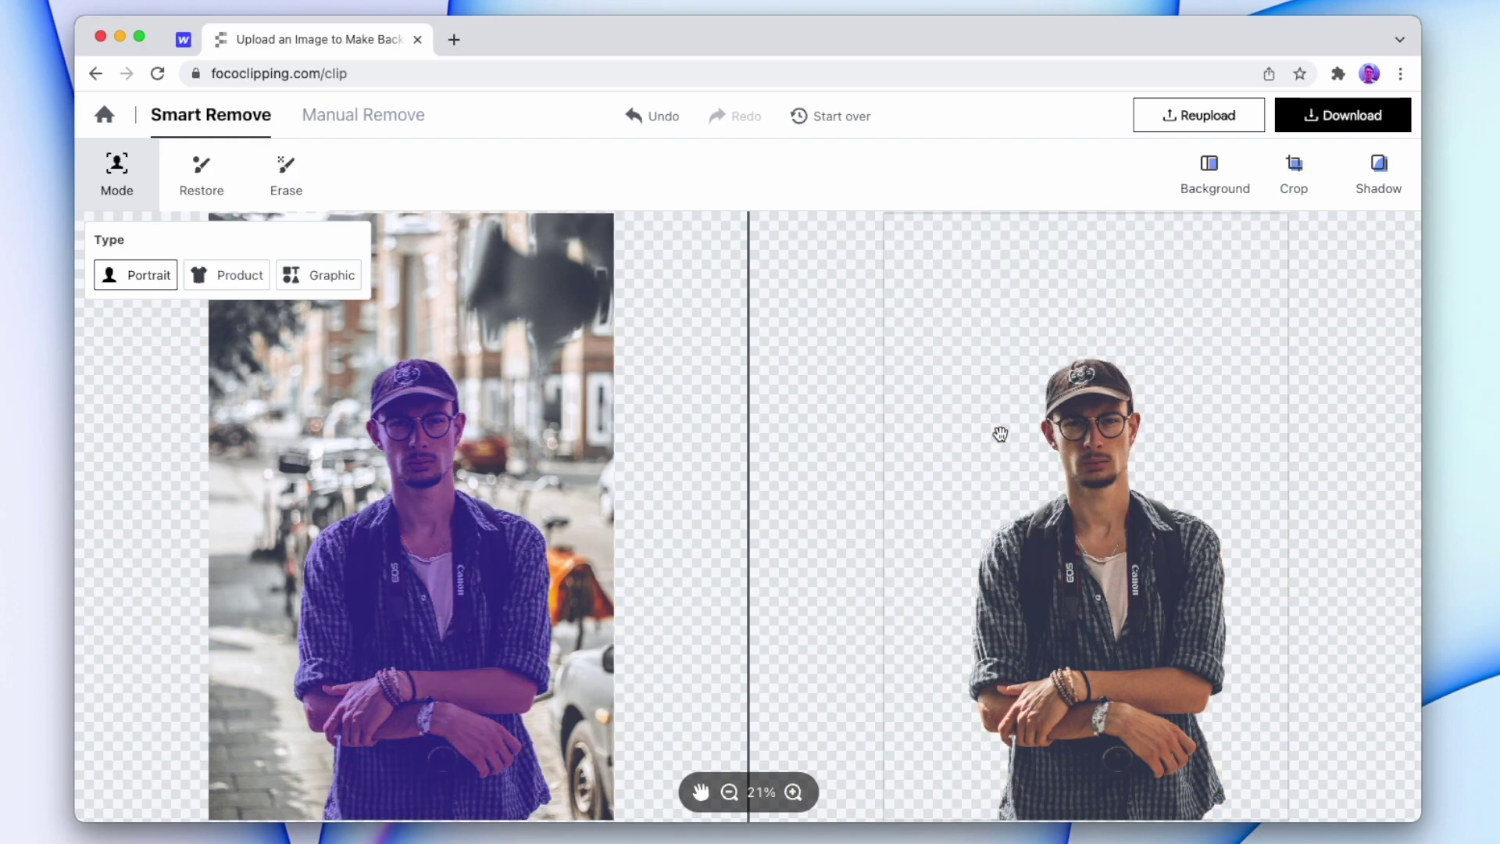
Download the background-removed portrait from FocoClipping as a PNG, skipping the login prompt
click(1392, 121)
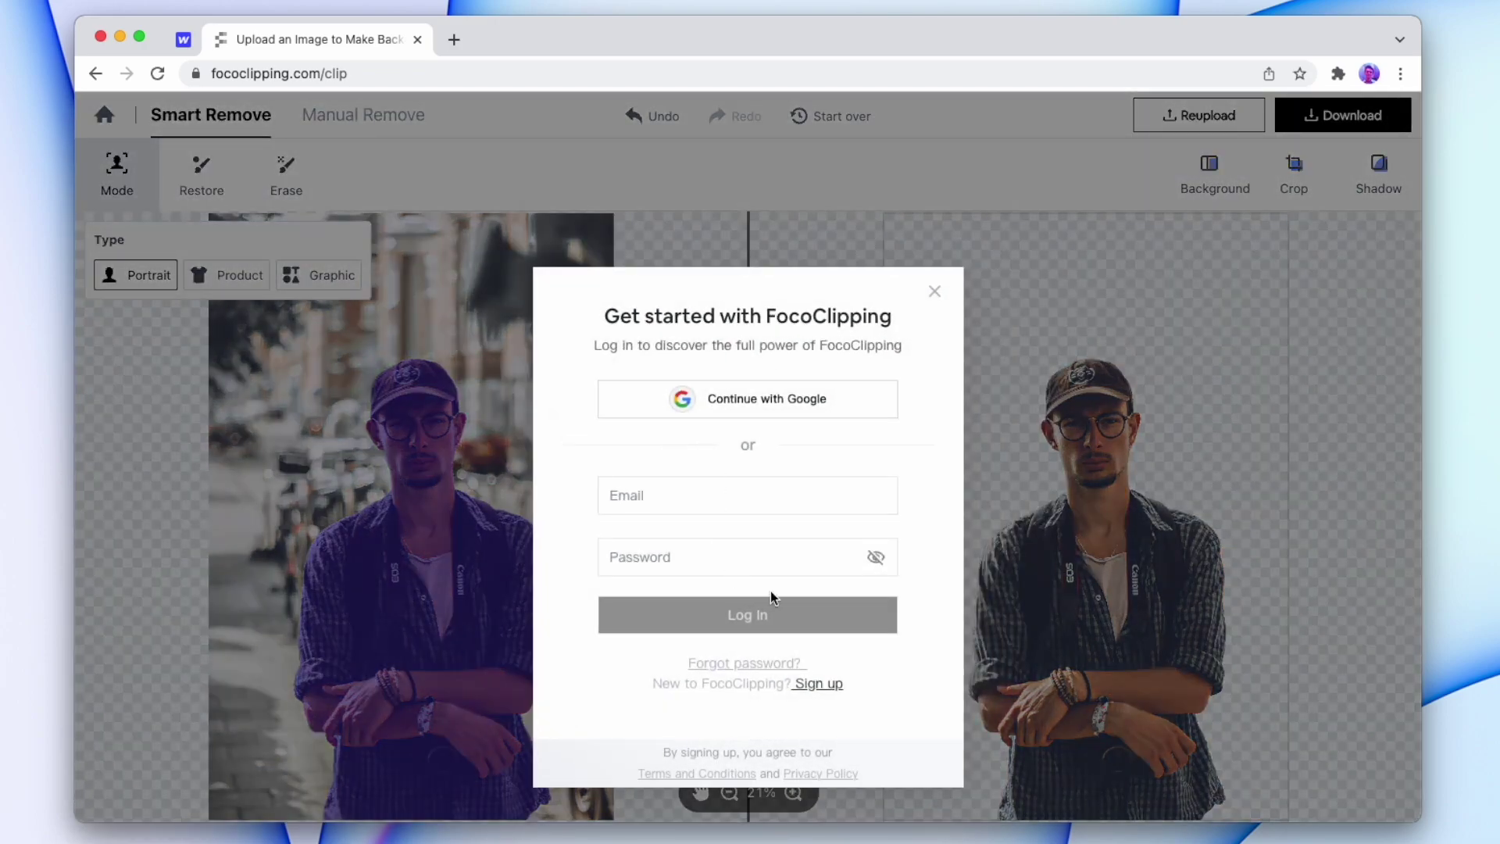
click(937, 291)
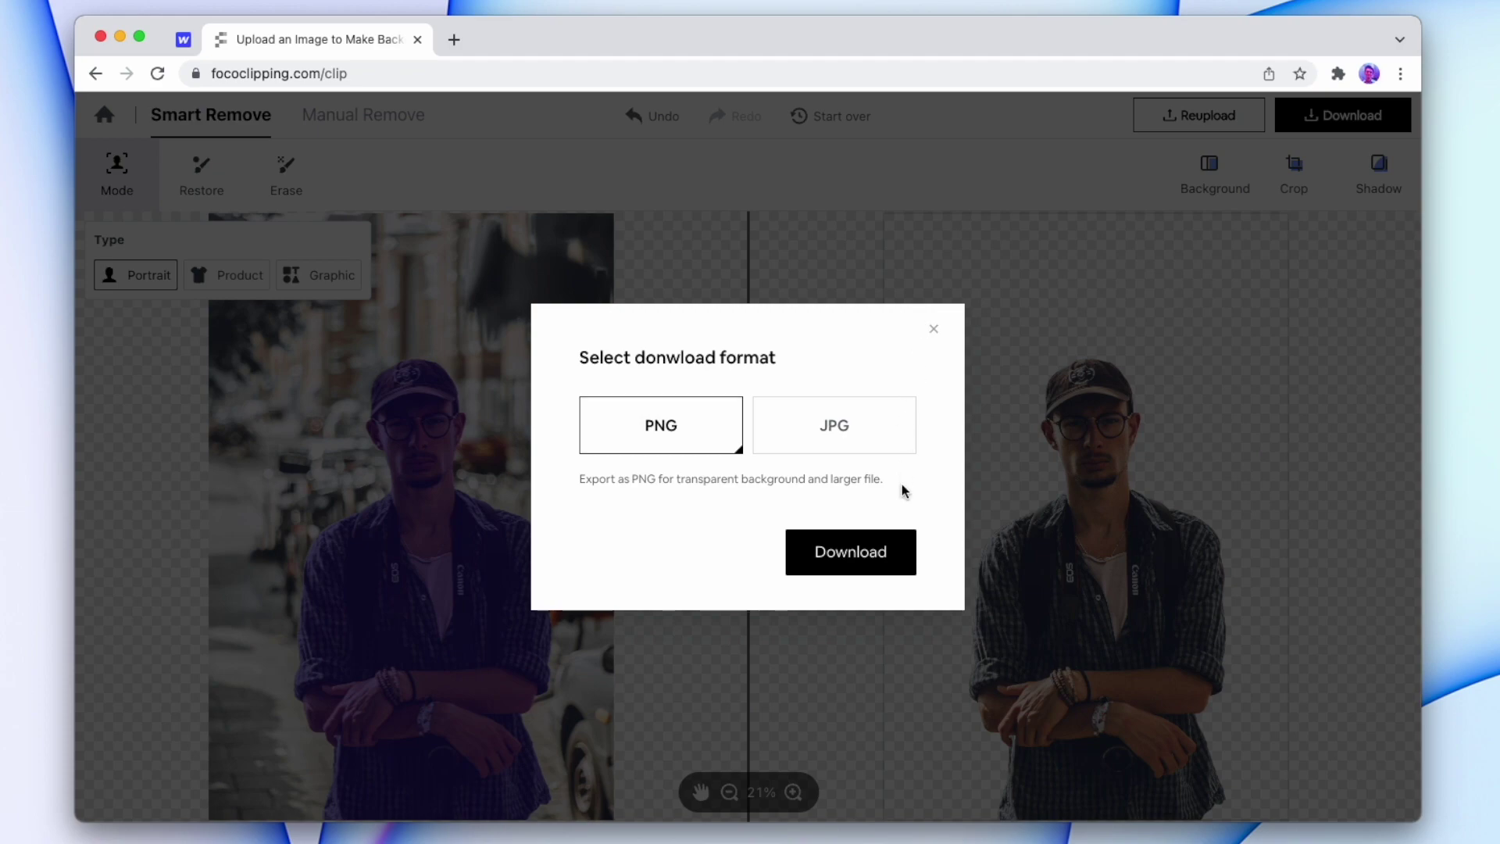
click(865, 562)
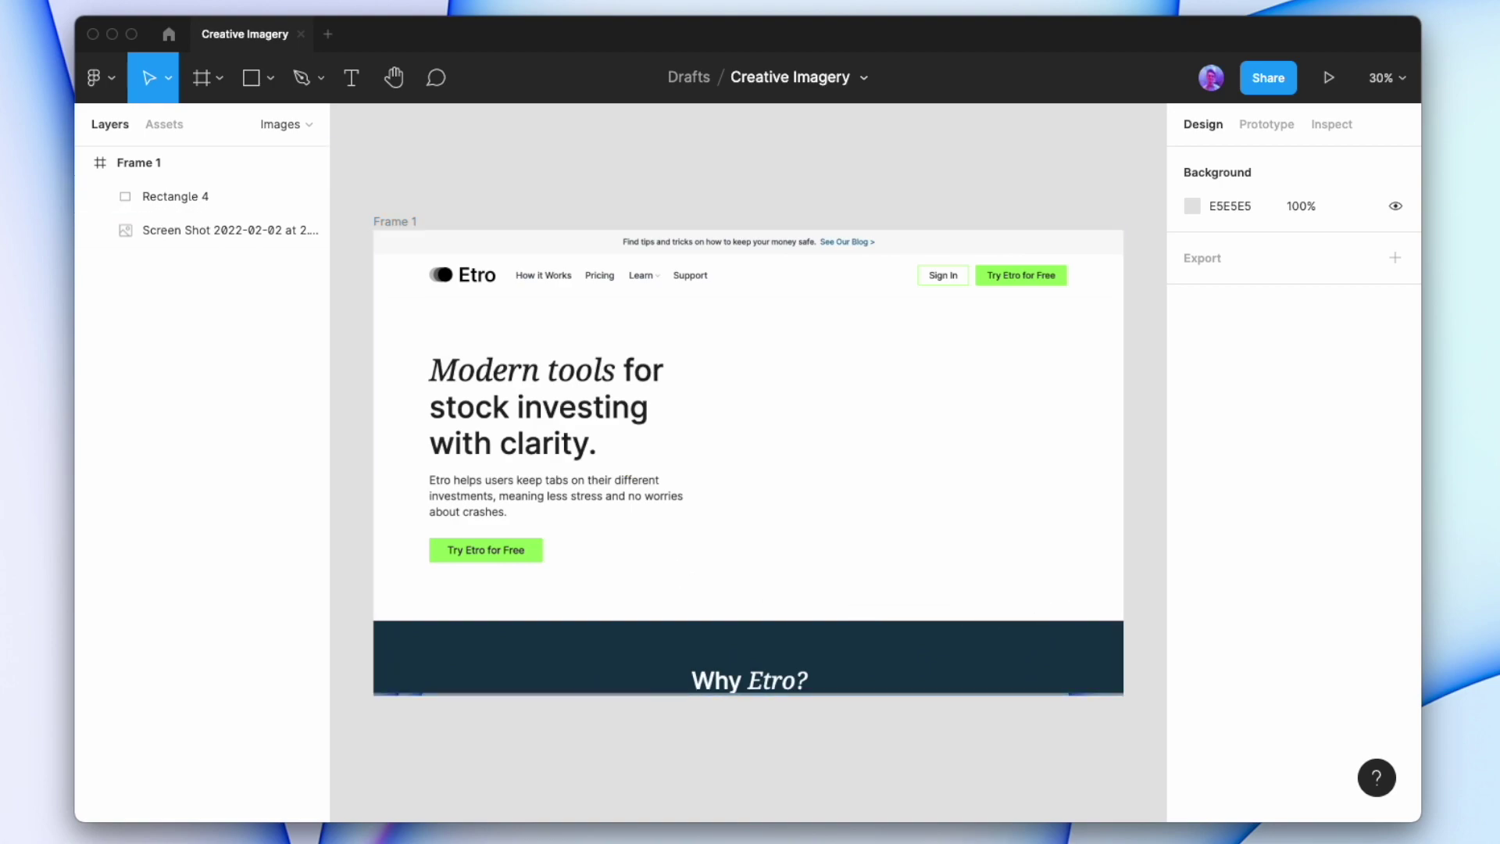
Drop the cut-out PNG into Frame 1 and shrink it to about 1313×1969
drag(808, 352, 710, 446)
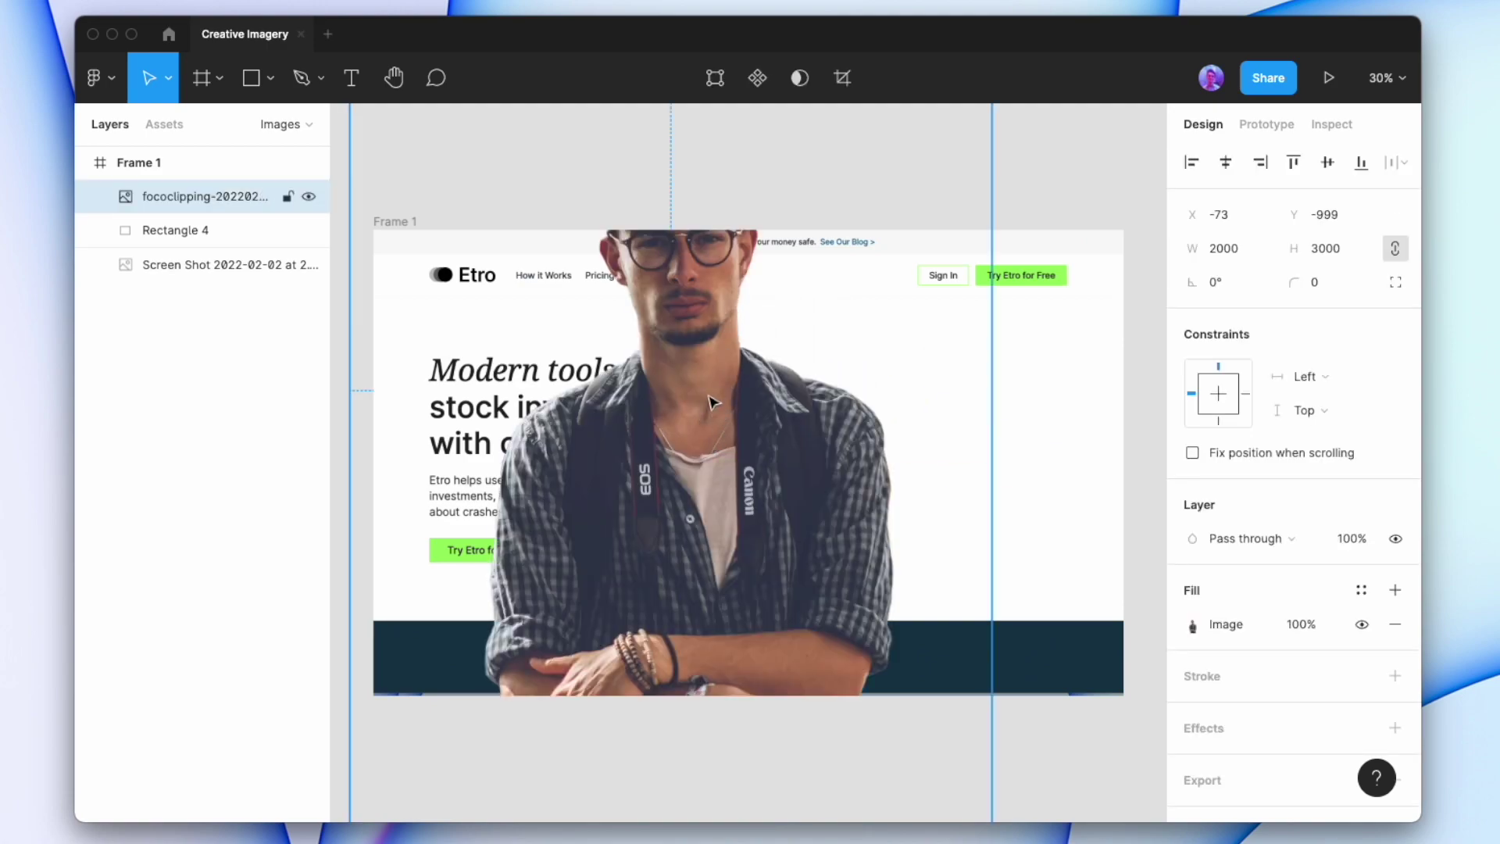
scroll(713, 402, down, 5)
drag(525, 150, 673, 391)
drag(807, 478, 799, 342)
scroll(797, 432, up, 2)
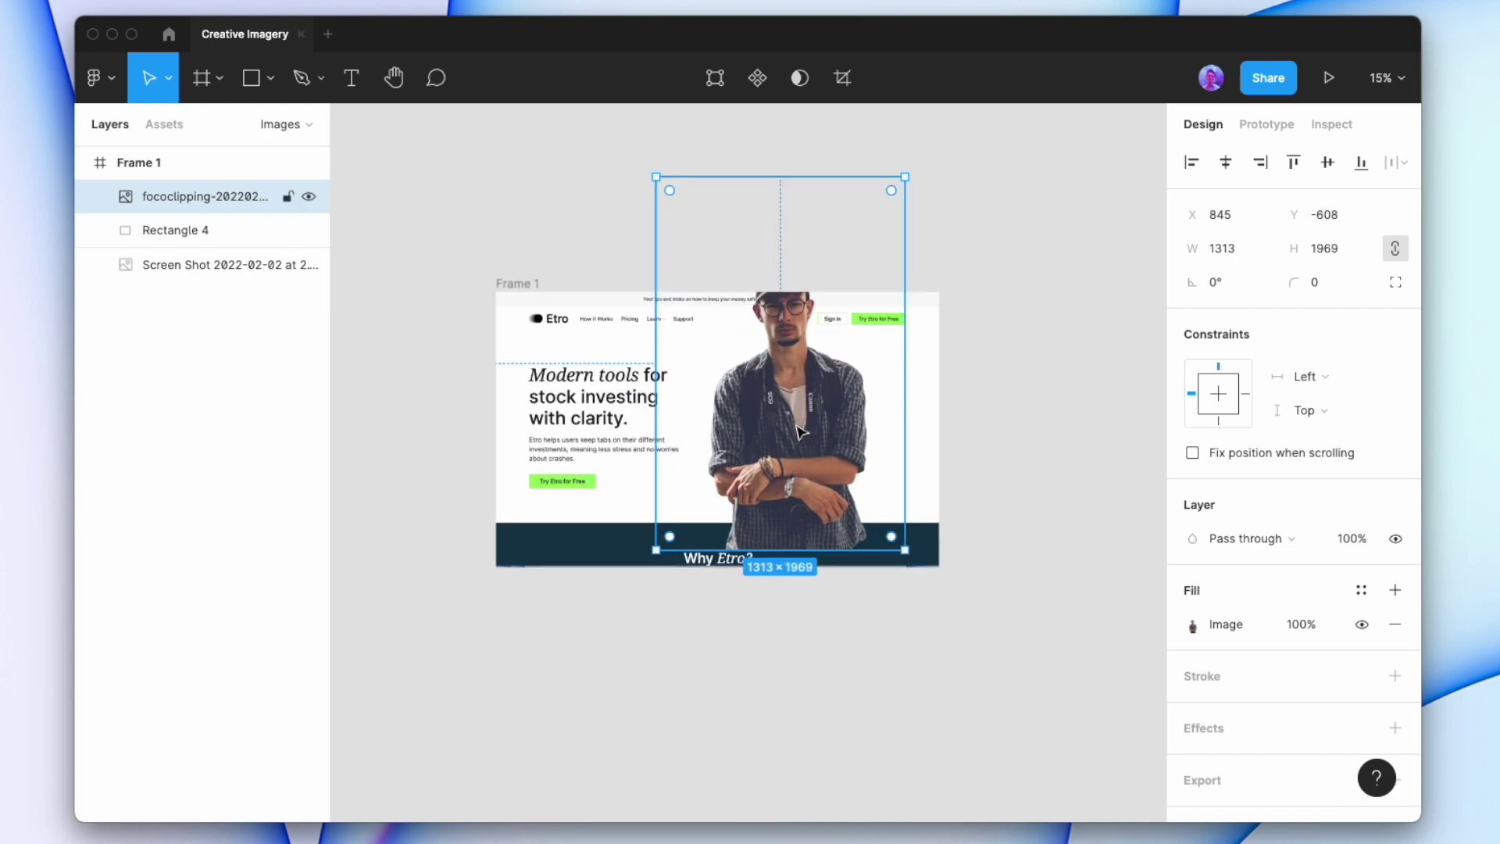
scroll(799, 429, up, 3)
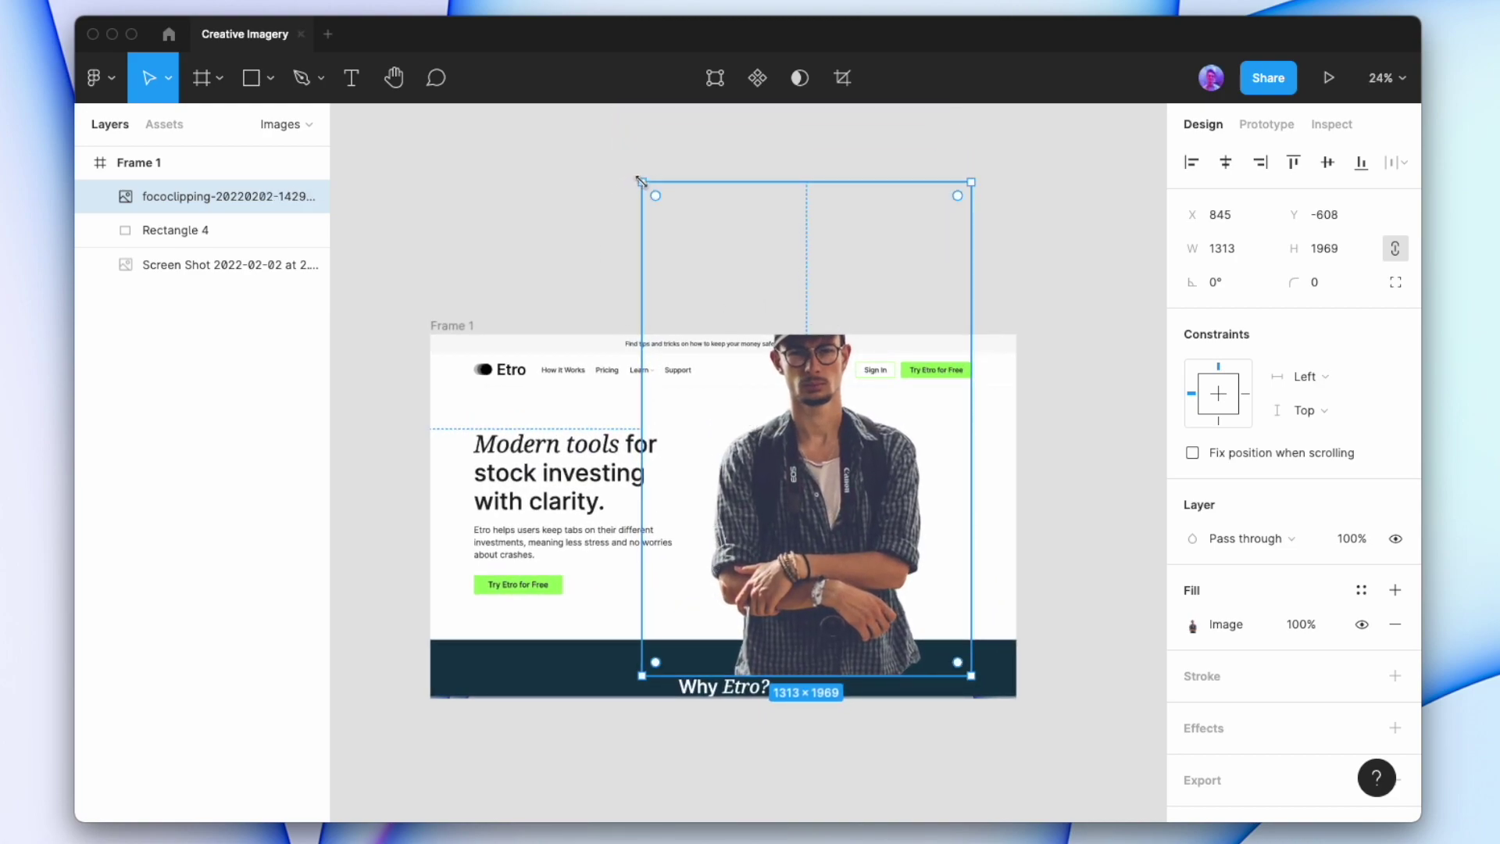
Scale the photo down to roughly 638×1136 and move it beside the headline
drag(644, 186, 705, 276)
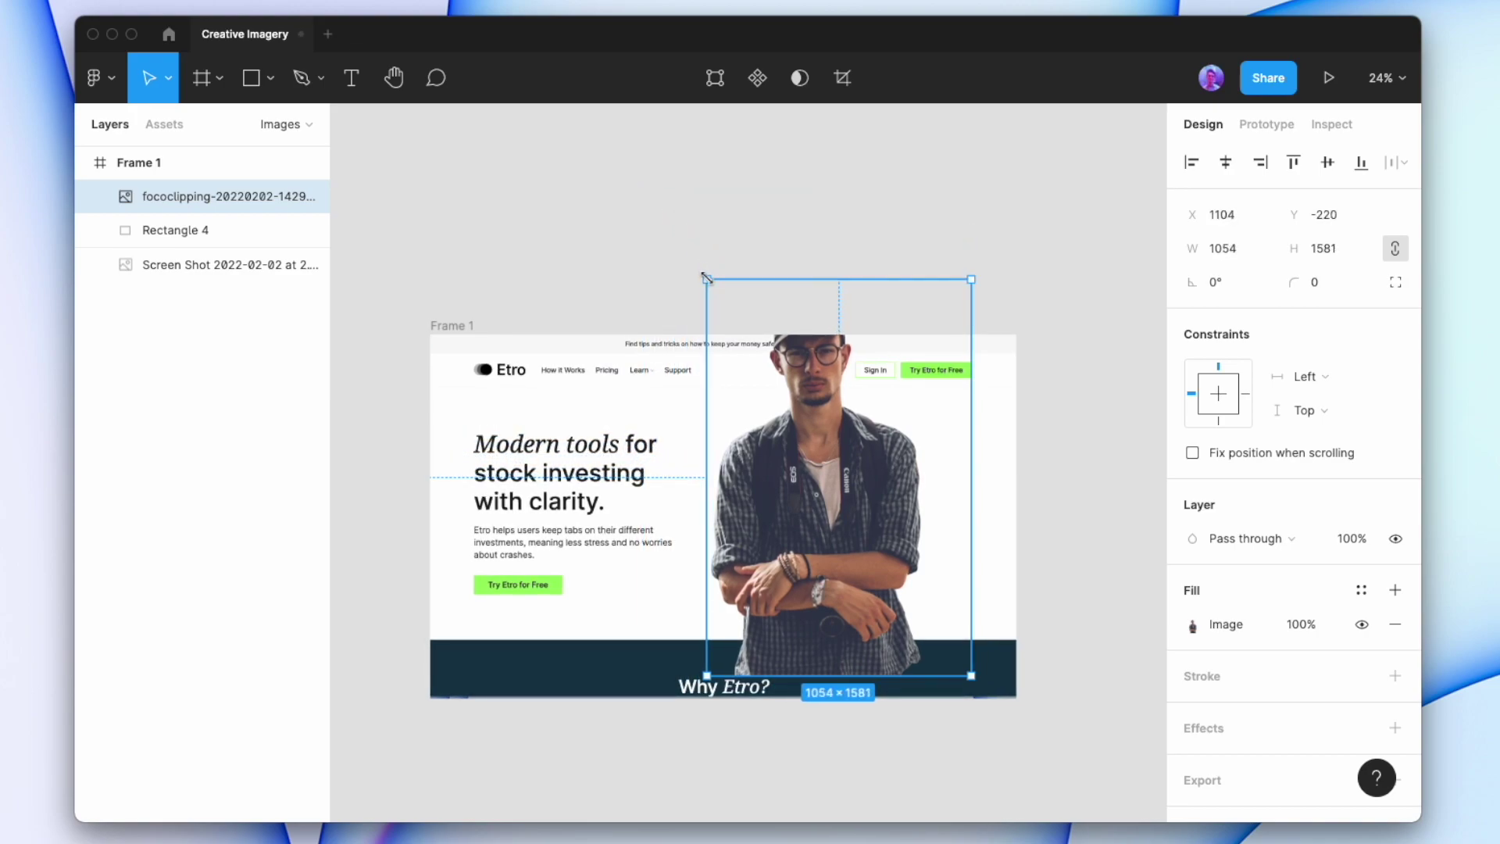
drag(972, 524, 930, 524)
drag(718, 275, 765, 391)
drag(850, 581, 853, 542)
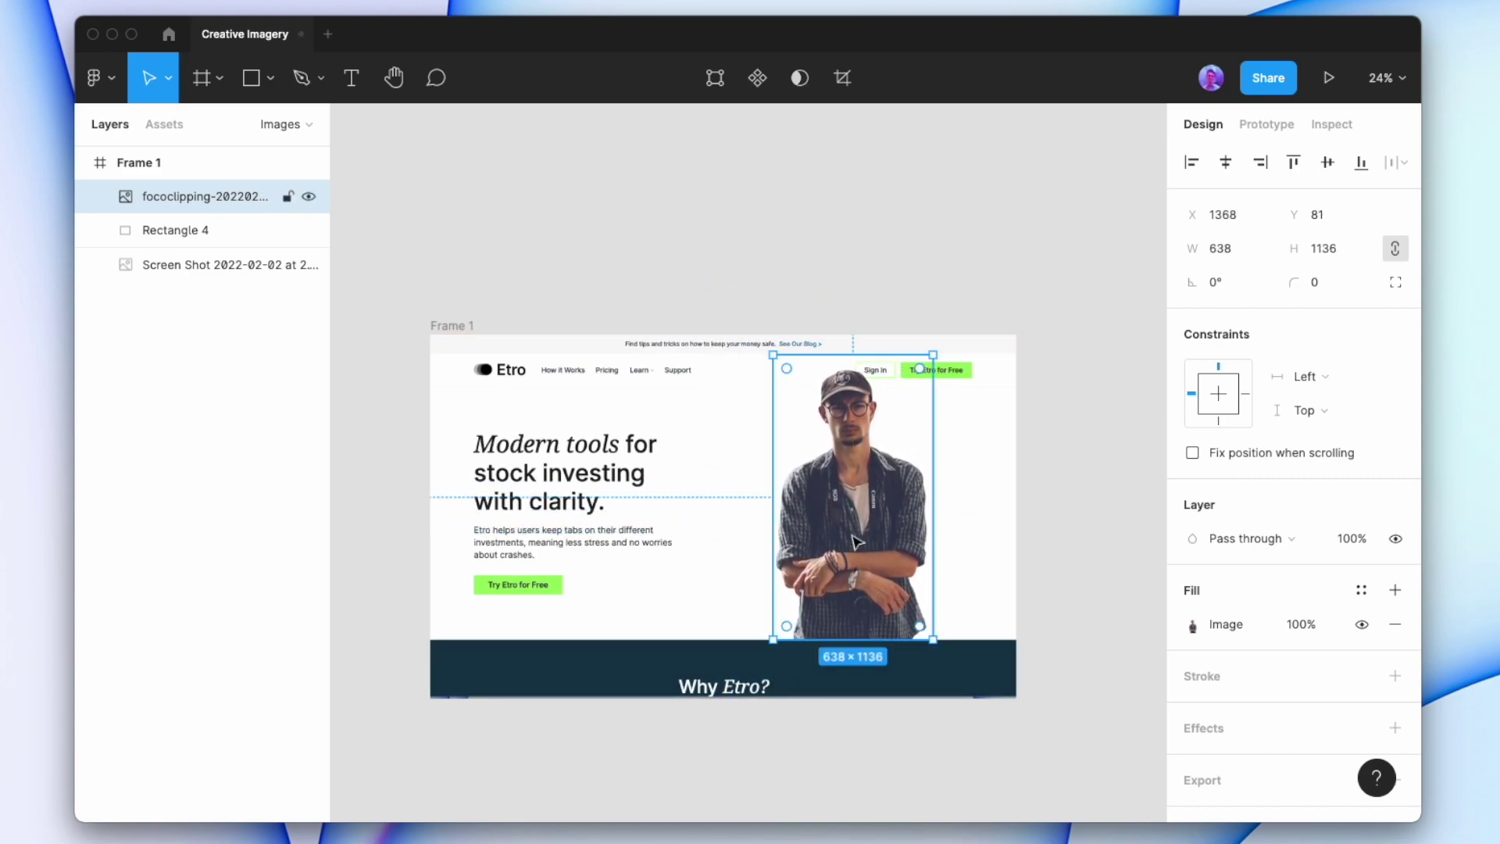
drag(774, 356, 849, 404)
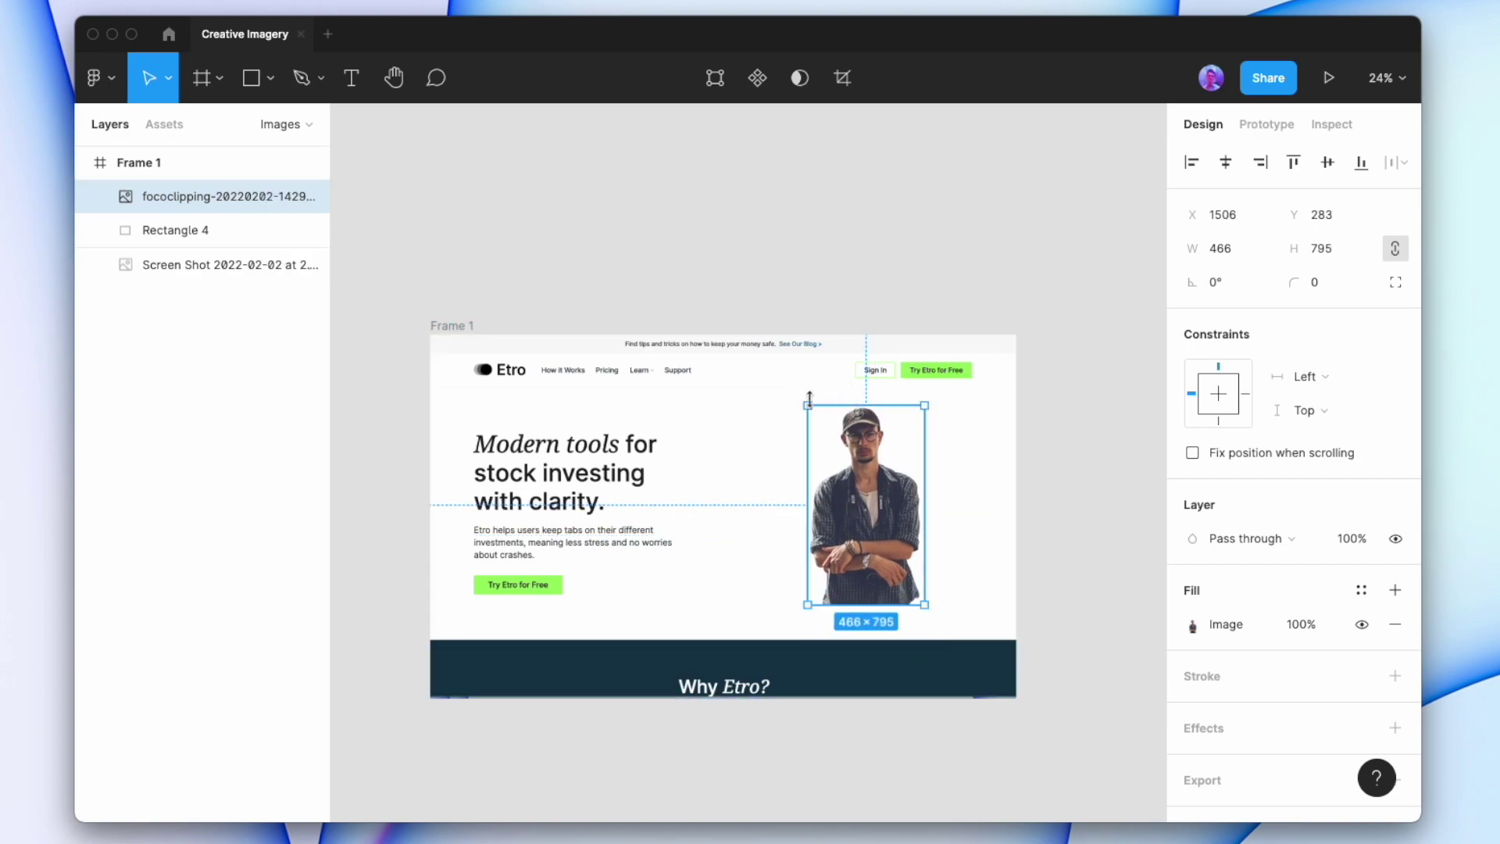
Fine-tune the photo to 528×901, positioned slightly lower on the hero's right
scroll(766, 402, up, 5)
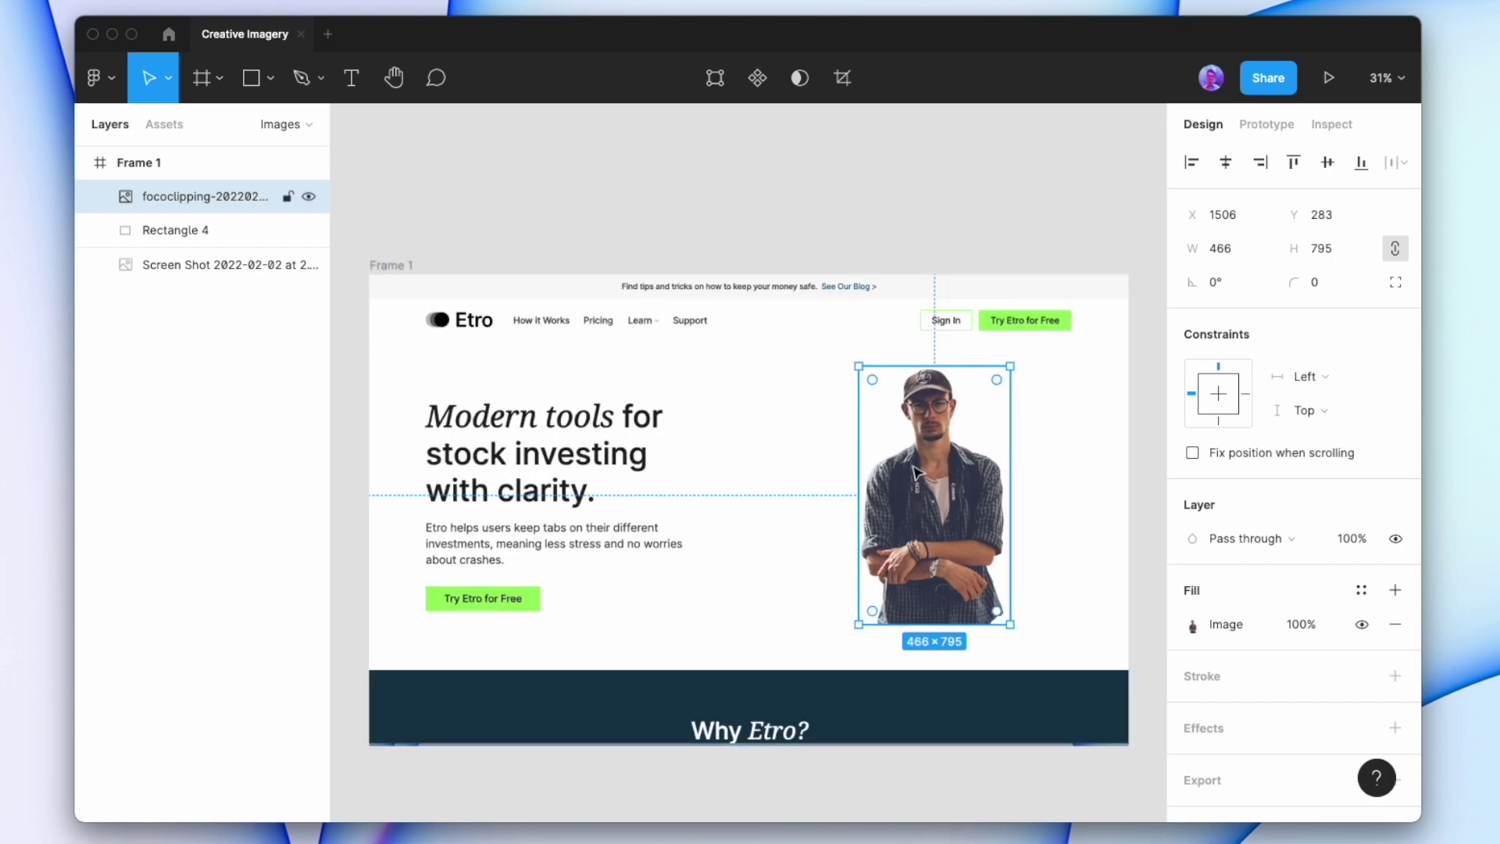
drag(922, 478, 893, 522)
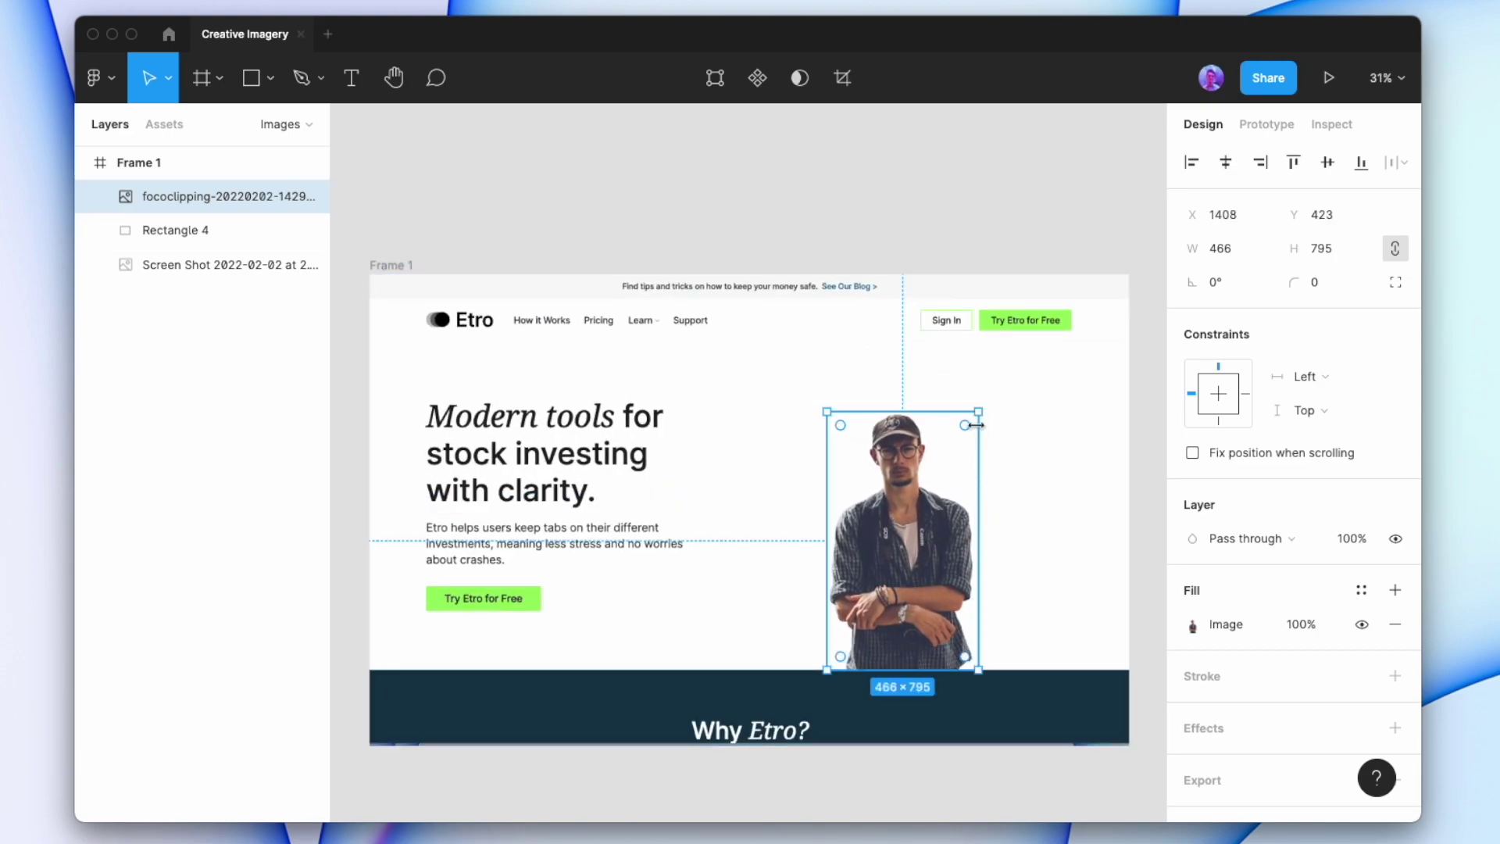
drag(976, 425, 999, 378)
drag(931, 529, 952, 529)
click(927, 238)
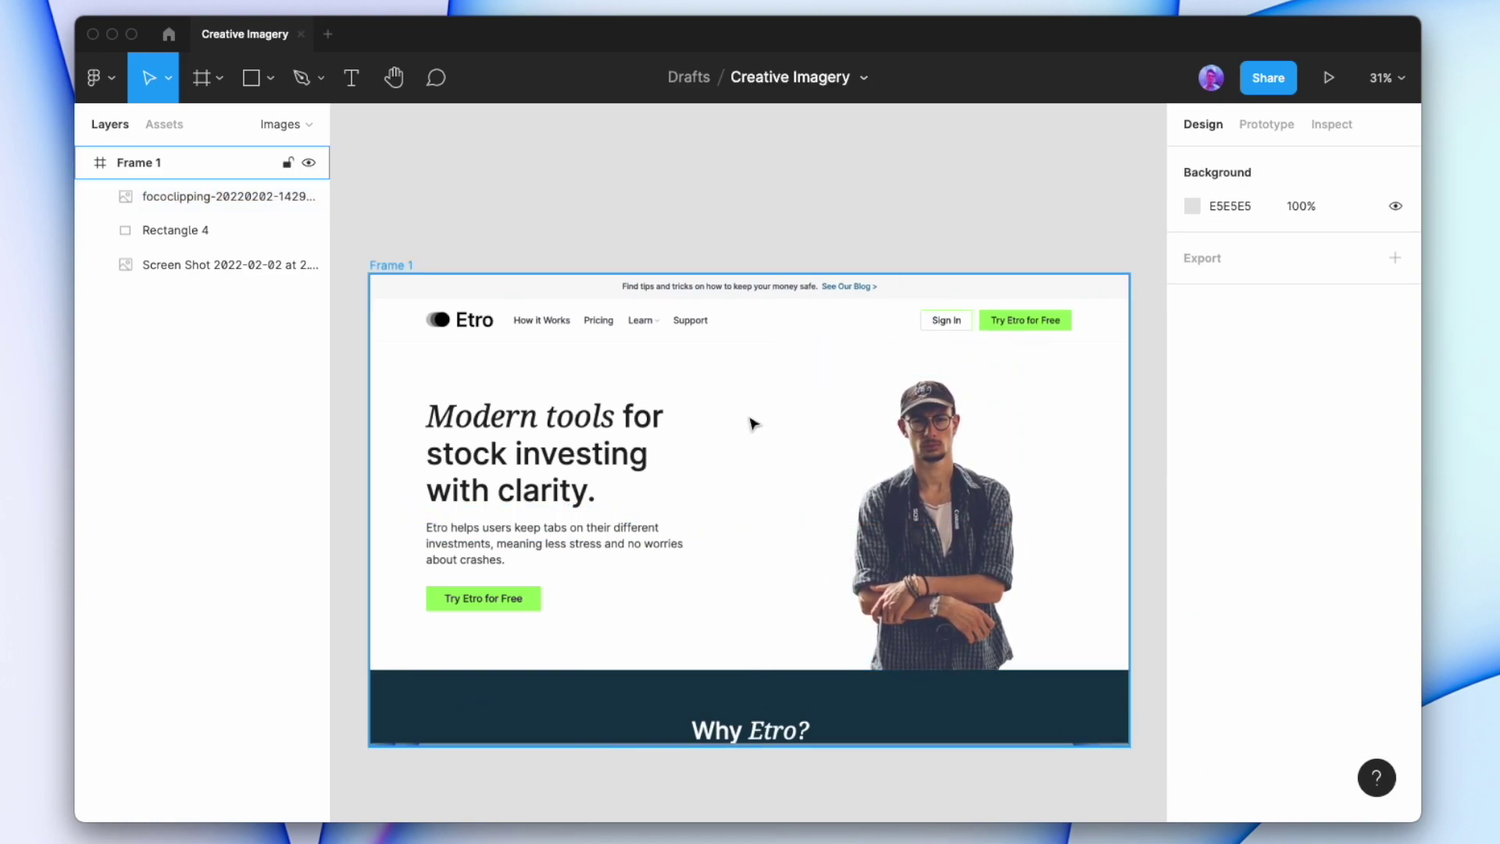
Add a 725×725 rounded shape behind the photo, filled with the Try Etro button's green
key(r)
drag(725, 375, 894, 546)
mouse_move(806, 494)
mouse_down()
mouse_move(900, 494)
mouse_move(932, 534)
mouse_up()
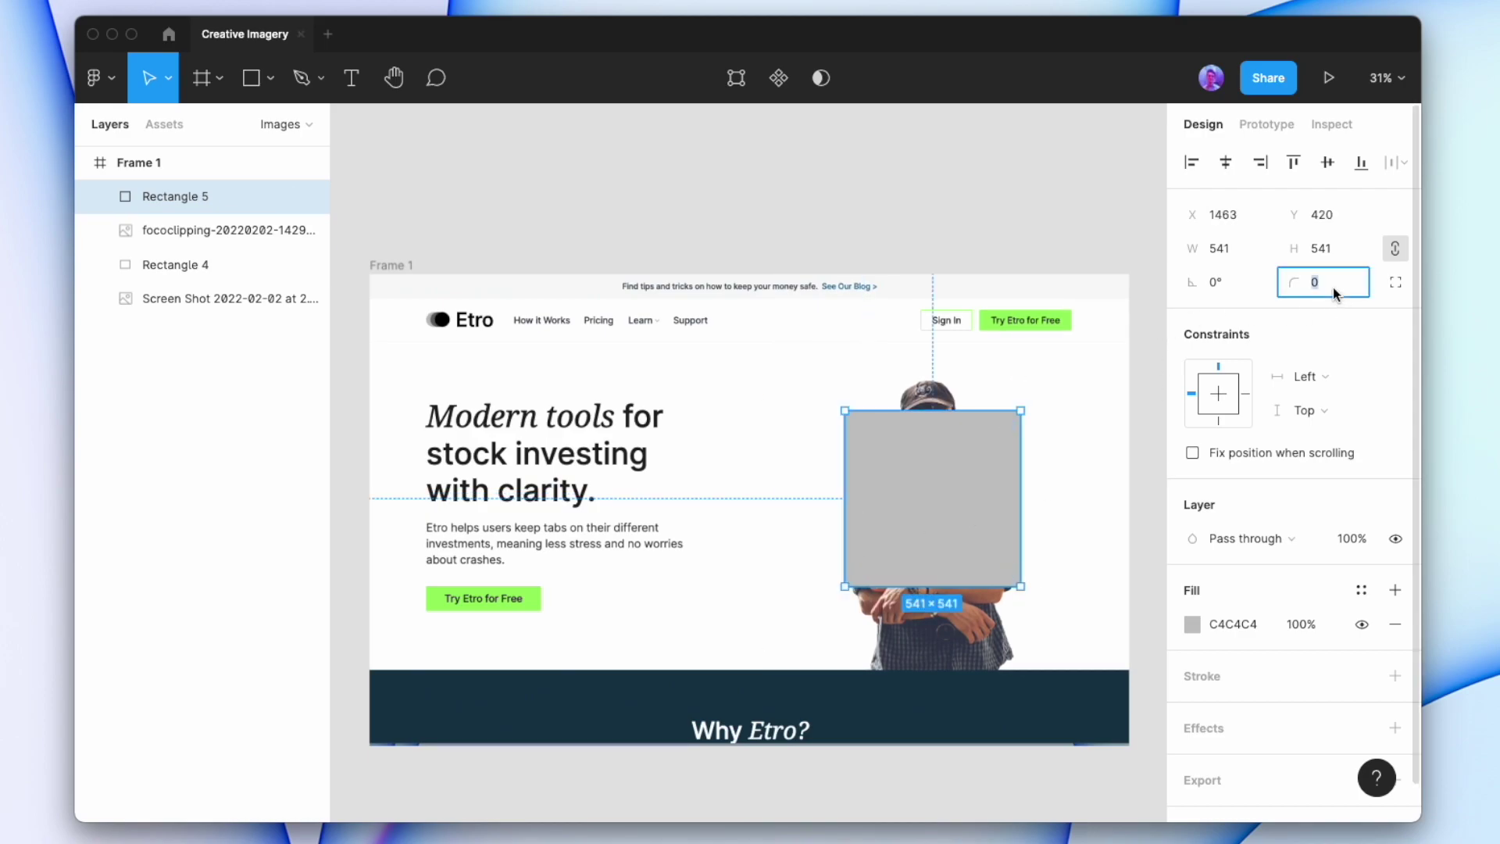
key(Return)
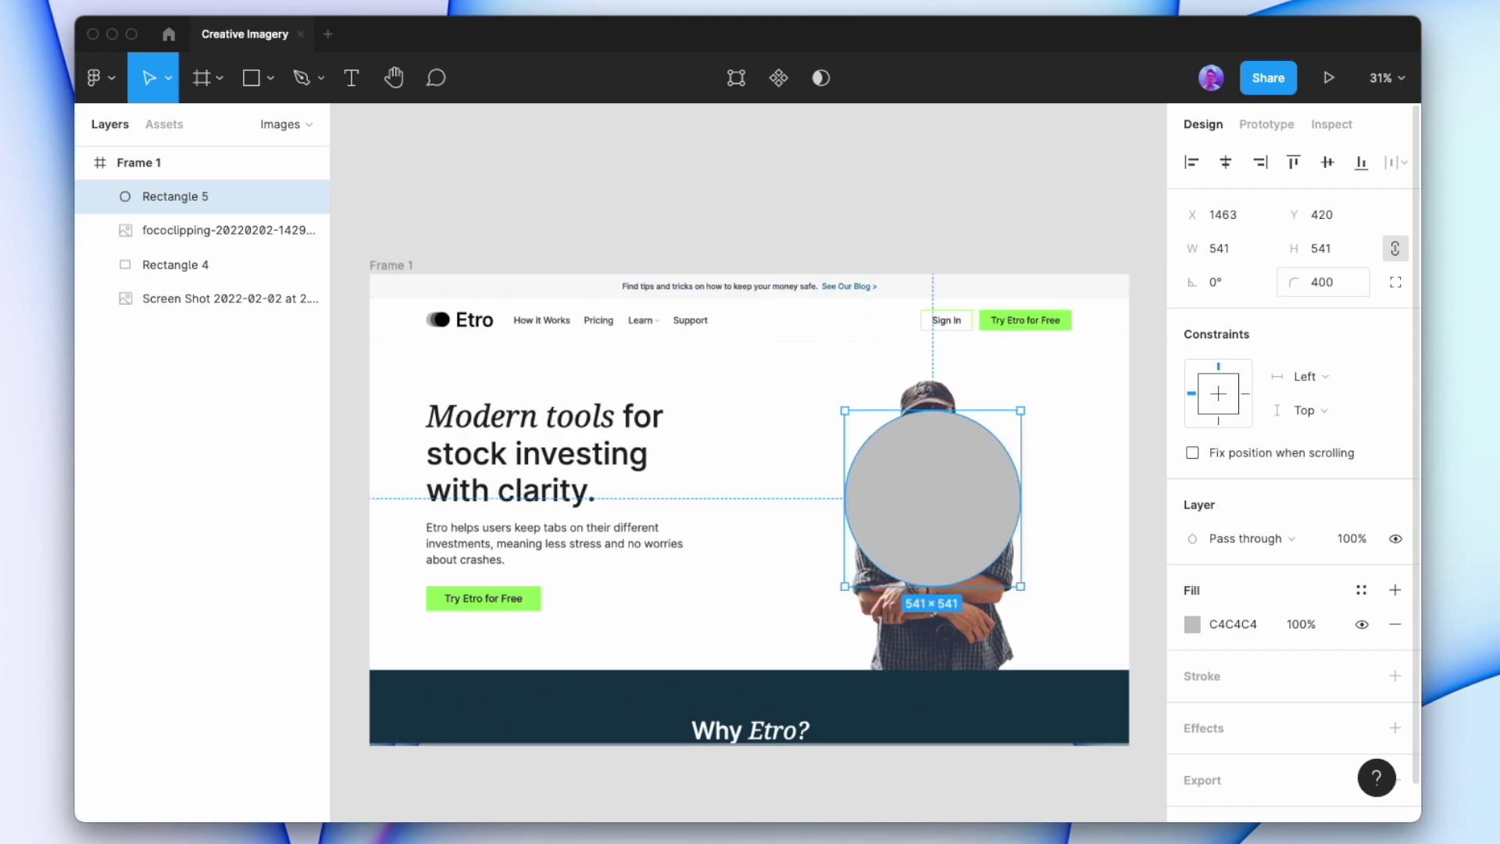
key(super+bracketleft)
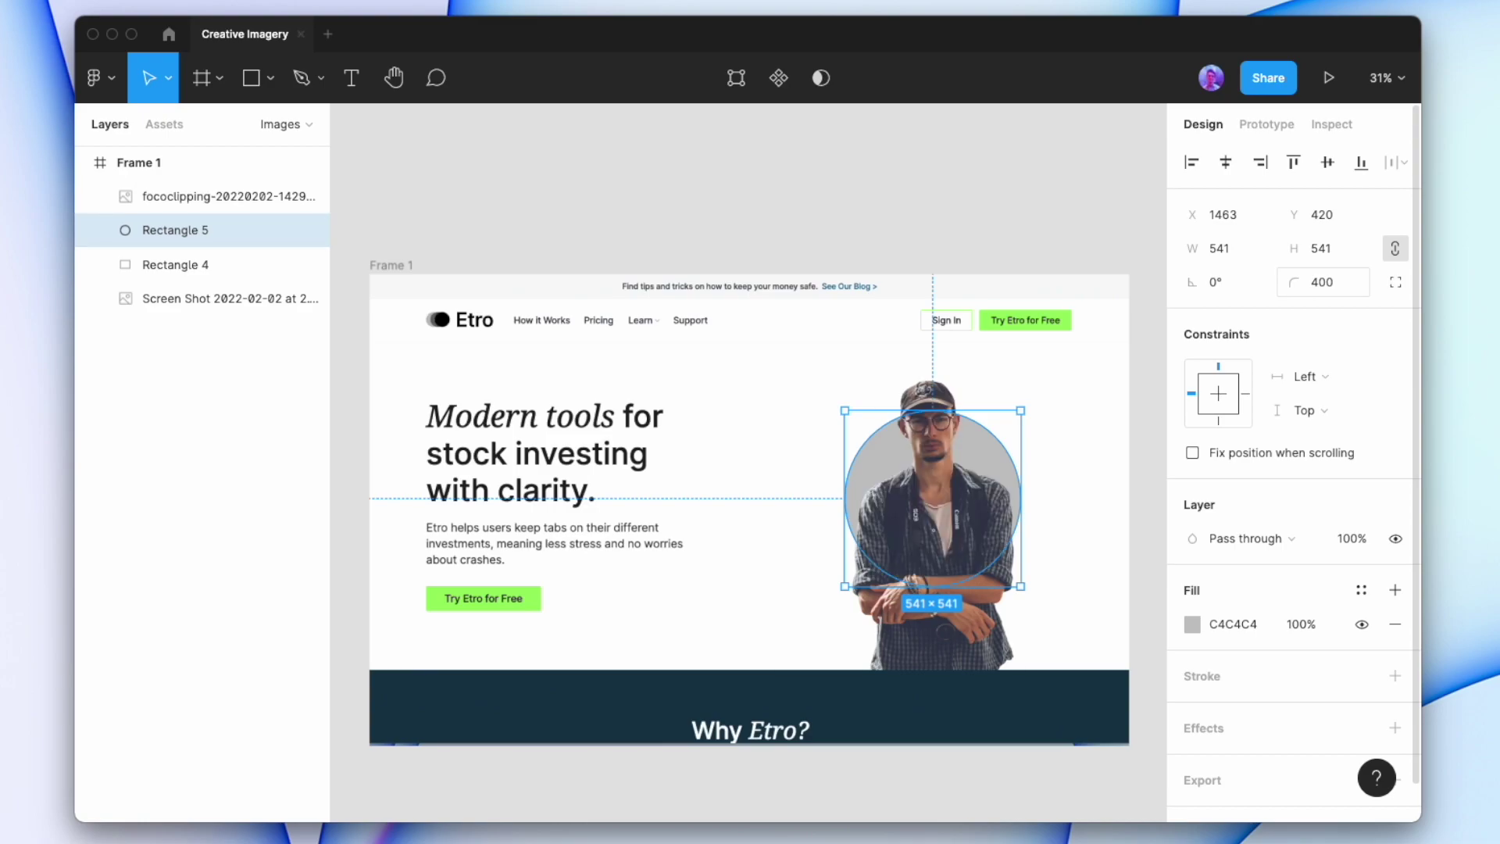
key(i)
click(551, 606)
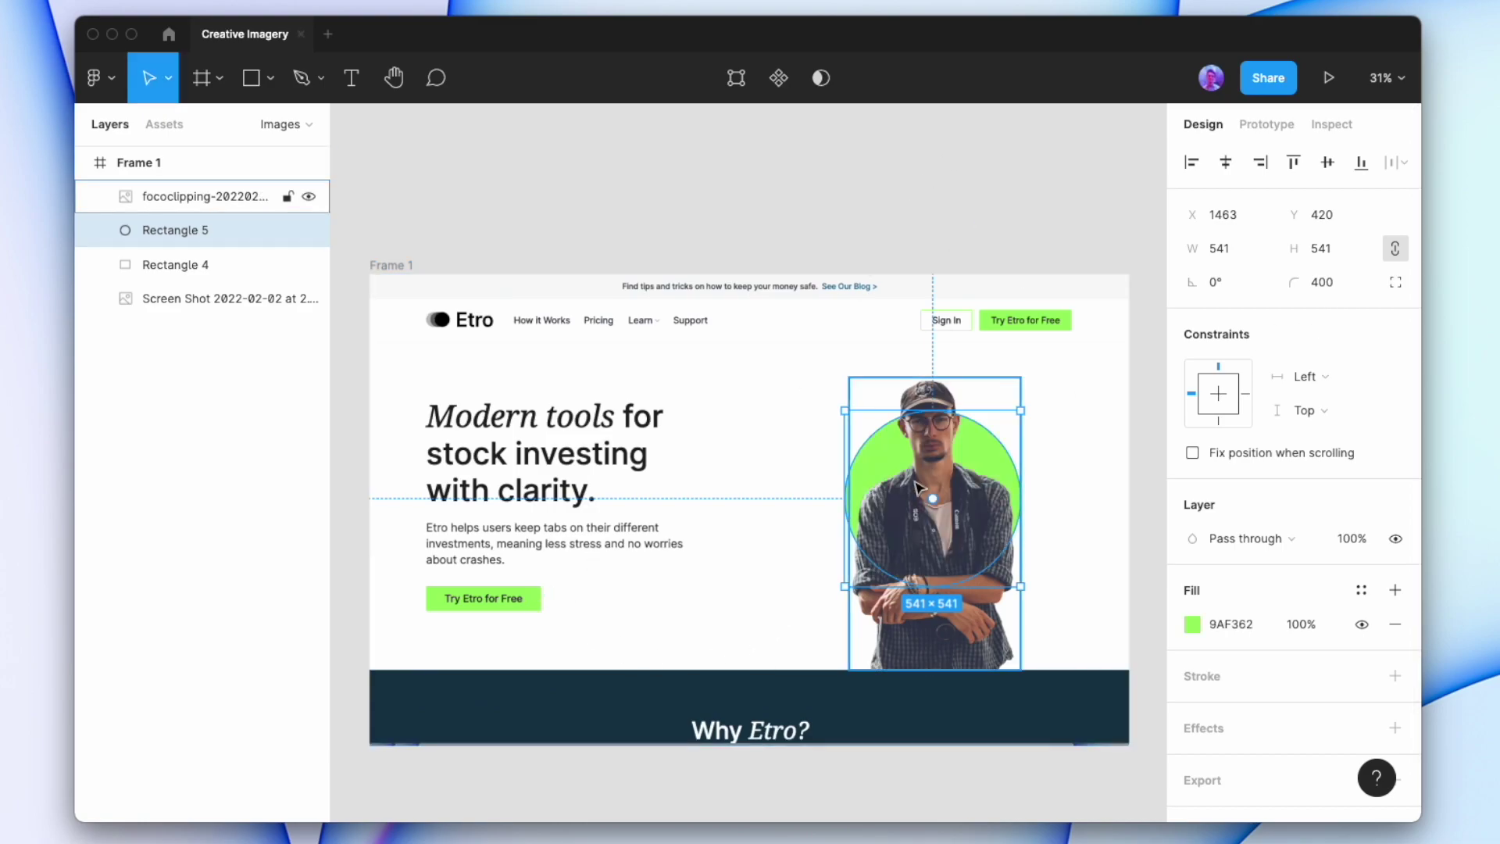
drag(937, 598, 937, 660)
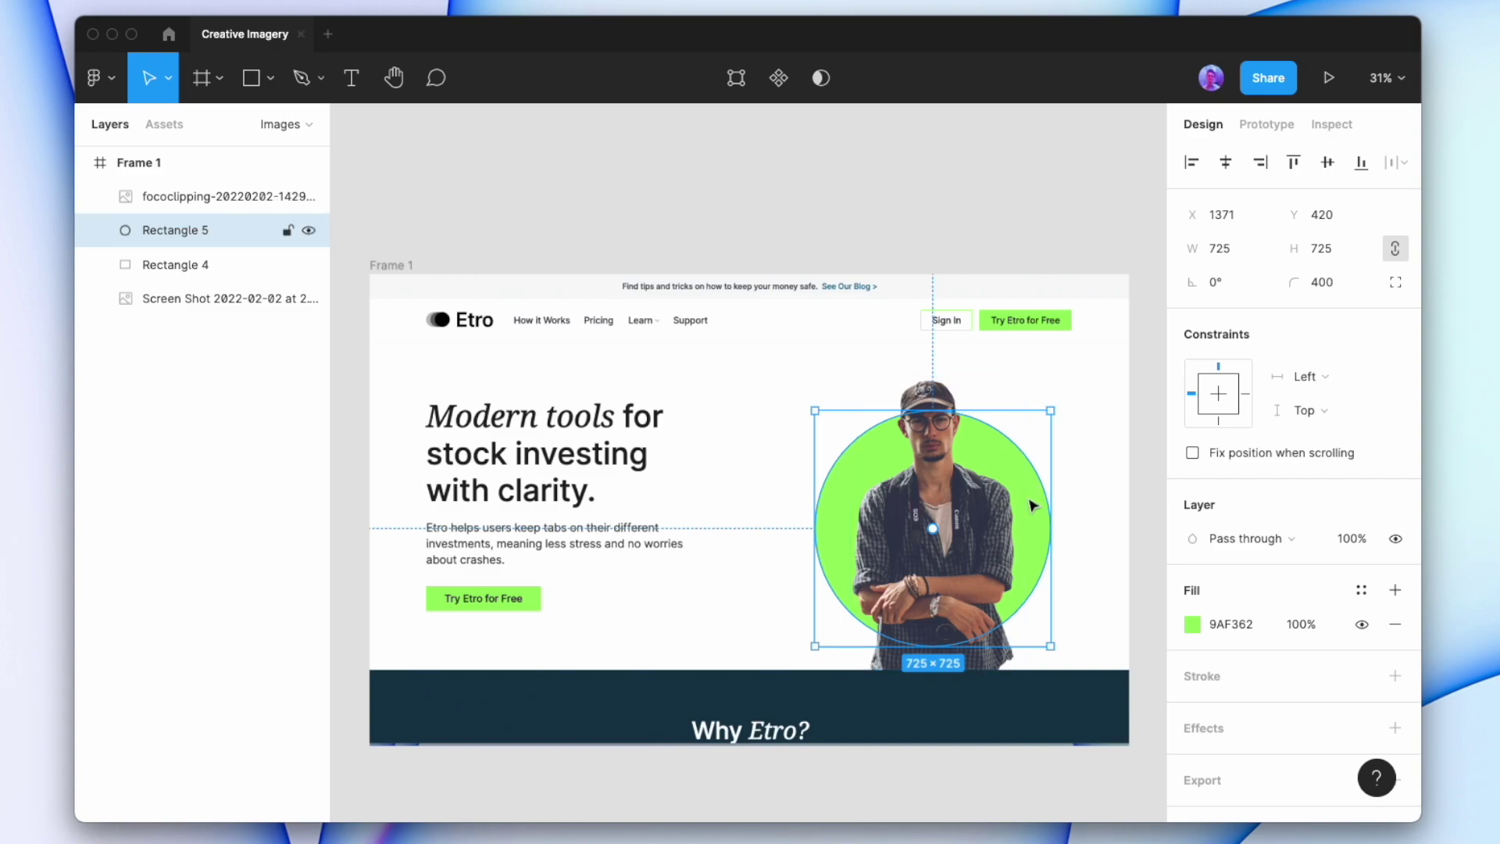
click(1029, 239)
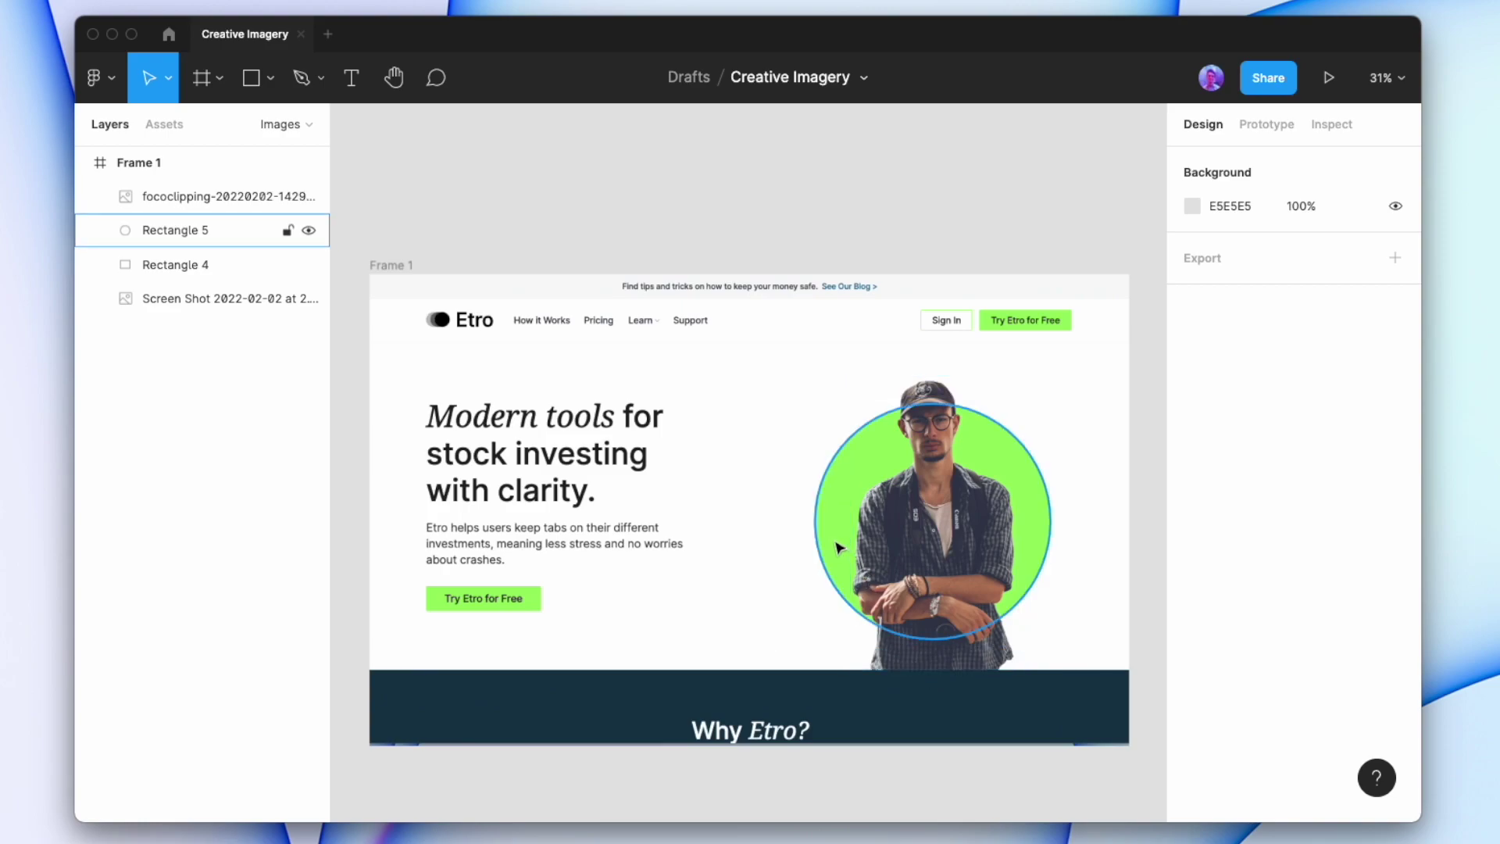
Set the shape's bottom corner radii to 0 and shorten the photo to 472×806
click(833, 512)
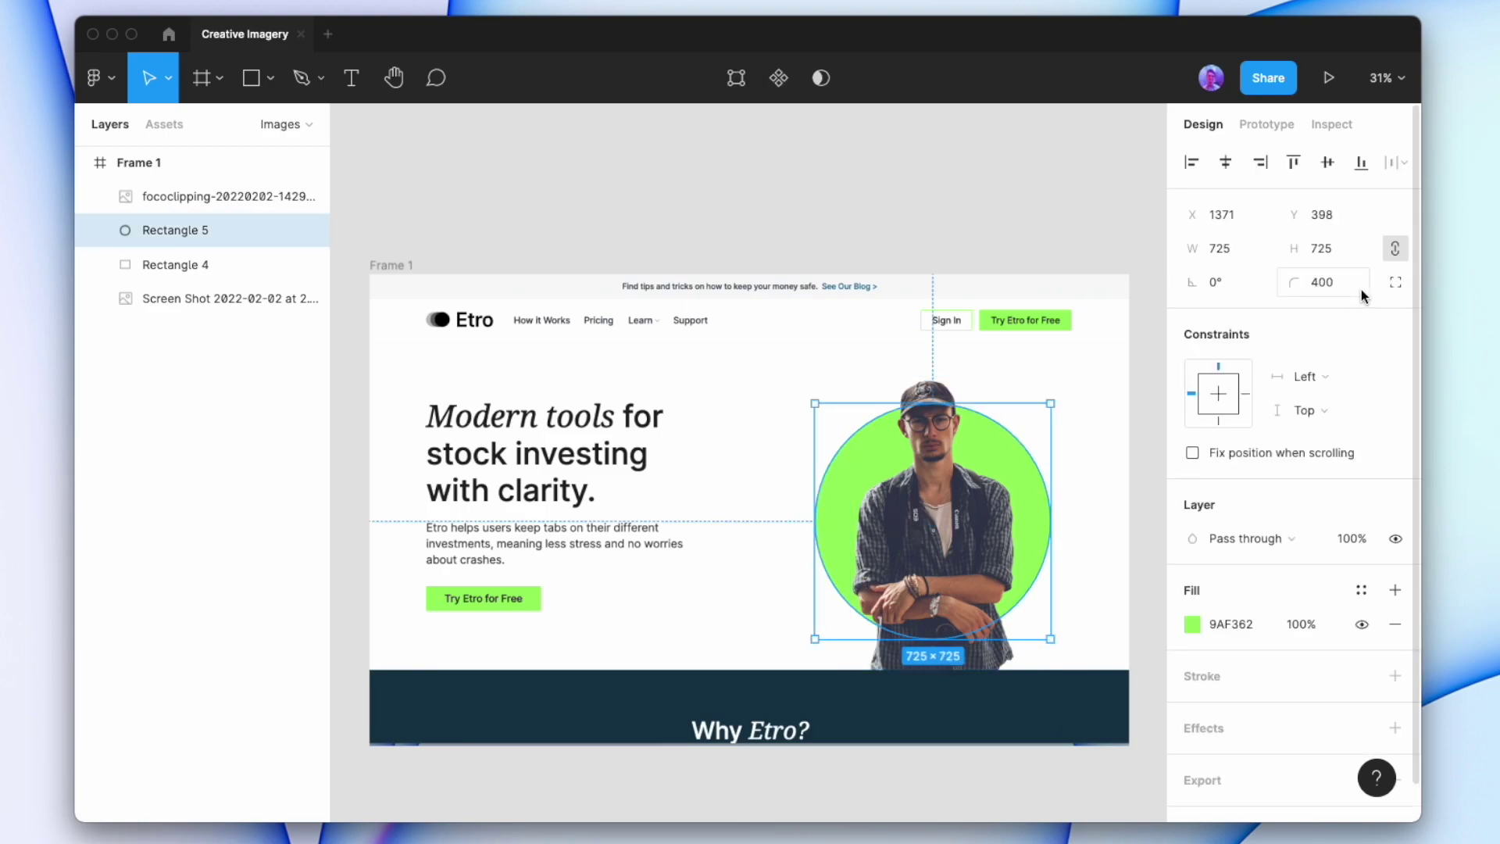
click(1395, 285)
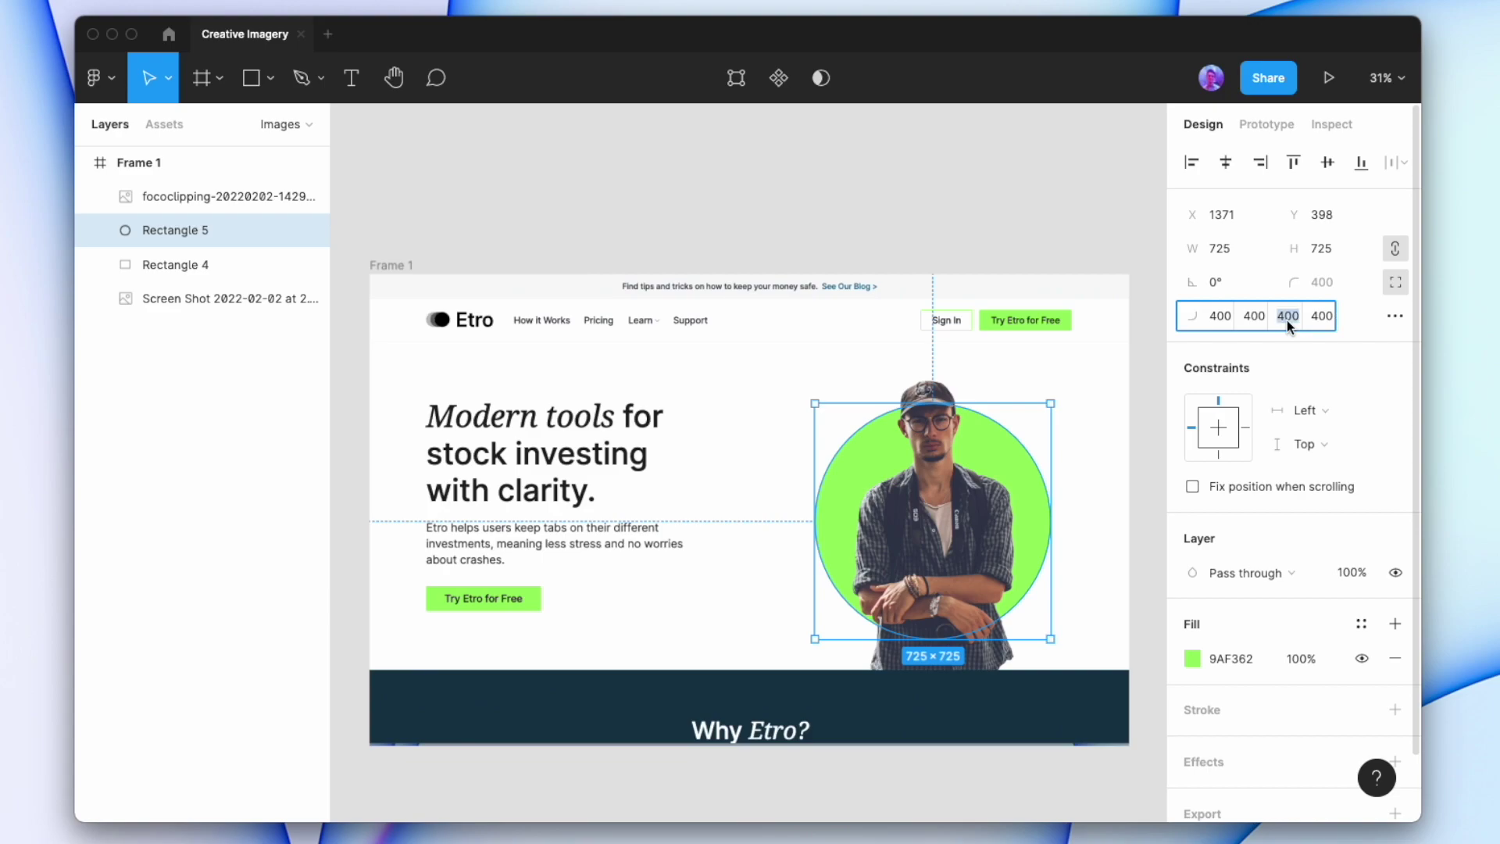
text(0)
click(1324, 321)
text(0)
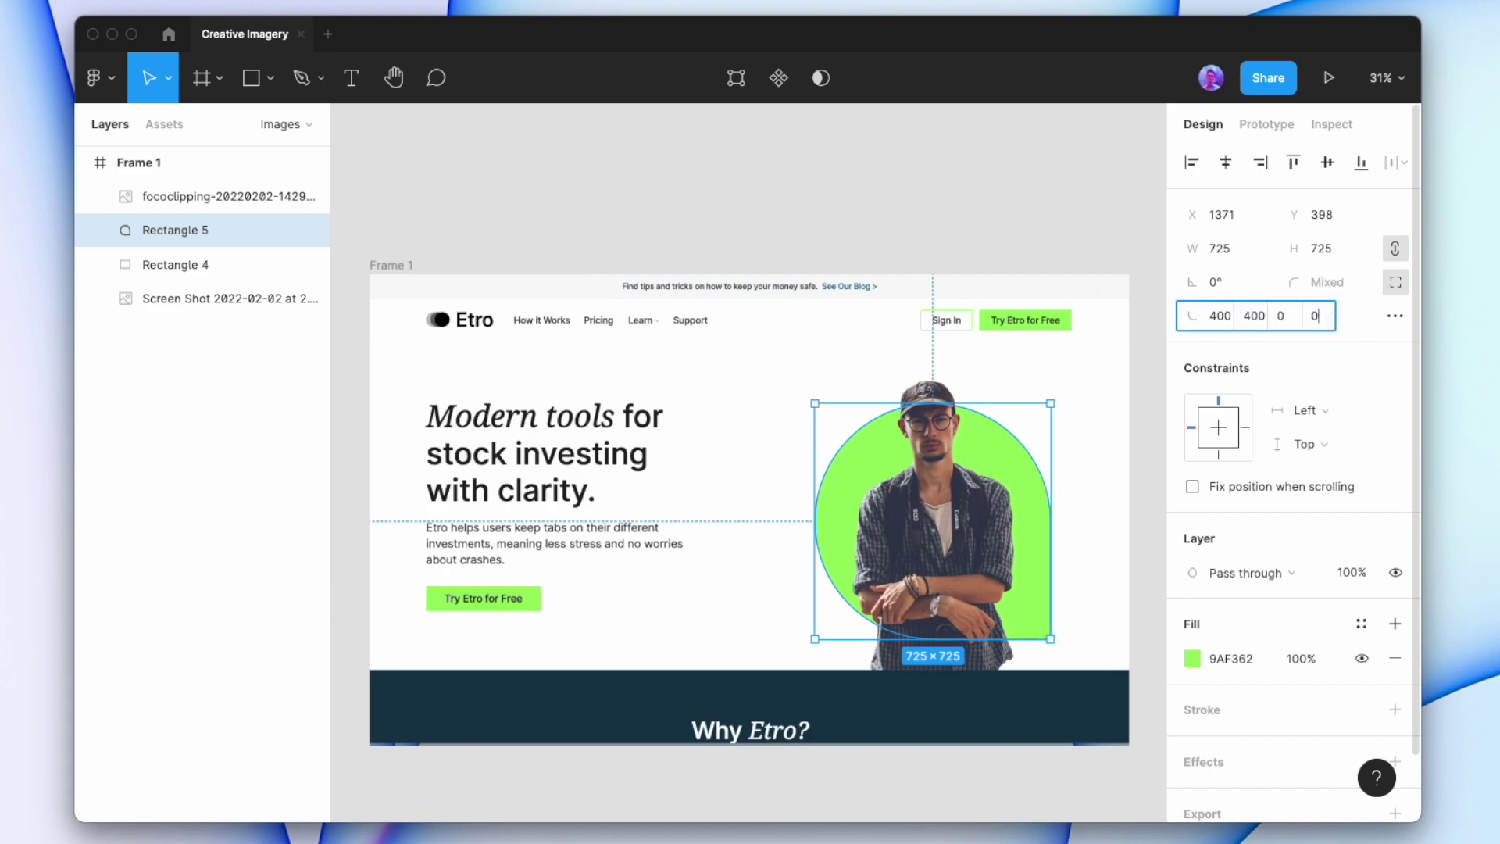
key(Return)
click(927, 666)
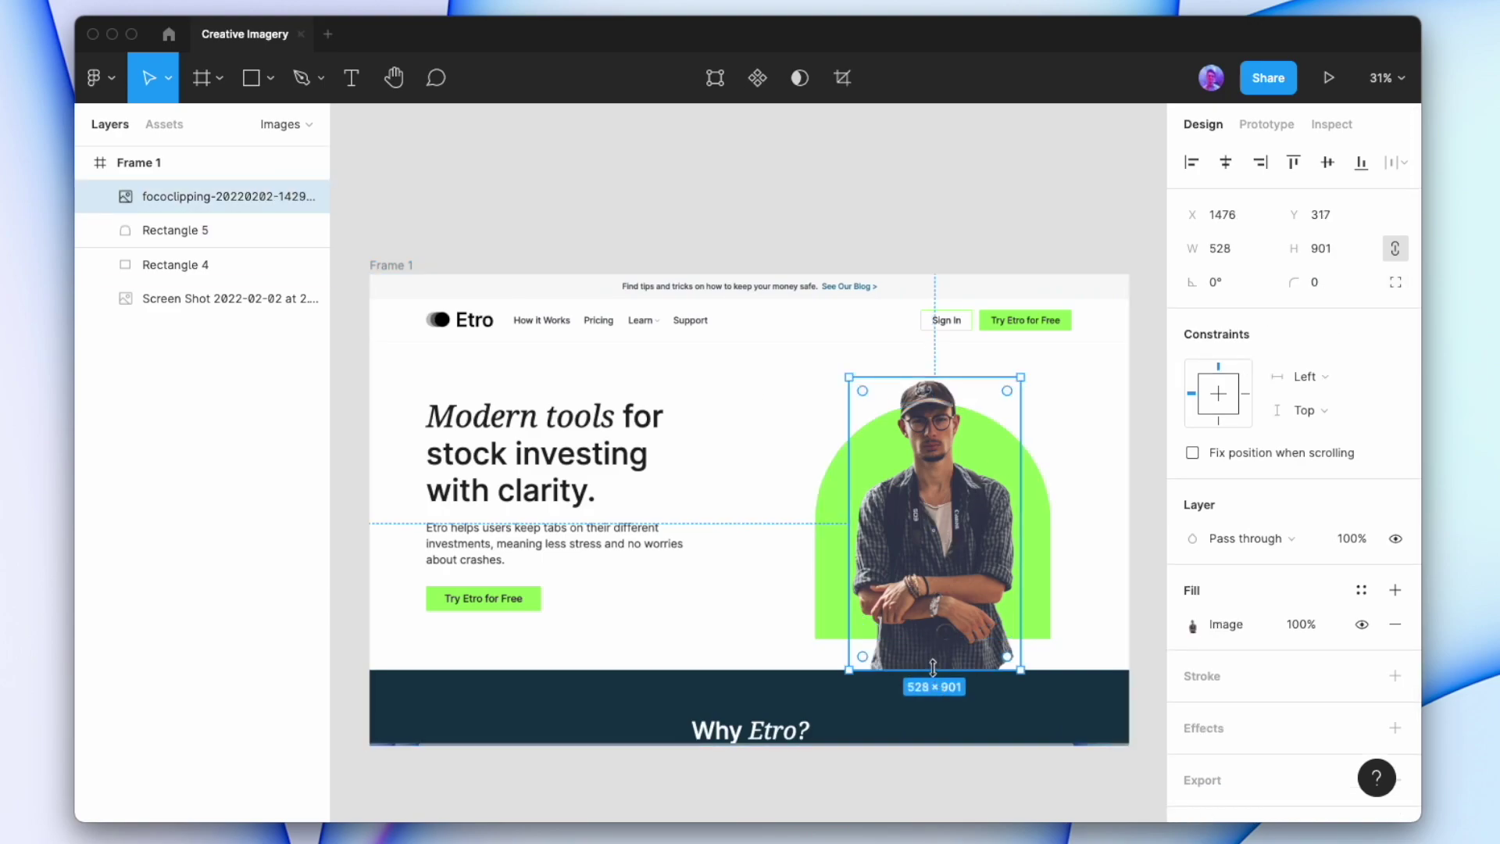
drag(932, 666, 933, 639)
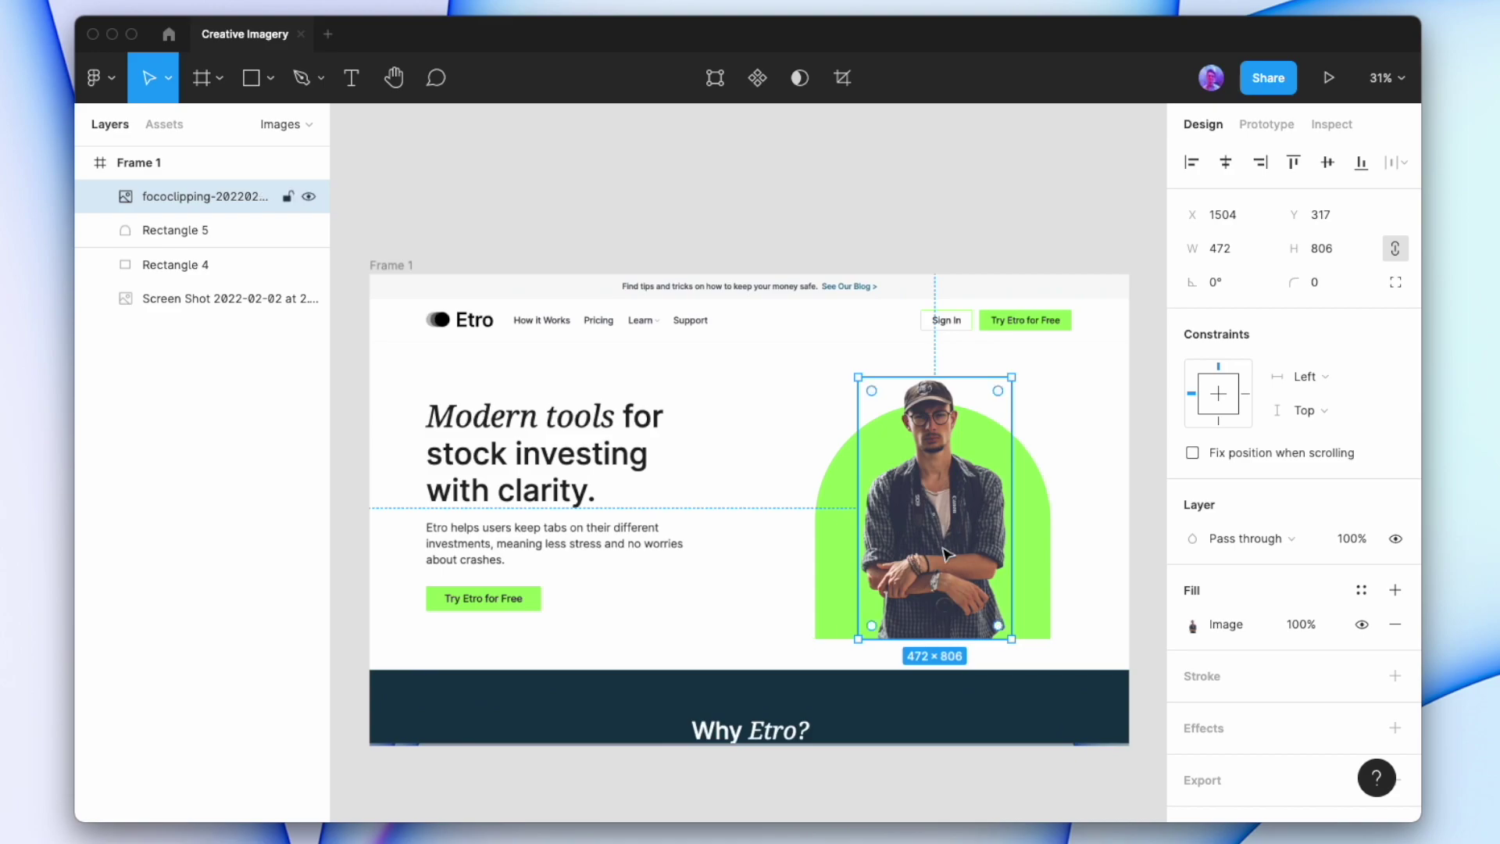
key(Escape)
key(Escape)
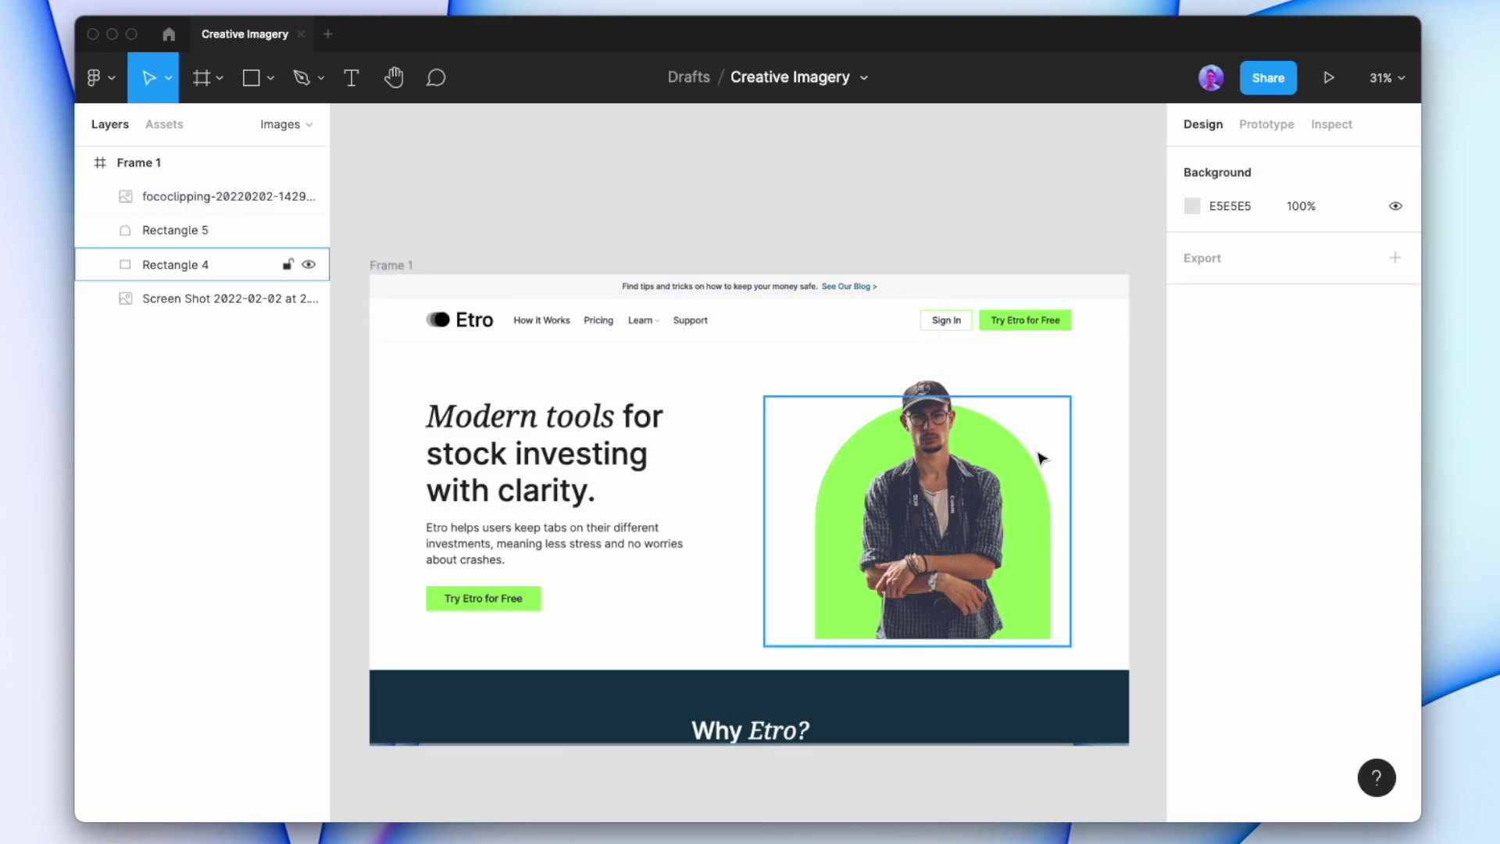
Shrink the green arch to 651×651 and paste a duplicate nudged upward
click(988, 431)
drag(965, 431, 970, 428)
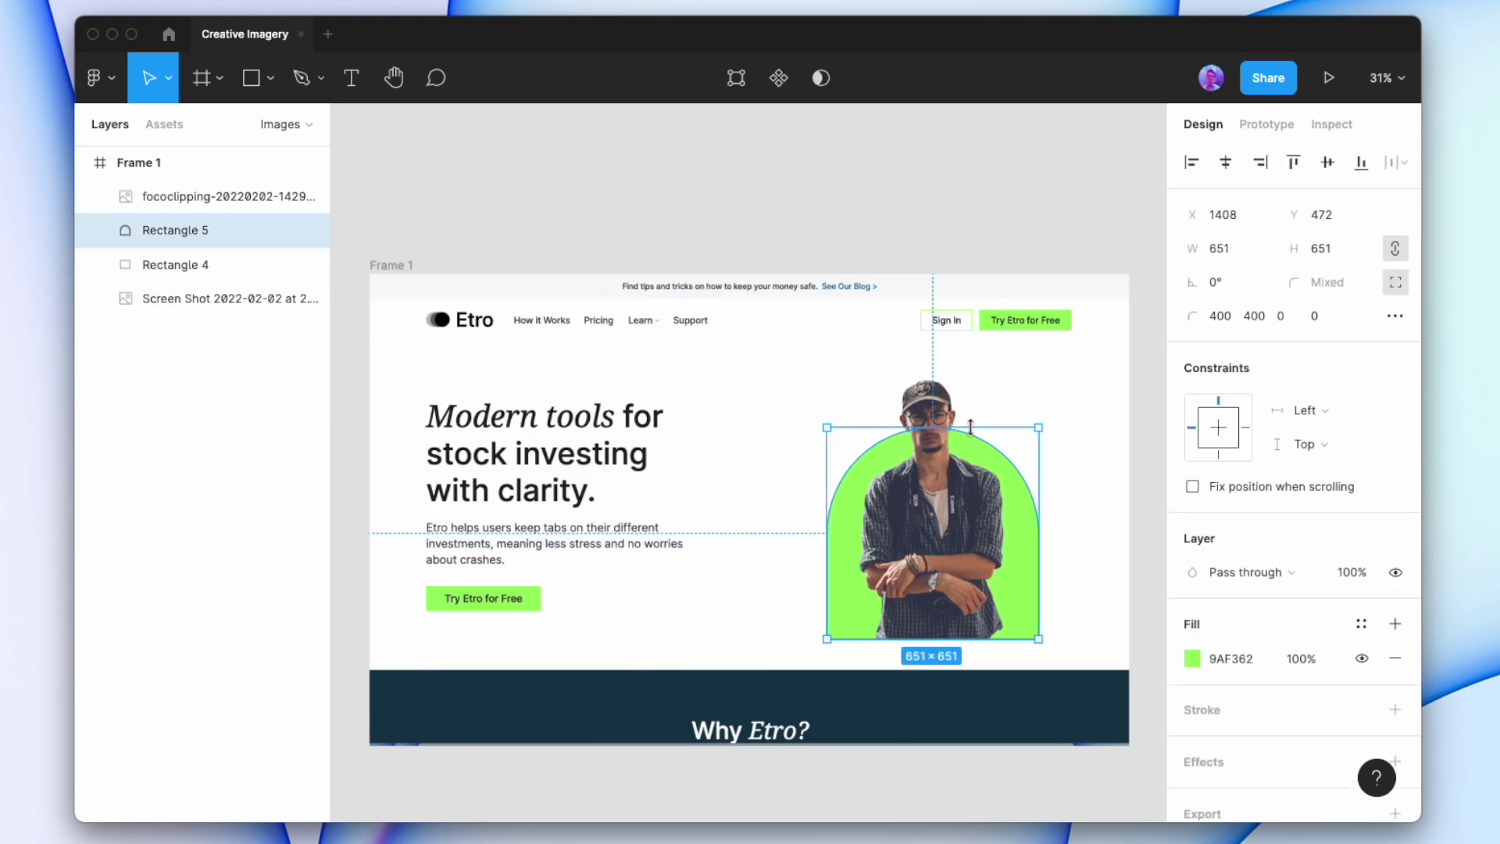
key(super+c)
key(super+v)
key(shift+Up)
key(shift+Up)
key(shift+Up)
key(shift+Up)
key(shift+Up)
key(shift+Up)
key(shift+Up)
key(shift+Up)
key(shift+Up)
key(shift+Up)
key(shift+Up)
key(shift+Up)
key(shift+Up)
key(shift+Up)
key(shift+Up)
key(shift+Up)
key(shift+Up)
key(shift+Up)
key(shift+Up)
key(shift+Up)
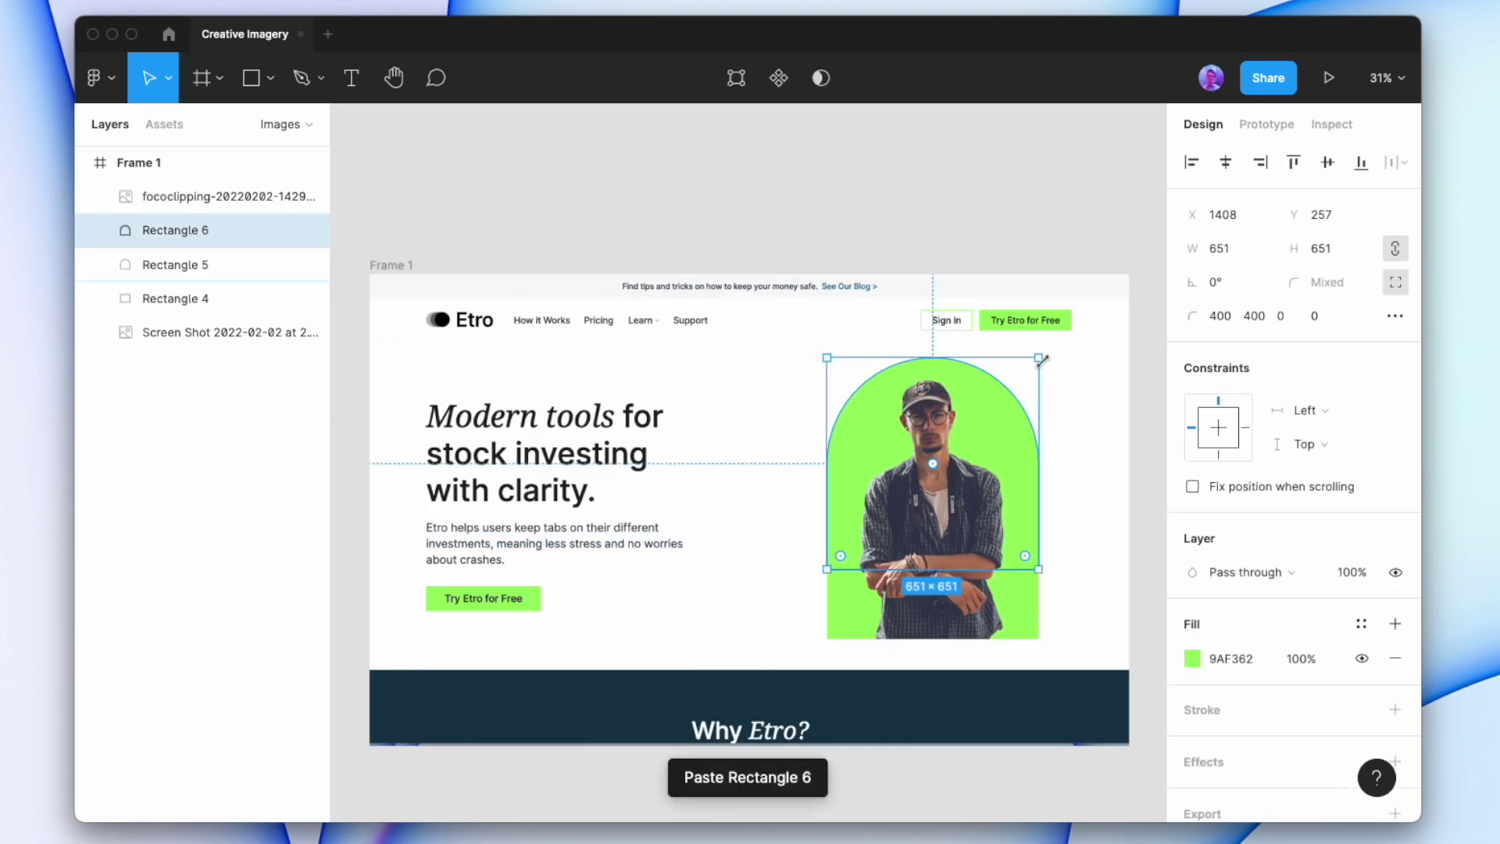
Rotate the duplicate 90°, scale it to 562×562, shift it left and fill it light blue E9F7FE
drag(1050, 349, 819, 345)
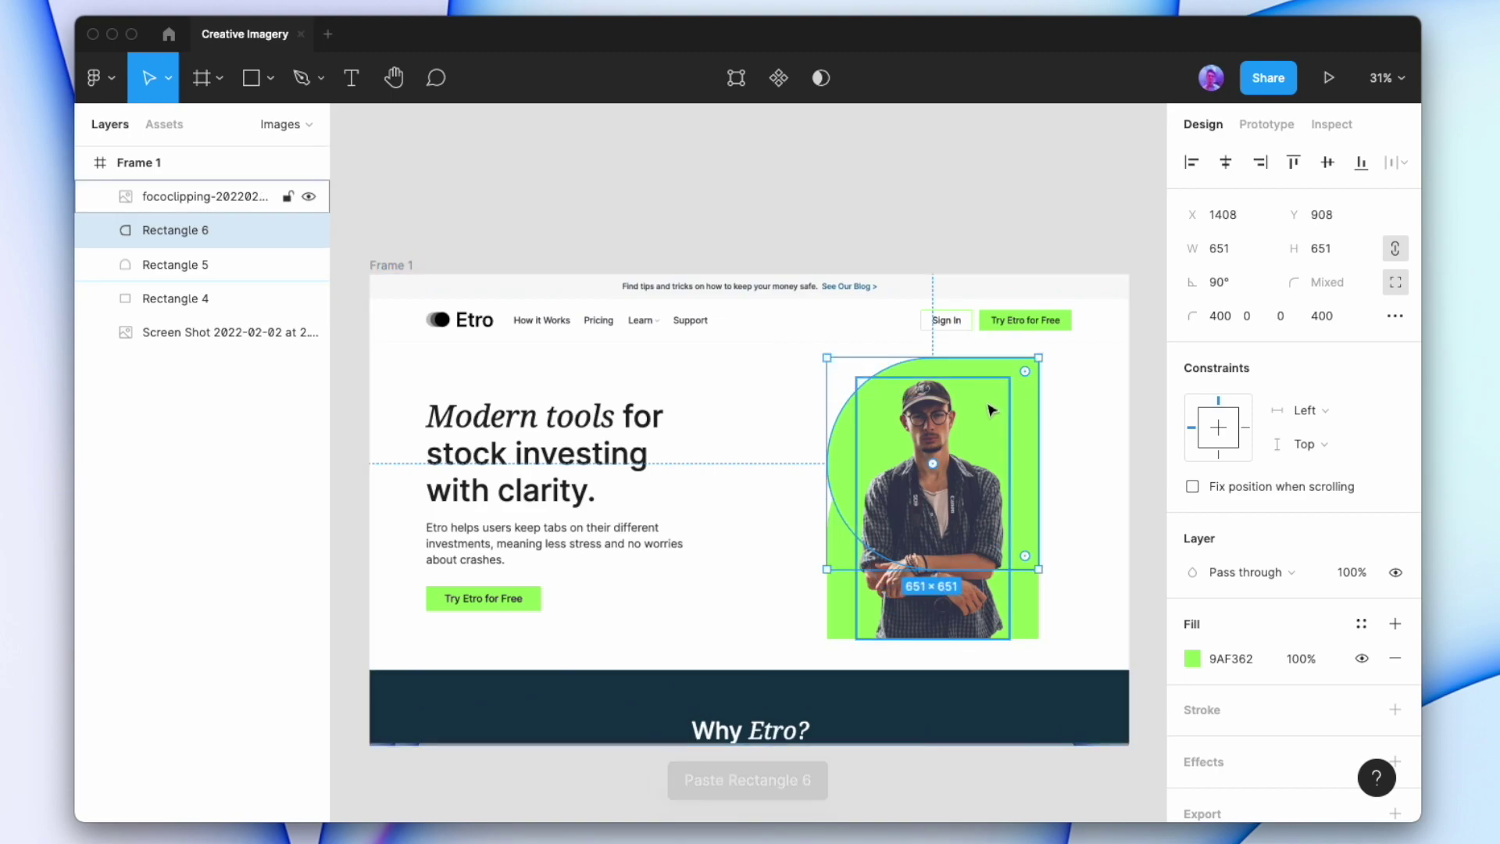
drag(1041, 356, 1010, 385)
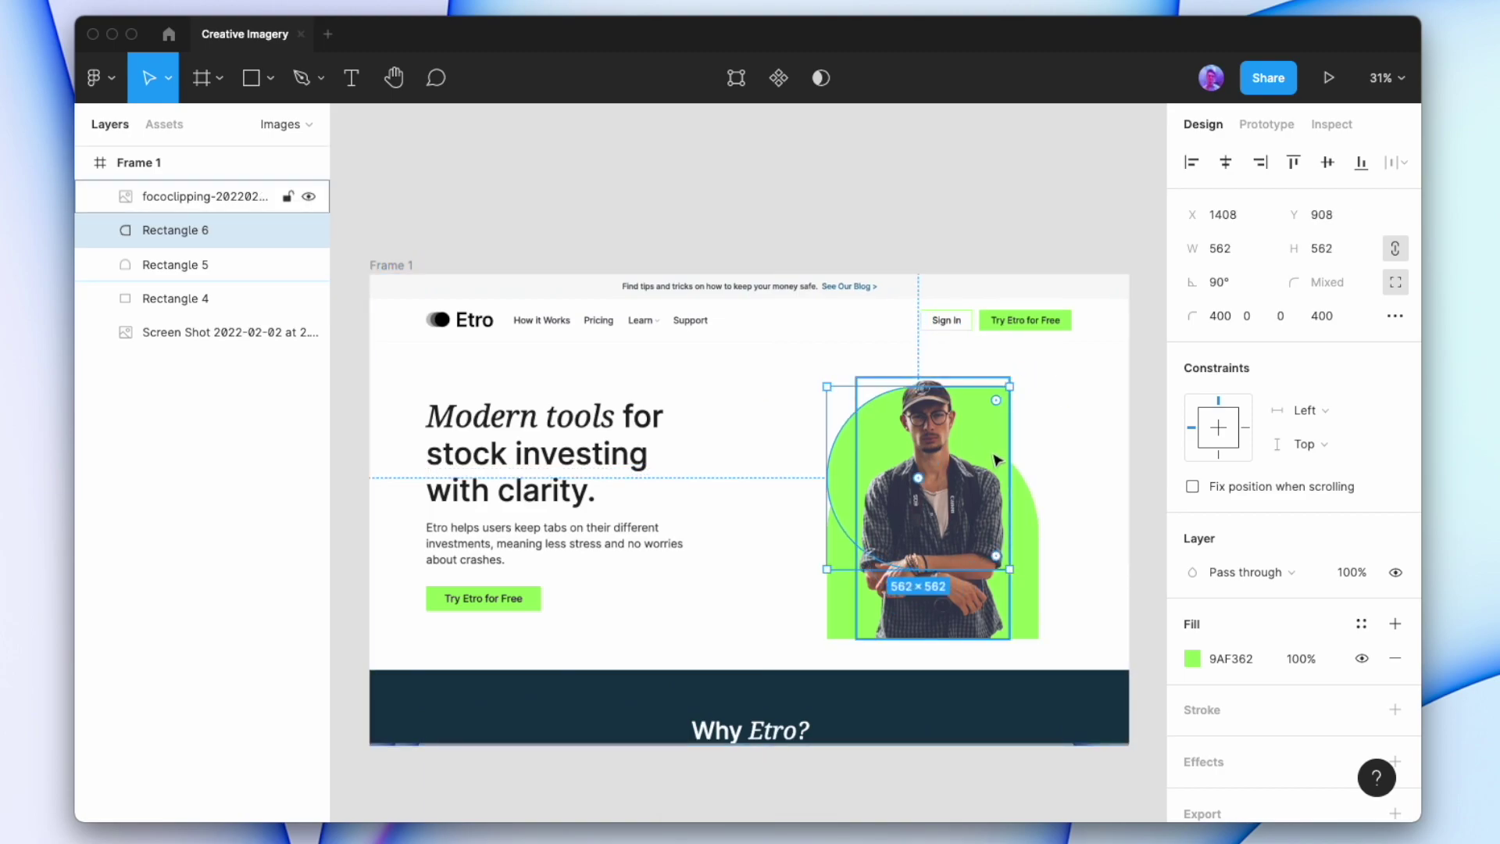
drag(850, 453, 810, 455)
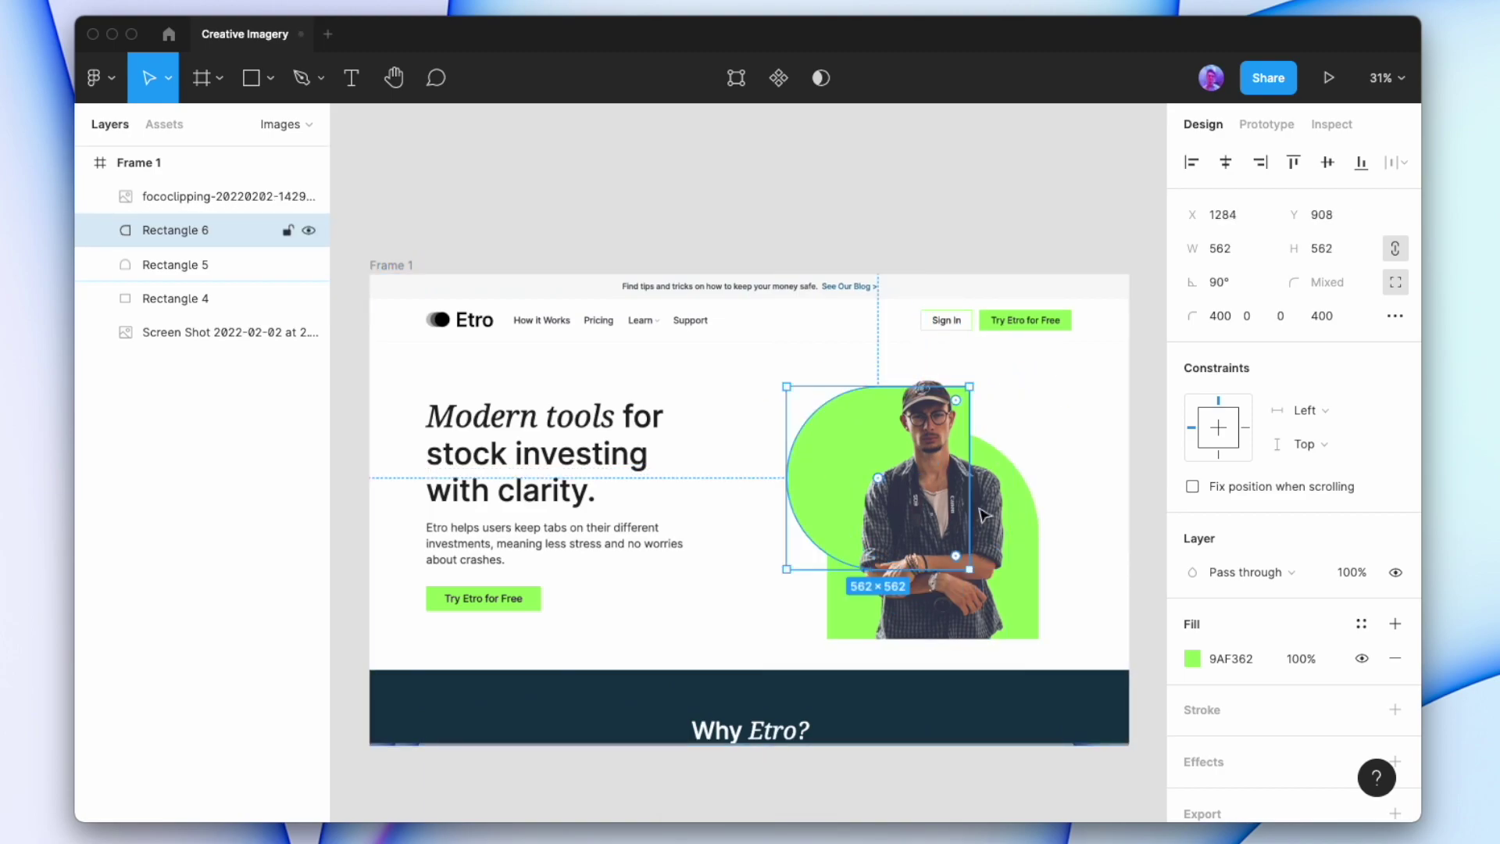
click(1192, 658)
click(939, 743)
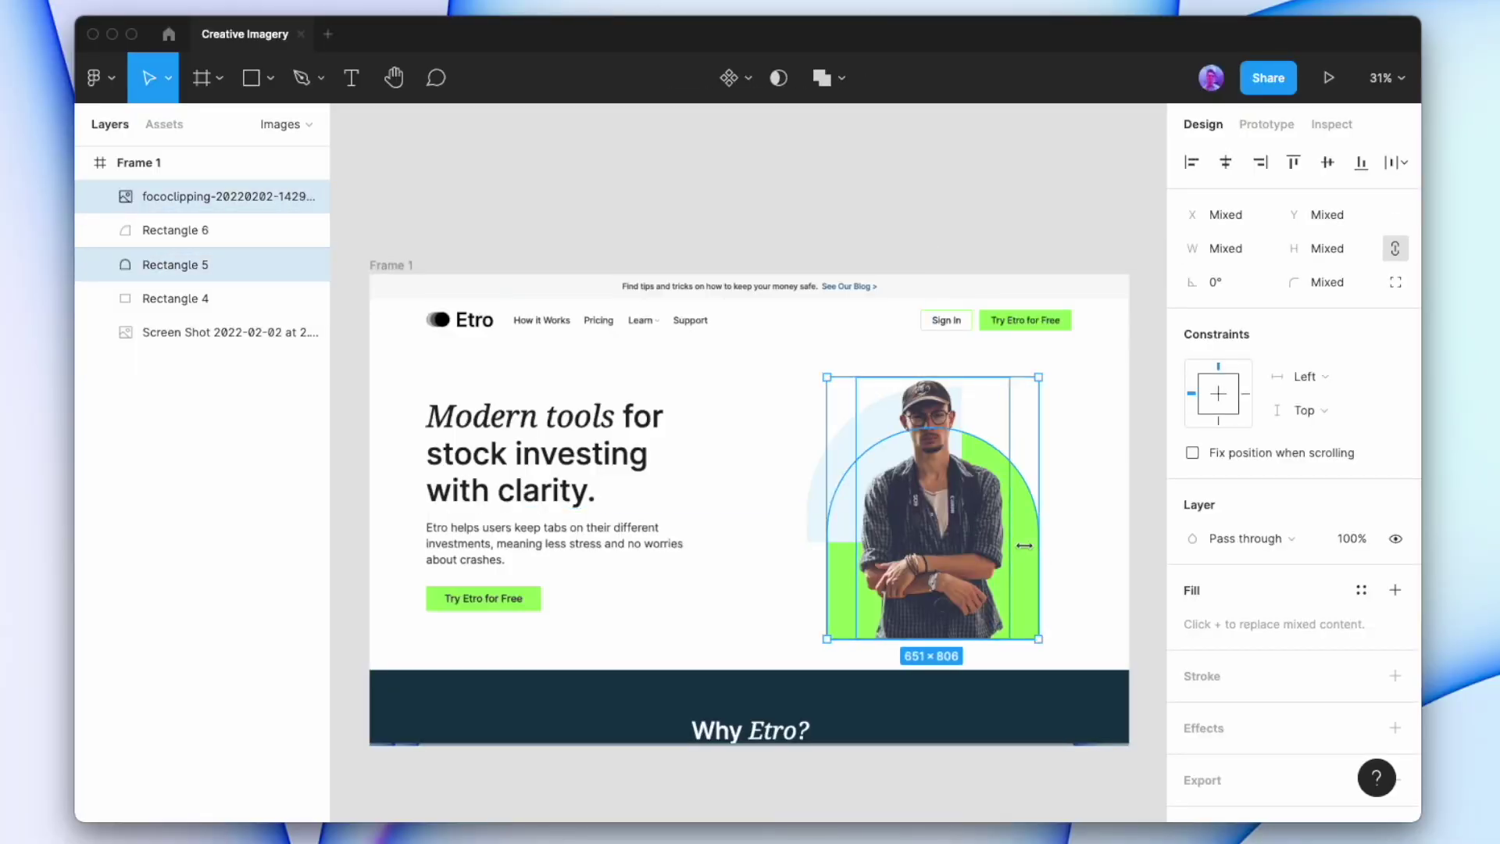
Group the photo with its backdrop arches and export the group at 2x as Hero Image.png
shift+click(812, 509)
key(super+g)
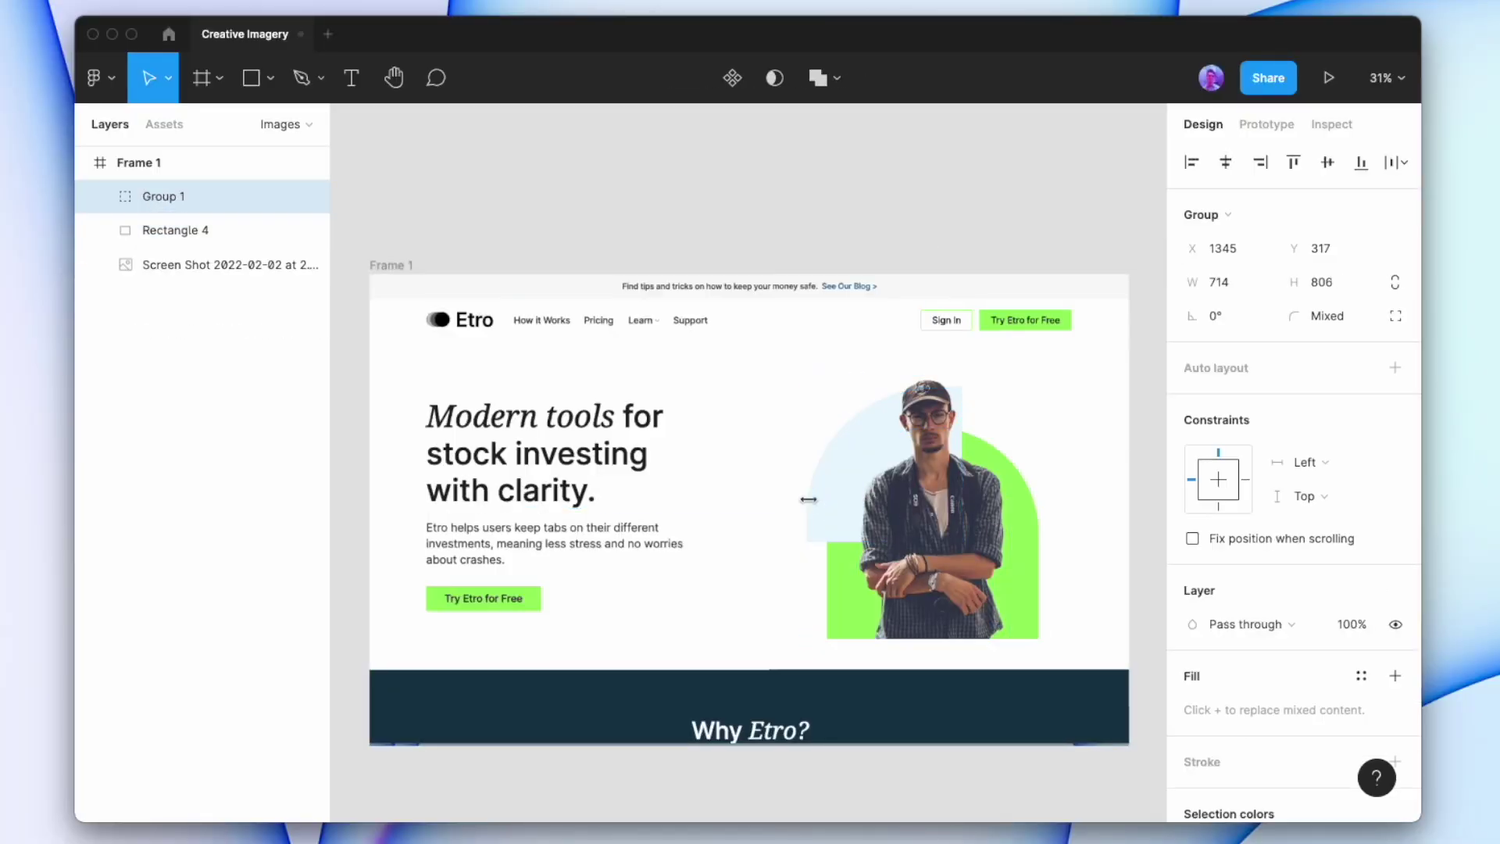
scroll(1312, 547, down, 3)
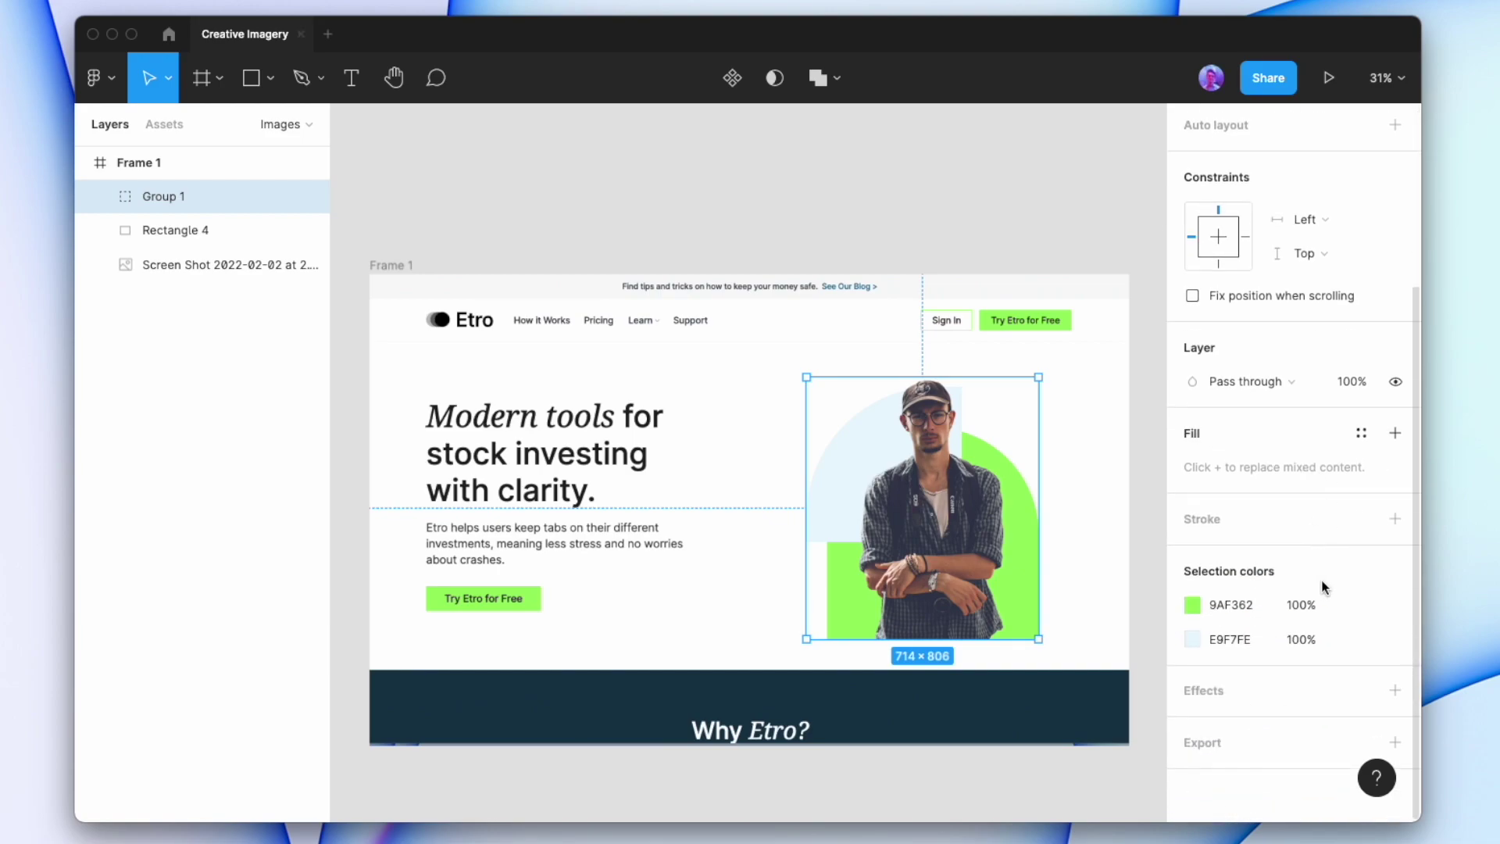
click(1394, 743)
scroll(1299, 575, down, 2)
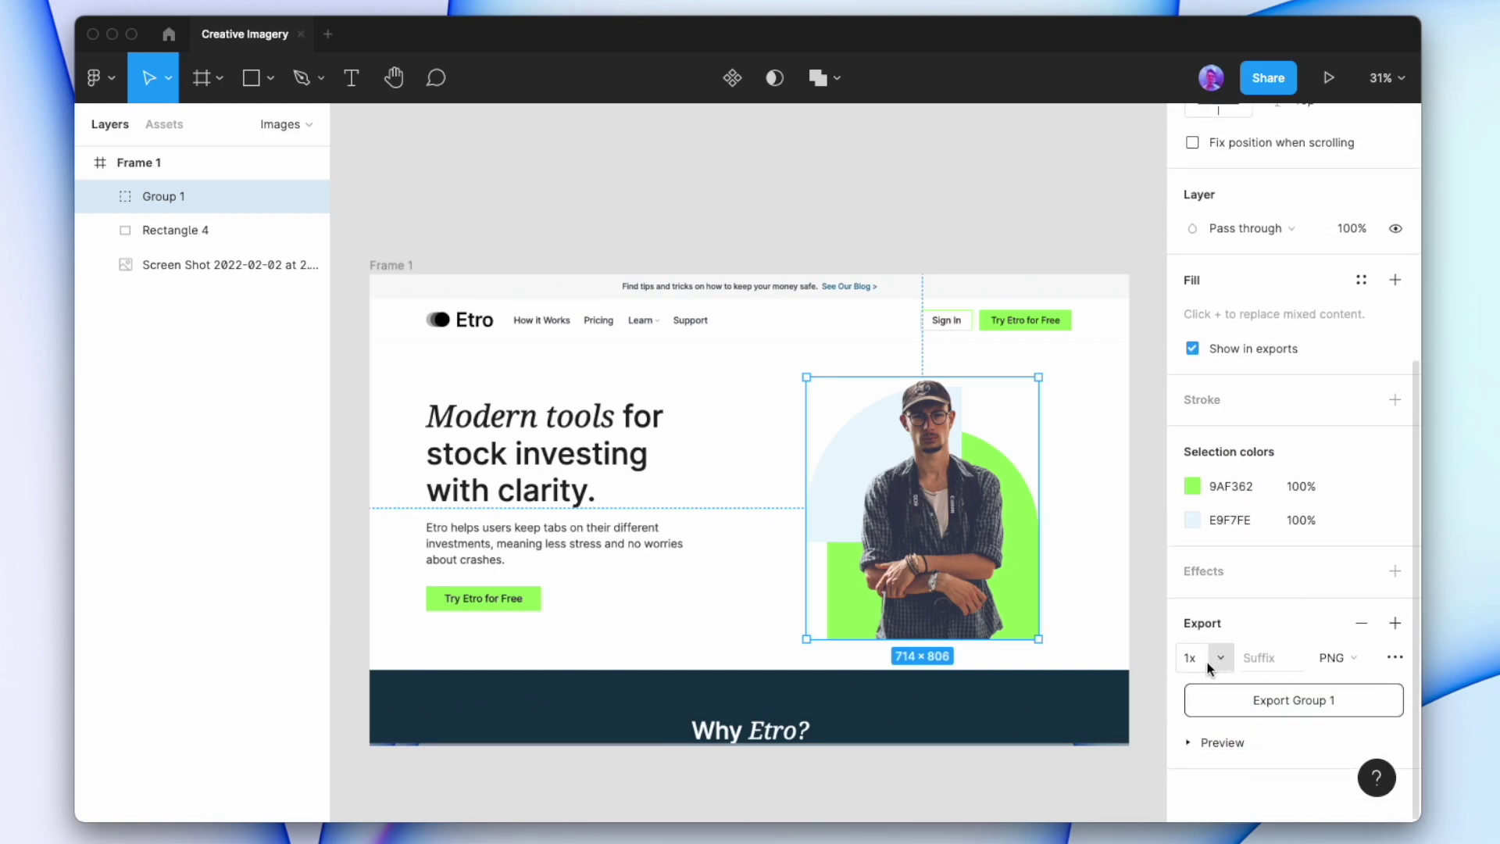
text(2)
click(1292, 700)
key(BackSpace)
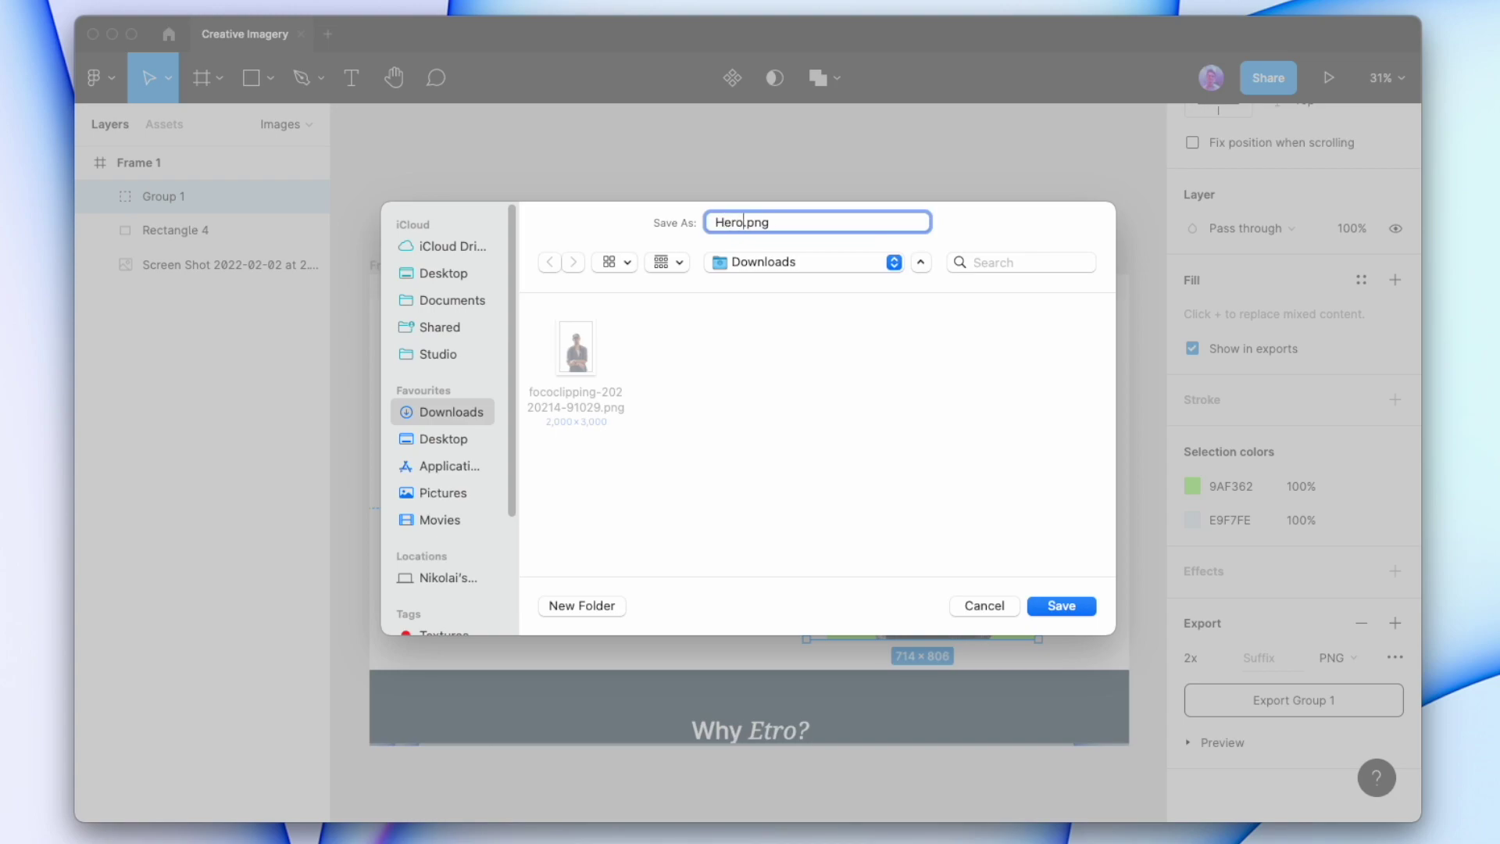
key(Return)
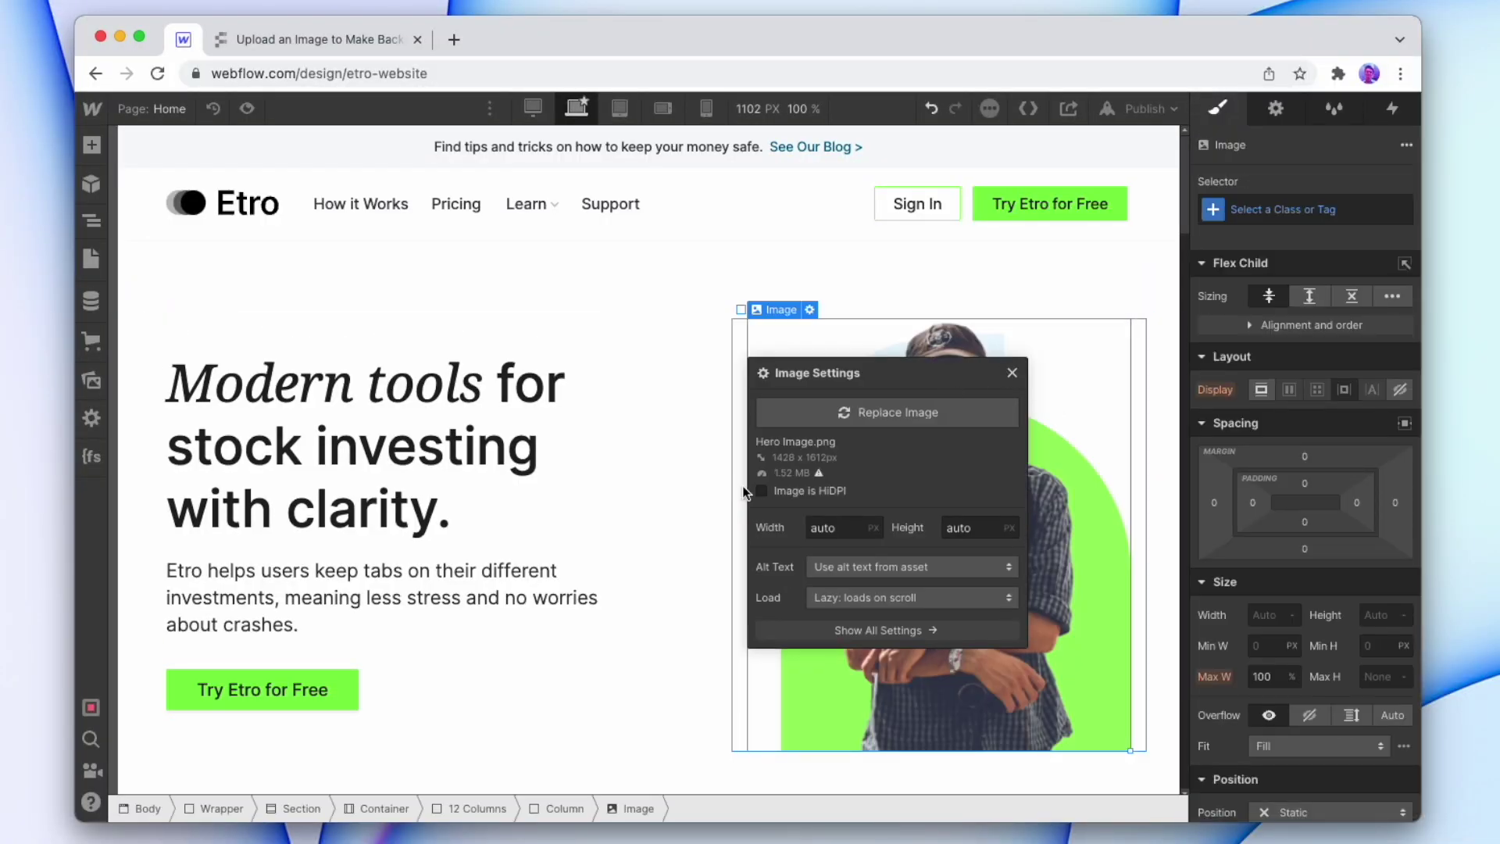
Preview the Etro homepage with the new hero image and widen the preview to check reflow
click(700, 489)
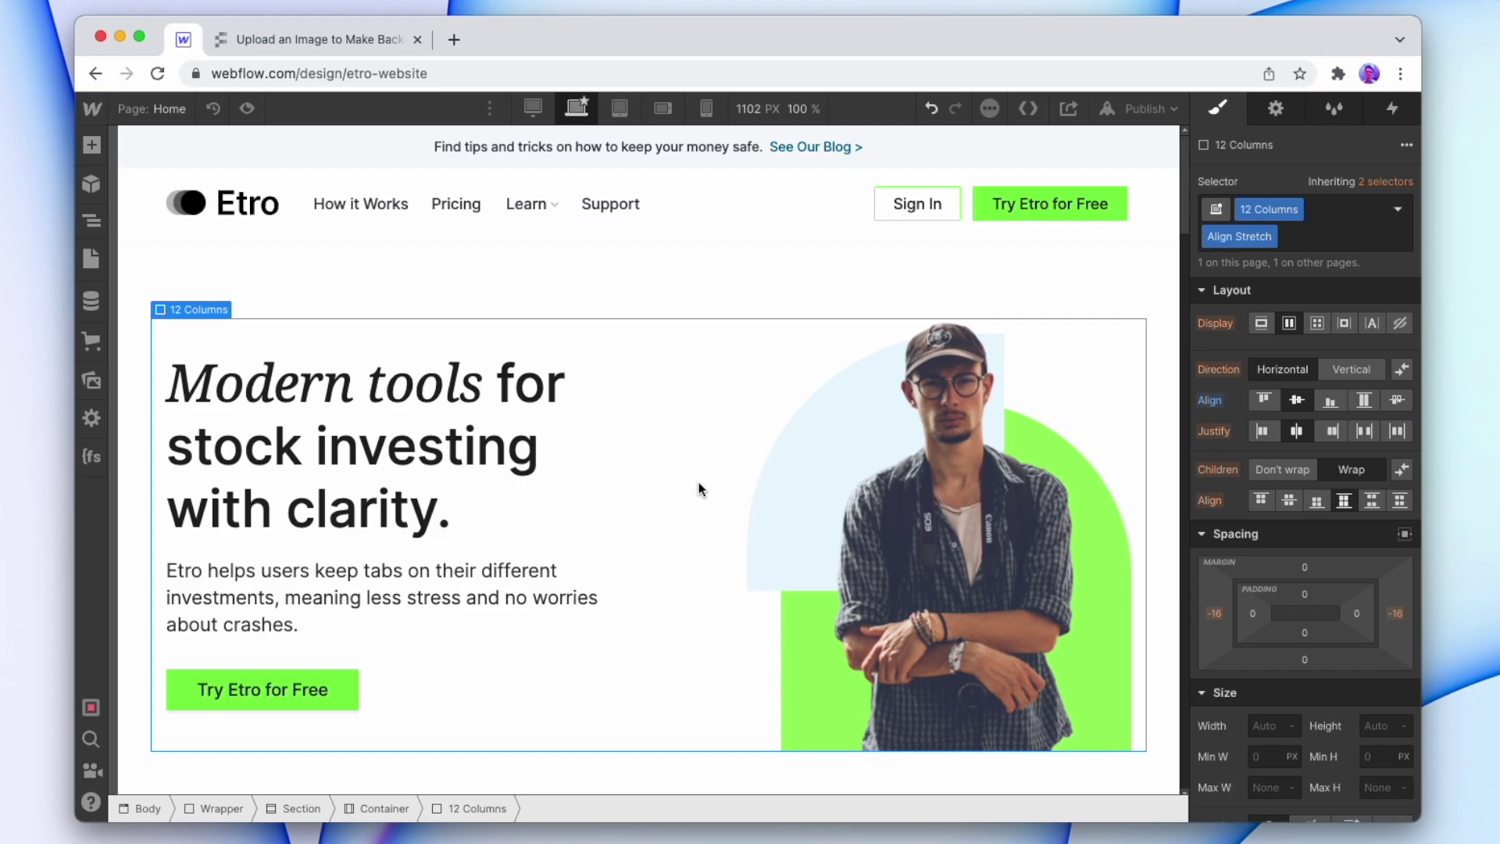
click(795, 285)
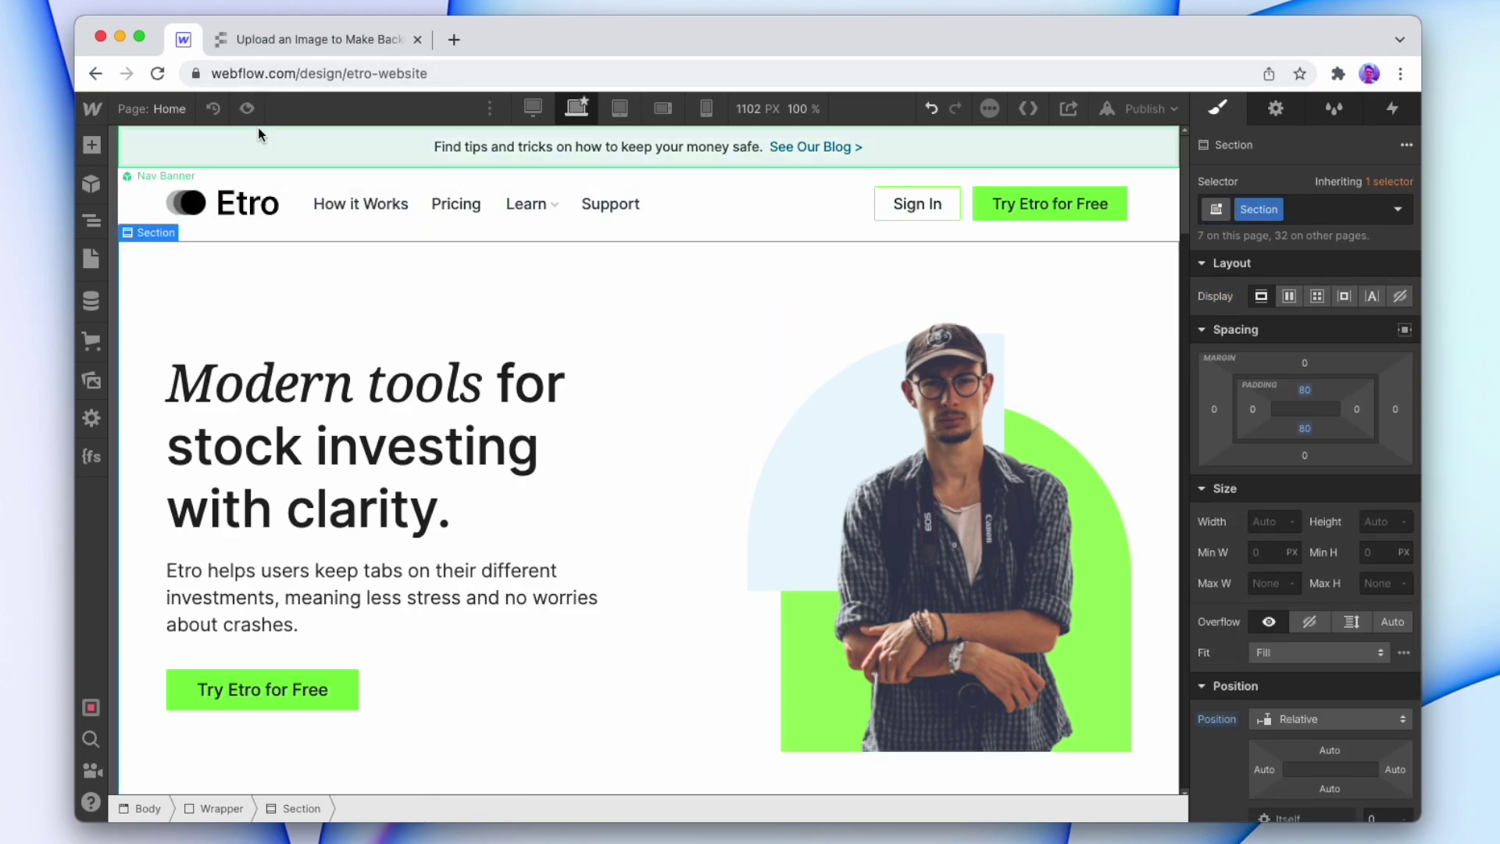
click(428, 143)
click(247, 108)
drag(1300, 462, 1339, 459)
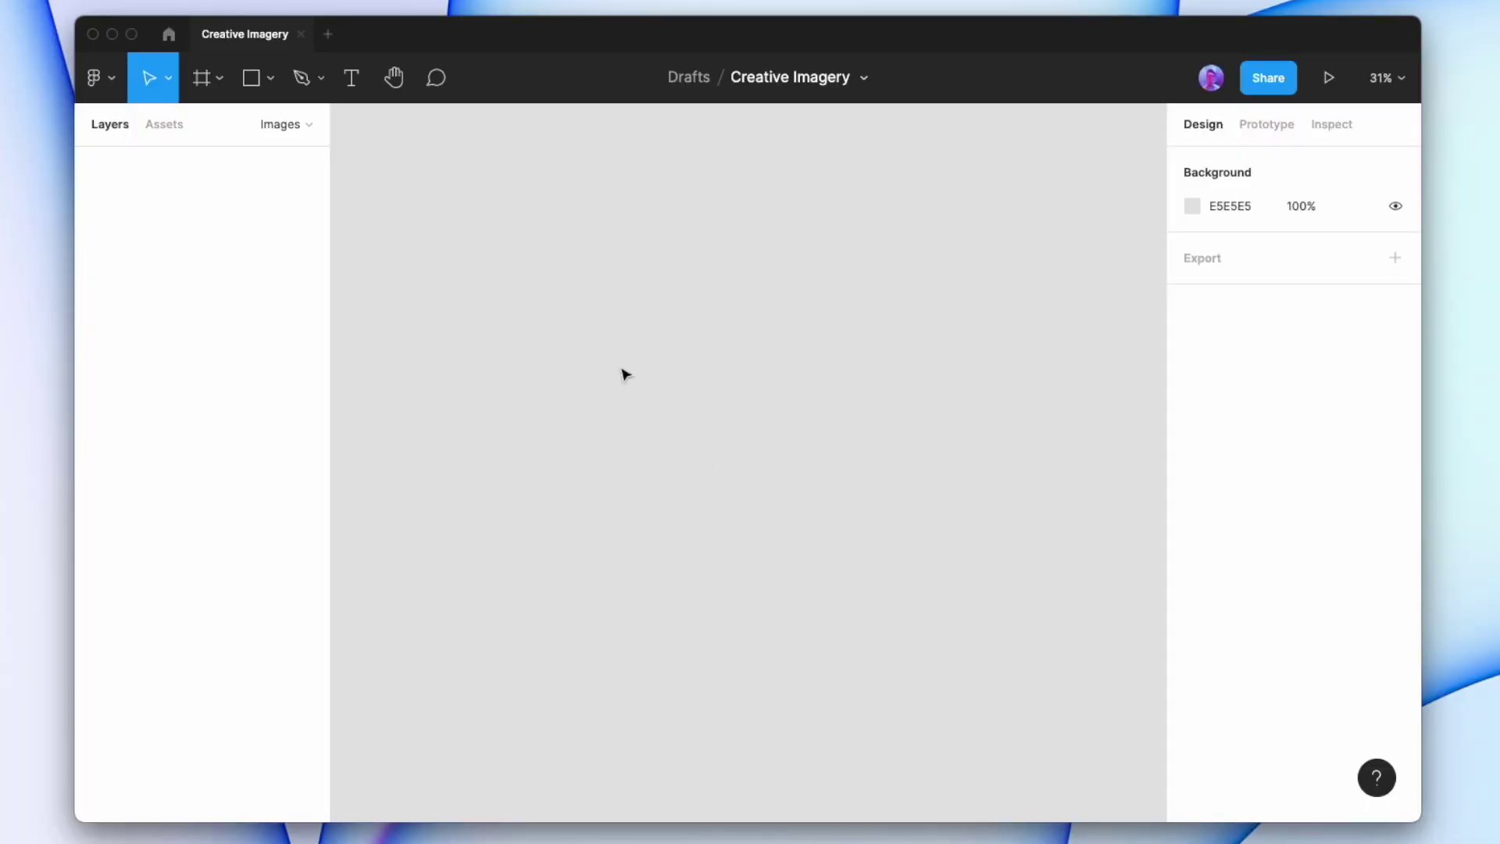
Draw a star on the empty canvas and set it to four points
click(269, 80)
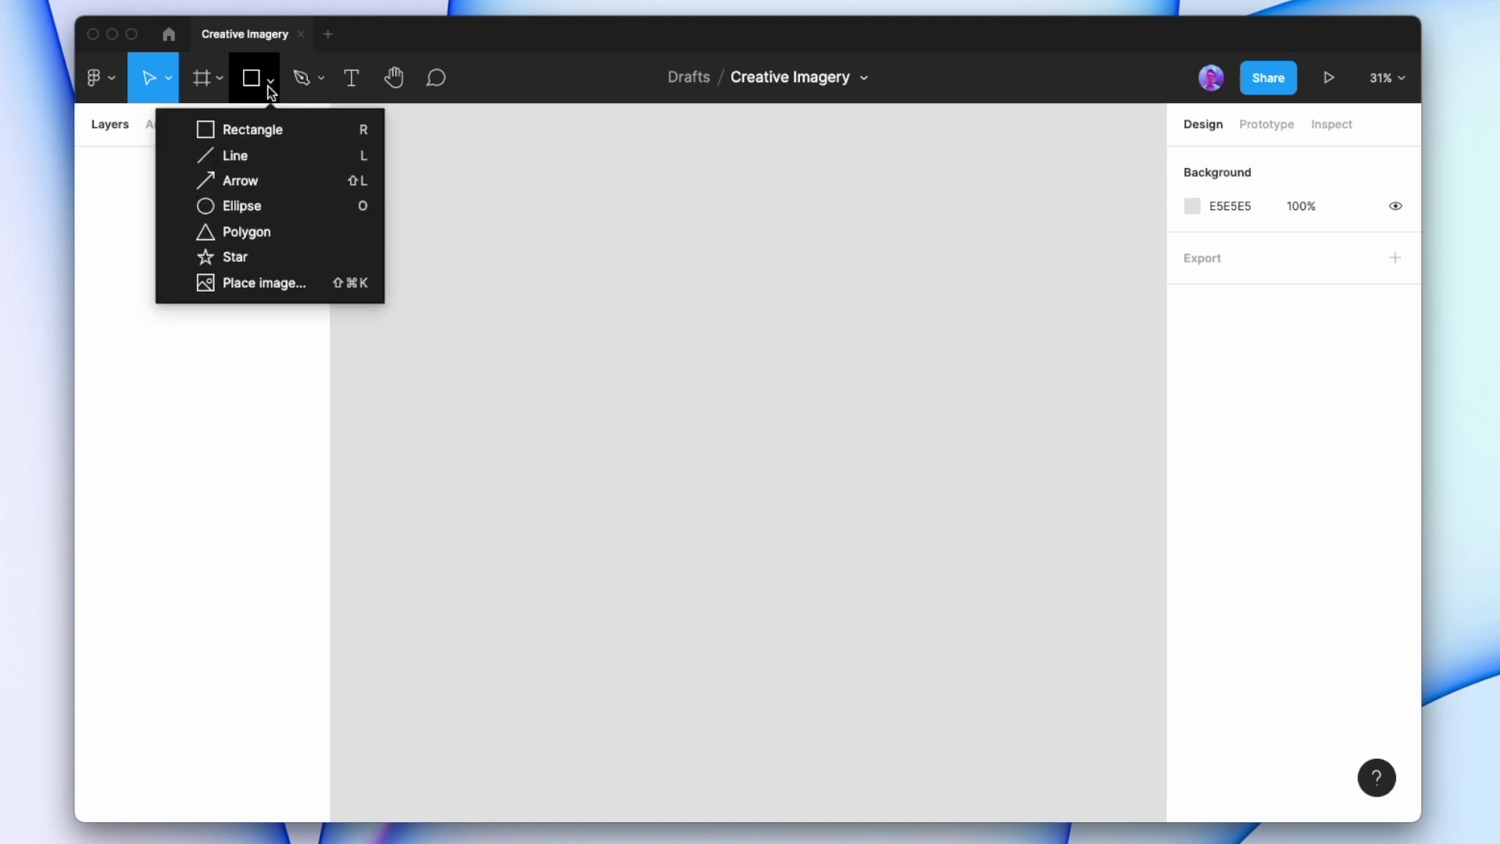
click(251, 258)
drag(500, 263, 662, 426)
click(1217, 327)
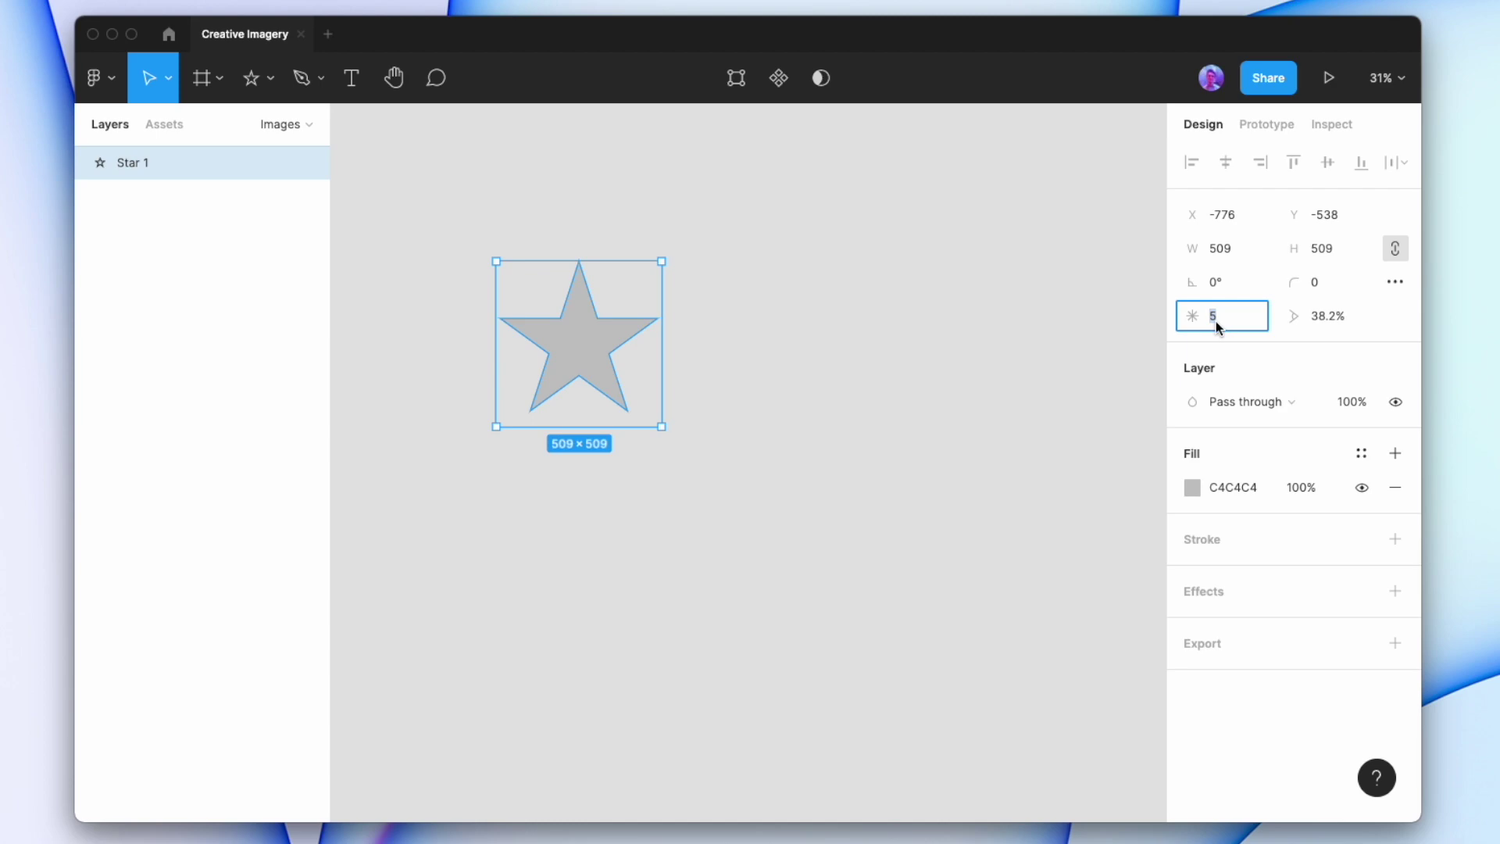
key(Return)
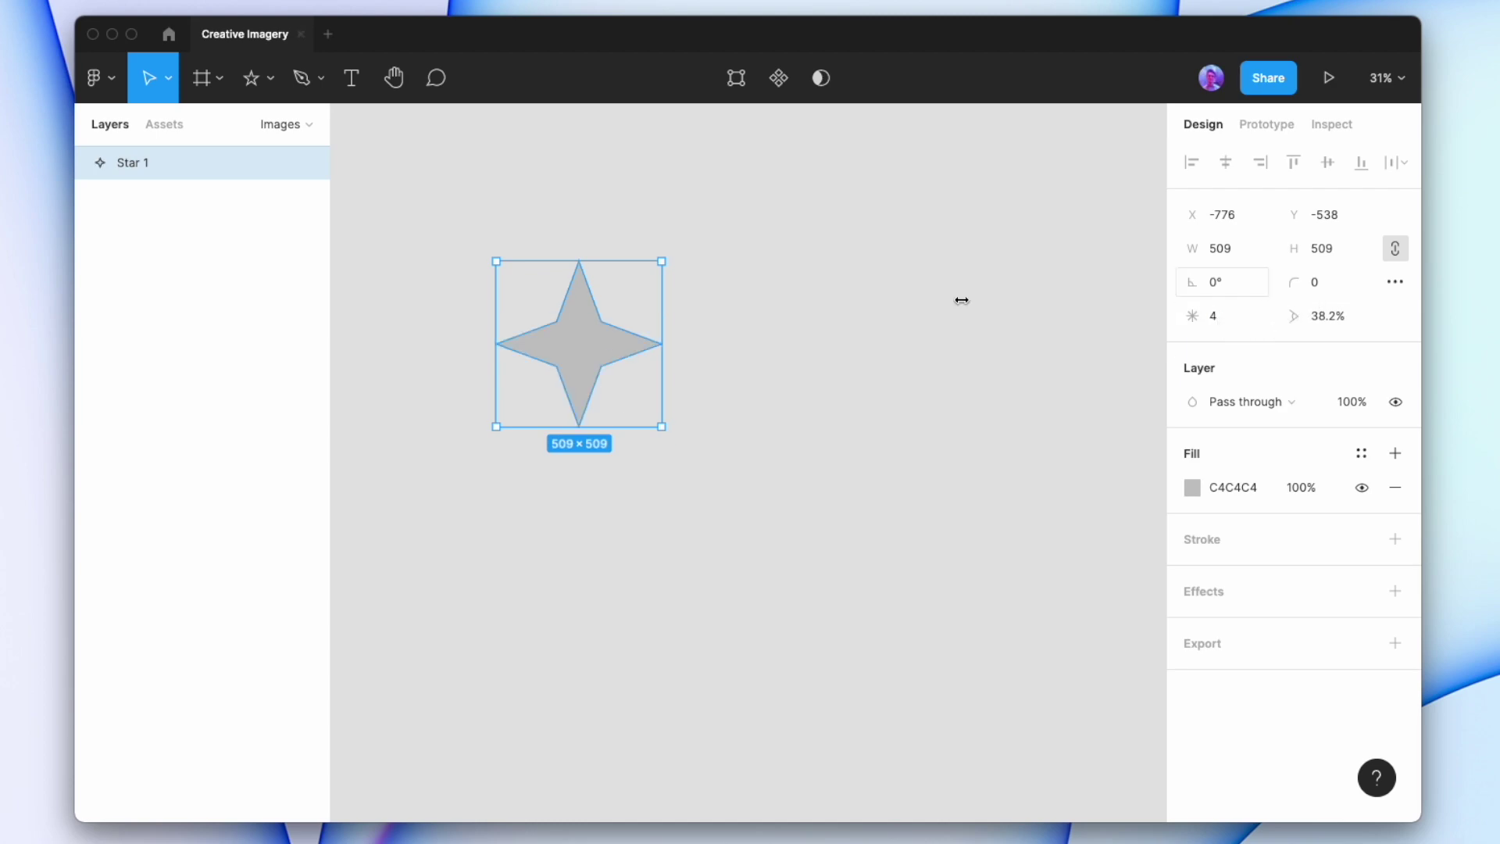
Round the star's four inner points with a corner radius of 300
double_click(587, 364)
drag(625, 382, 536, 309)
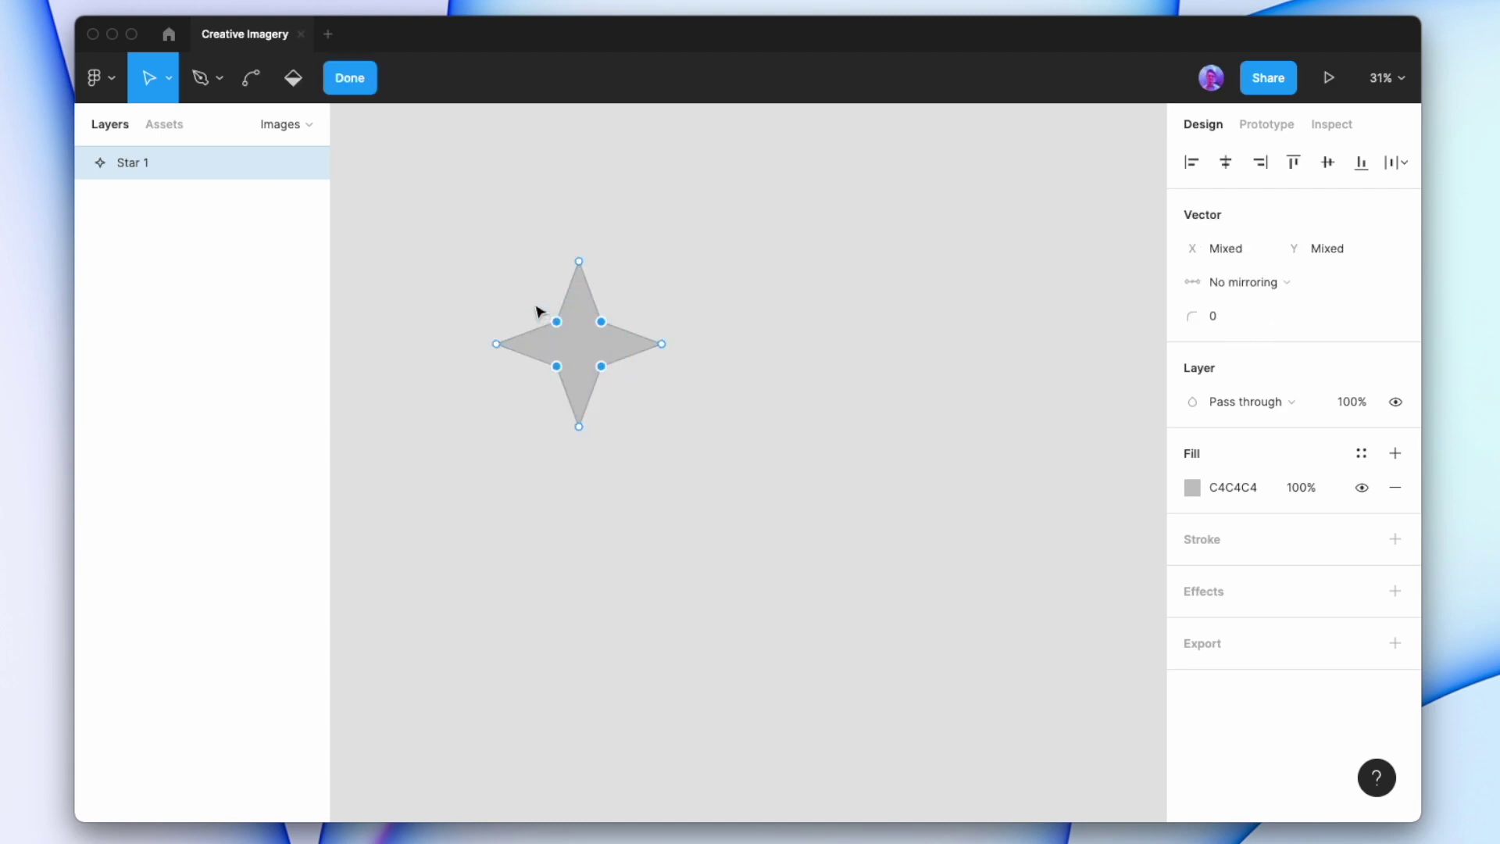
click(1255, 325)
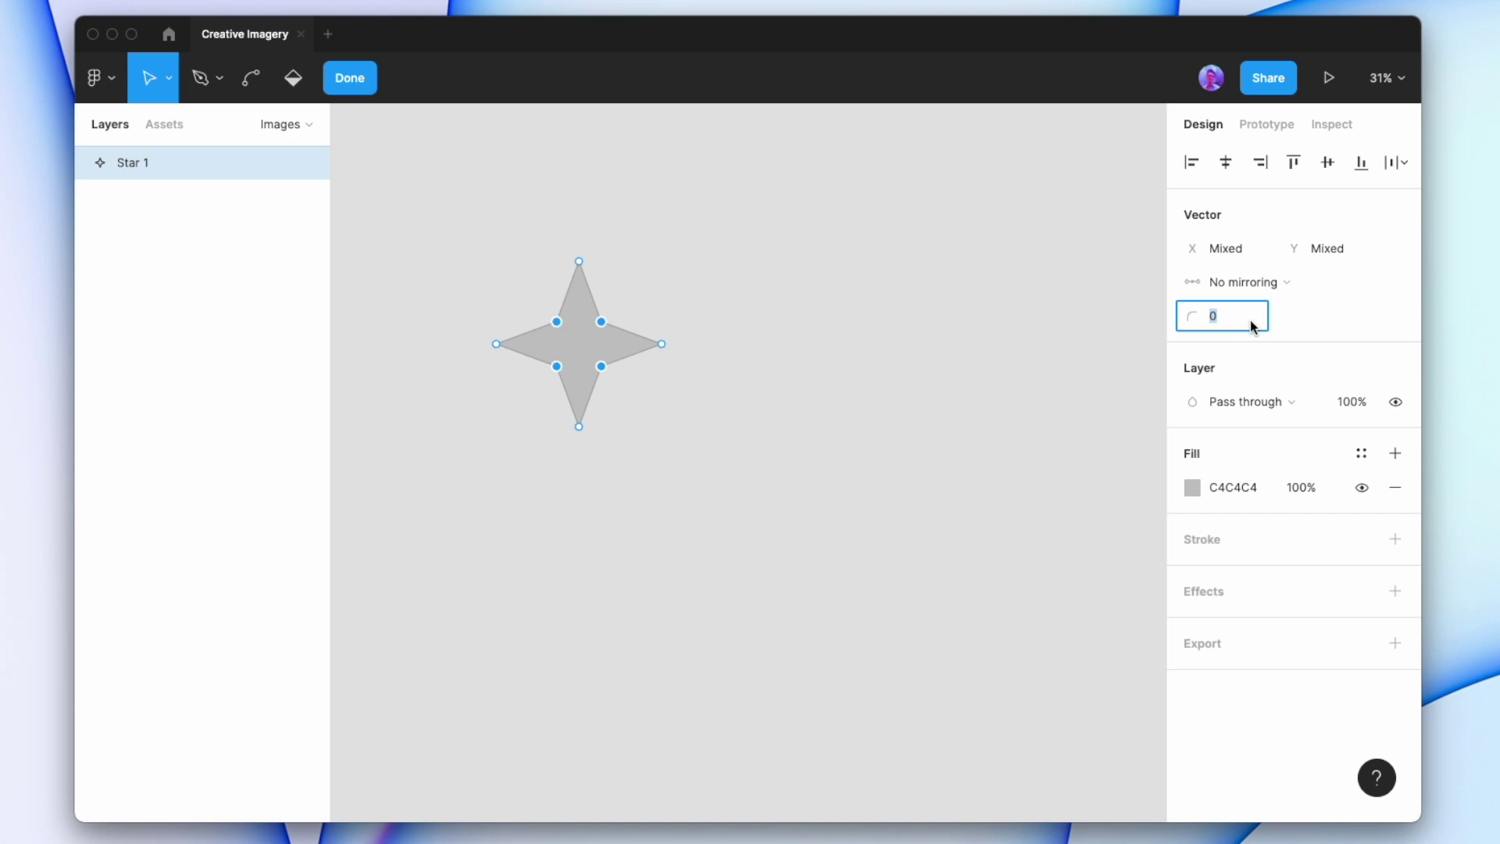
text(300)
key(Return)
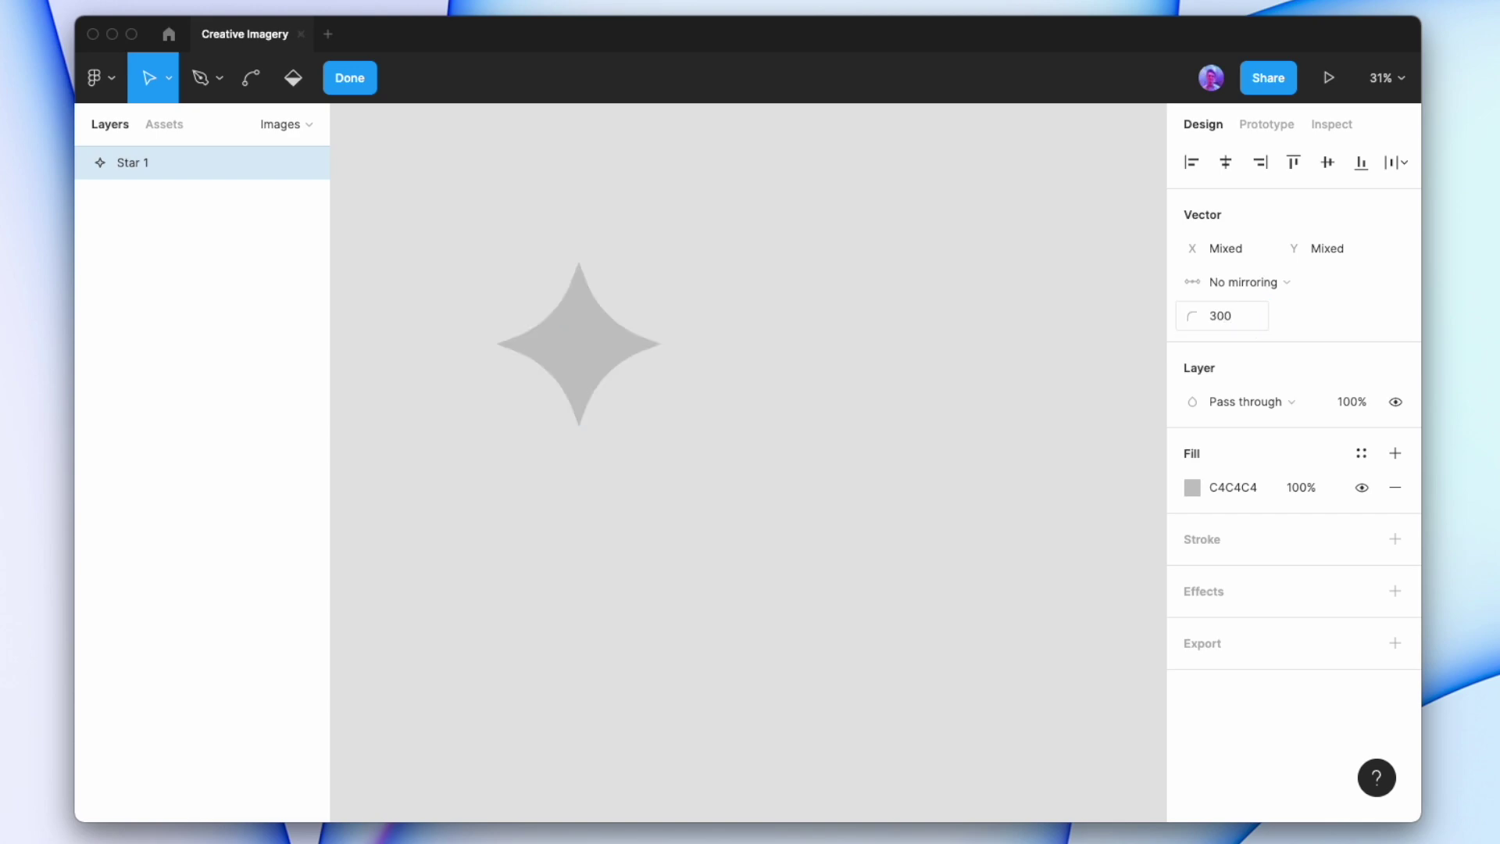
click(899, 300)
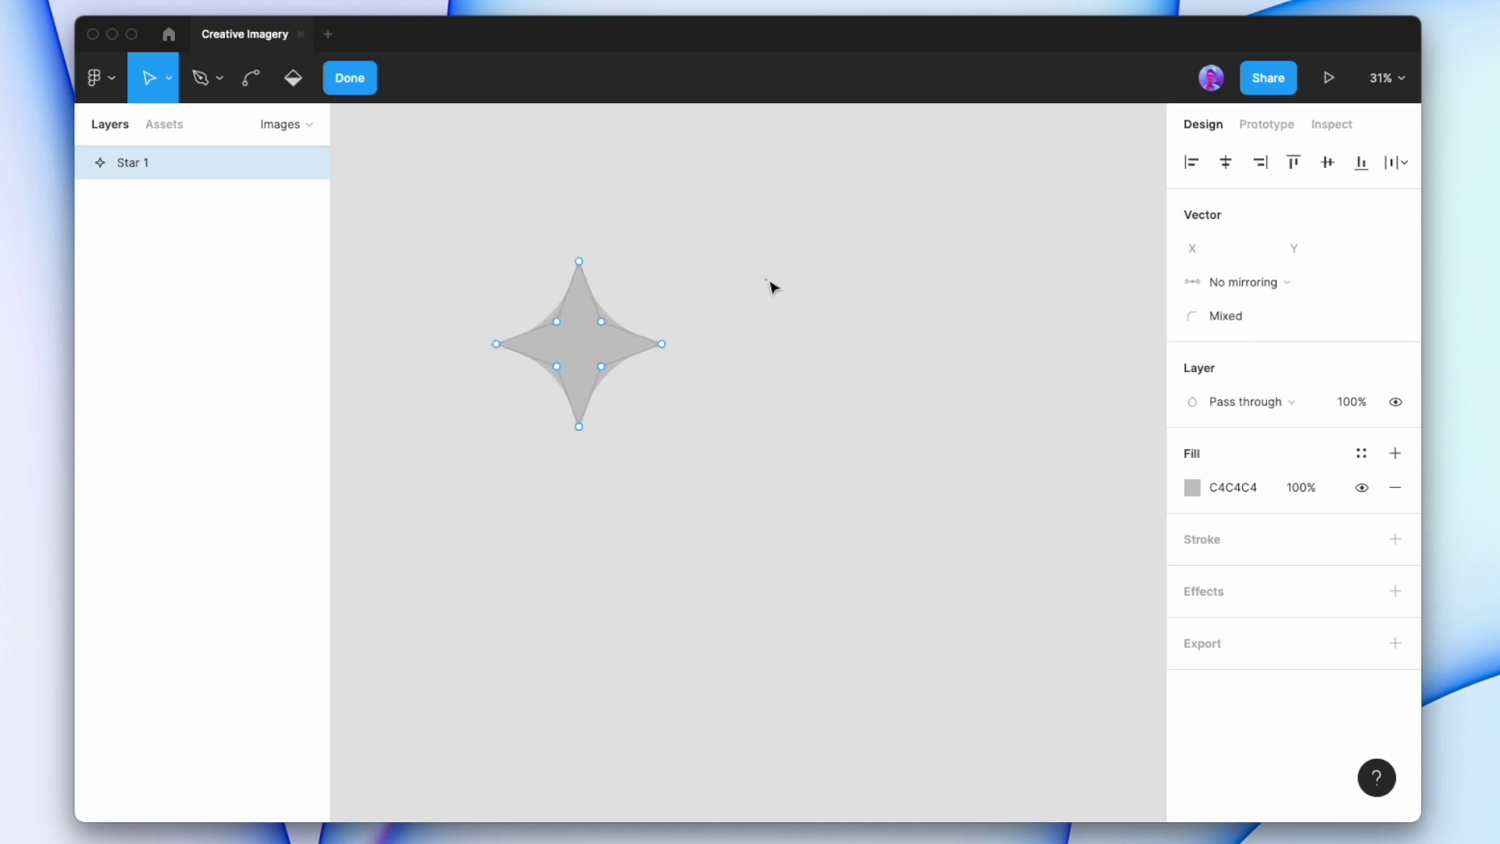
Draw a tall ellipse beside the star and duplicate it twice into overlapping copies
click(782, 314)
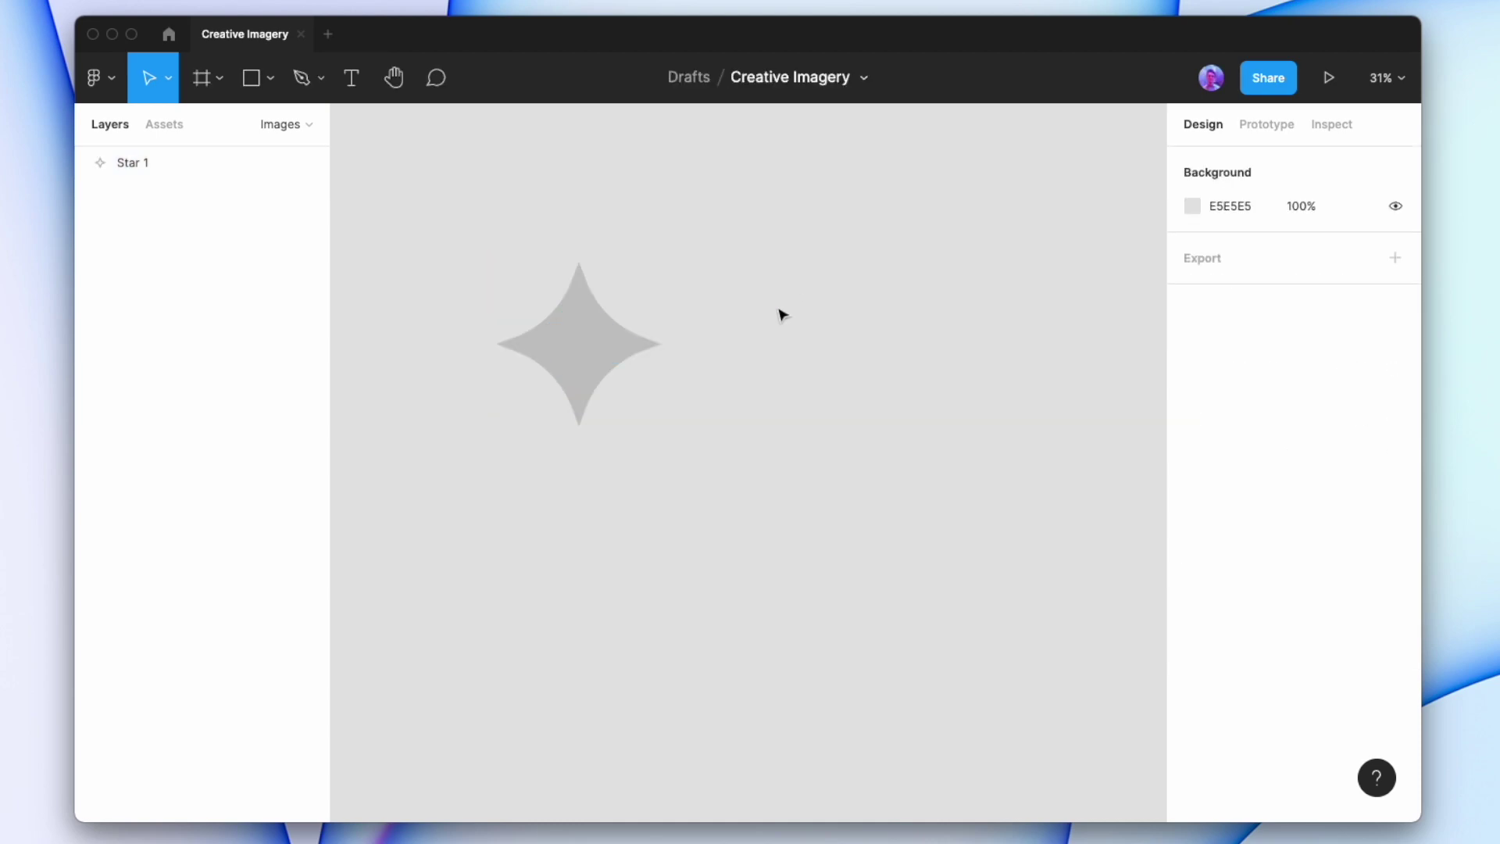
key(o)
drag(731, 274, 882, 479)
drag(814, 414, 883, 372)
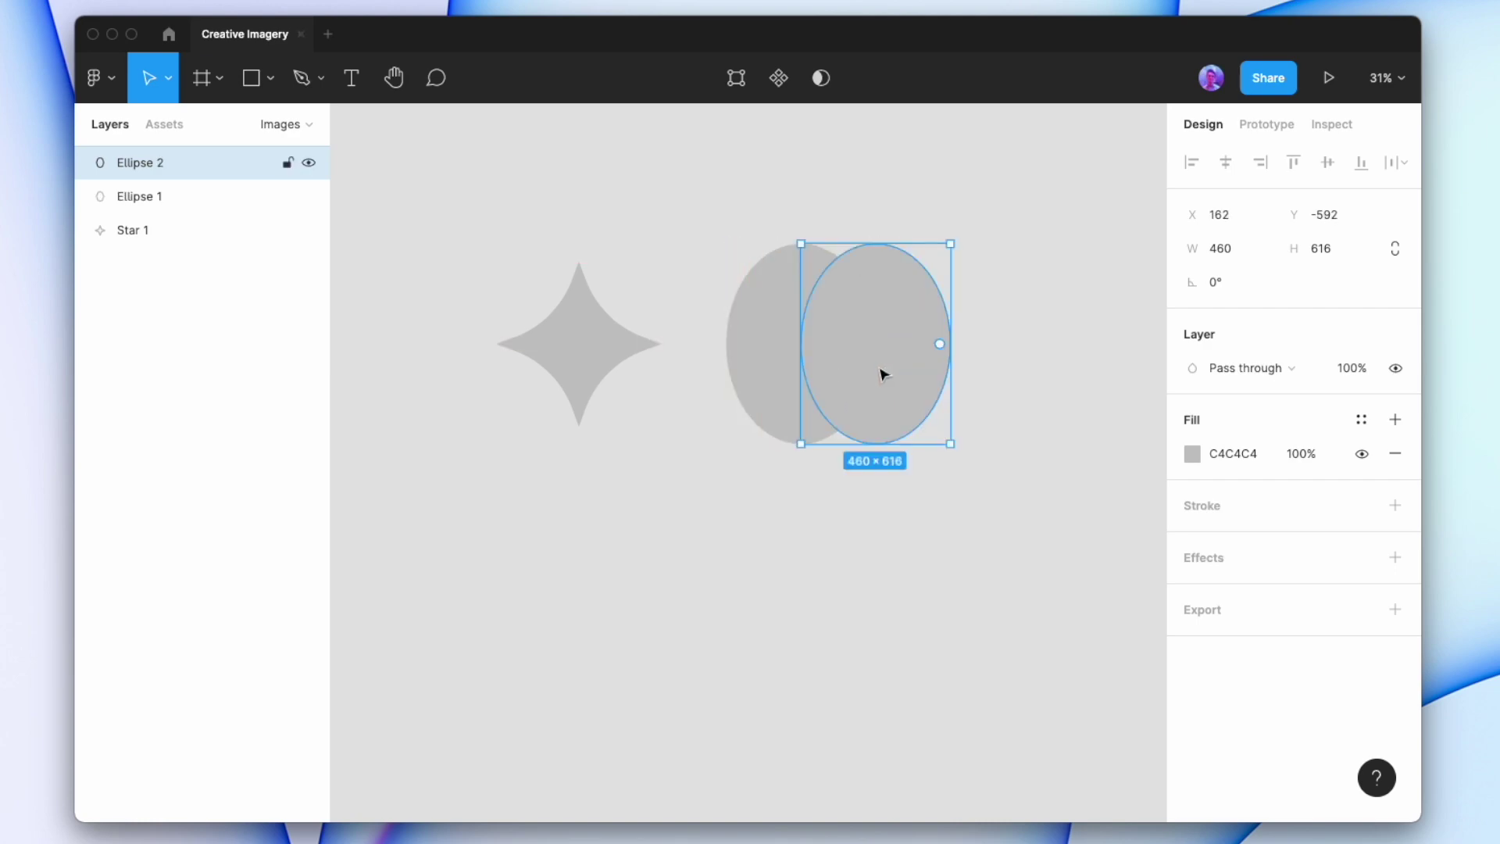
key(super+d)
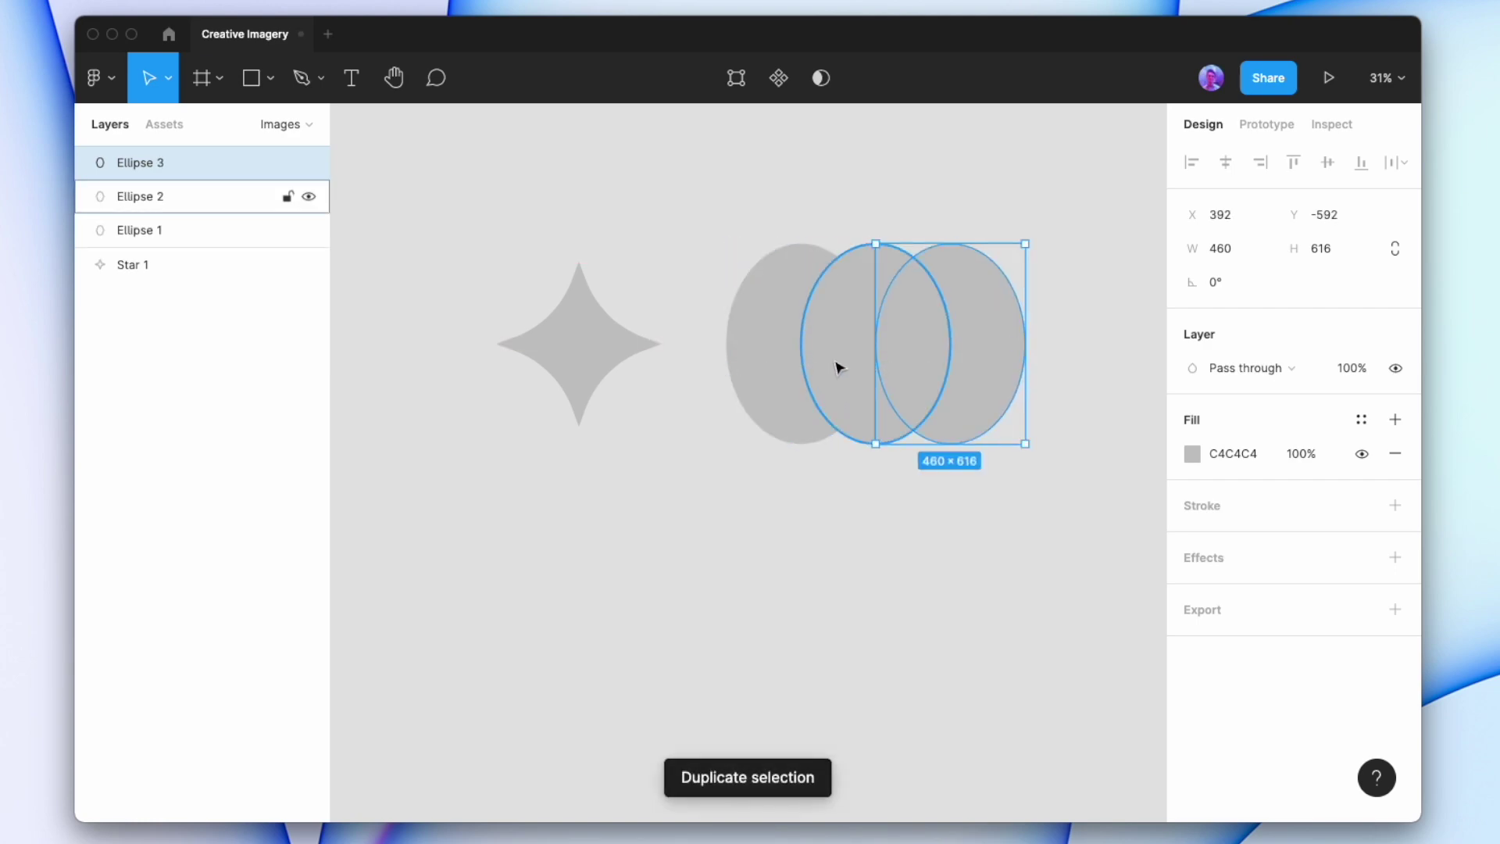
Group the three ellipses, tilt the group to 37.4° and align it with the star
click(805, 174)
drag(710, 174, 971, 352)
key(super+g)
drag(978, 237, 880, 185)
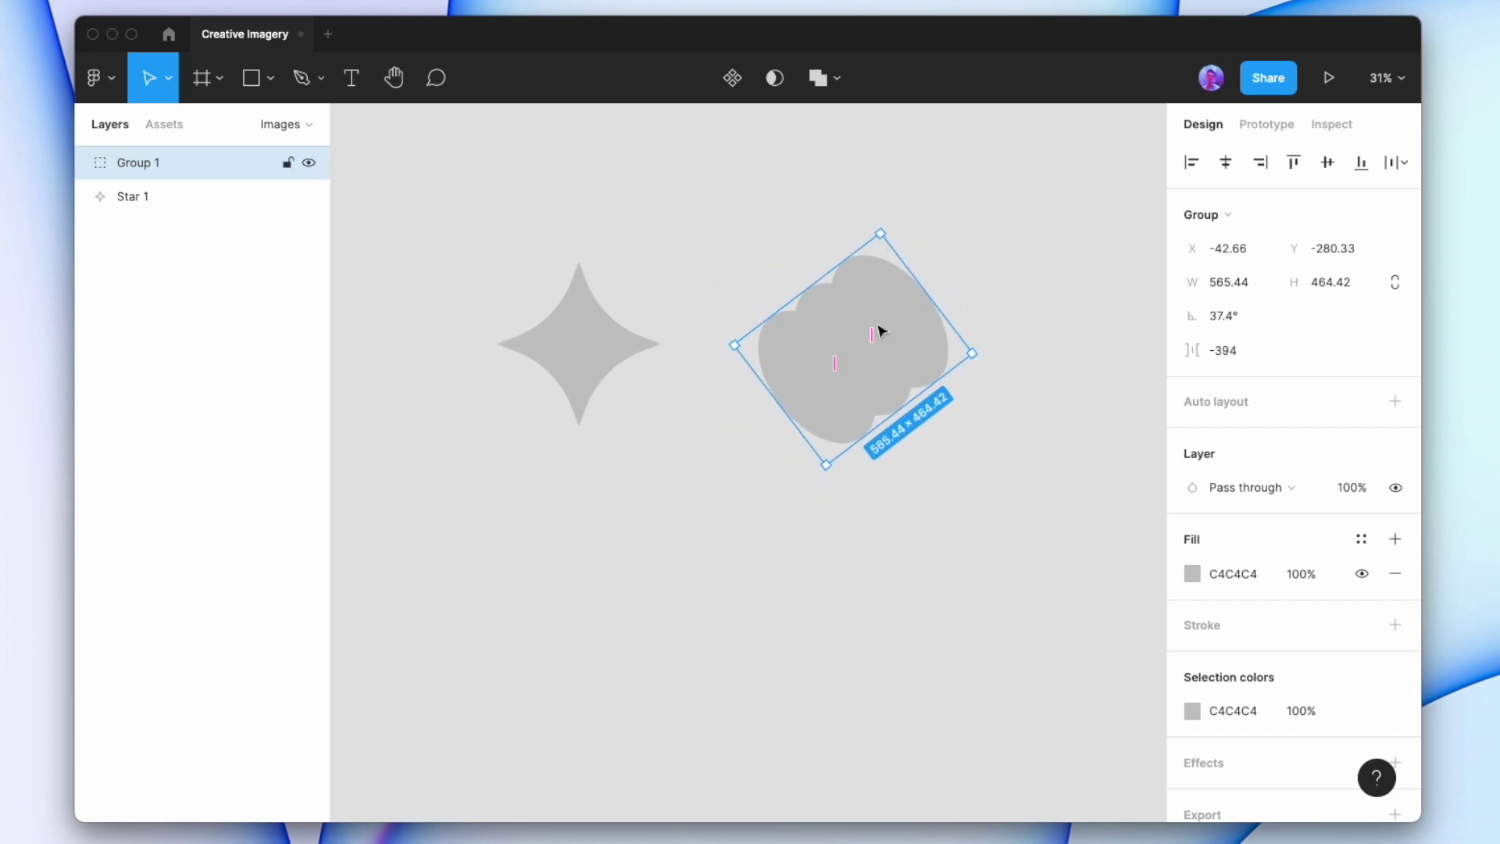
drag(880, 328, 874, 325)
click(772, 248)
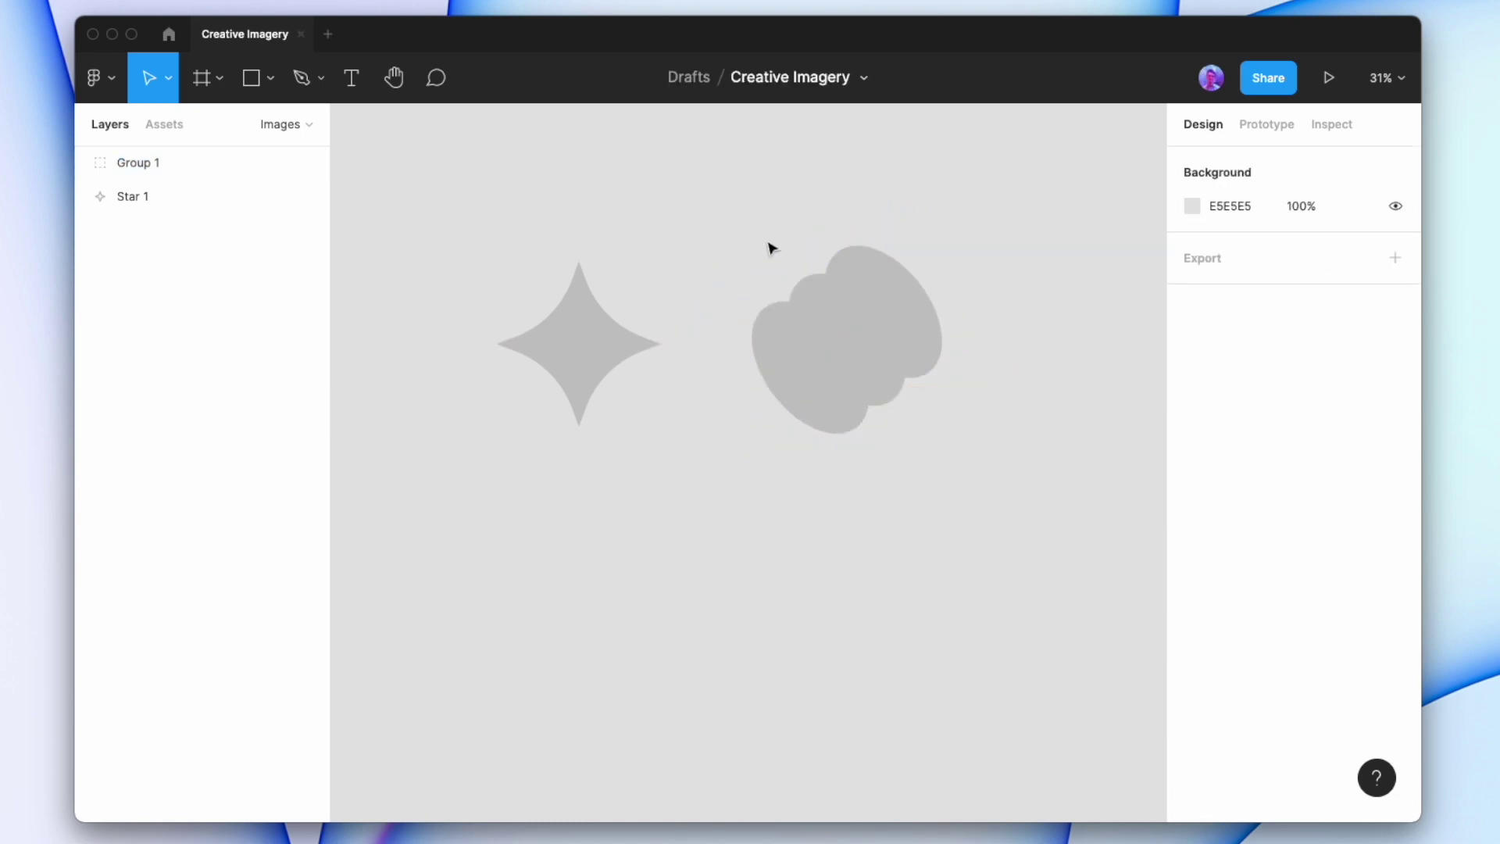
Draw a rectangle below the star and pinch its side midpoints inward into an hourglass
key(r)
mouse_move(513, 490)
mouse_down()
mouse_move(696, 713)
mouse_move(679, 723)
mouse_up()
drag(650, 602, 633, 599)
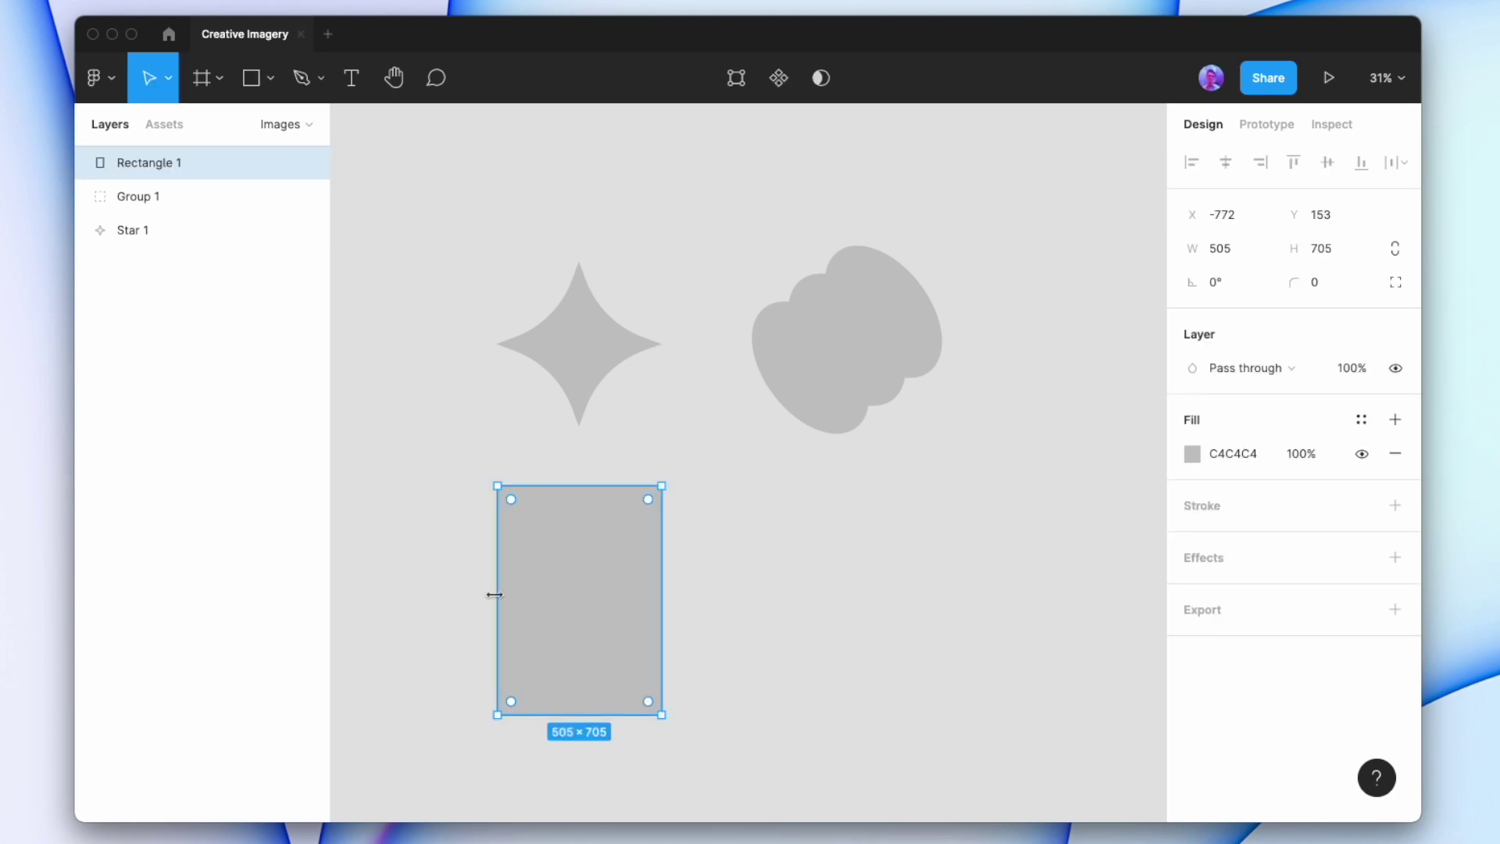
double_click(542, 596)
click(498, 600)
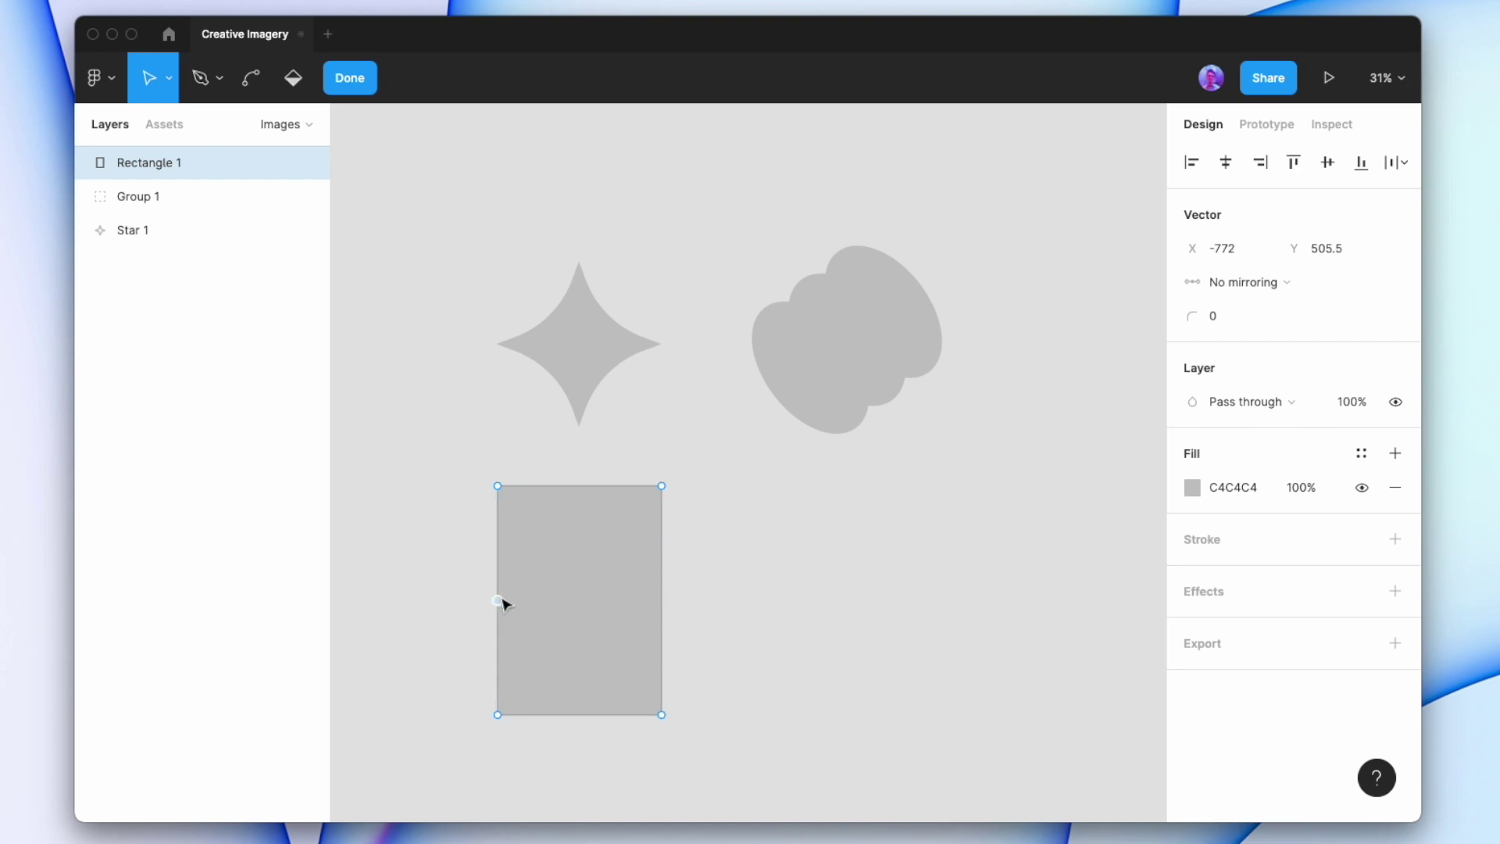
click(662, 600)
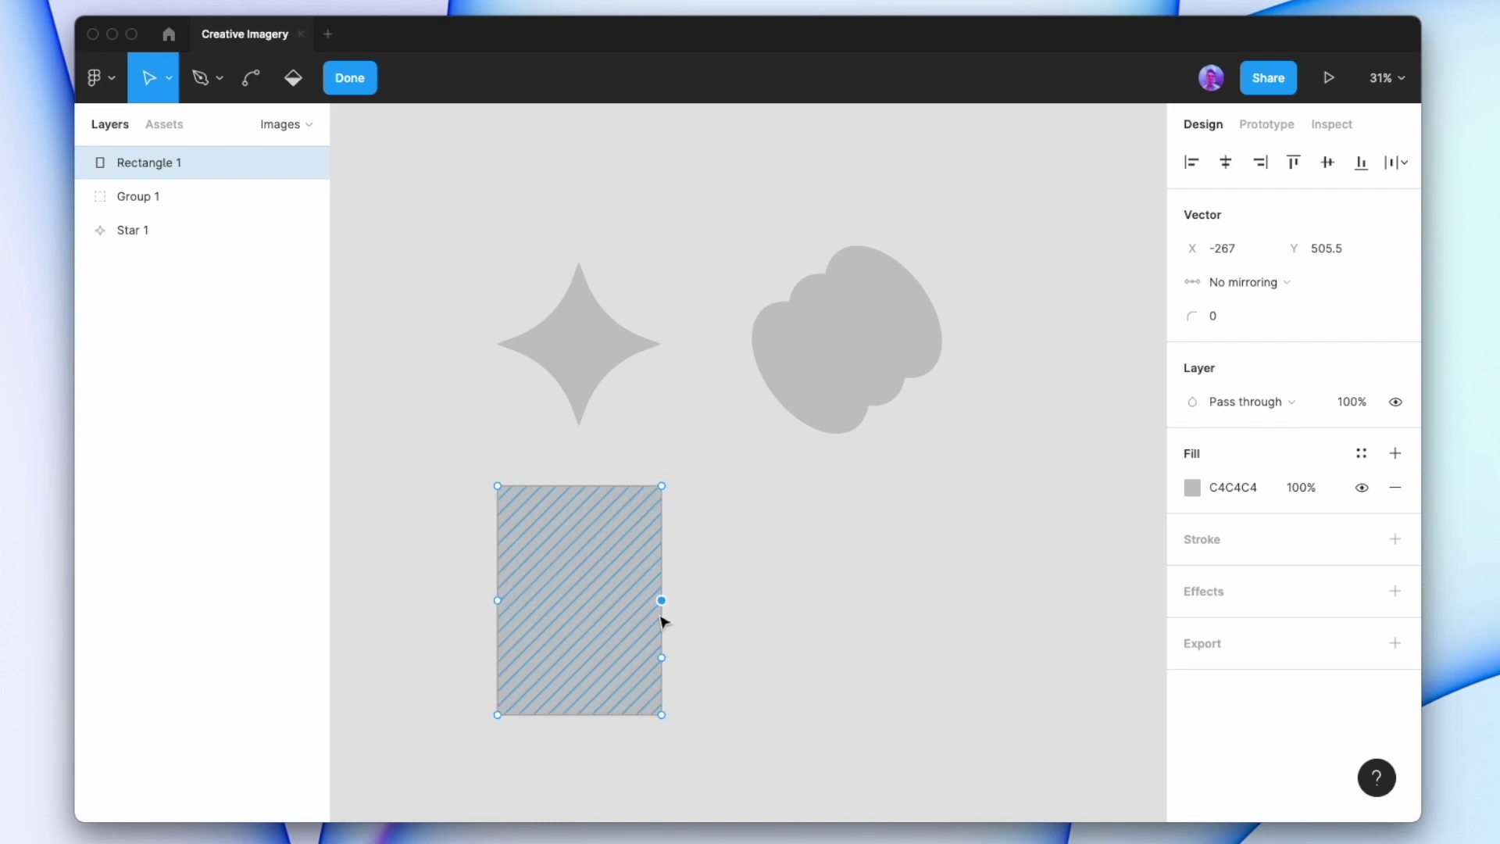
drag(662, 602, 635, 604)
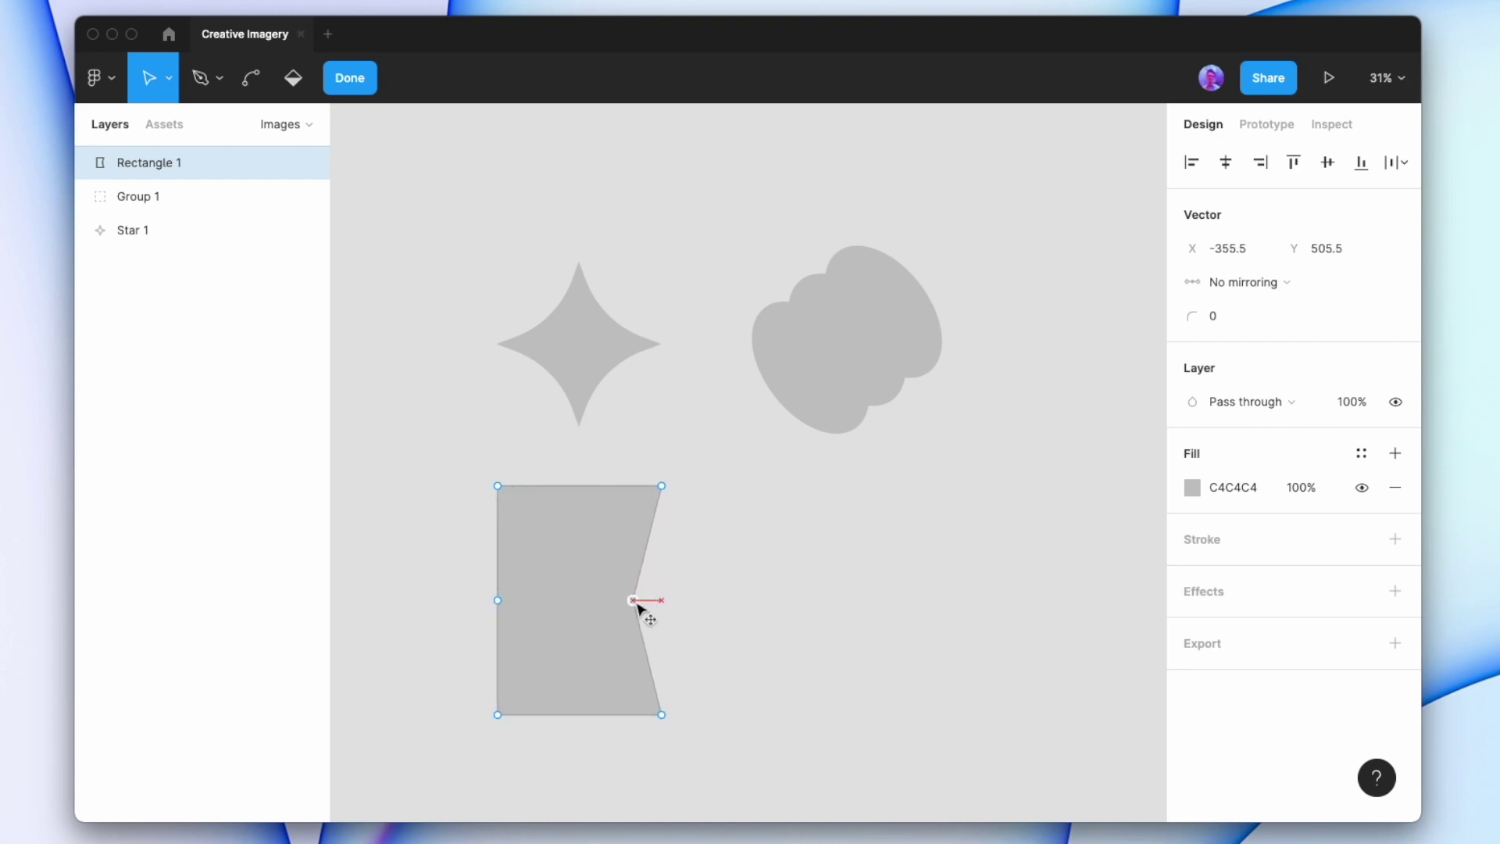
click(498, 601)
drag(503, 607, 536, 607)
click(466, 610)
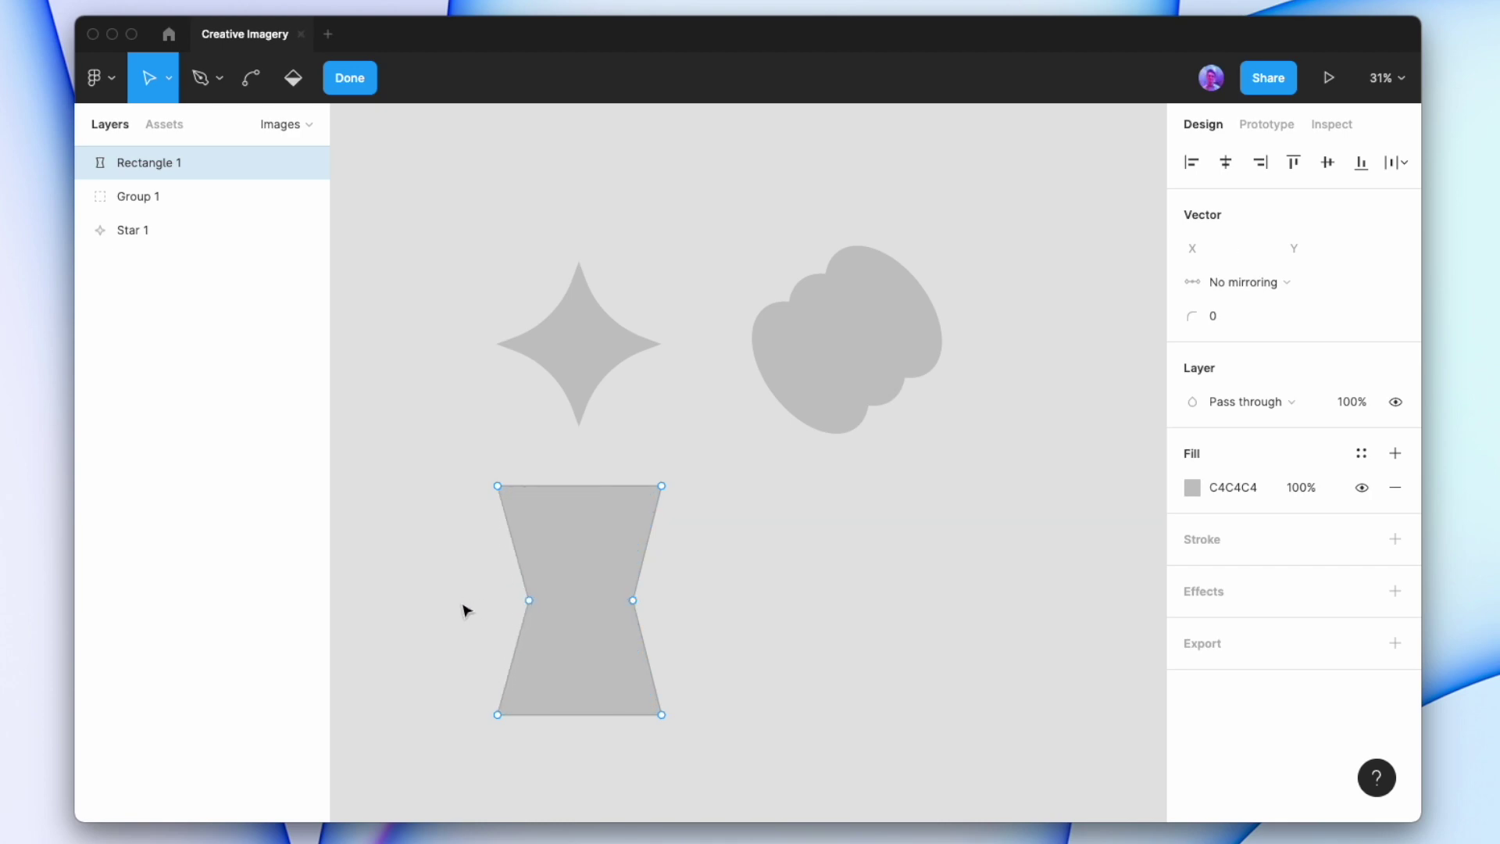
key(Escape)
key(Escape)
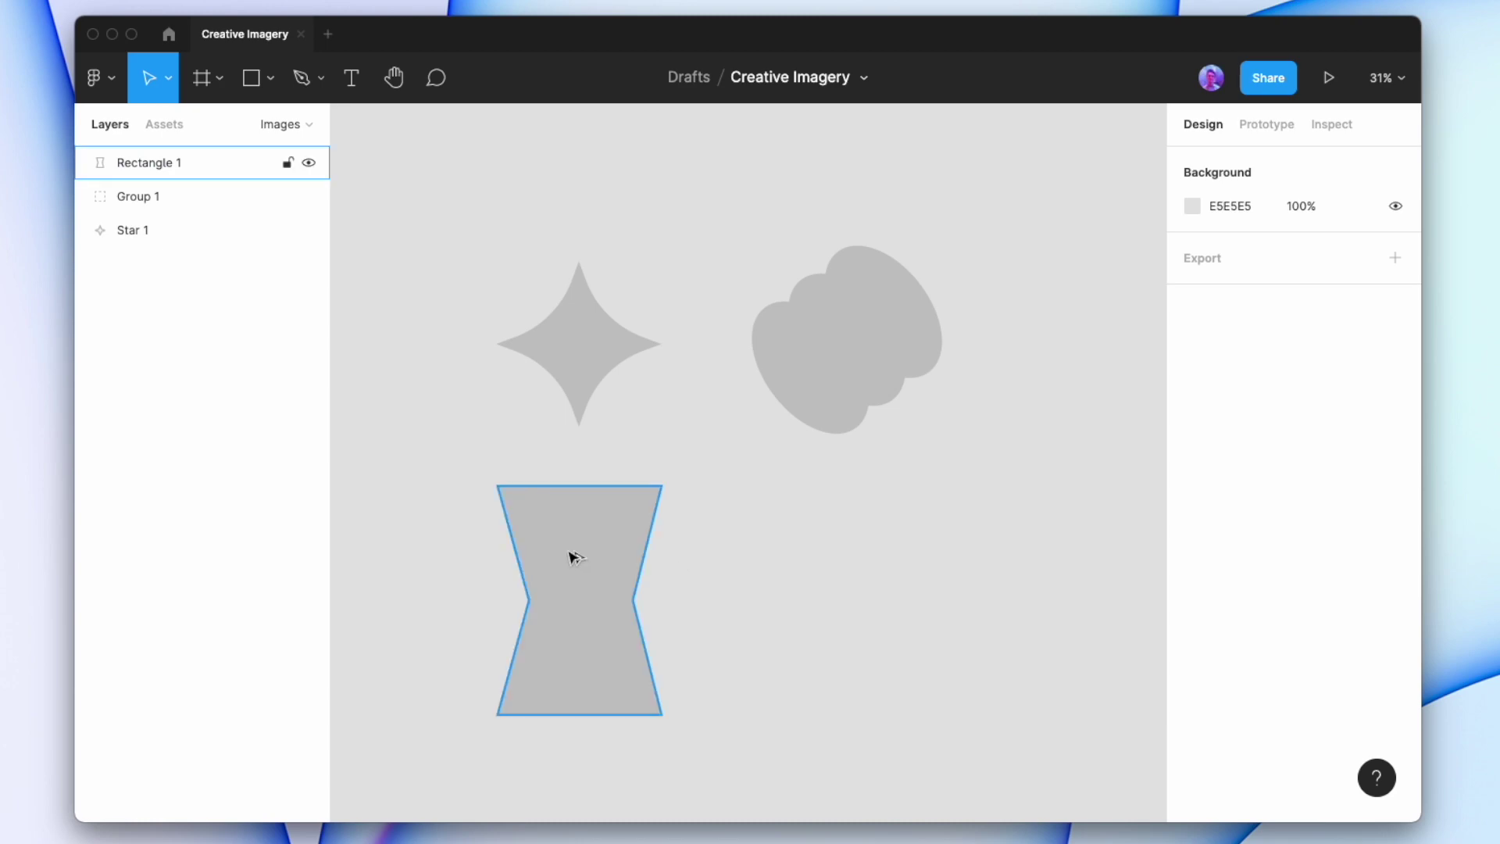
Duplicate the hourglass to the right and curve the original's middle points with radius 1000
drag(573, 555, 840, 561)
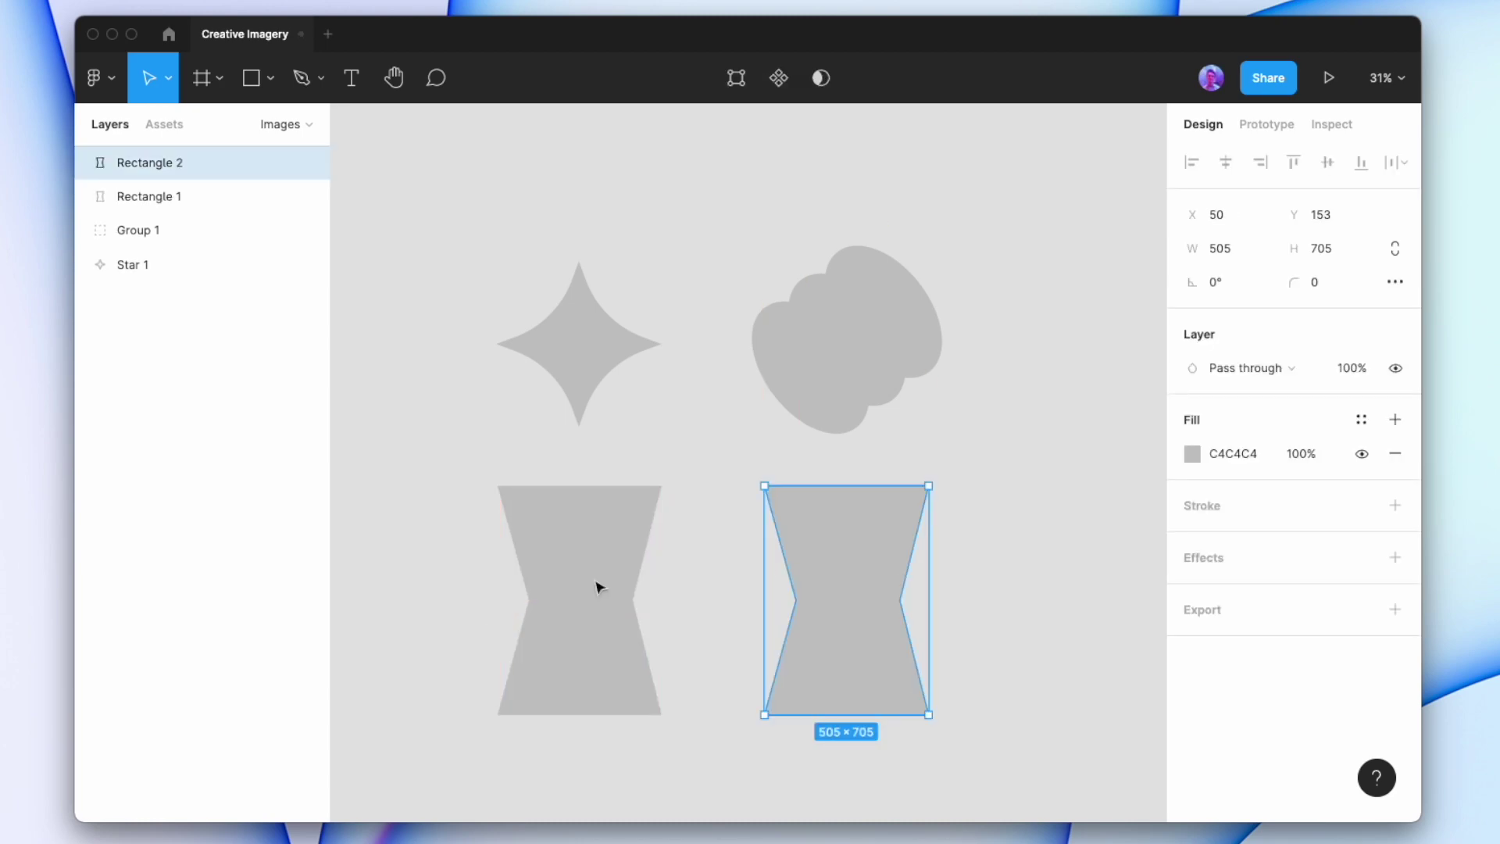
click(583, 593)
key(Return)
drag(471, 574, 673, 616)
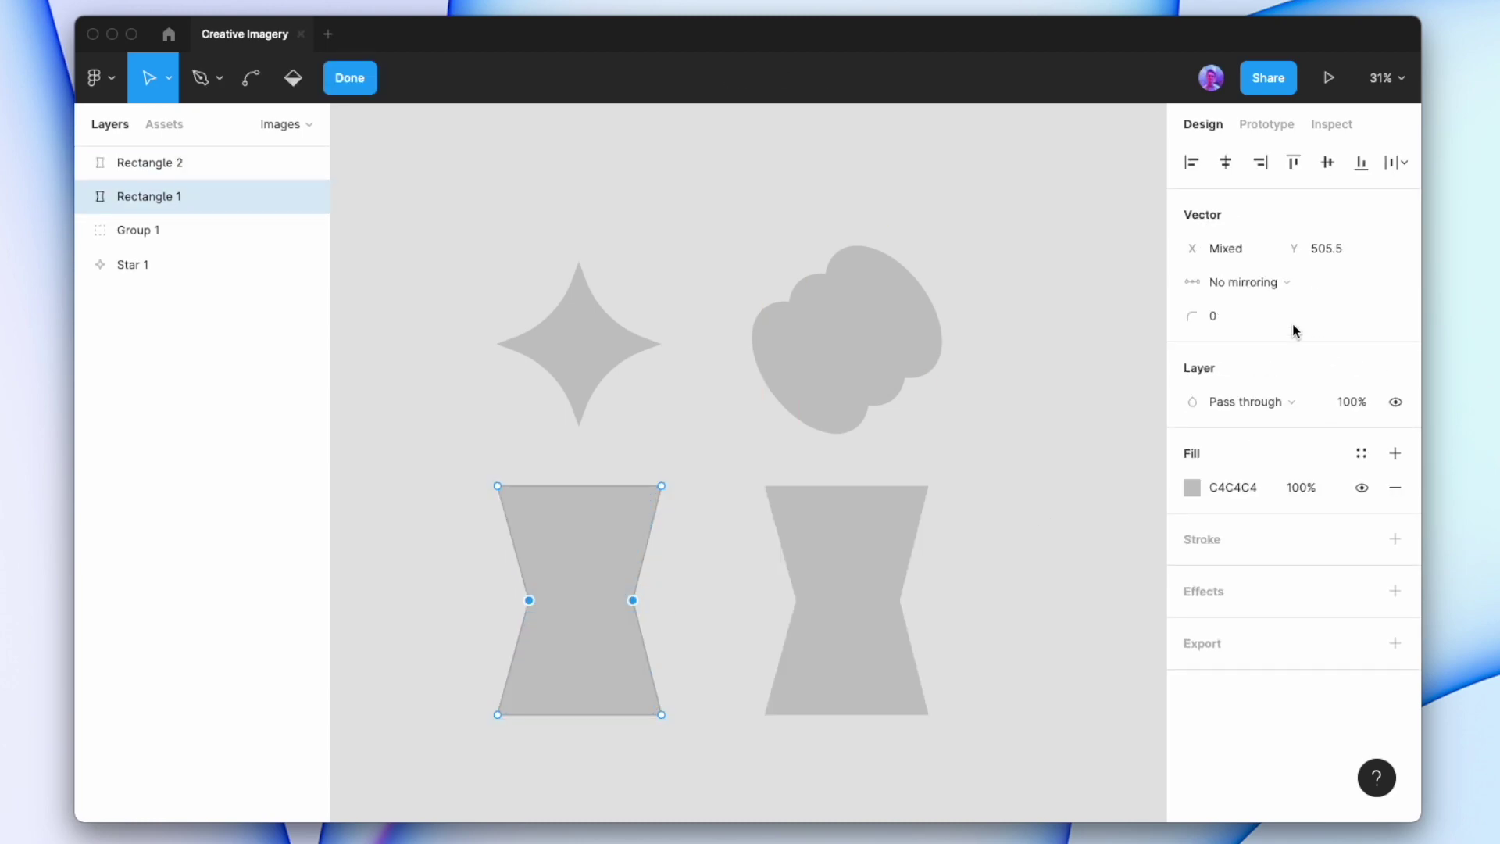
click(1249, 326)
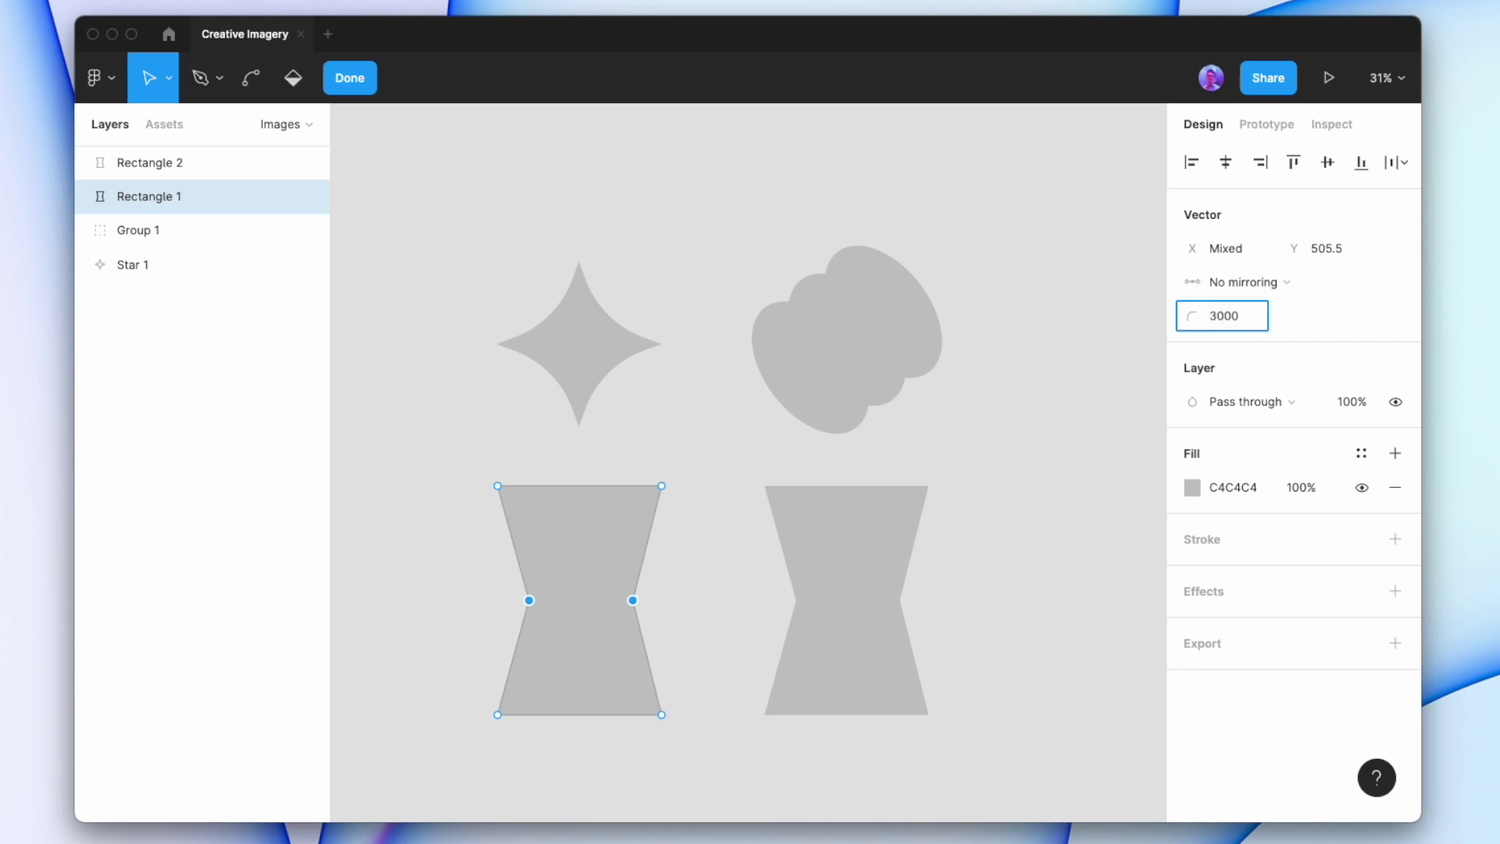
text(3000)
key(BackSpace)
key(Return)
click(1249, 325)
text(600)
key(Return)
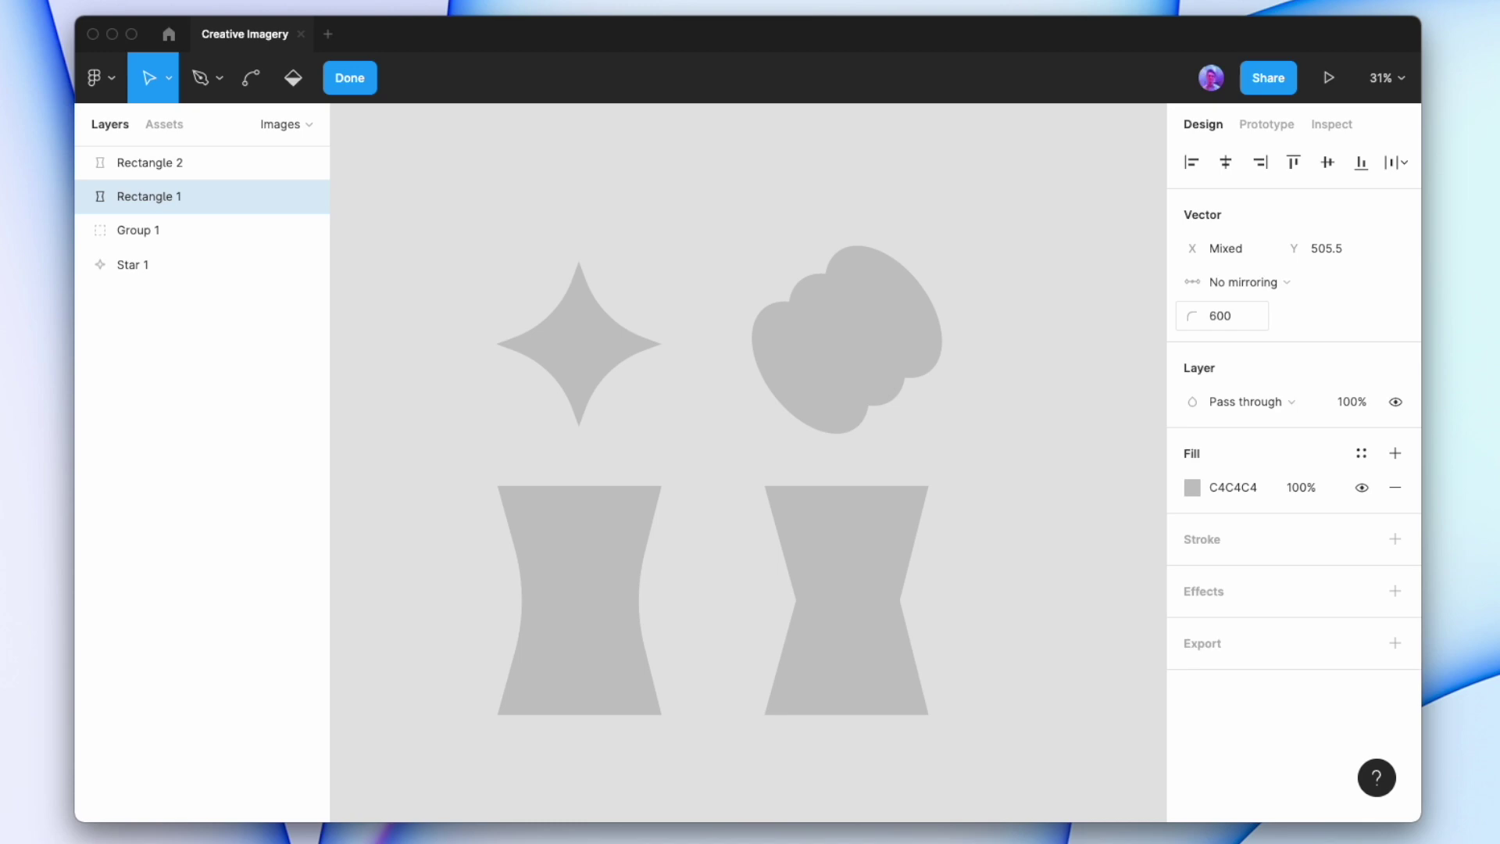
click(1249, 325)
text(1000)
key(Return)
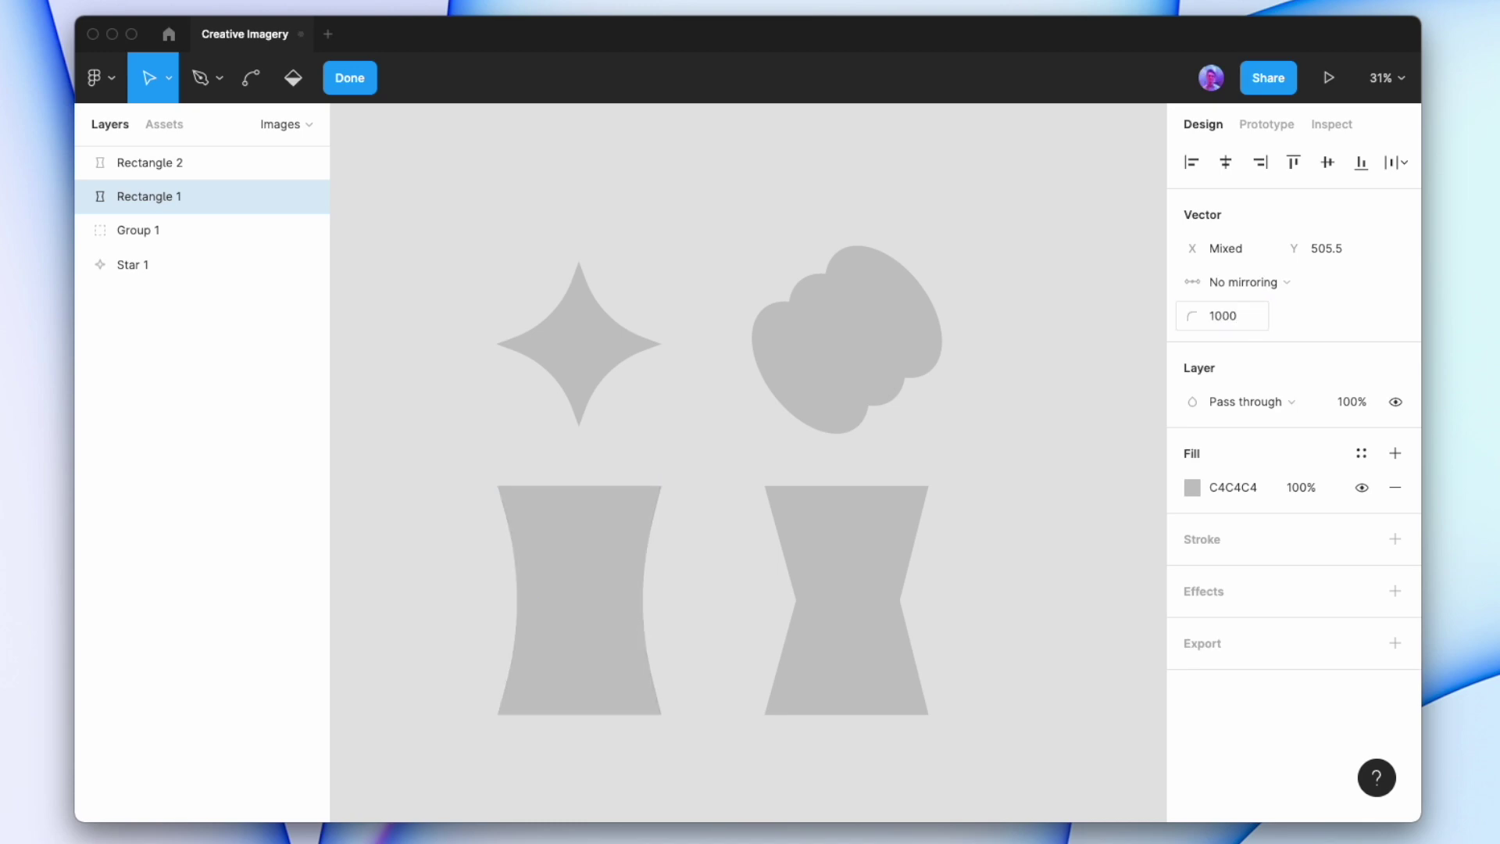
Round the right hourglass's four corner points with a corner radius of 50
key(super+a)
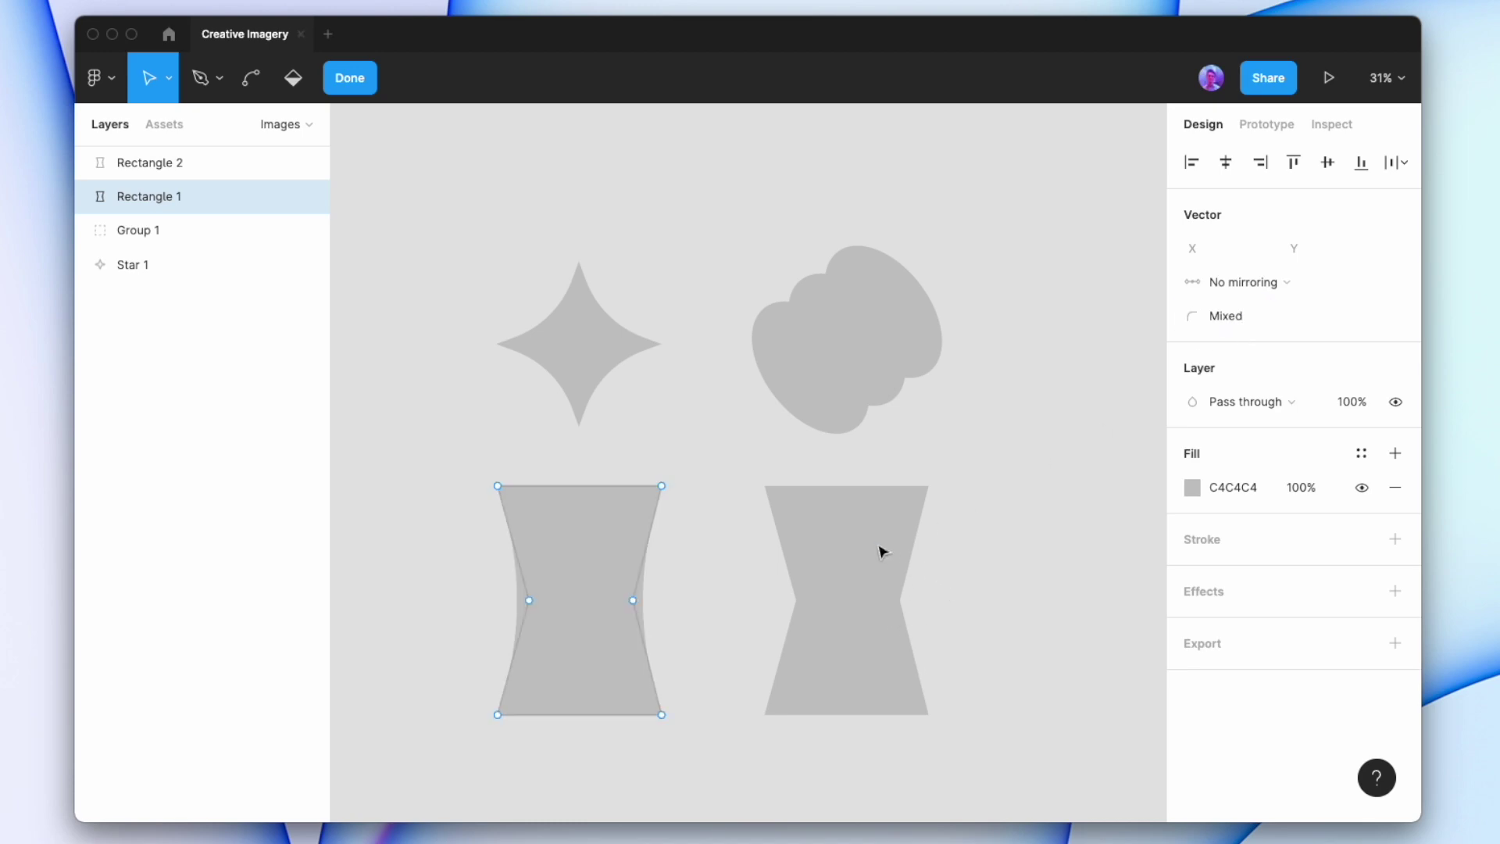
click(880, 552)
double_click(860, 539)
drag(694, 446, 1022, 526)
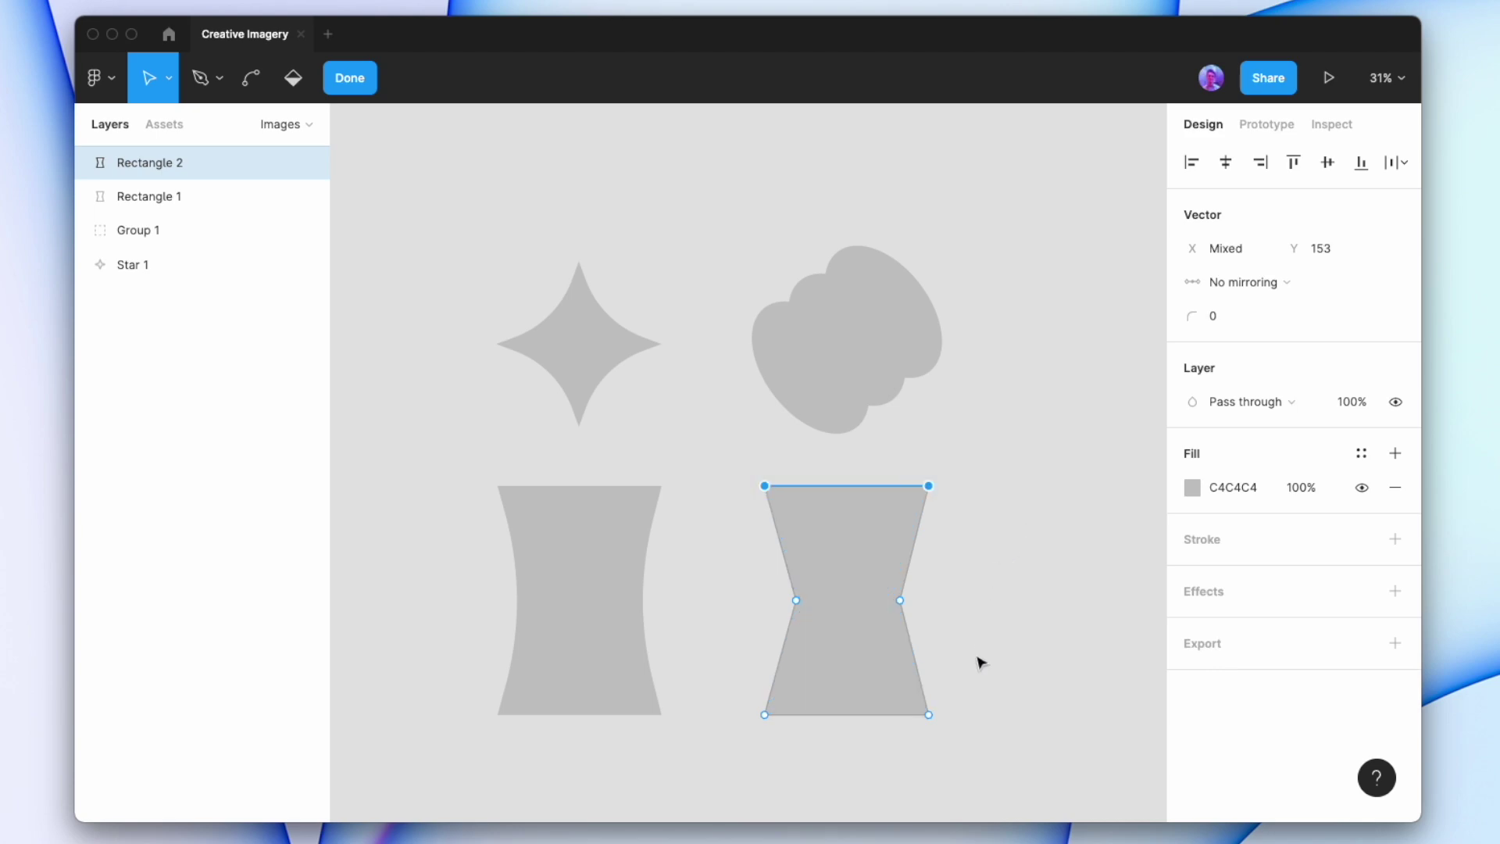
drag(979, 757, 740, 700)
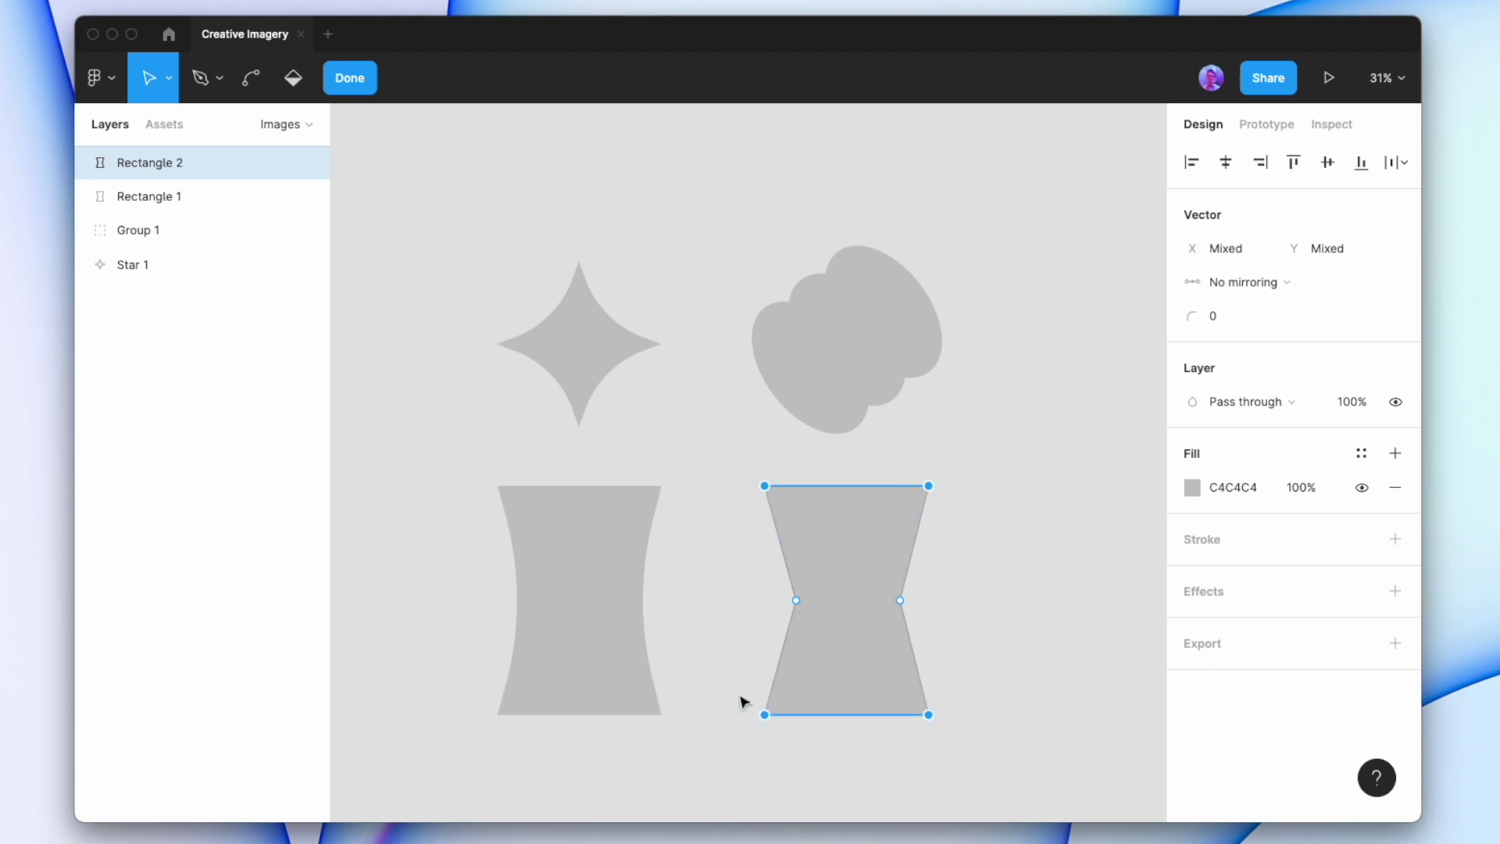
click(1257, 319)
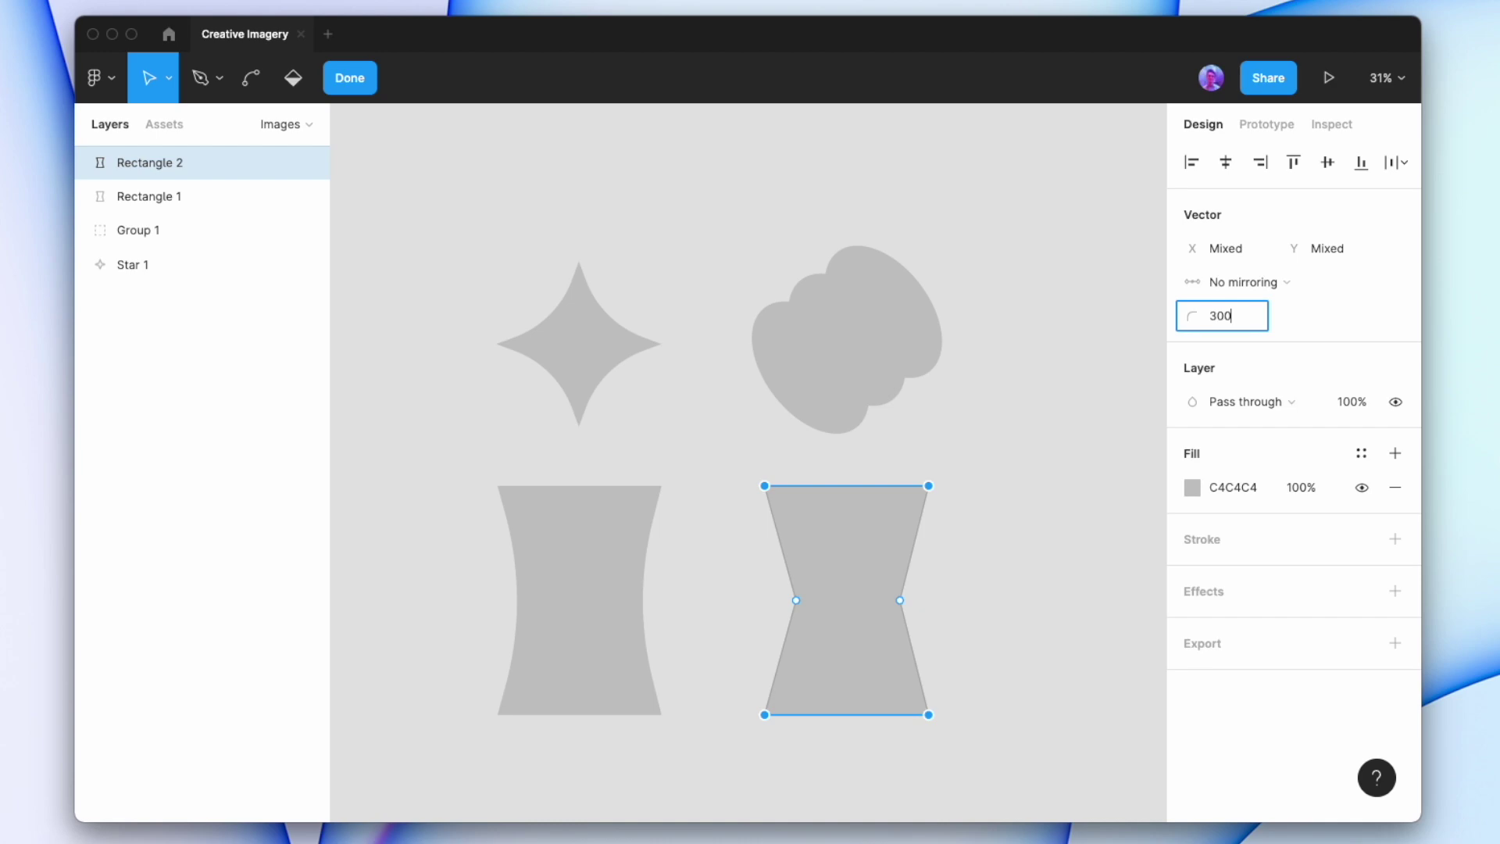
key(Return)
click(1256, 318)
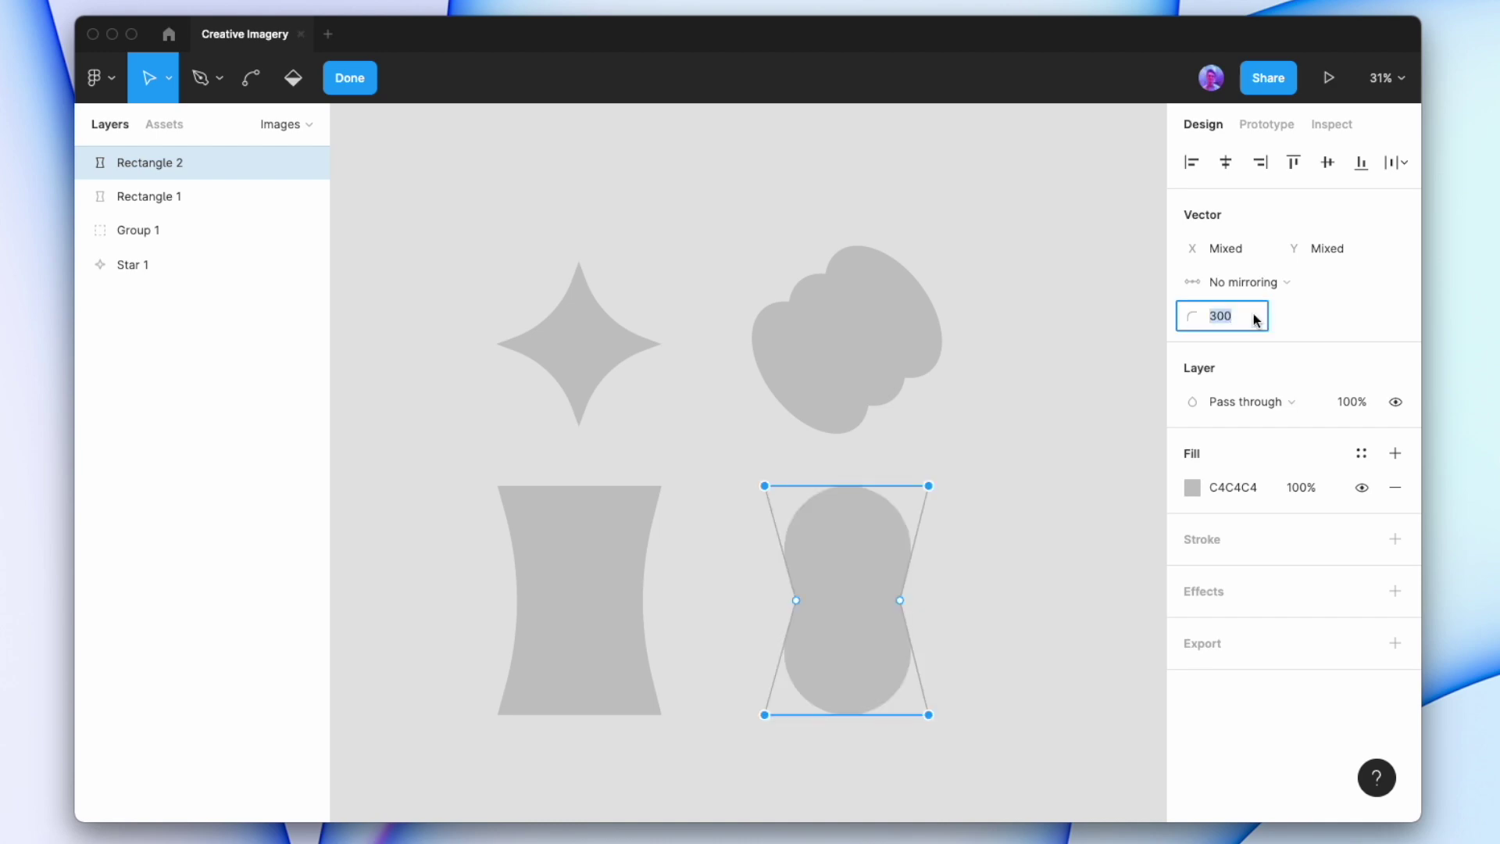
text(50)
key(Return)
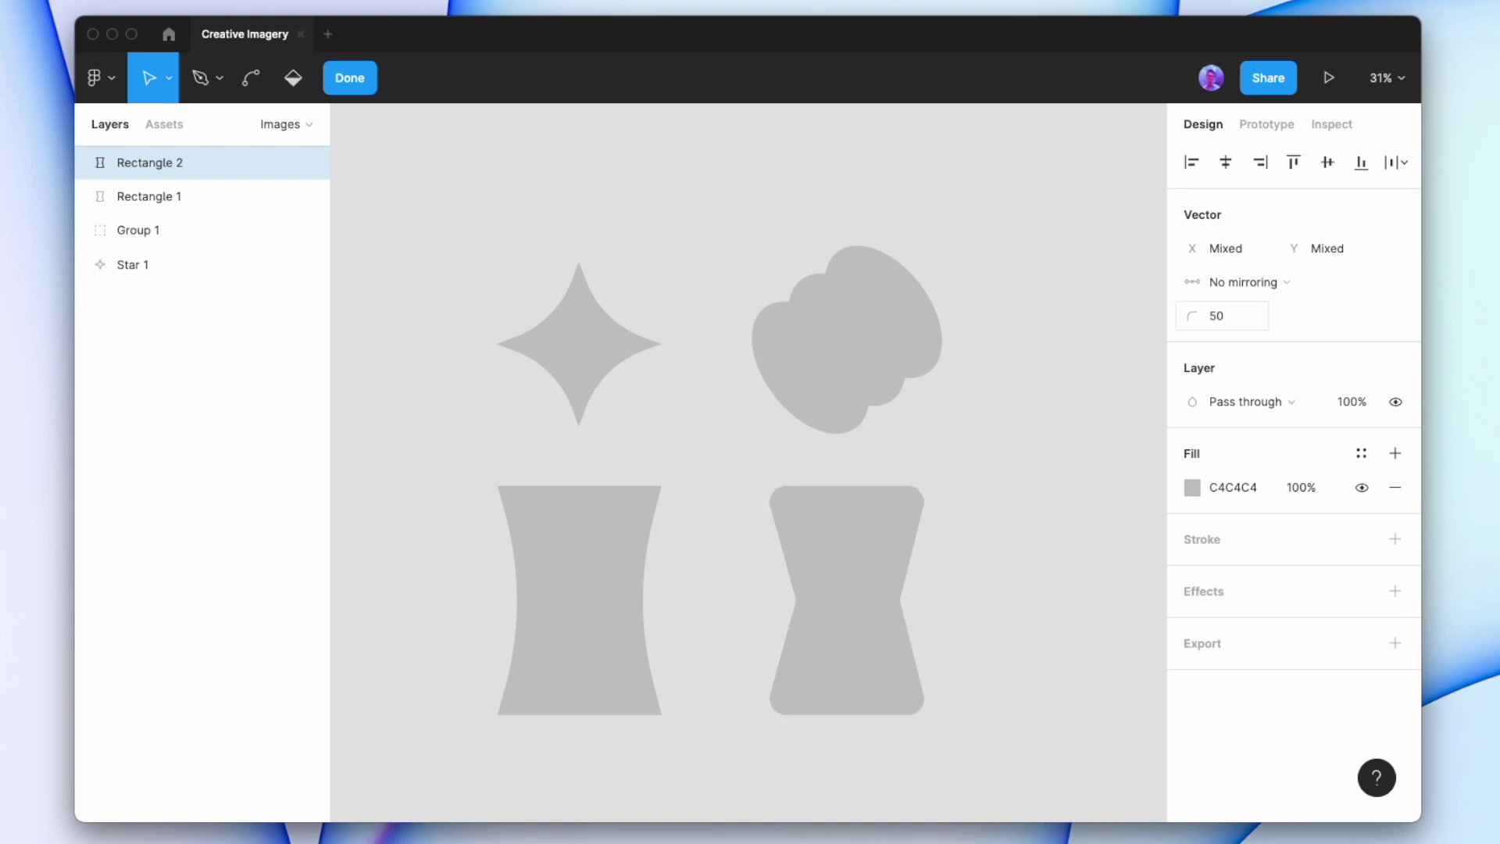
key(Escape)
shift+click(652, 707)
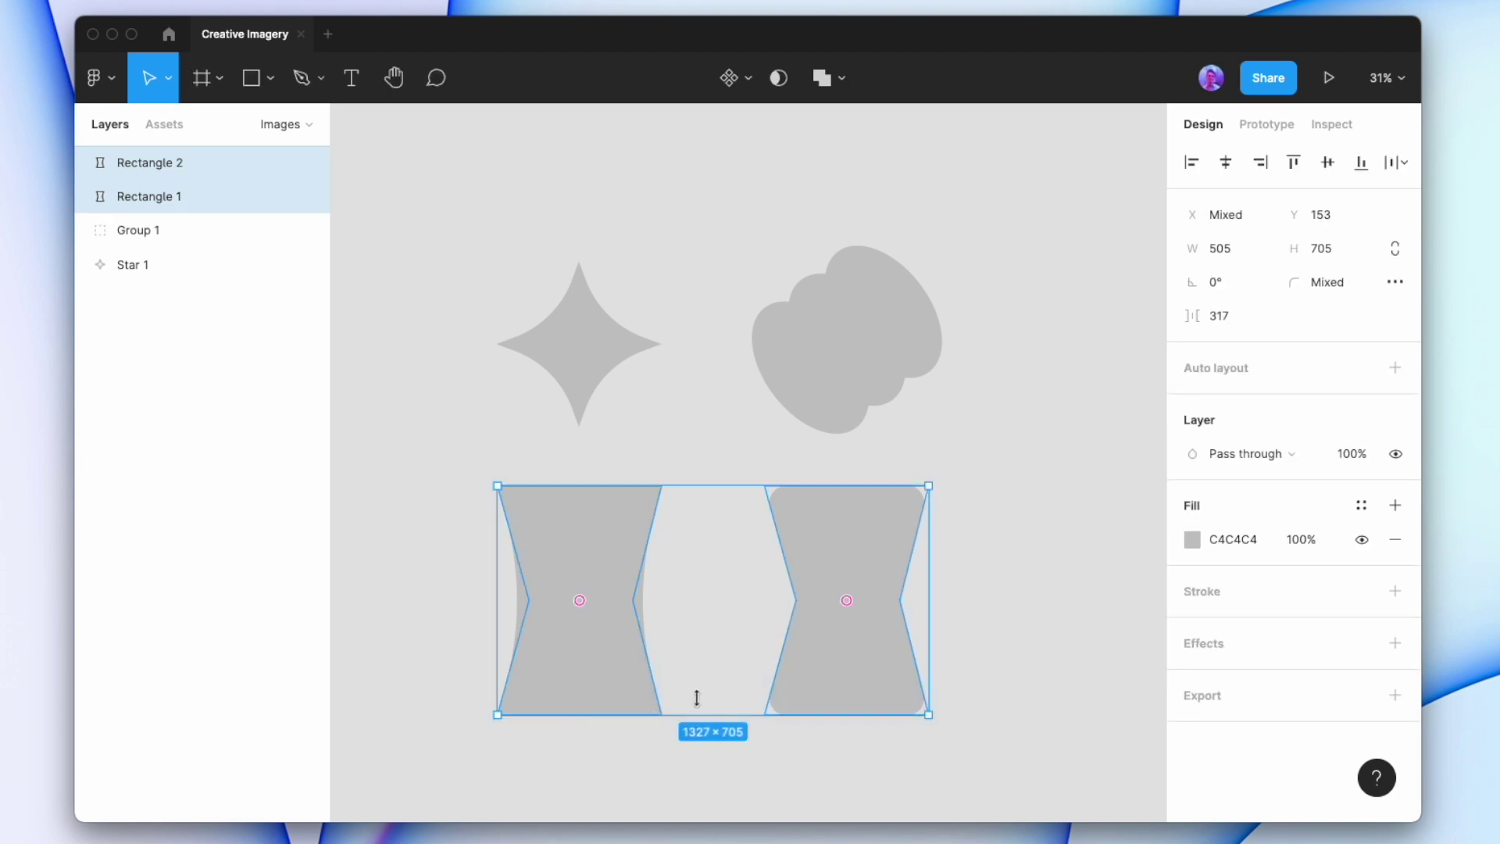
Change the right hourglass shape's fill to an image fill using the portrait photo
click(741, 668)
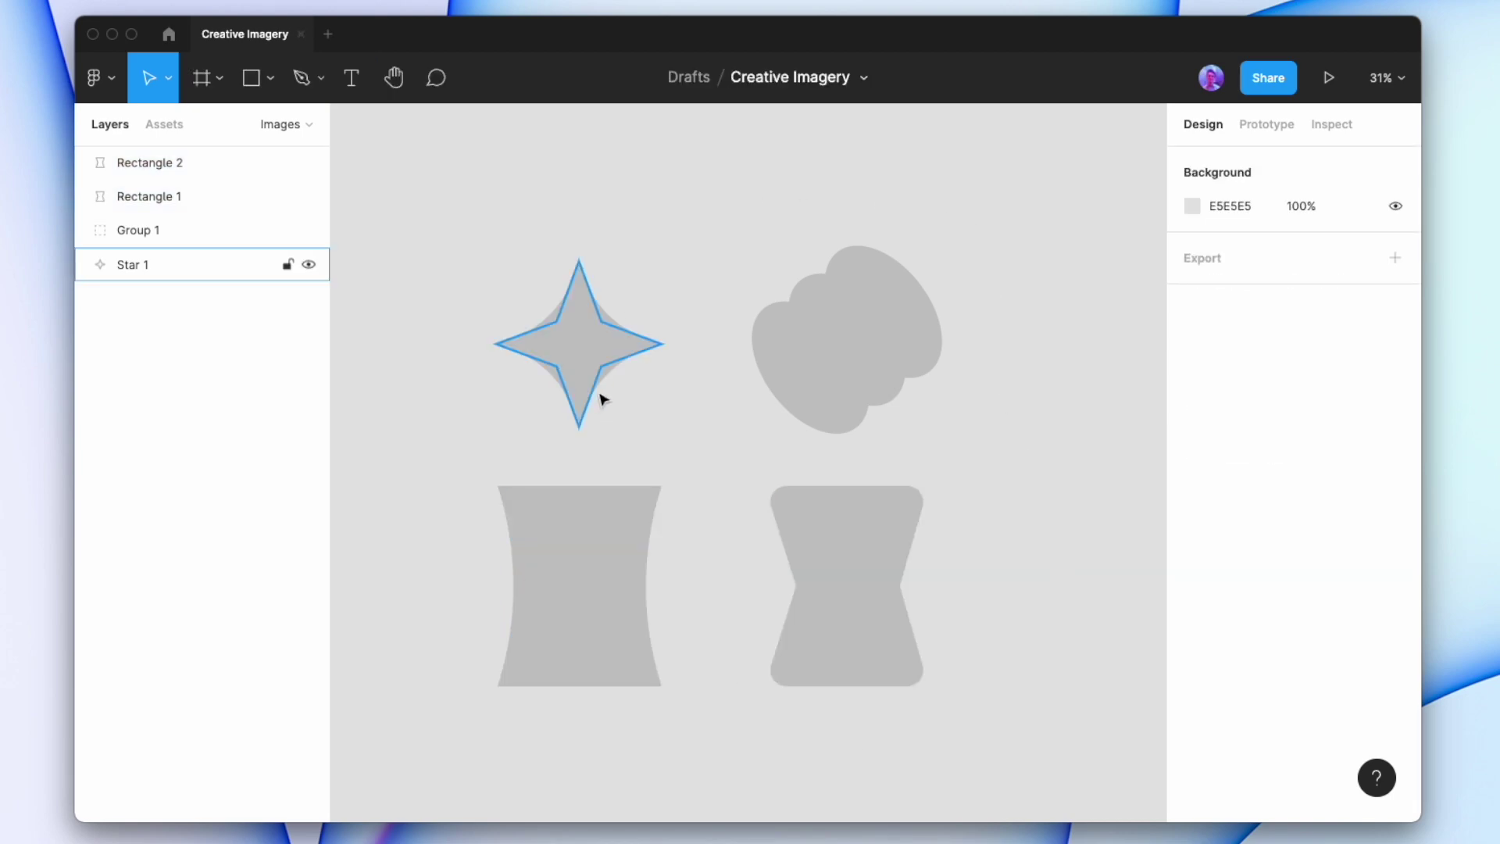
click(867, 532)
click(1189, 455)
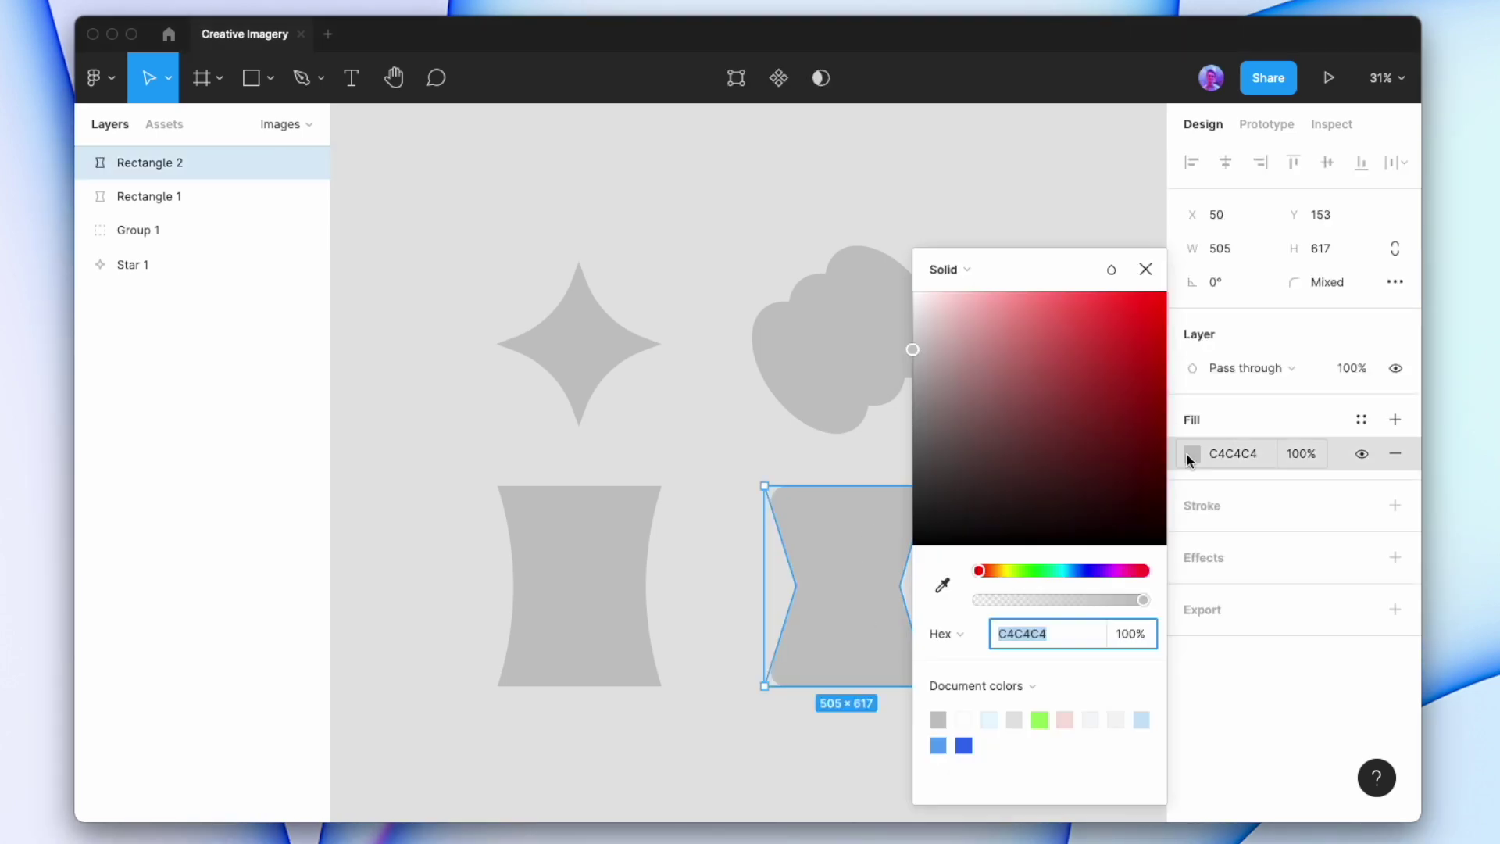
click(934, 274)
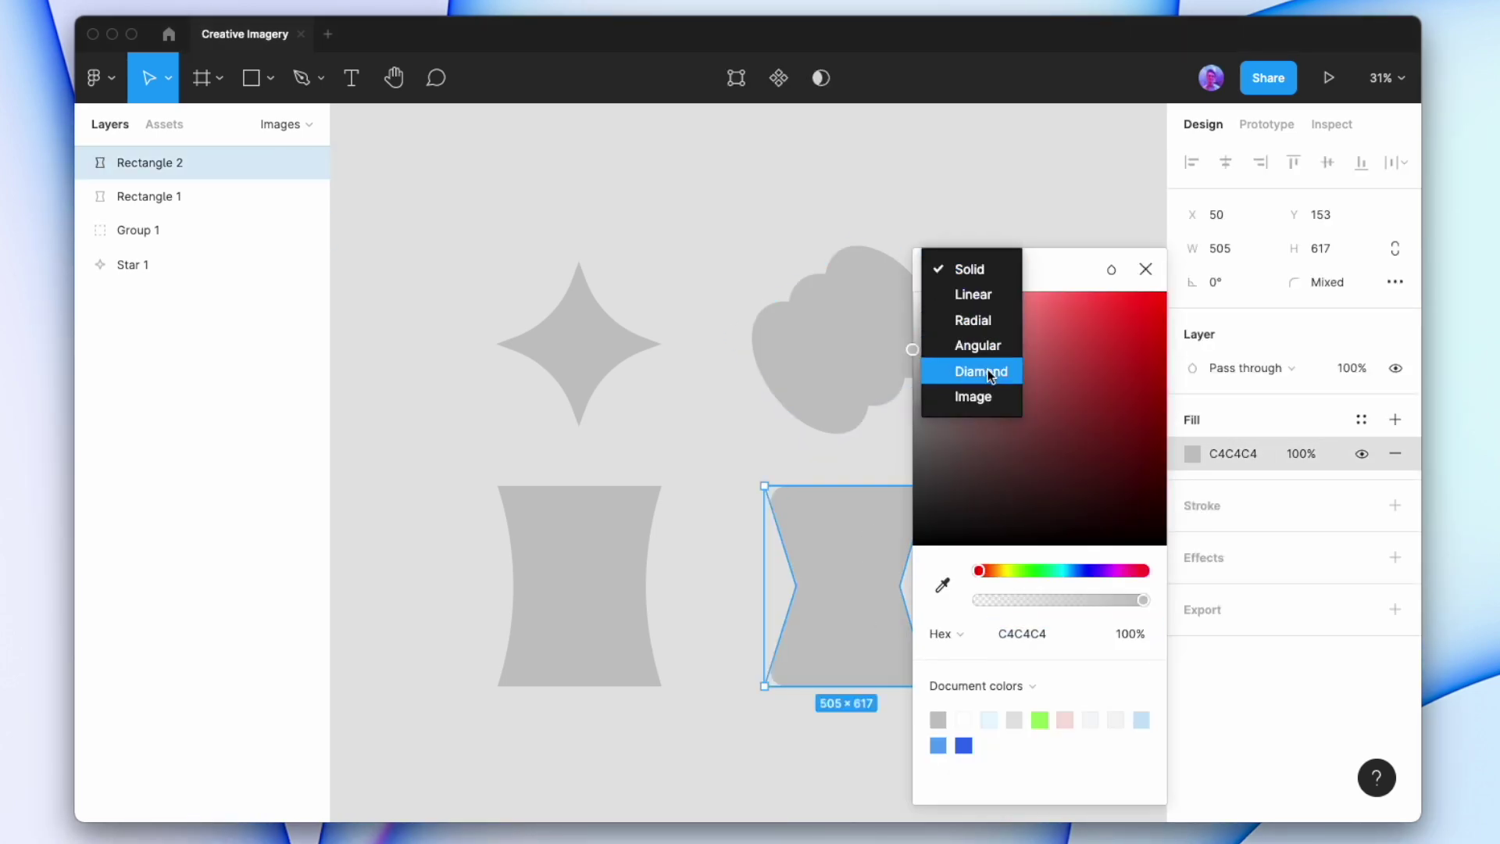
click(986, 392)
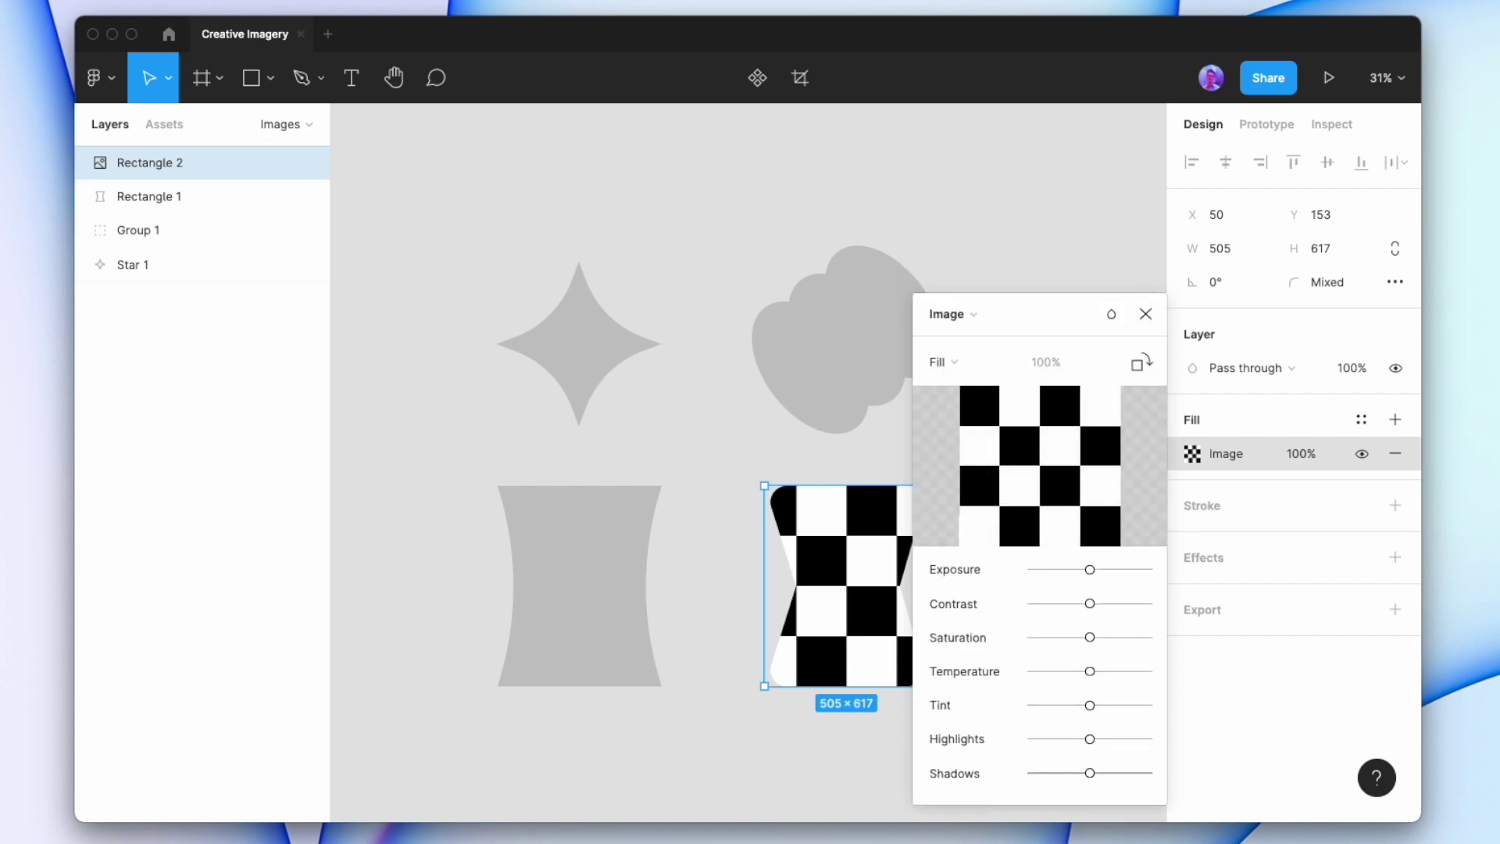
drag(973, 438, 1015, 464)
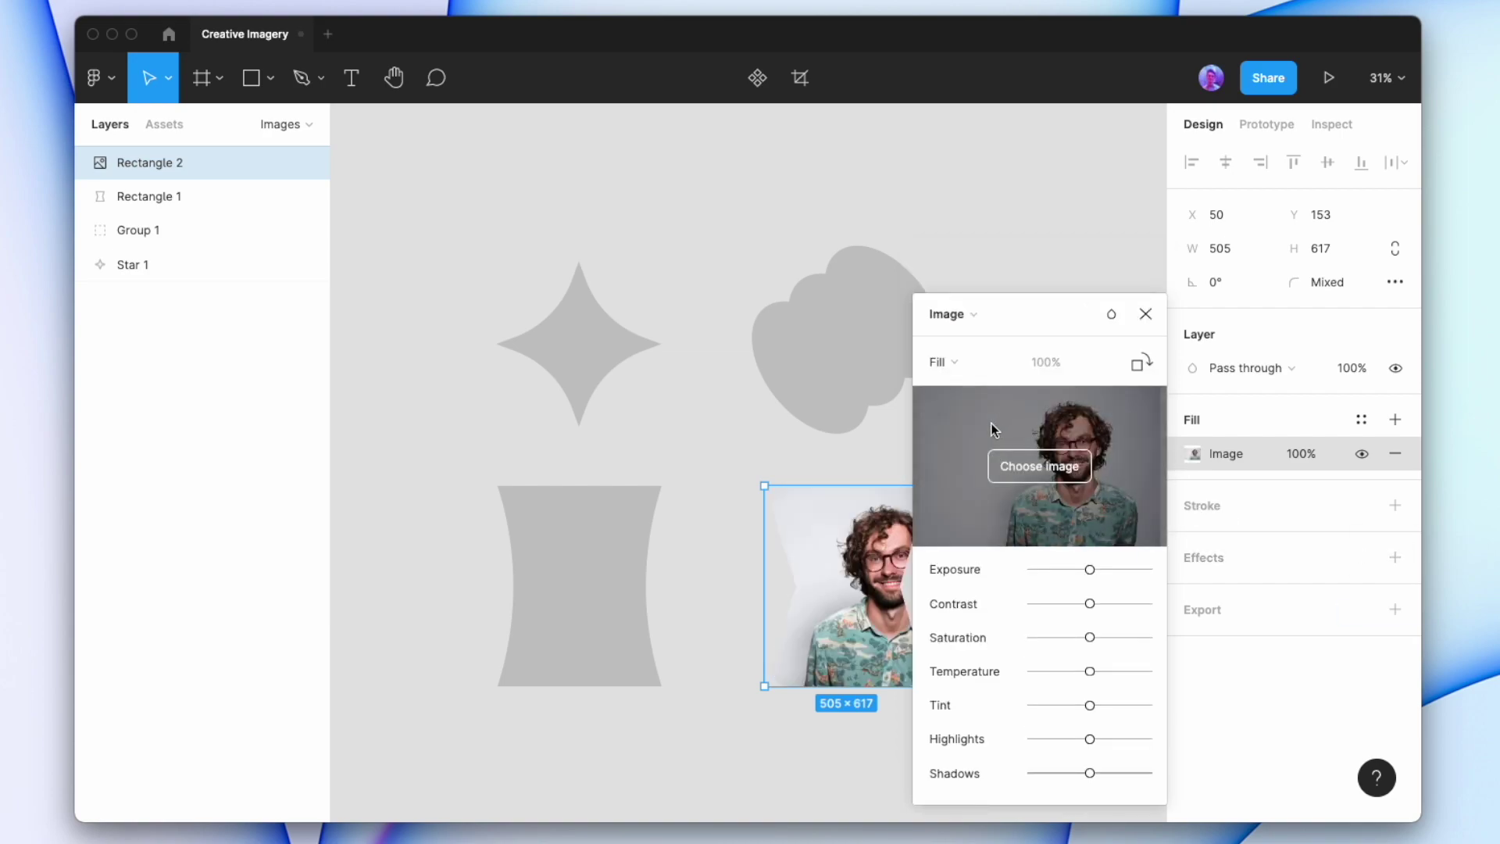
Crop the photo, shifting it so the man sits centred in the hourglass
scroll(715, 469, right, 2)
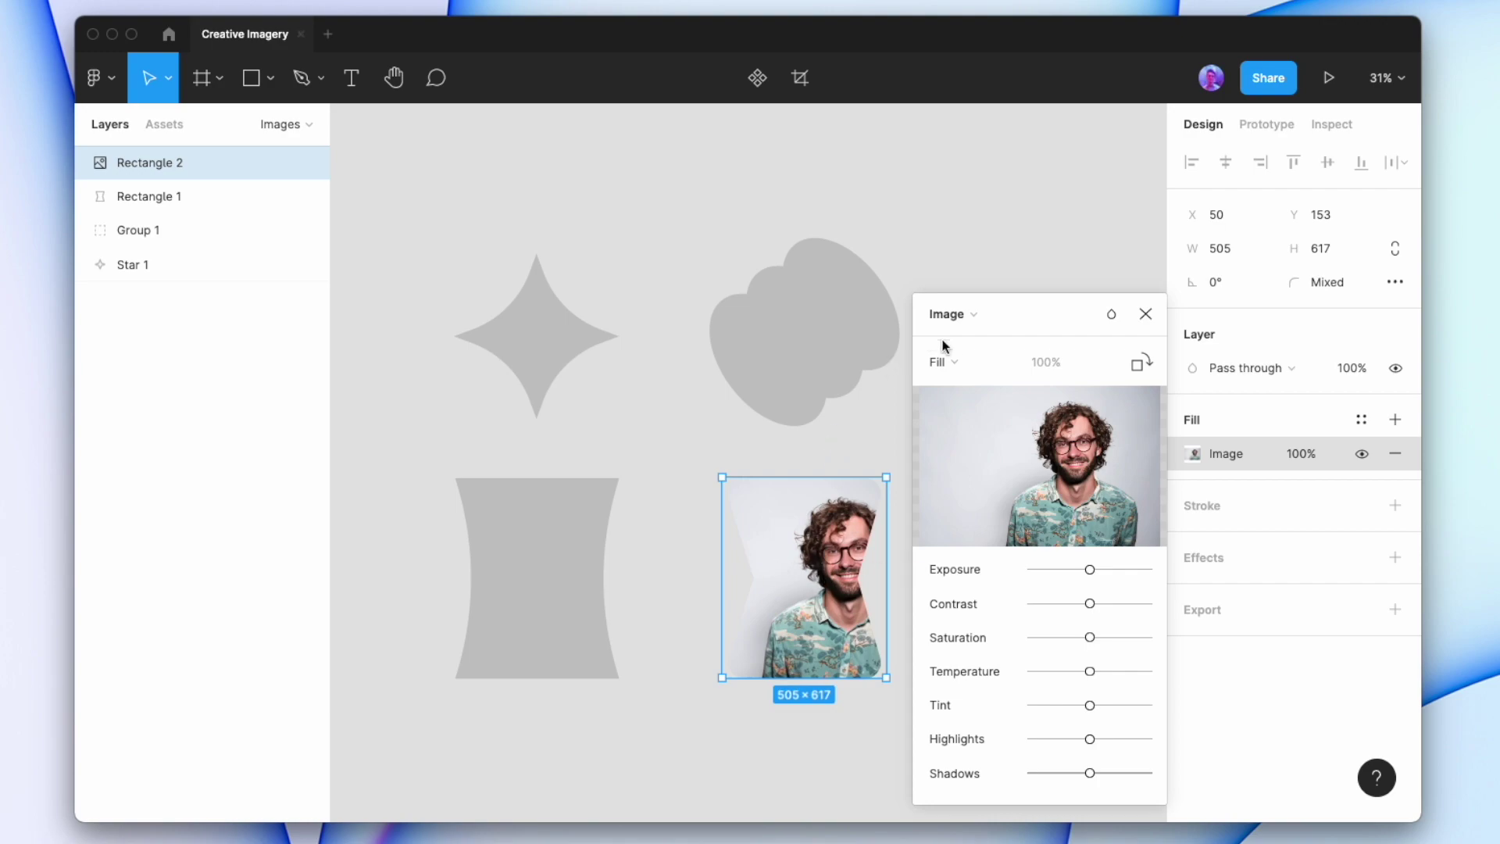
click(942, 362)
click(962, 412)
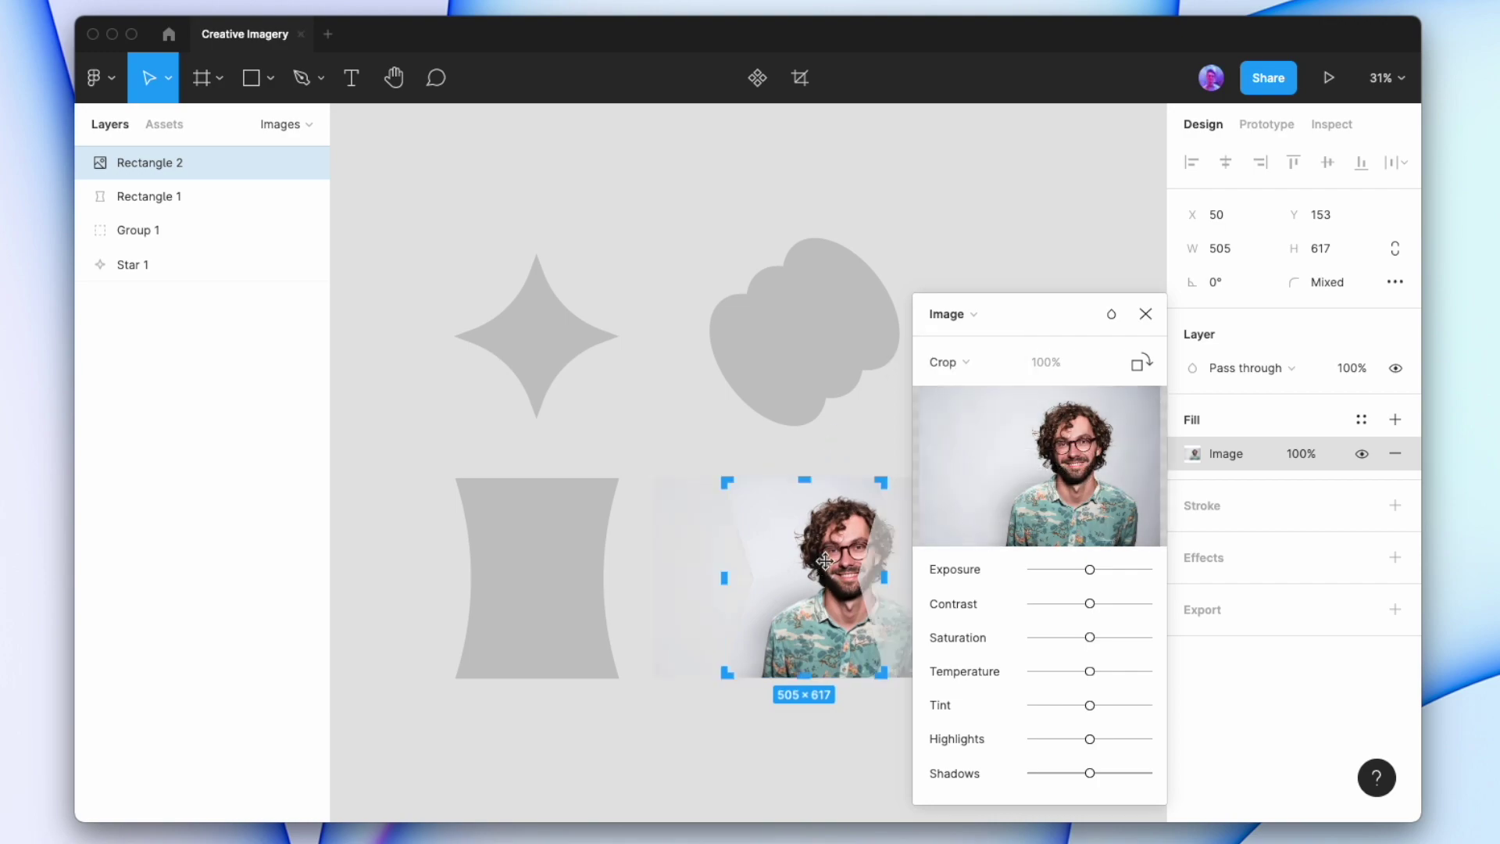
mouse_move(819, 561)
mouse_down()
mouse_move(789, 559)
mouse_move(817, 547)
mouse_up()
key(Escape)
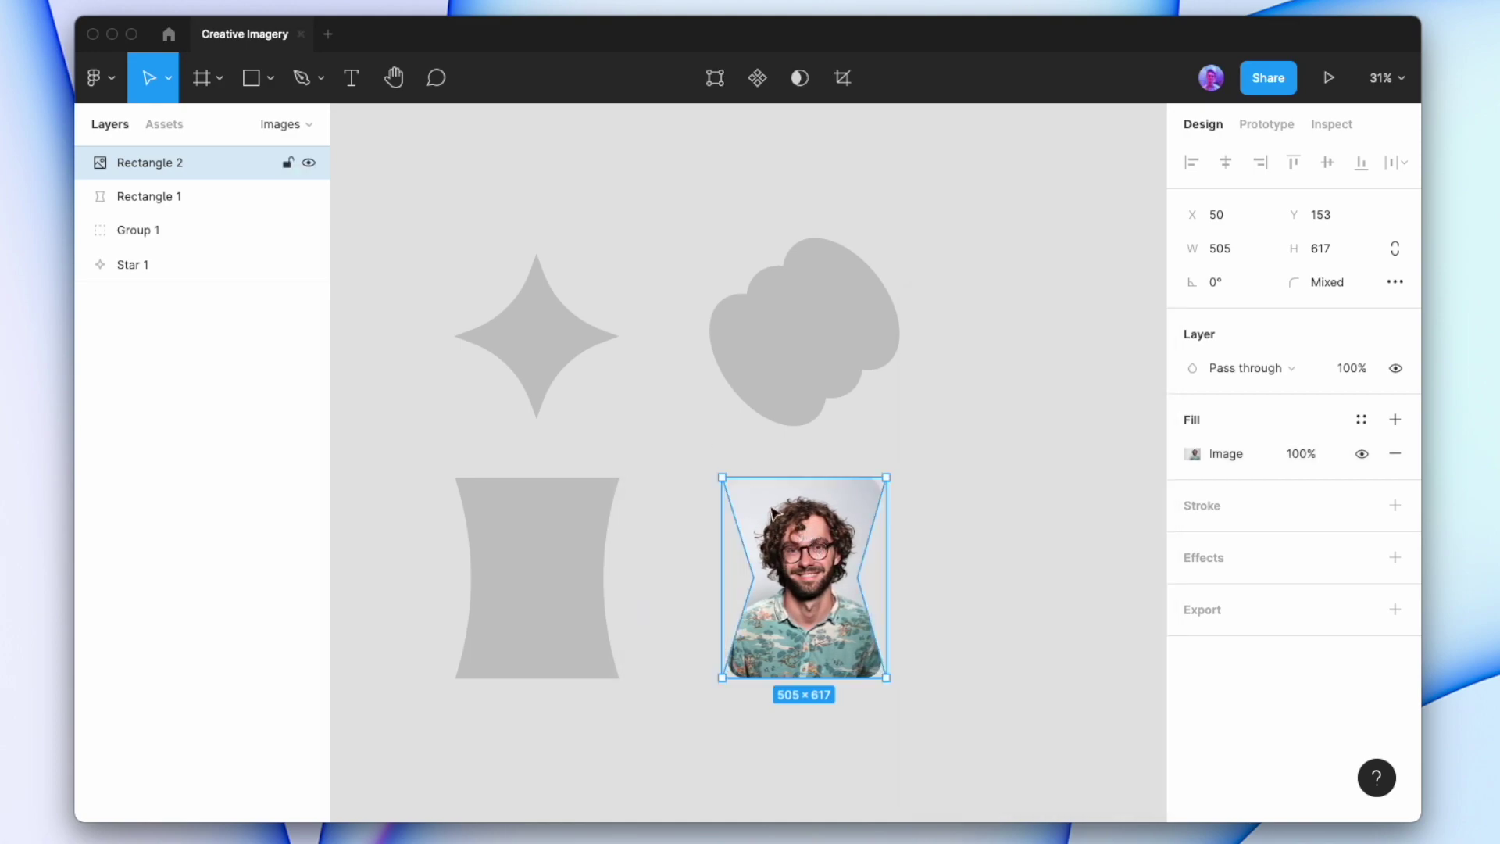
click(691, 442)
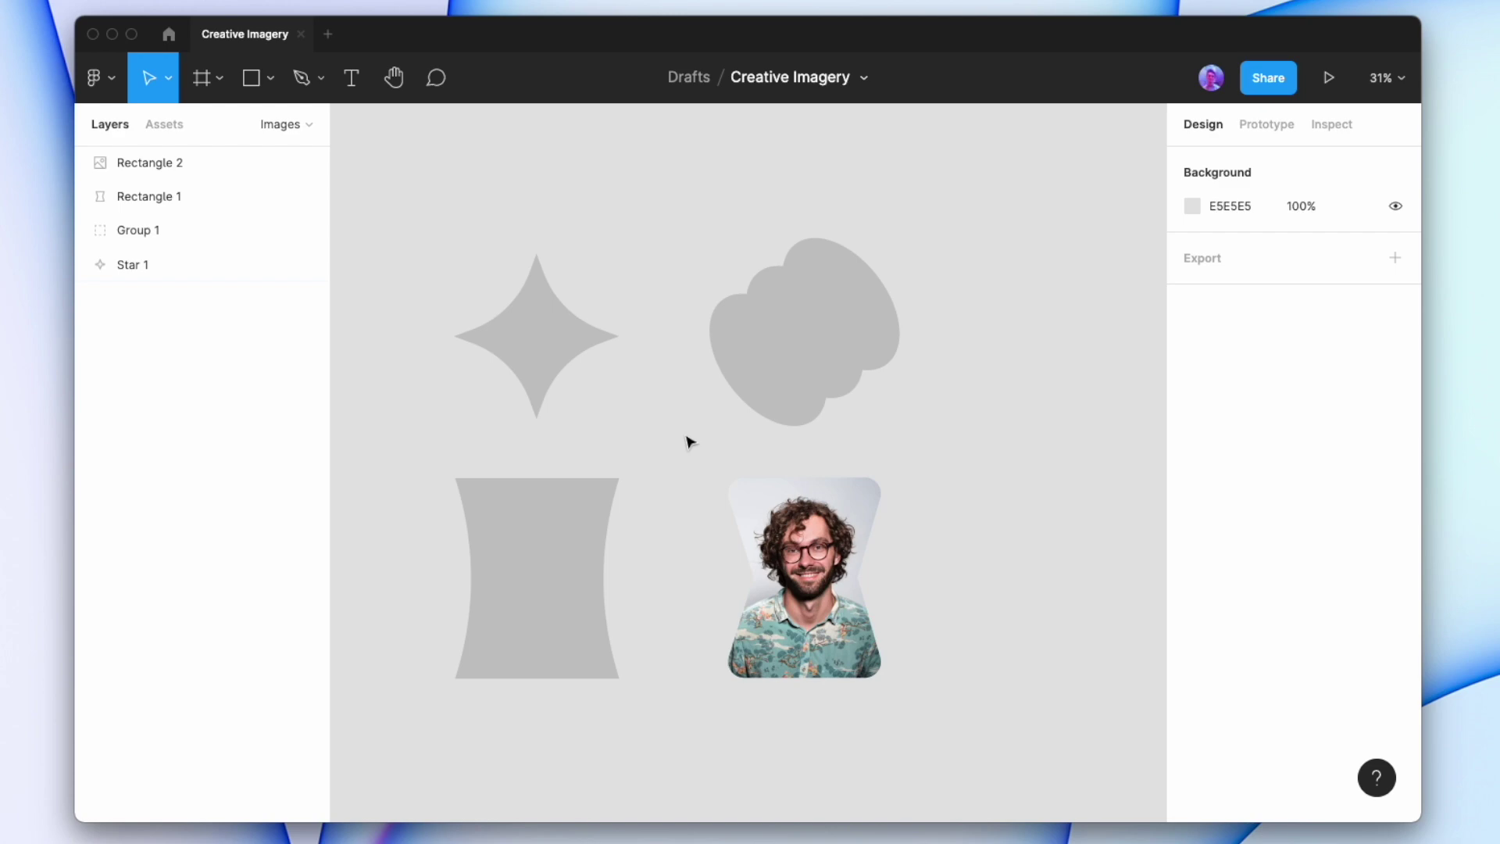
Copy the hourglass's portrait fill and paste it onto the left hourglass shape
click(808, 510)
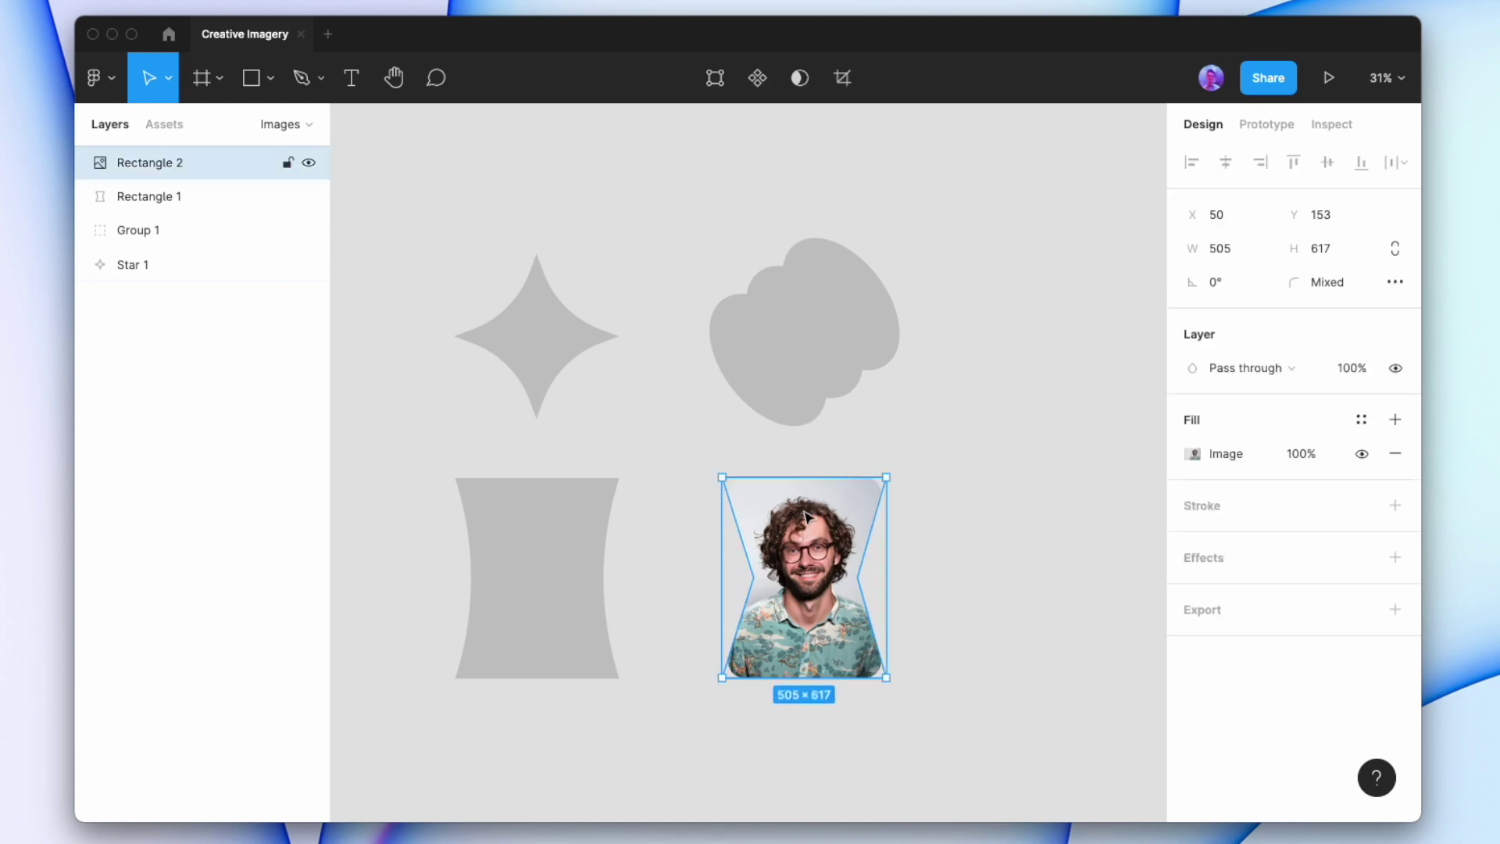
click(1173, 462)
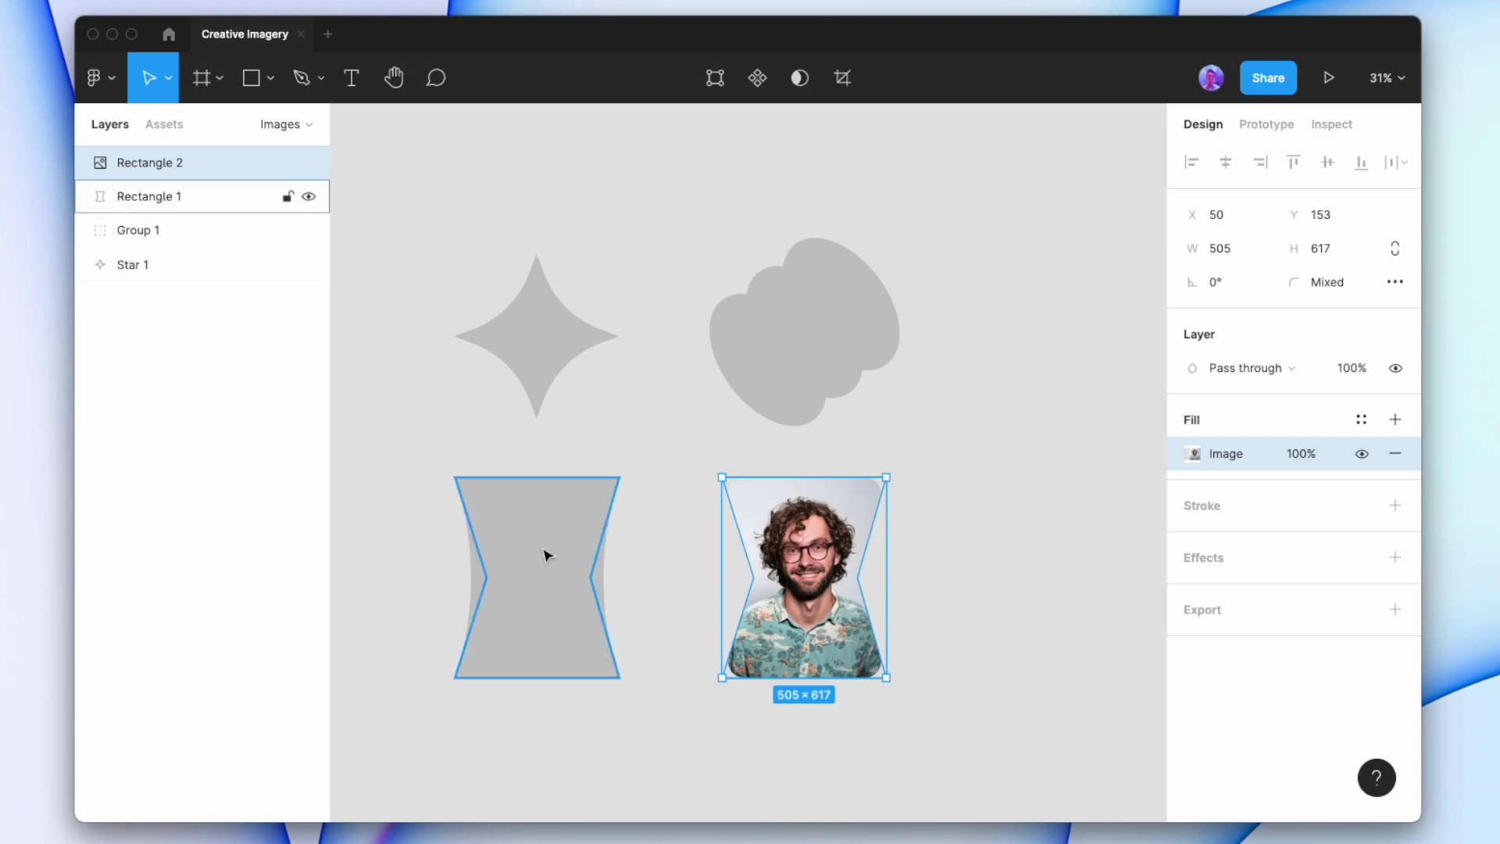
click(574, 548)
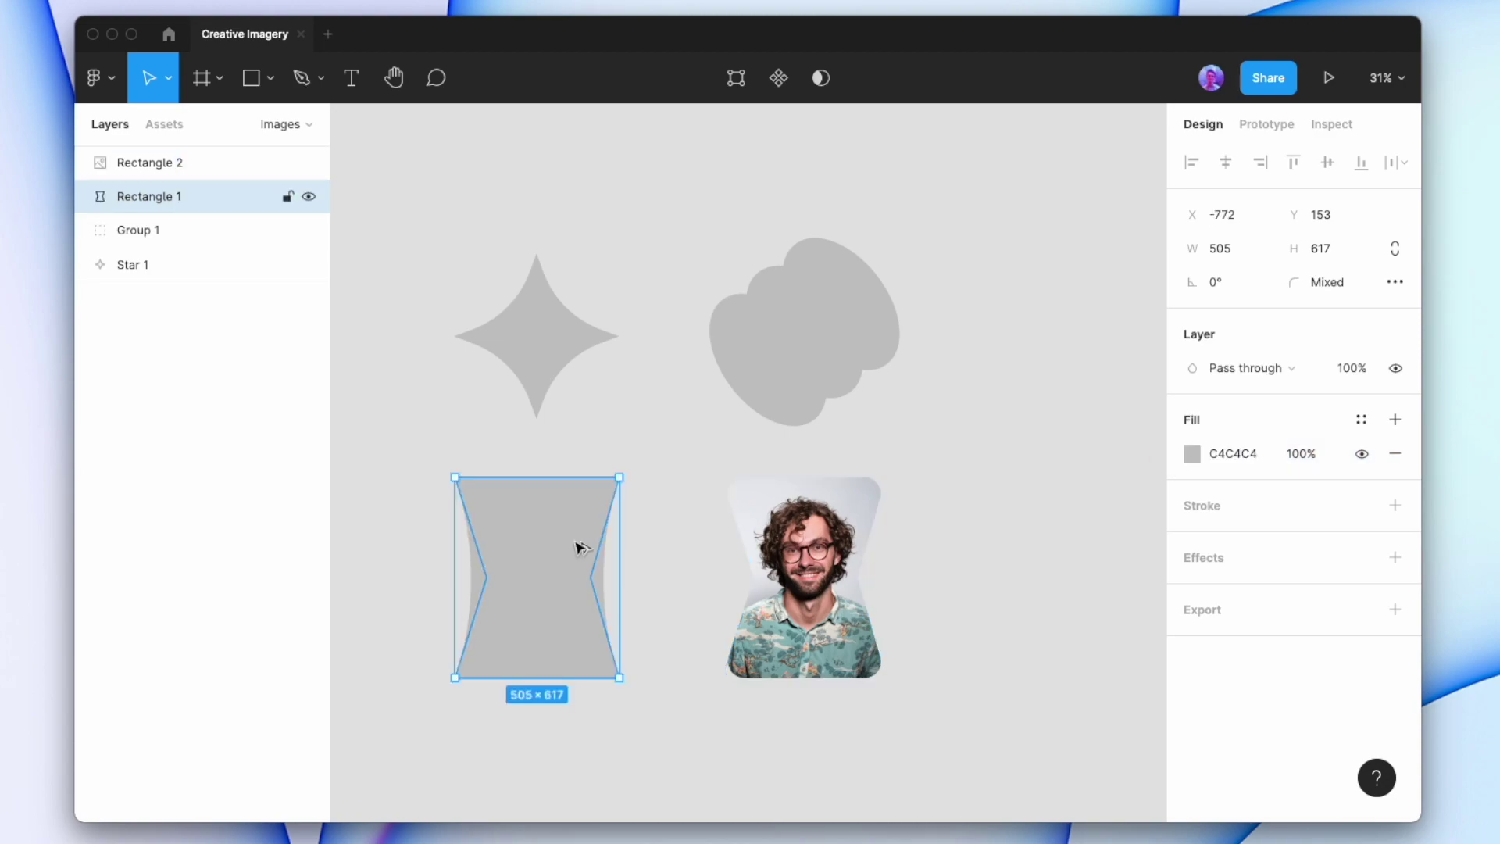
key(super+v)
key(super+z)
key(super+v)
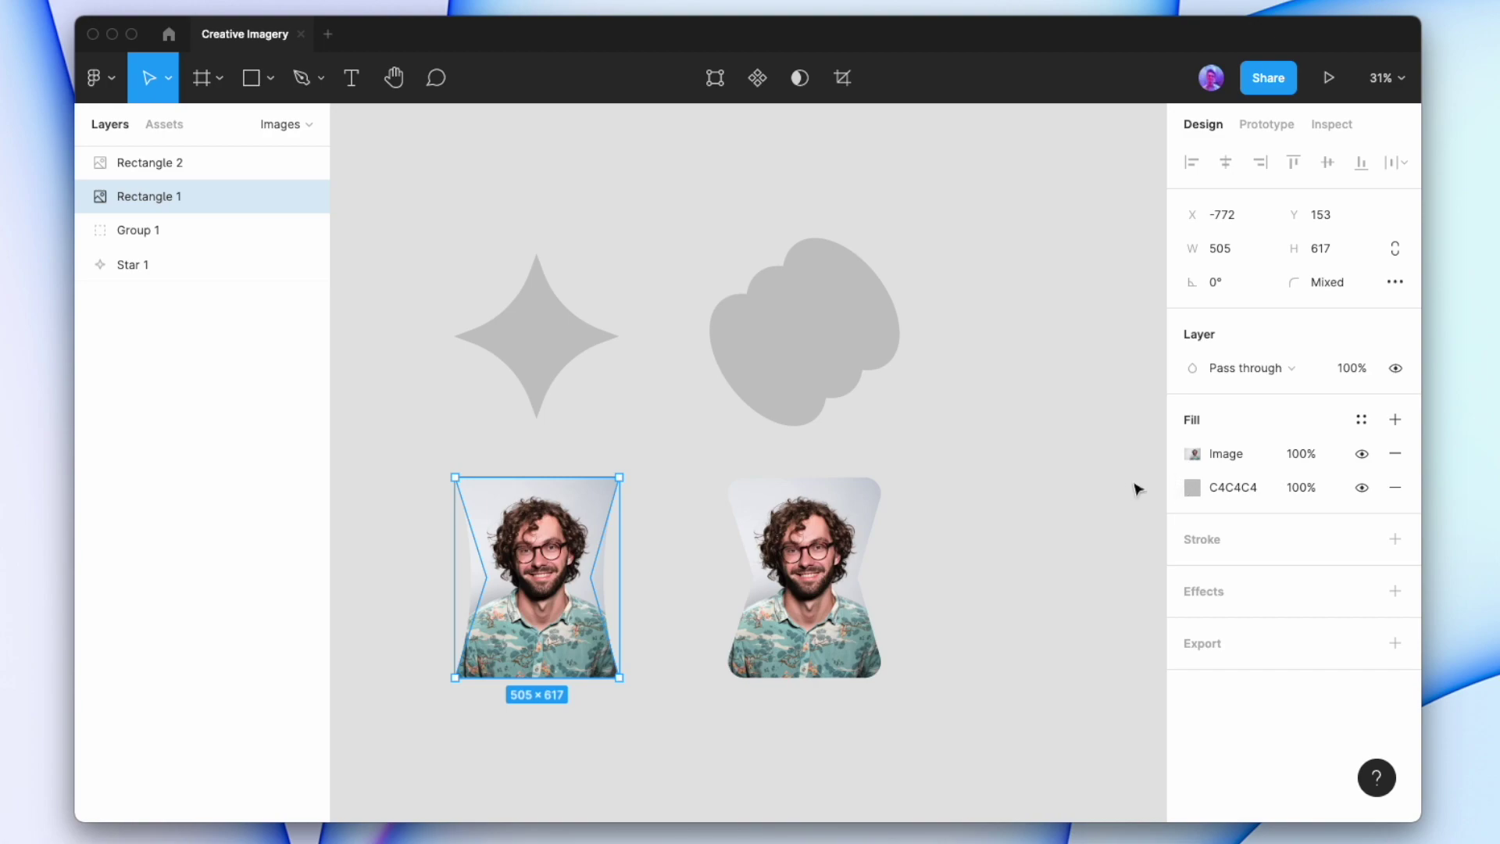
key(super+z)
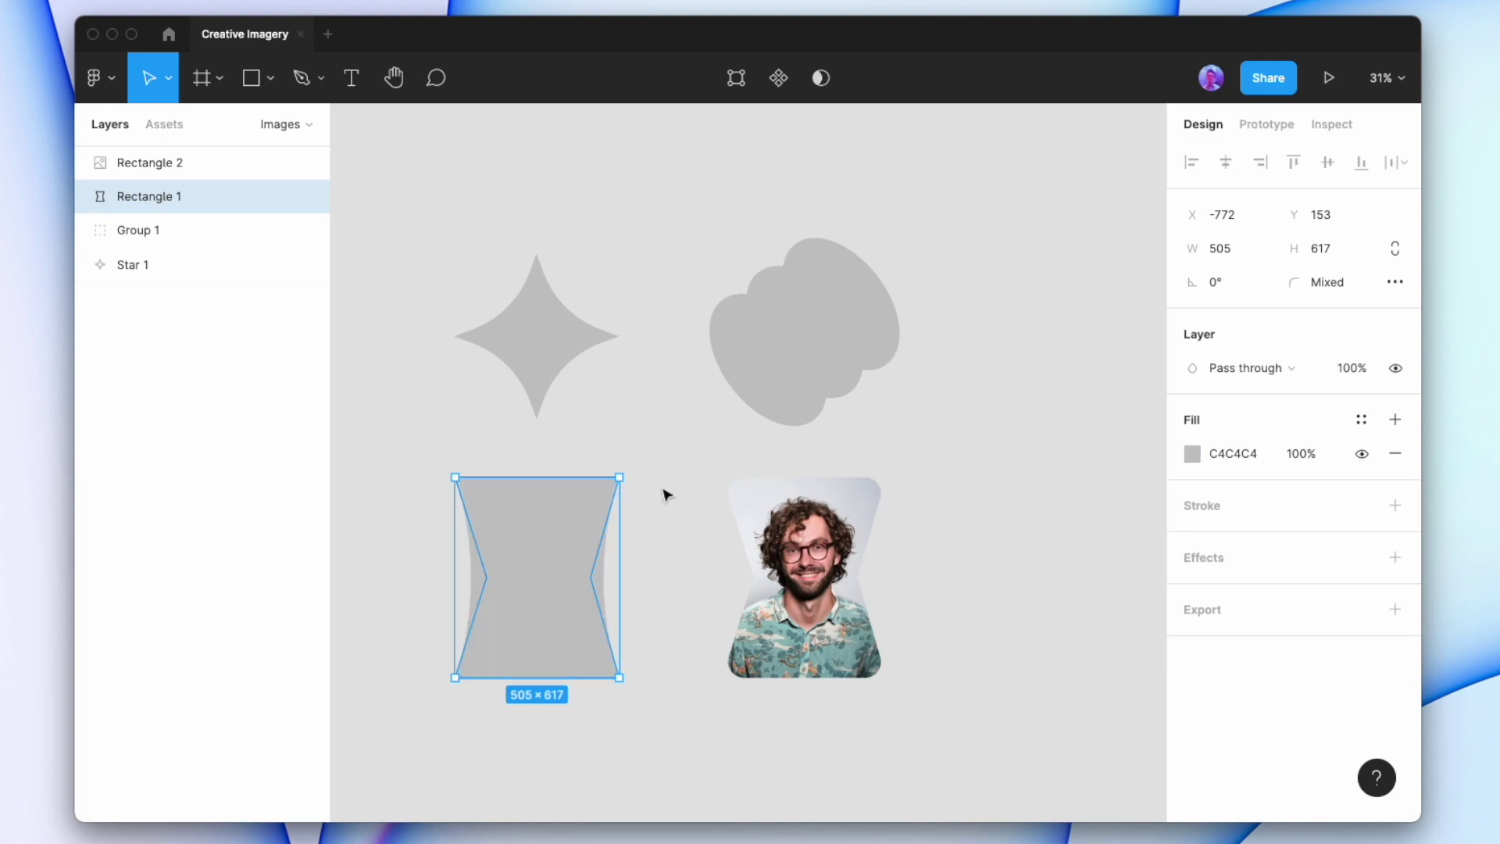
key(super+shift+z)
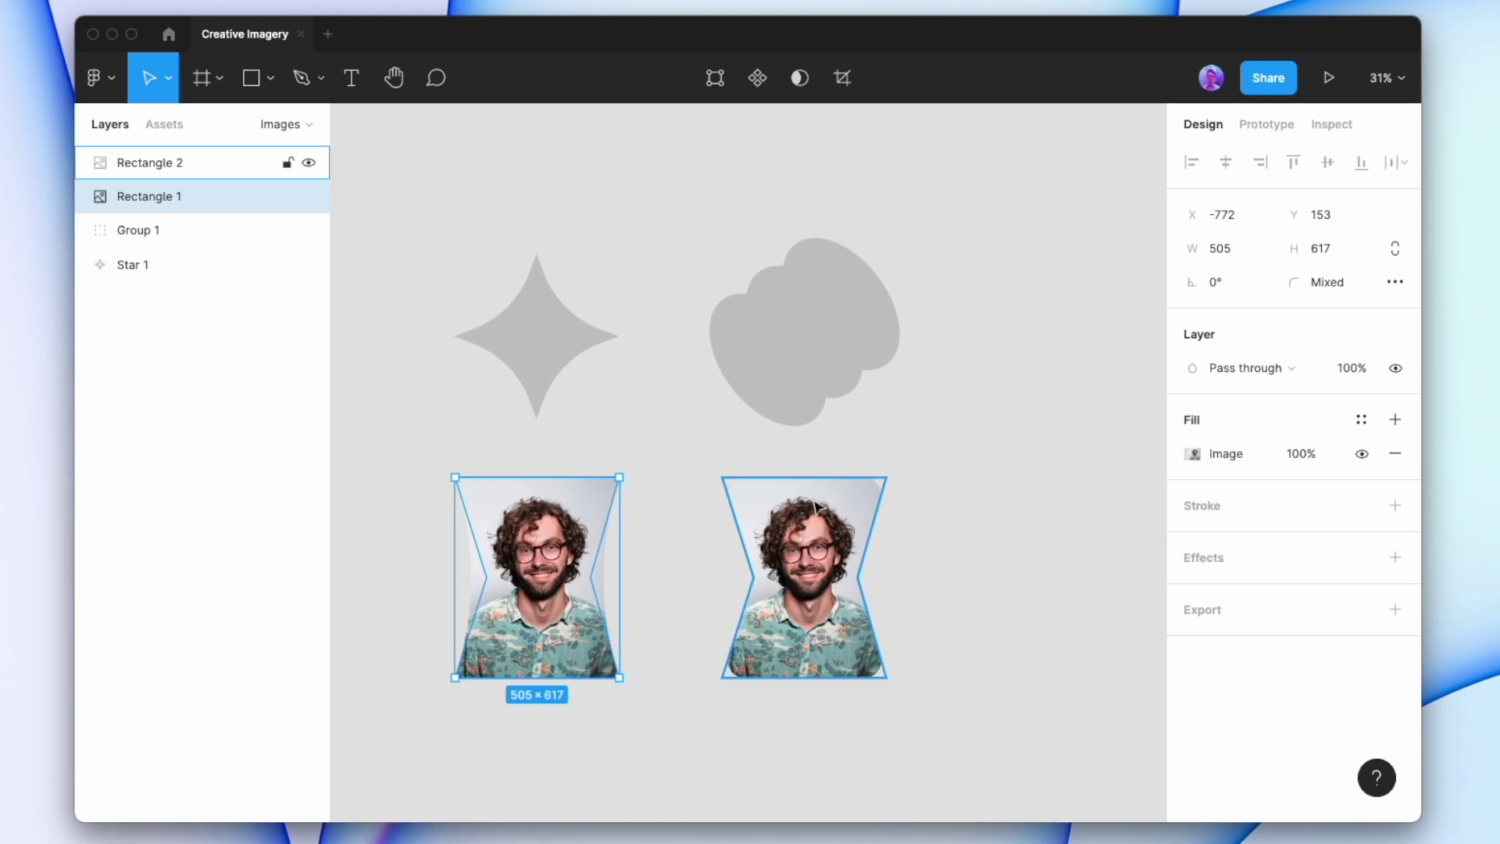
Paste the portrait fill into the star, set it to Fill, then crop it shifted left
click(576, 349)
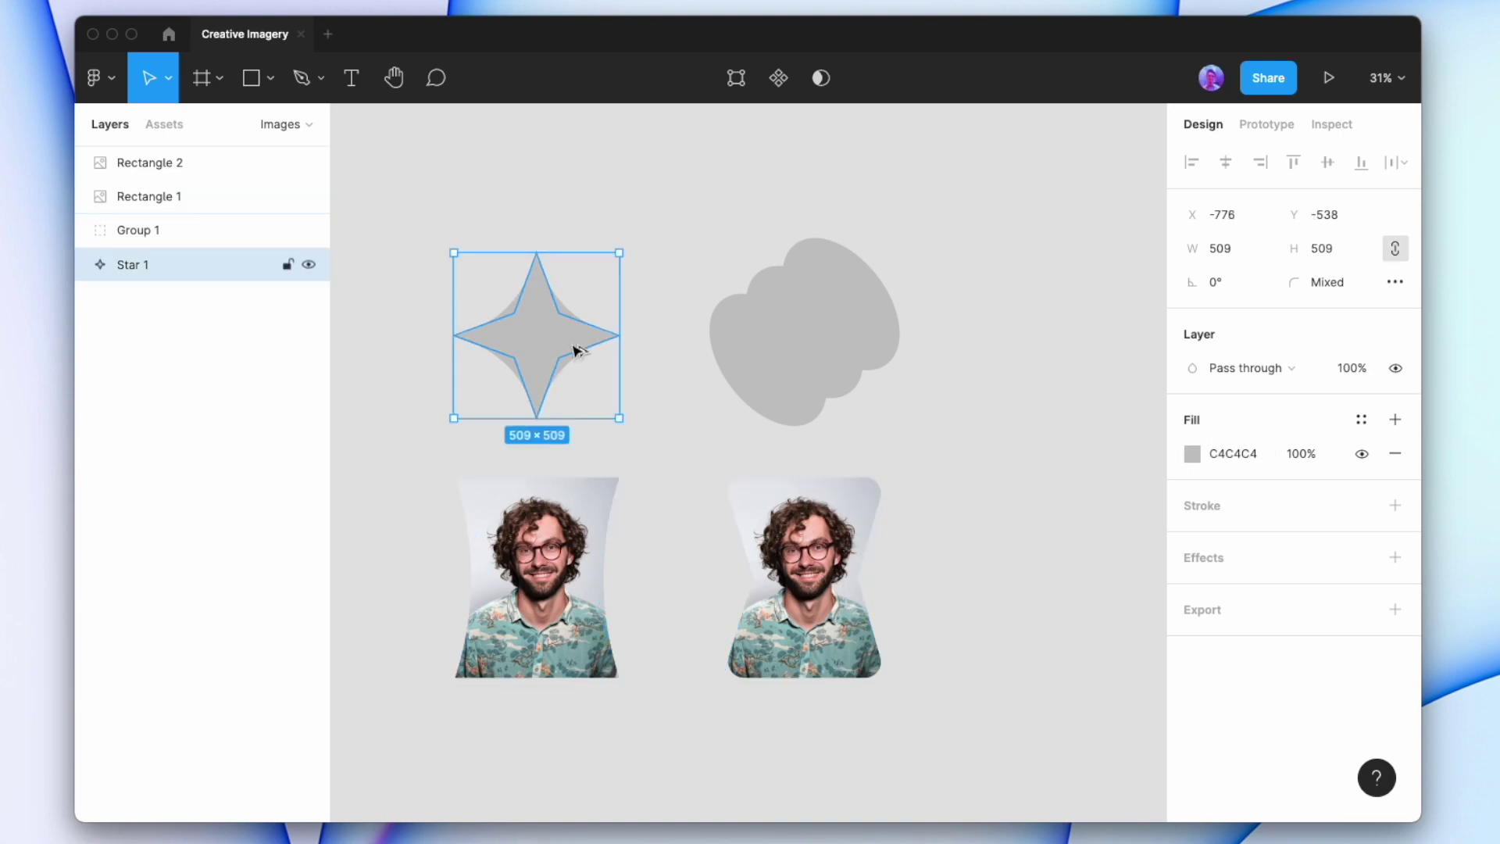
key(super+alt+v)
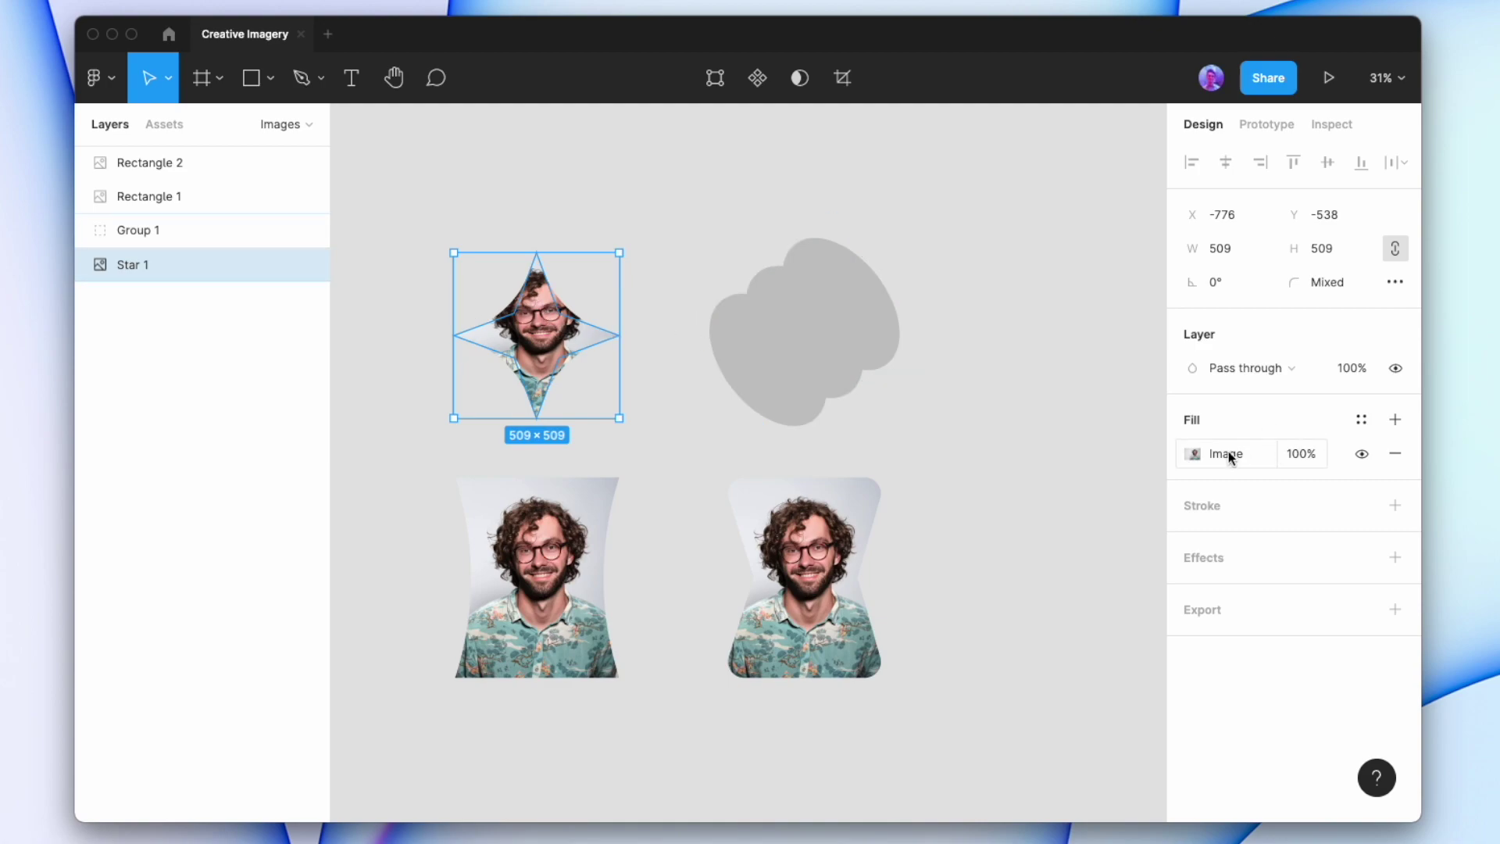
click(1192, 453)
click(965, 361)
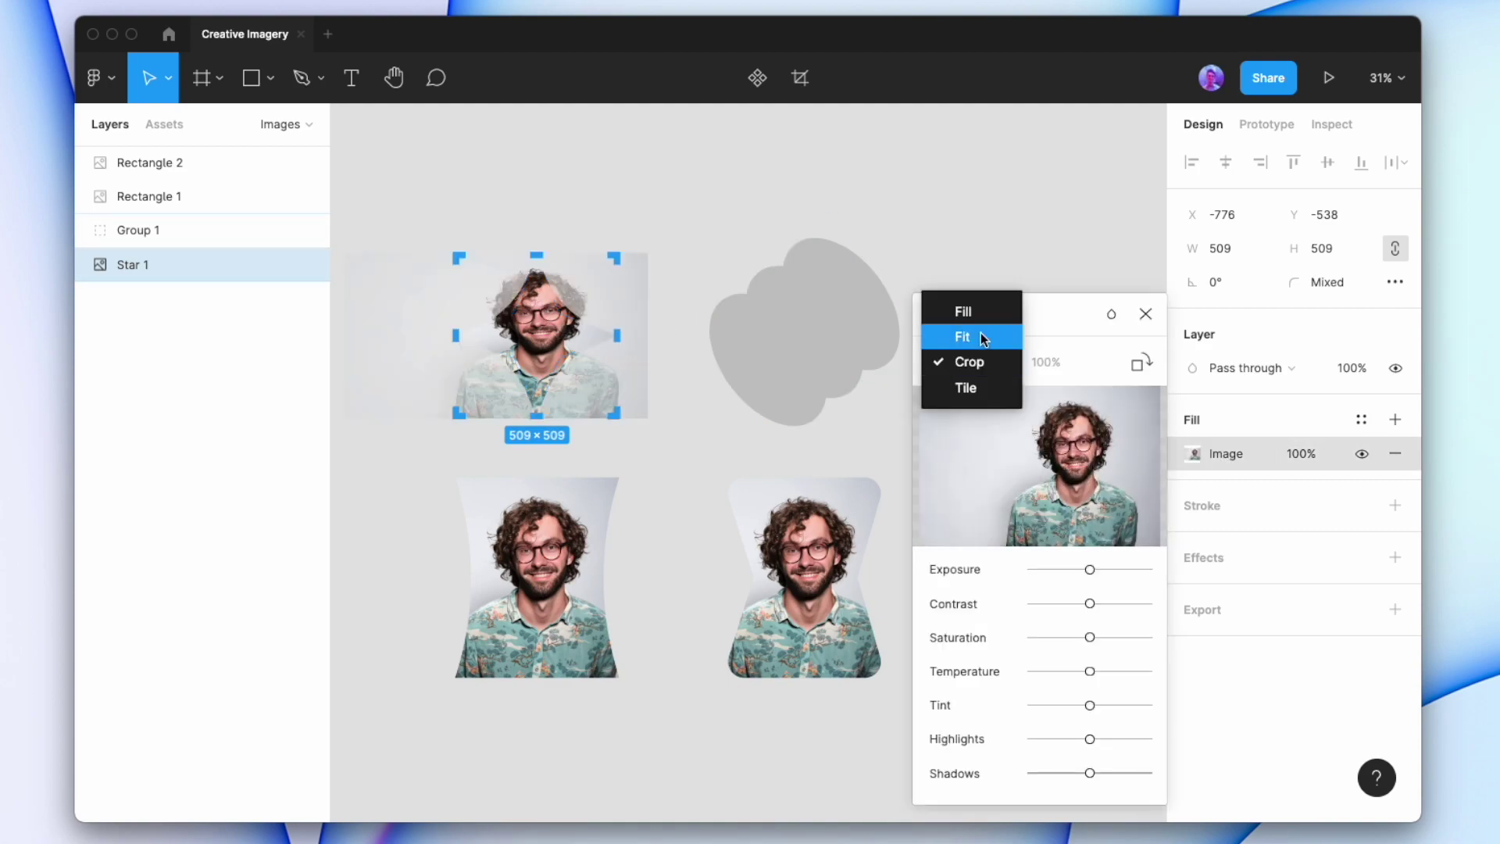
click(986, 317)
click(982, 360)
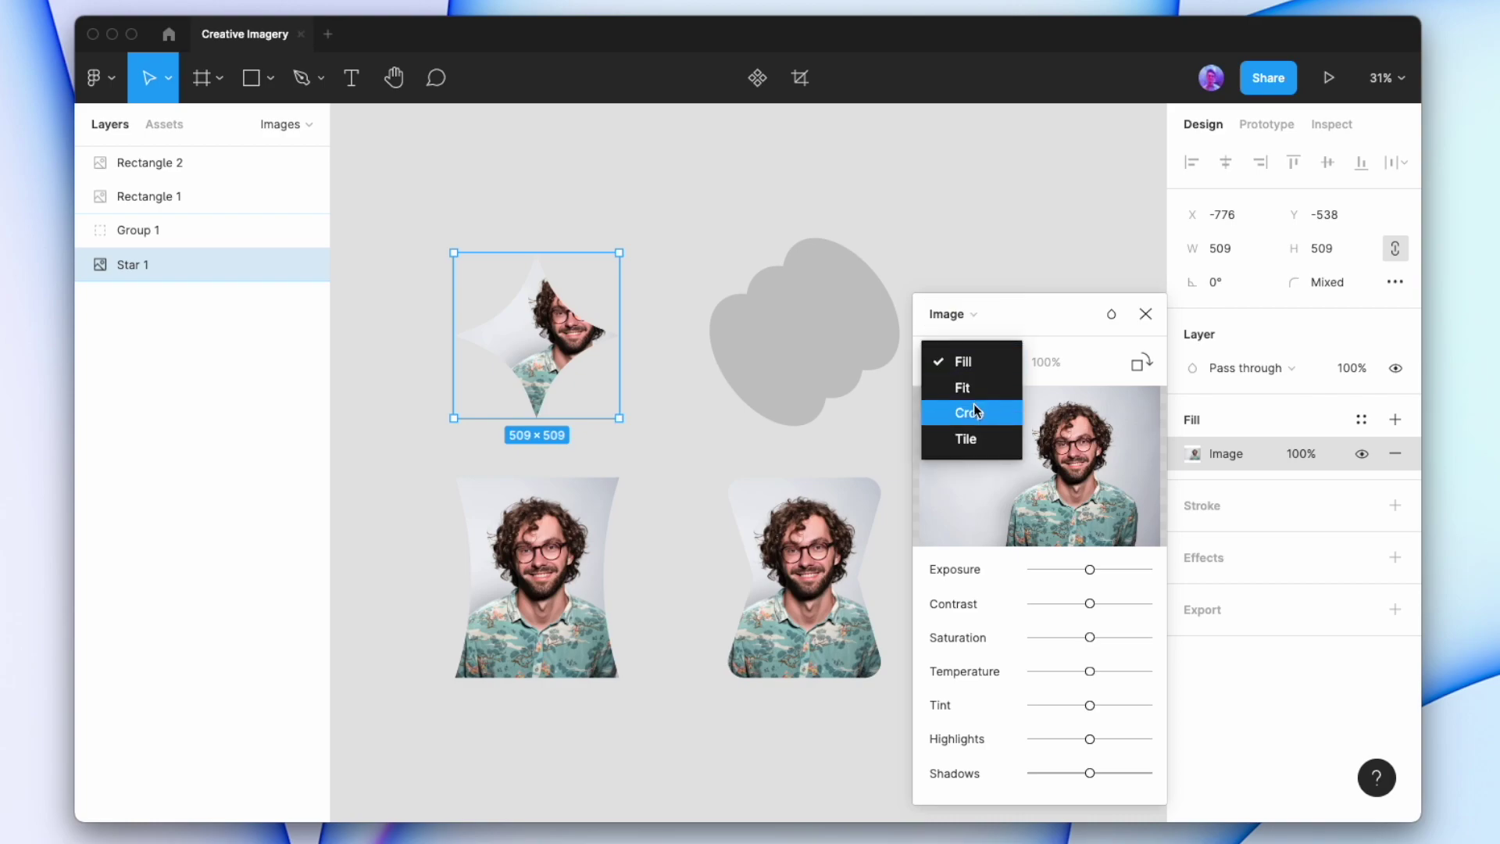
click(975, 410)
drag(556, 344, 526, 340)
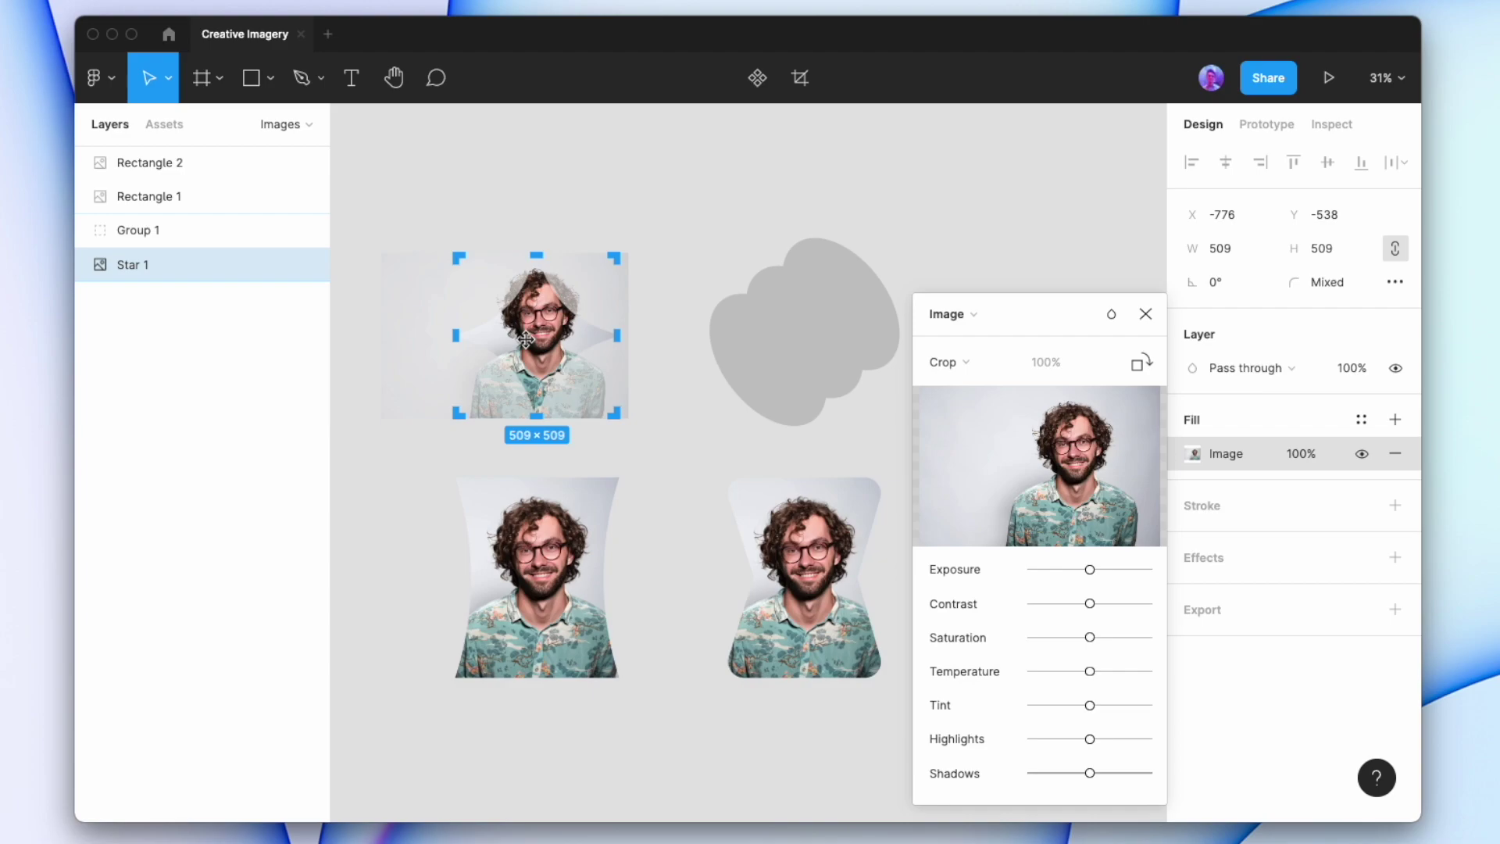
key(Escape)
click(676, 235)
Merge the blob shapes into one Union and paste the portrait fill into it
click(865, 336)
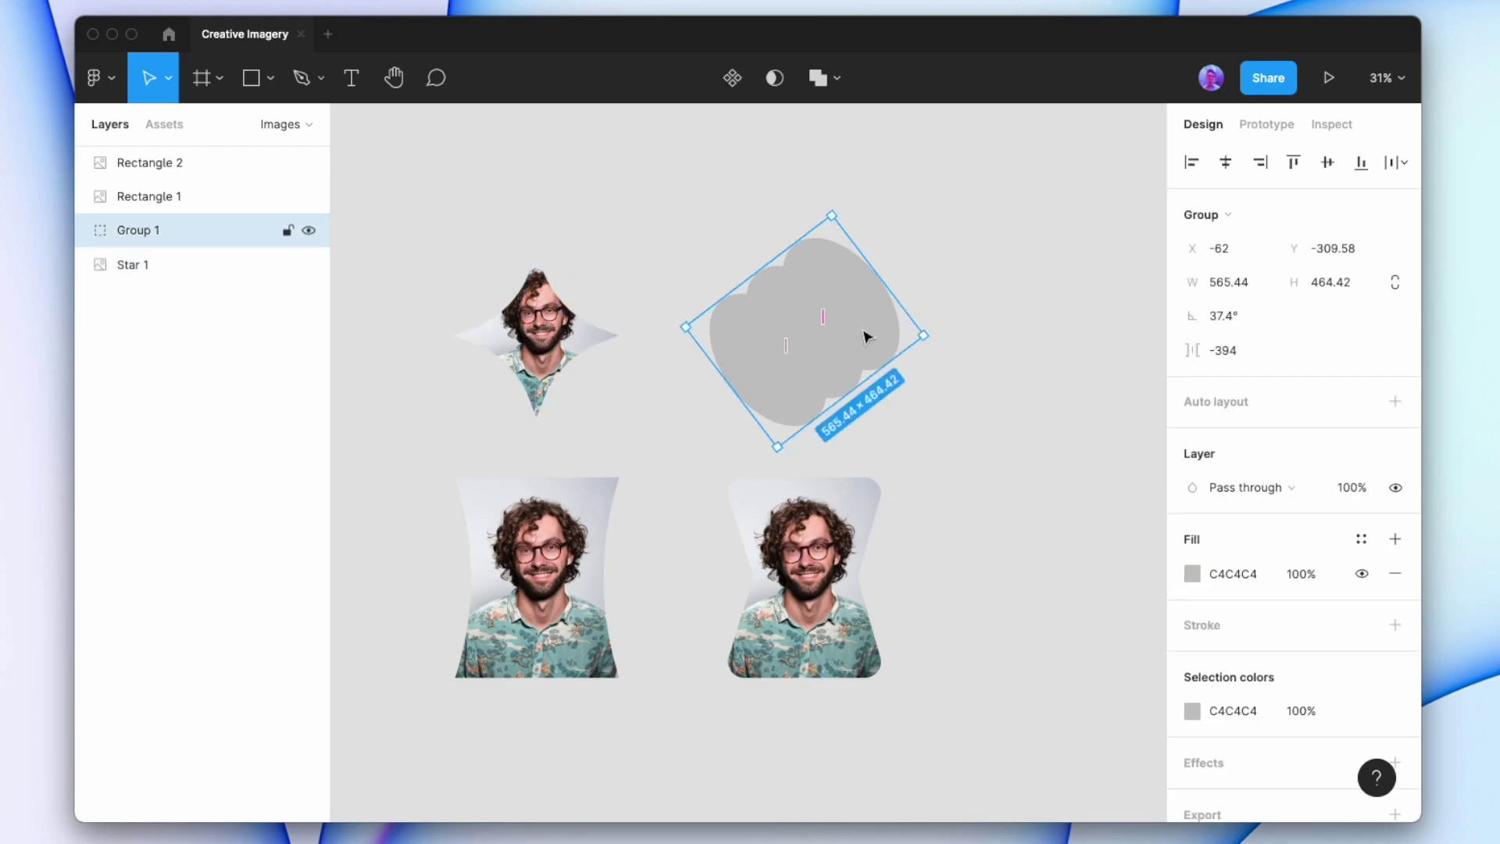
key(super+alt+v)
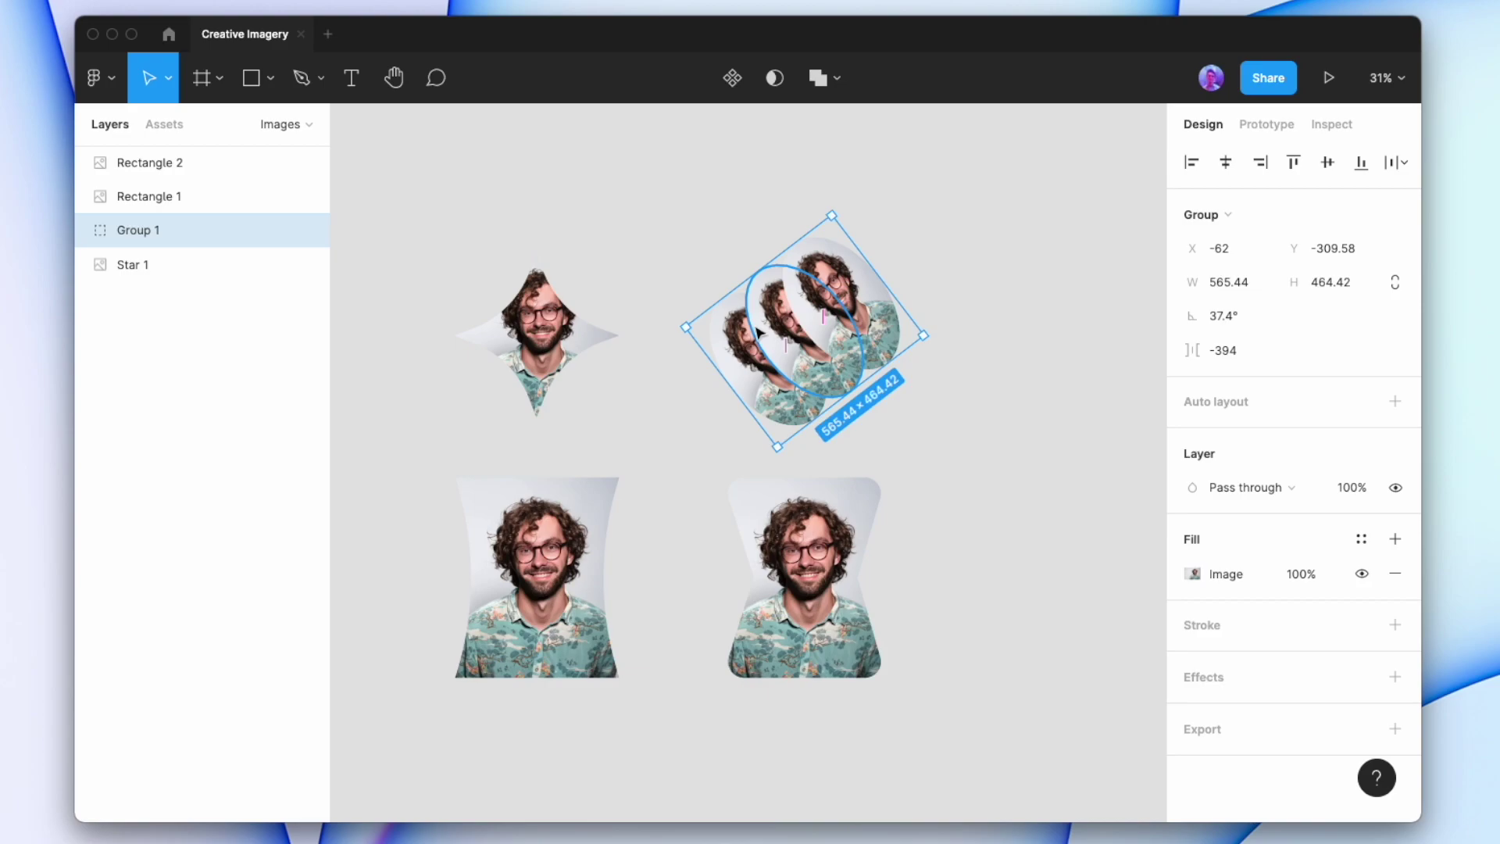
key(super+z)
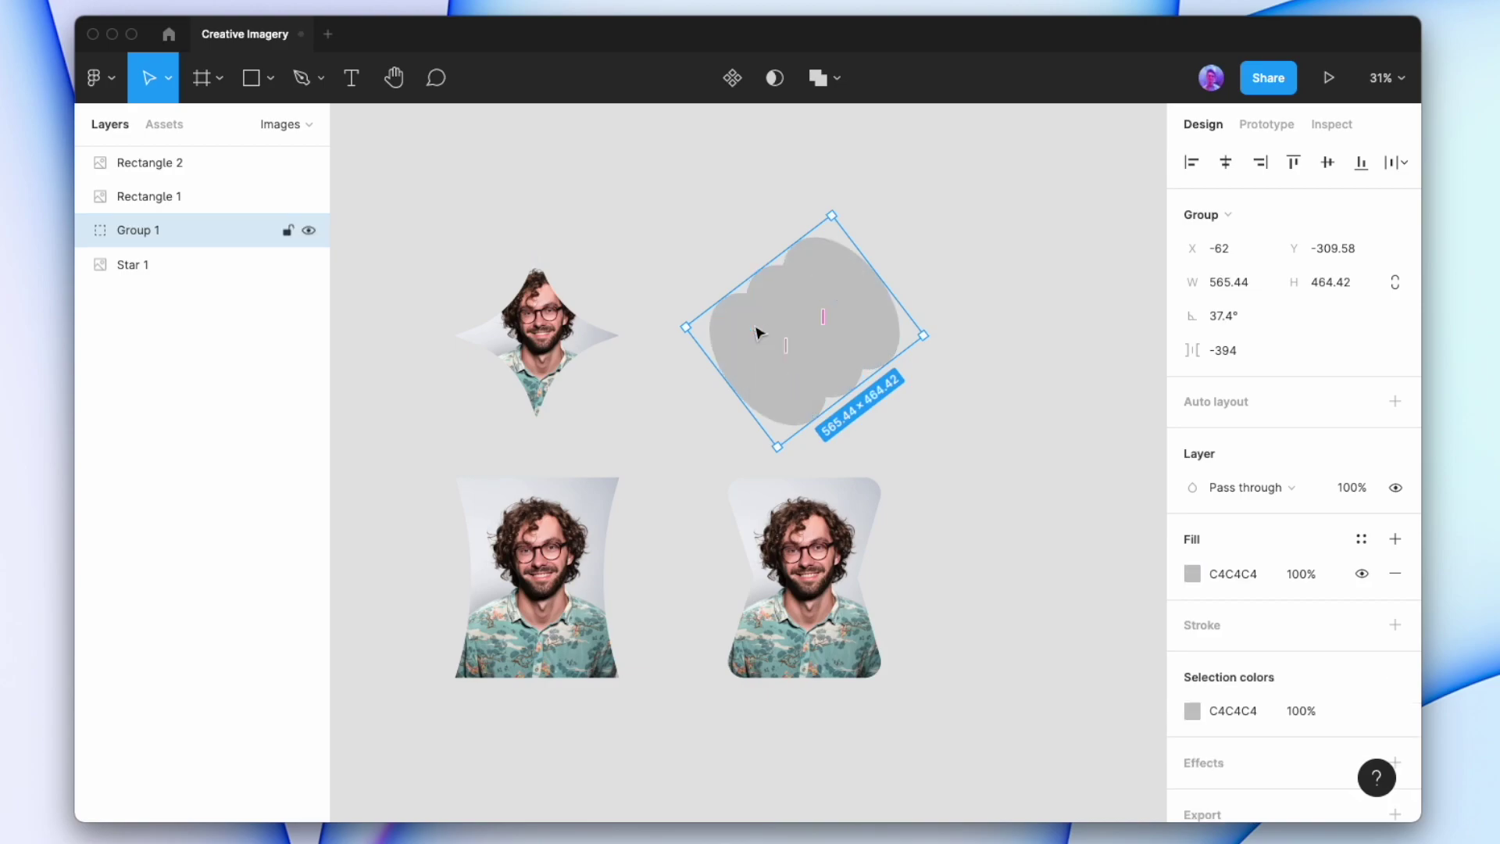
click(817, 77)
key(alt)
key(super+v)
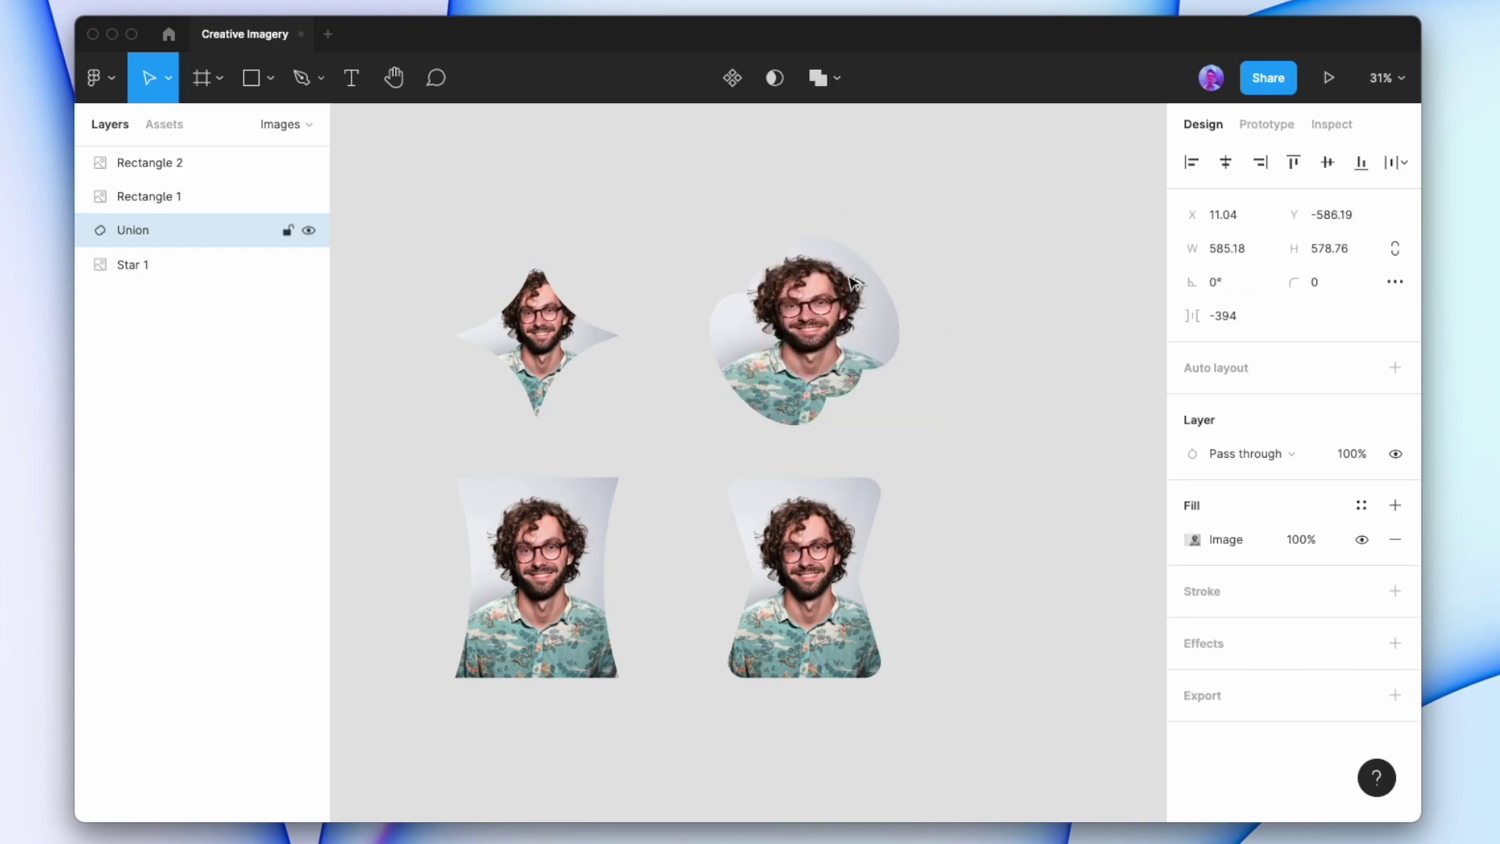
Crop the Union's photo, shifting the portrait left inside the cloud shape
click(1193, 539)
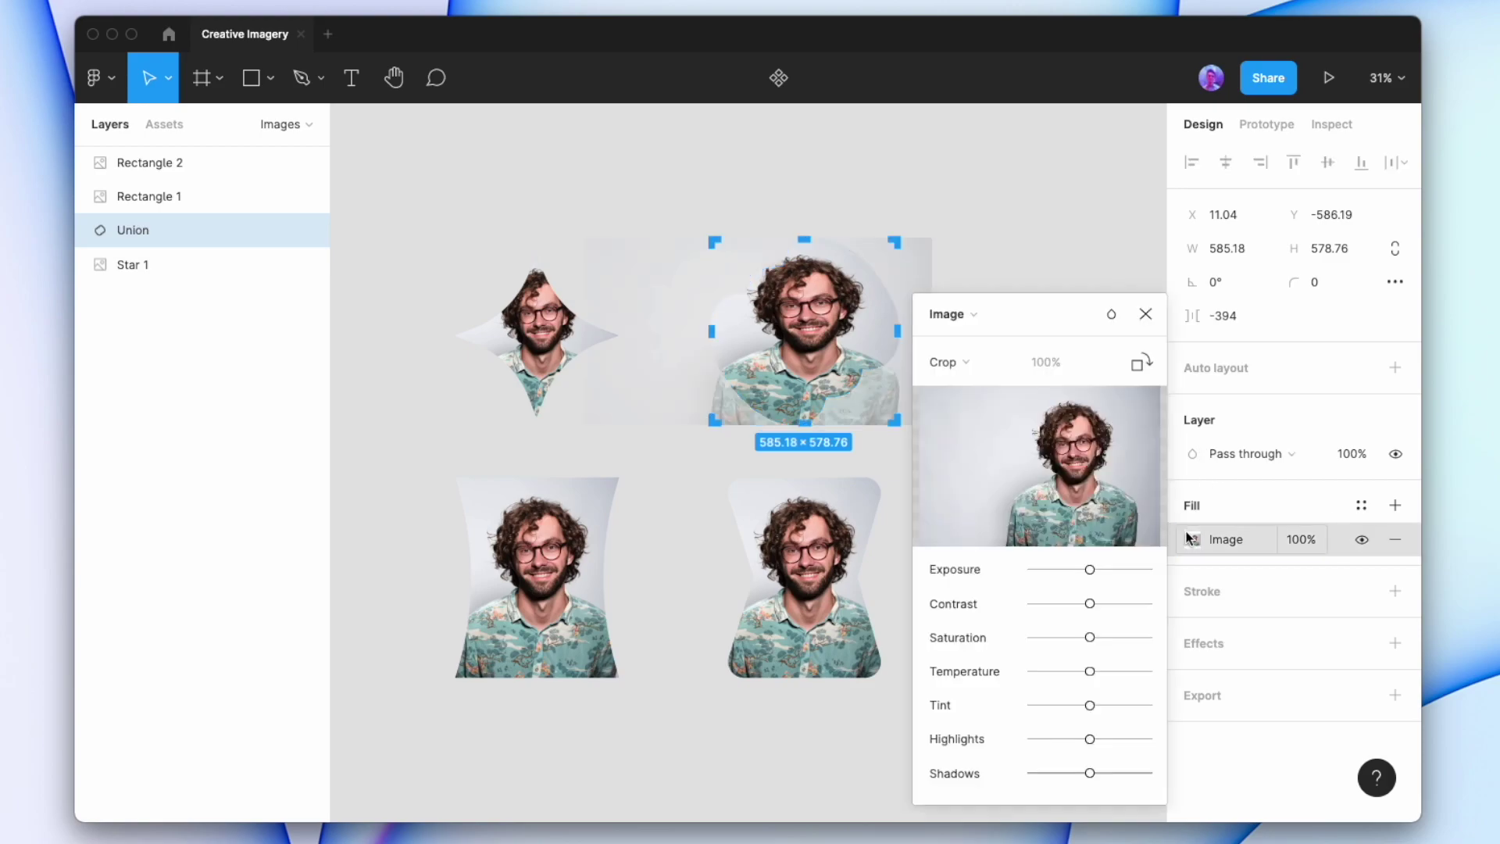
click(943, 362)
click(959, 312)
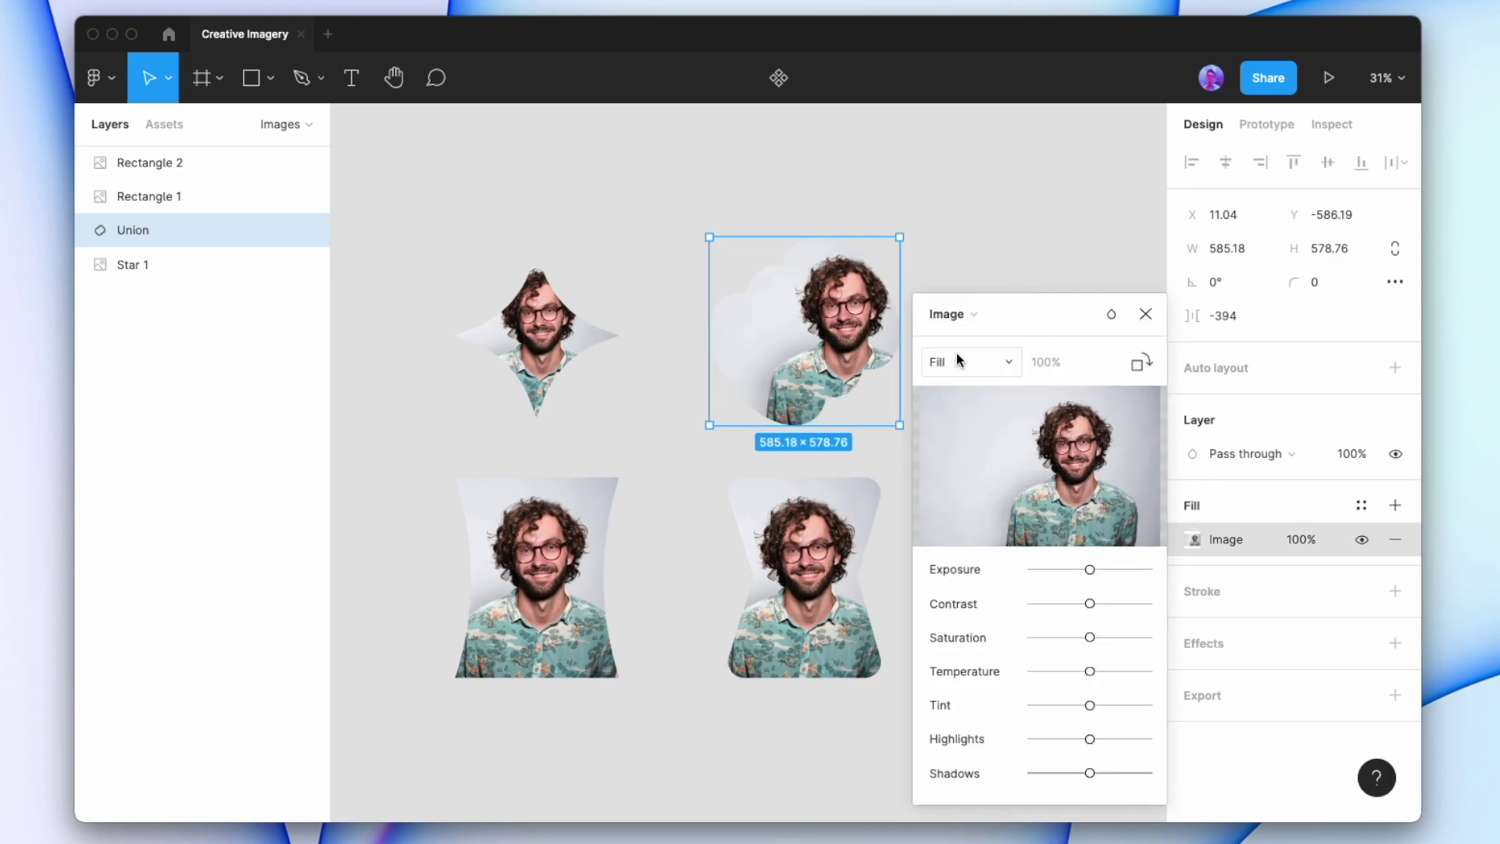
click(954, 359)
click(964, 414)
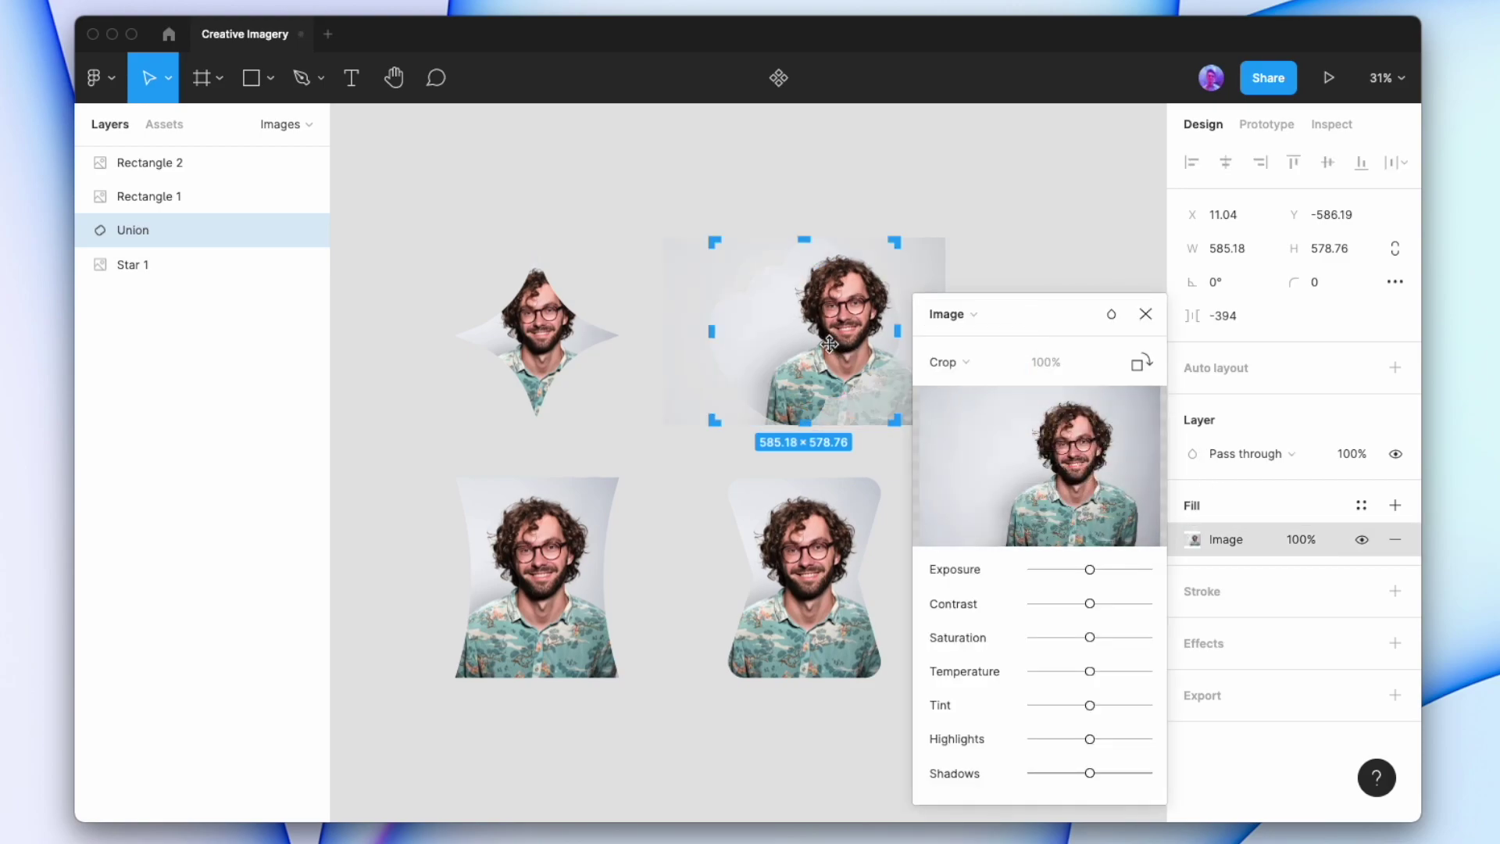
drag(833, 351, 812, 344)
key(Return)
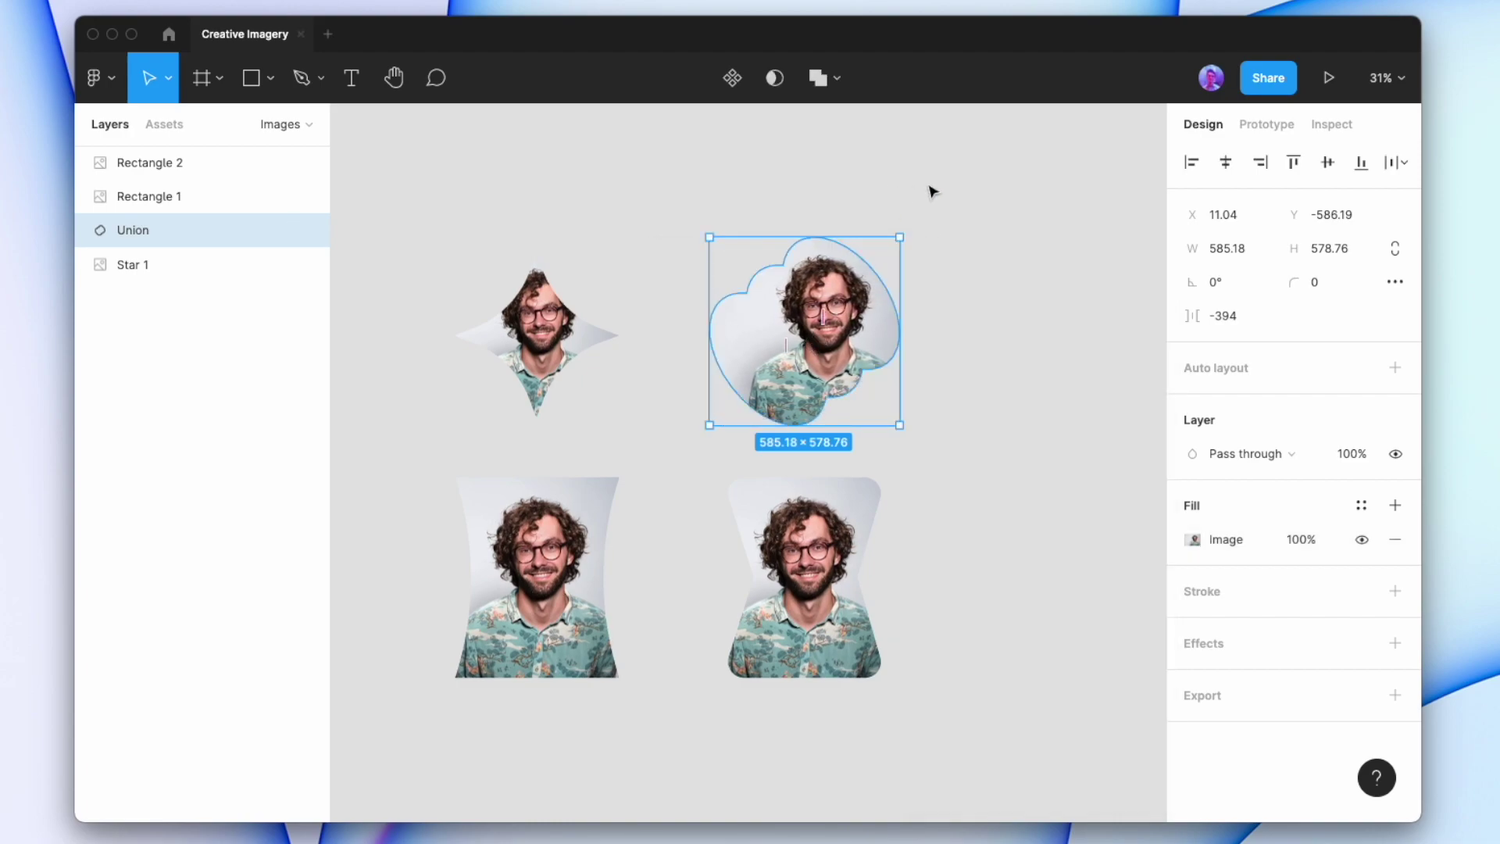
click(706, 435)
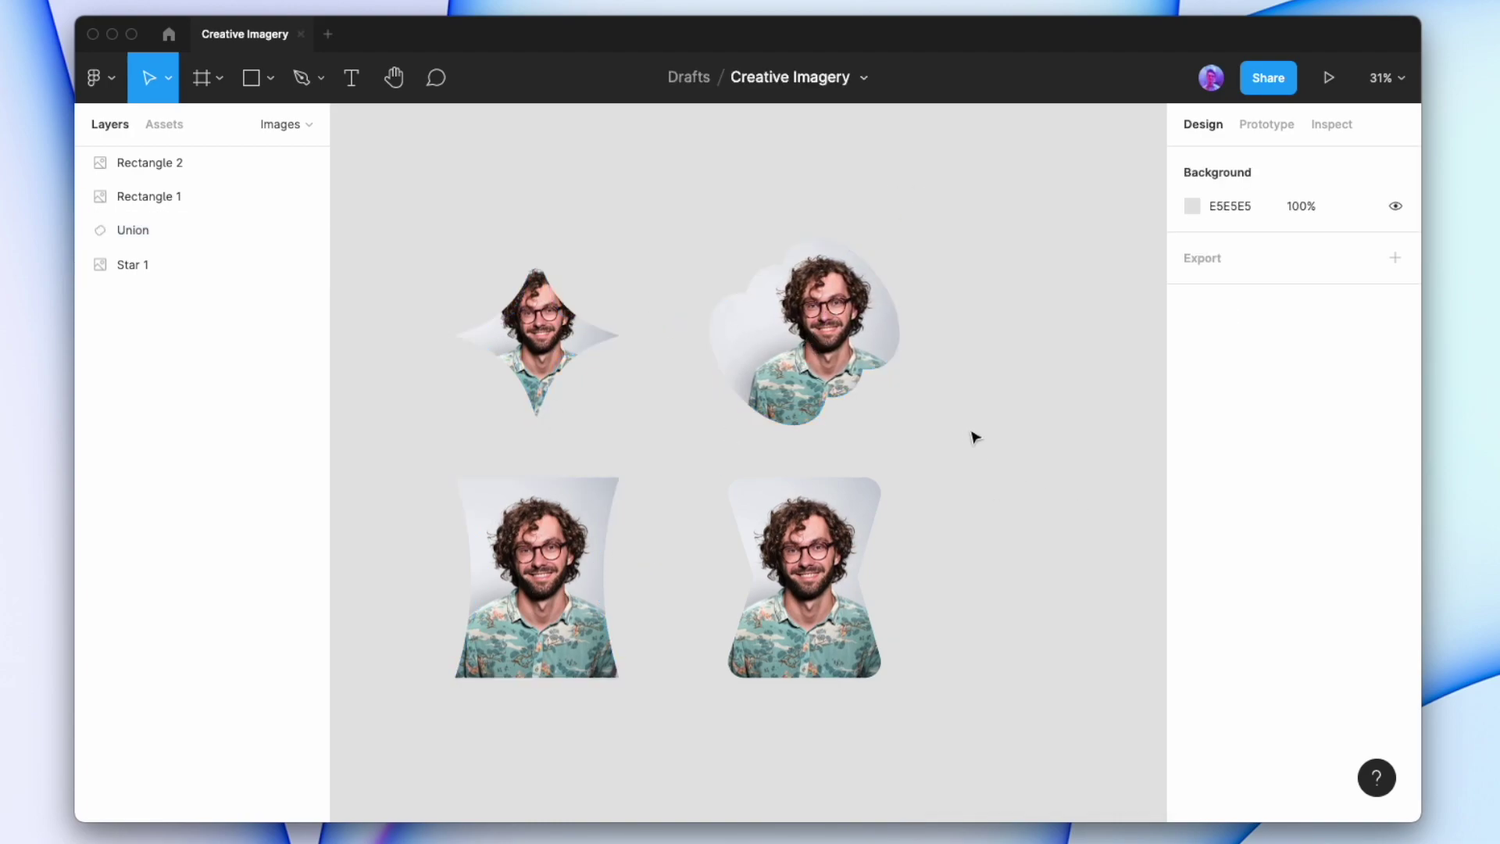
Paste the Carded landing-page screenshot and group it with the rectangle as Group 1
scroll(1044, 414, right, 10)
key(super+v)
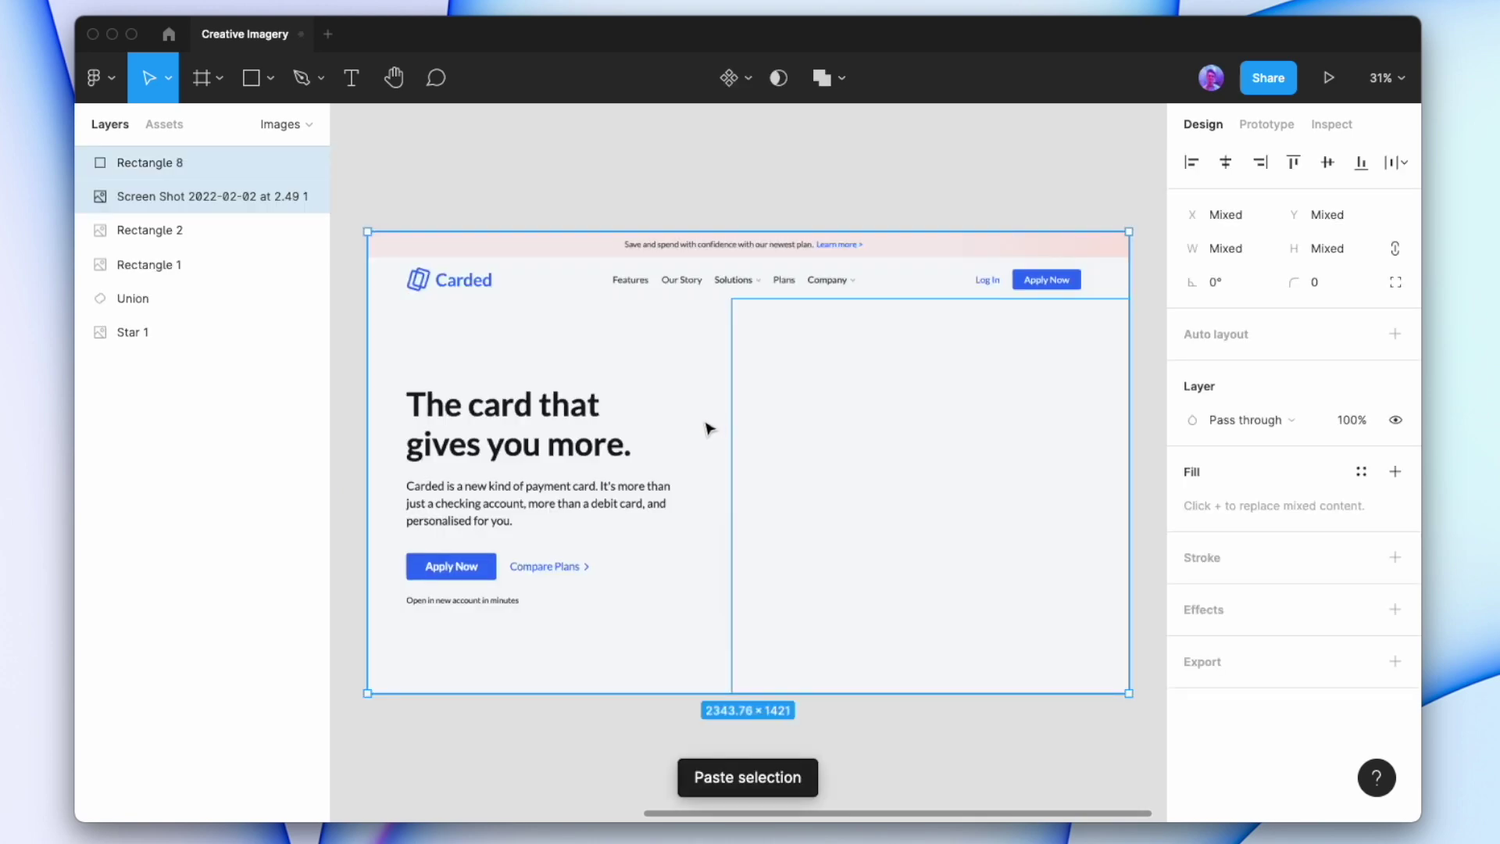
scroll(703, 425, down, 3)
scroll(781, 429, left, 5)
key(super+g)
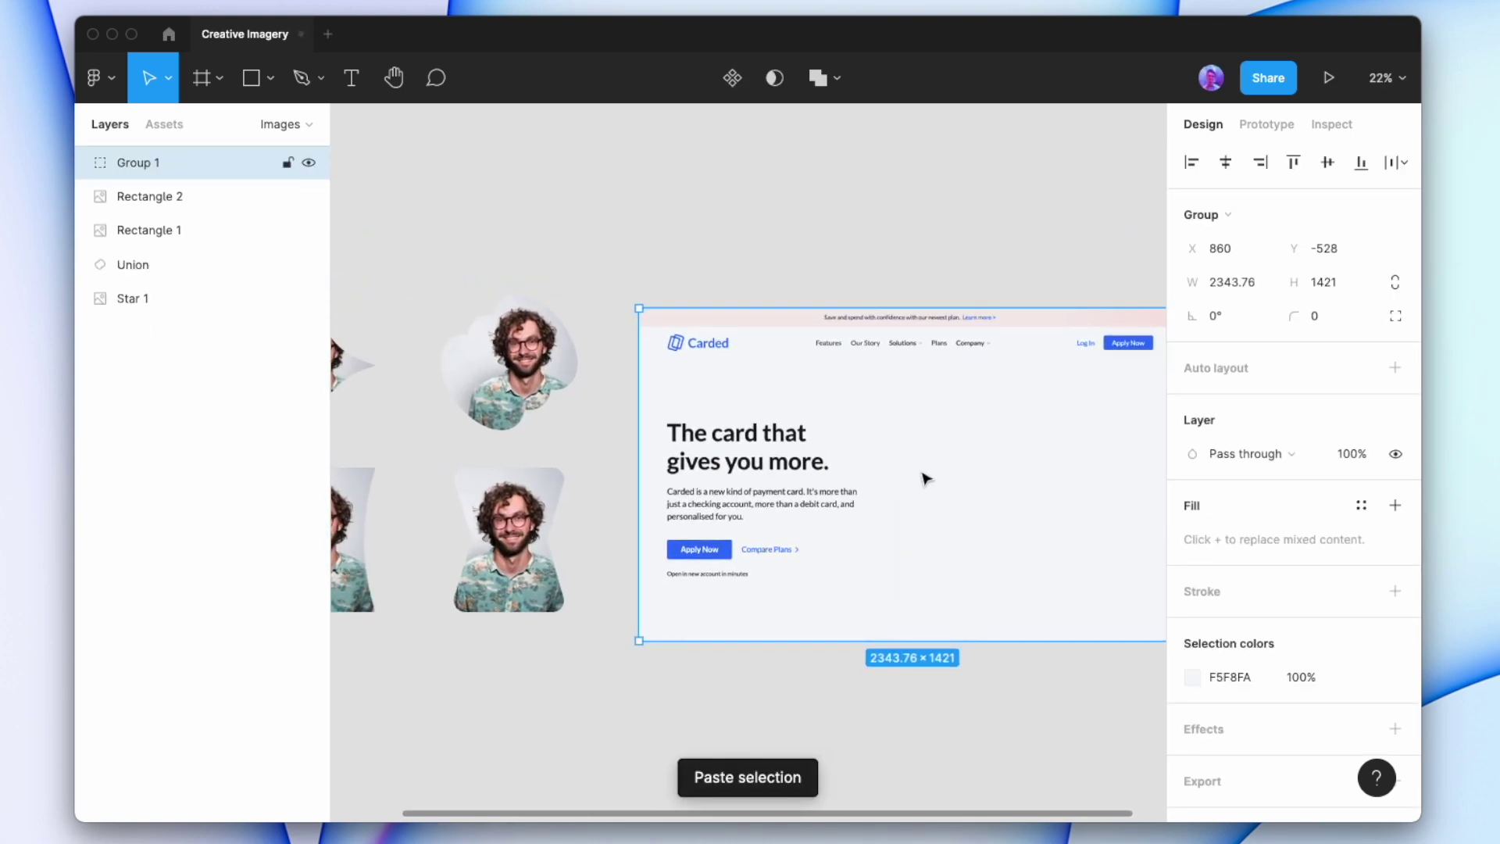
drag(924, 475, 903, 476)
click(820, 268)
Place the cloud portrait on the Carded hero above Group 1 and enlarge it
scroll(807, 325, down, 1)
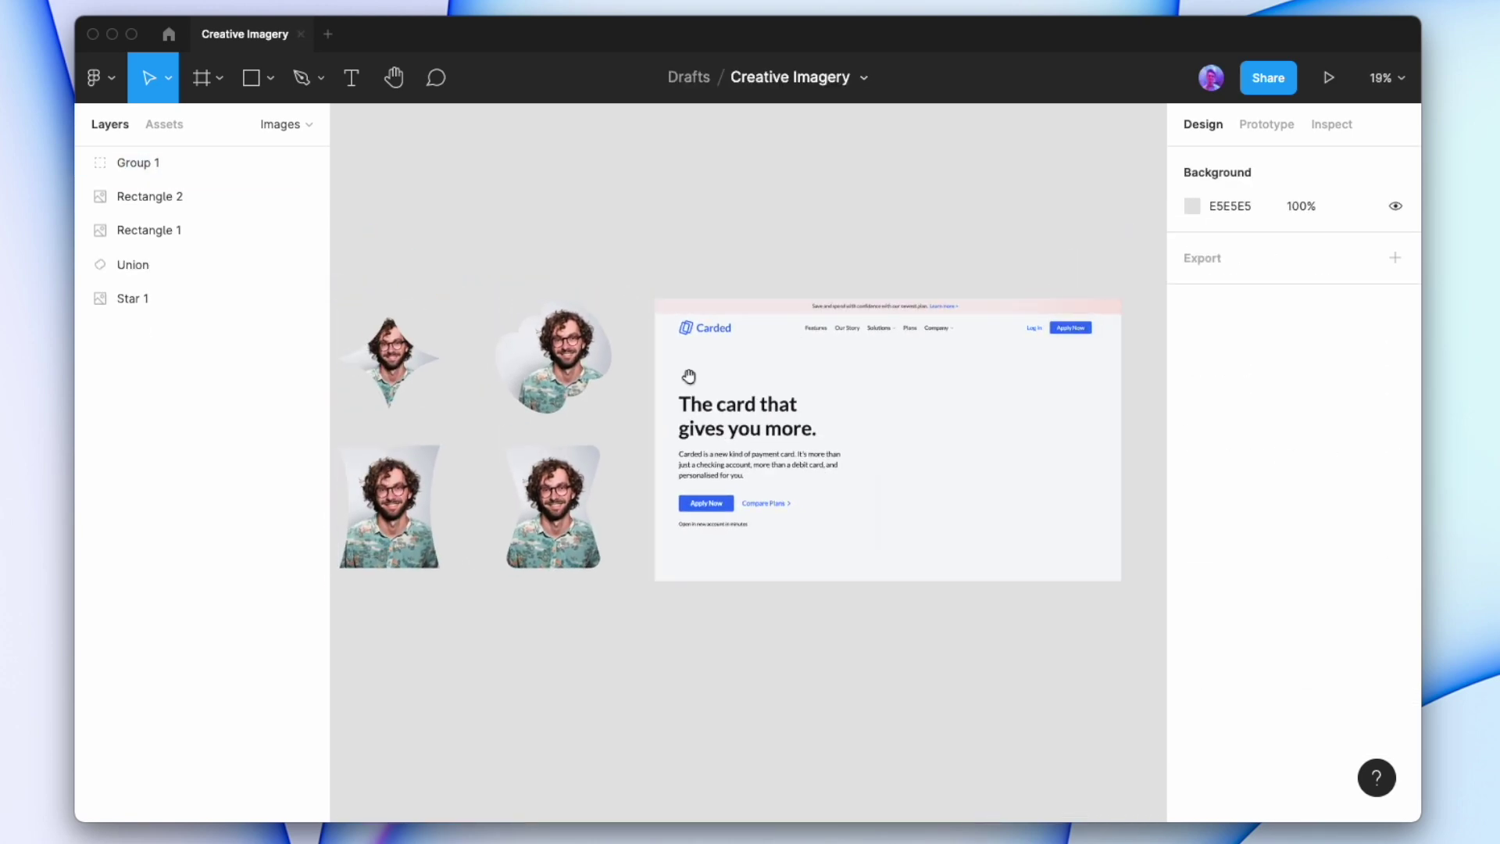
scroll(694, 375, down, 1)
drag(572, 376, 960, 460)
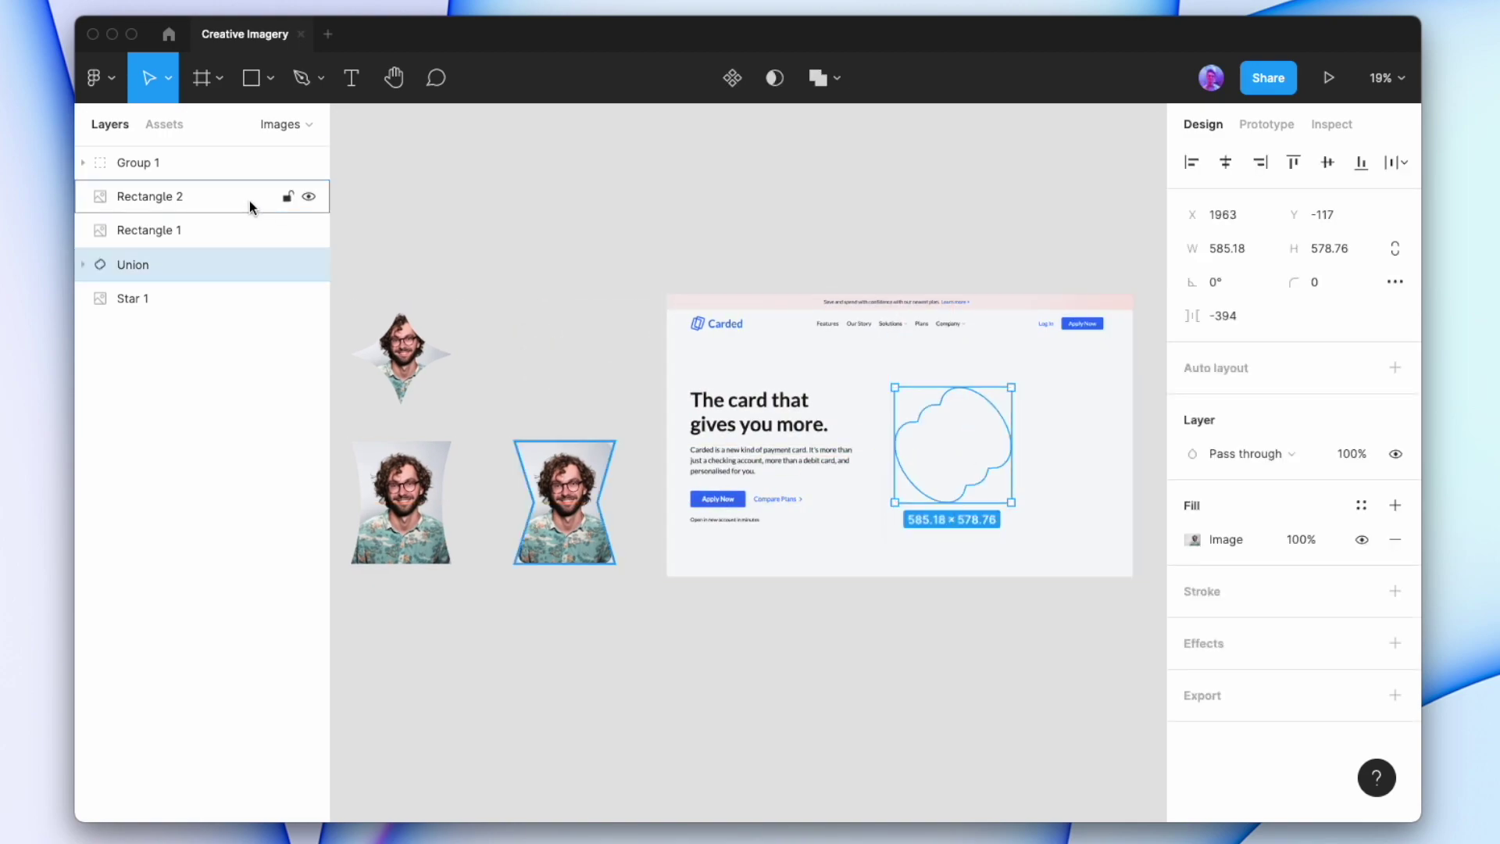
click(169, 164)
drag(166, 166, 162, 333)
key(Escape)
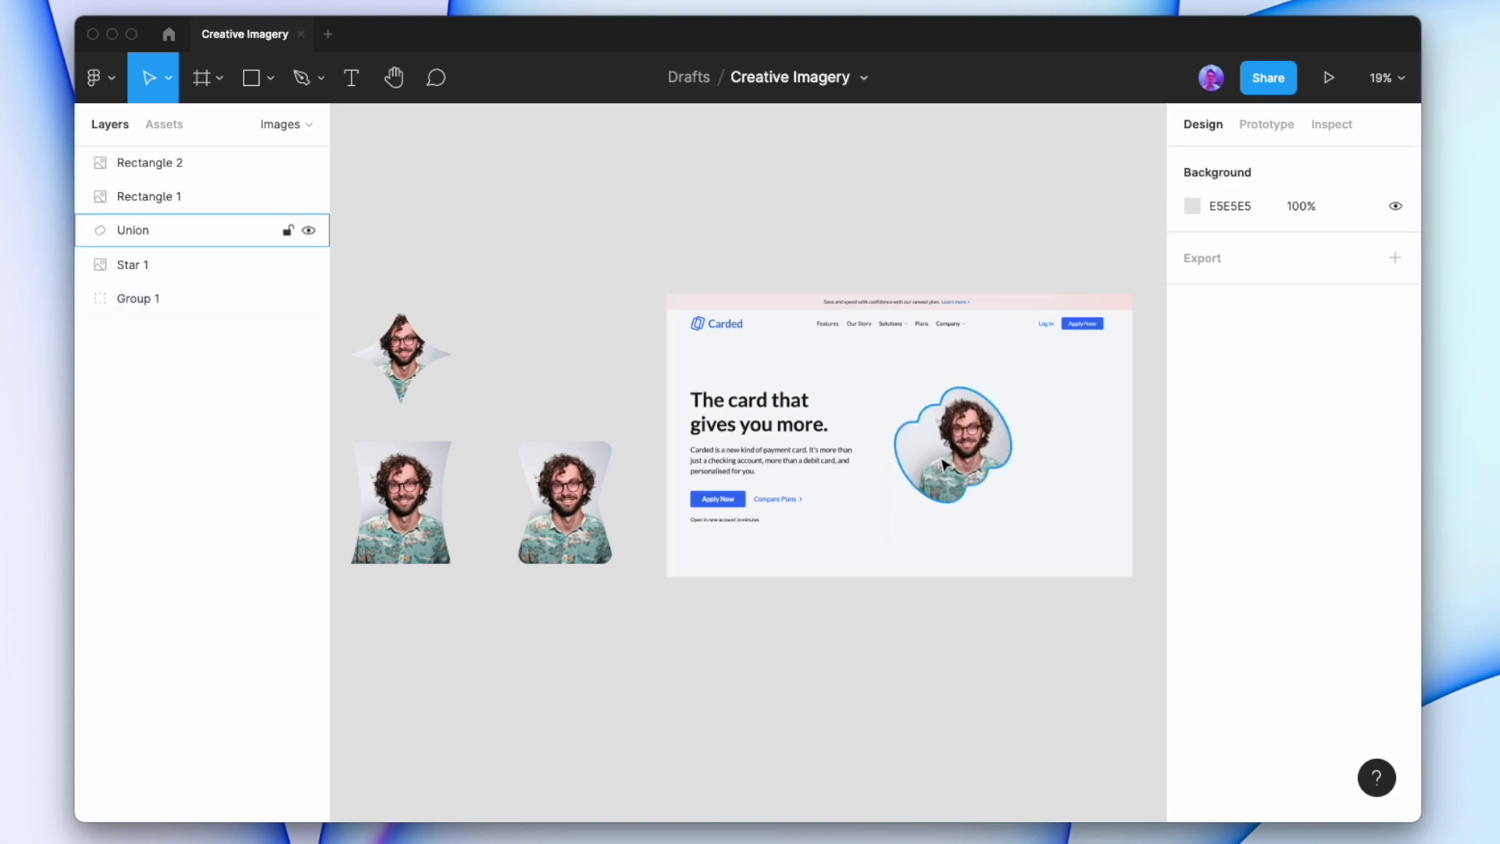
click(1004, 496)
drag(1013, 509, 945, 459)
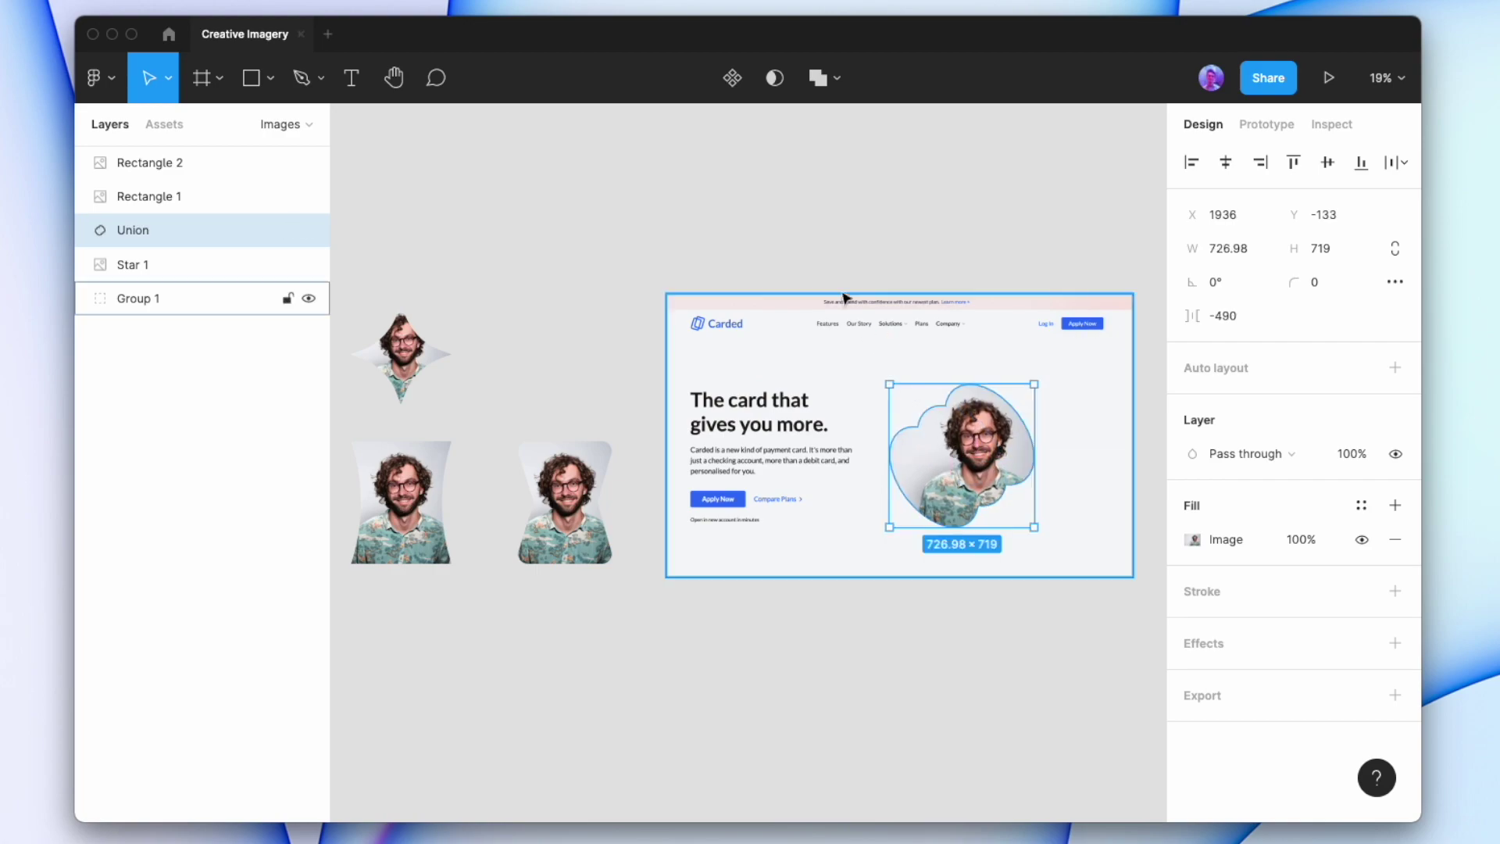
click(830, 258)
Duplicate the star onto the hero at 691×691 with a solid pink fill
drag(393, 364, 1034, 495)
drag(987, 437, 964, 414)
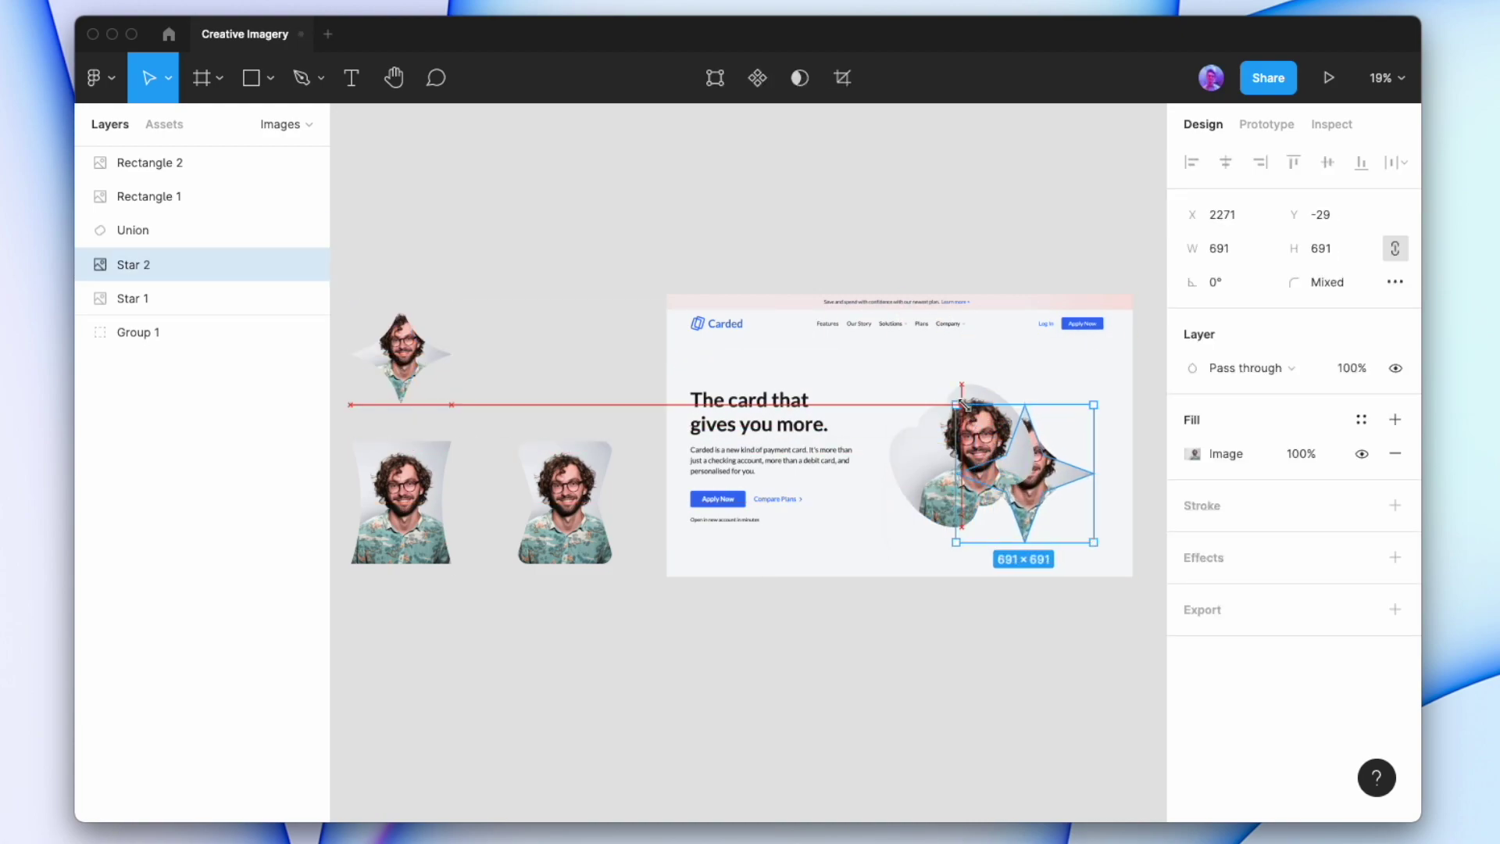
click(1193, 454)
click(965, 313)
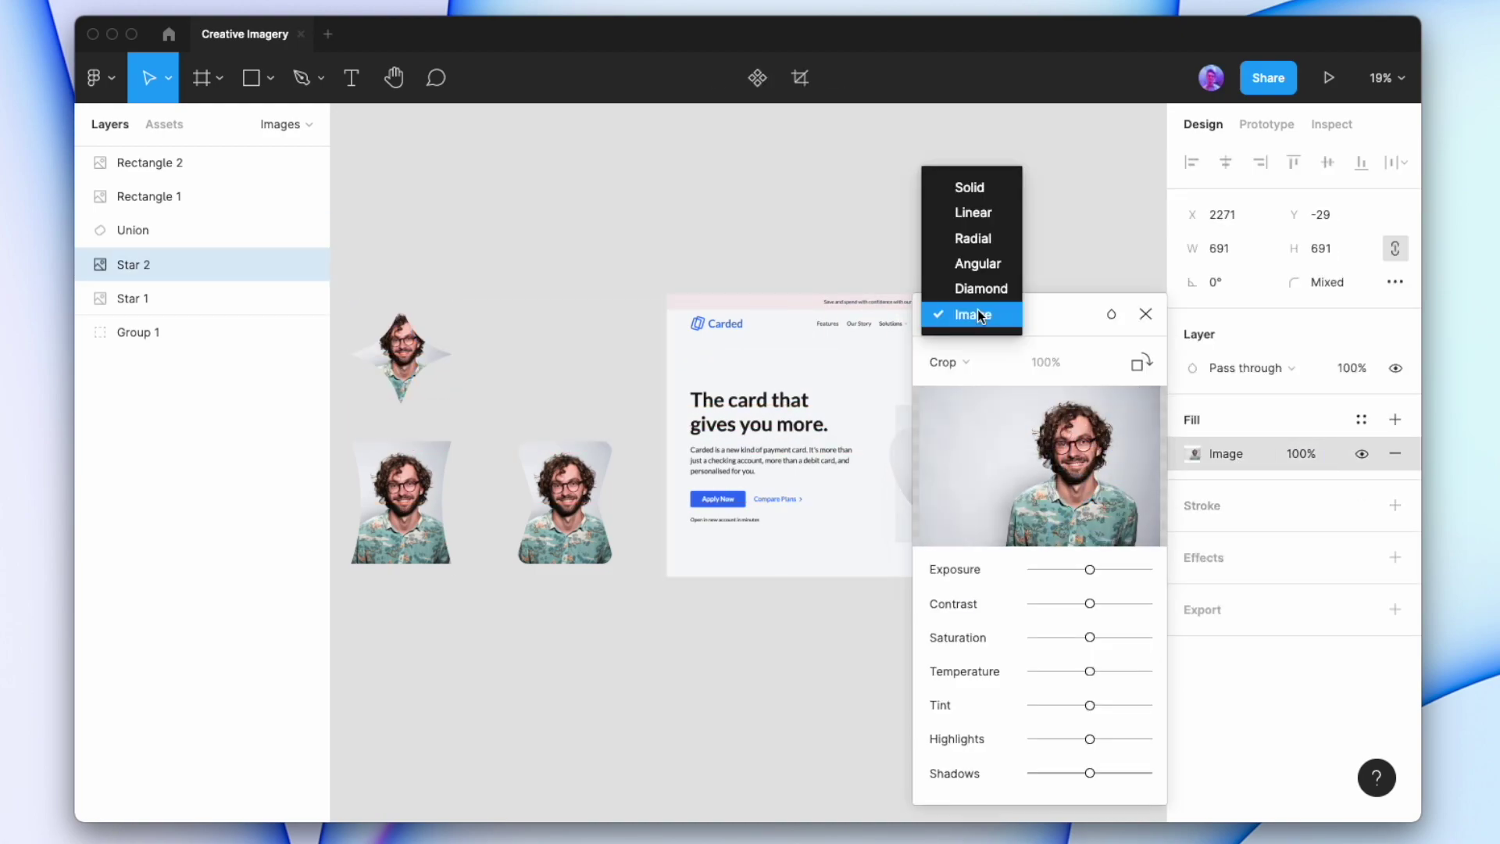
click(941, 182)
click(942, 584)
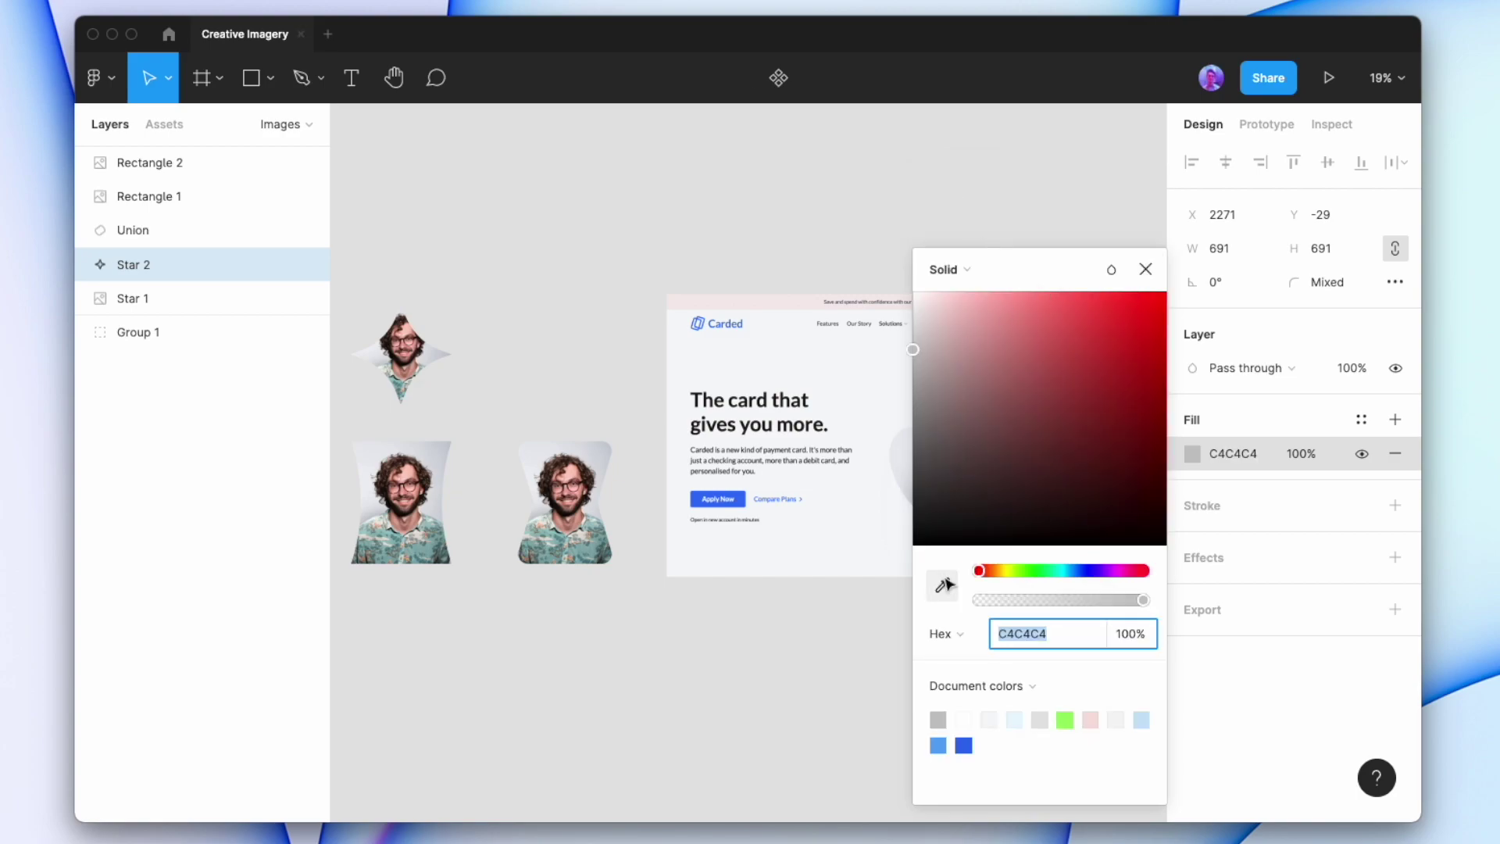
click(803, 298)
click(983, 214)
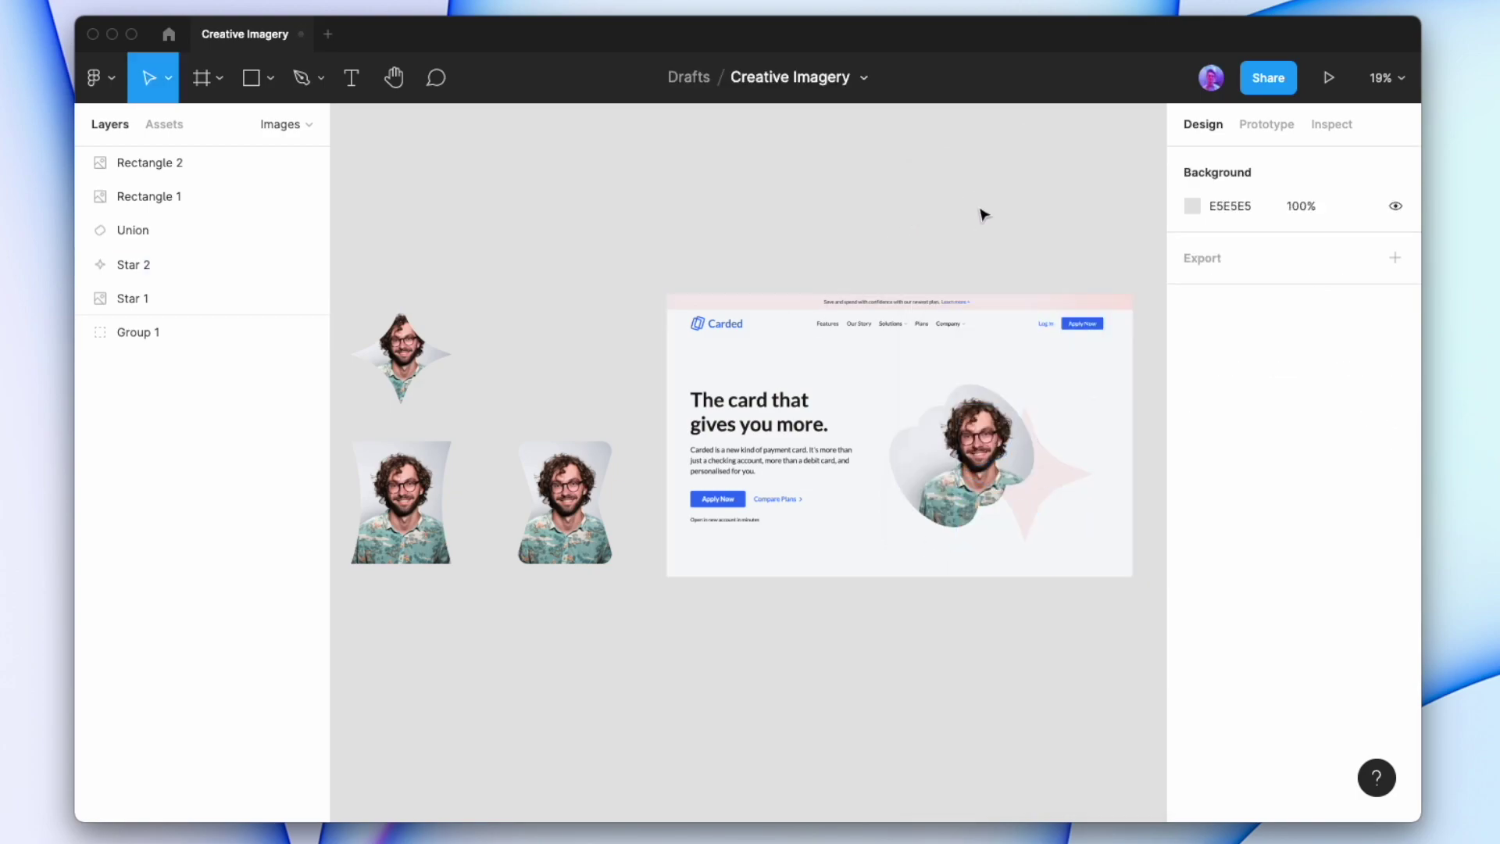
Make the star banner pink F9E4E0 at 747×747, then duplicate the Carded page below
click(1051, 495)
key(i)
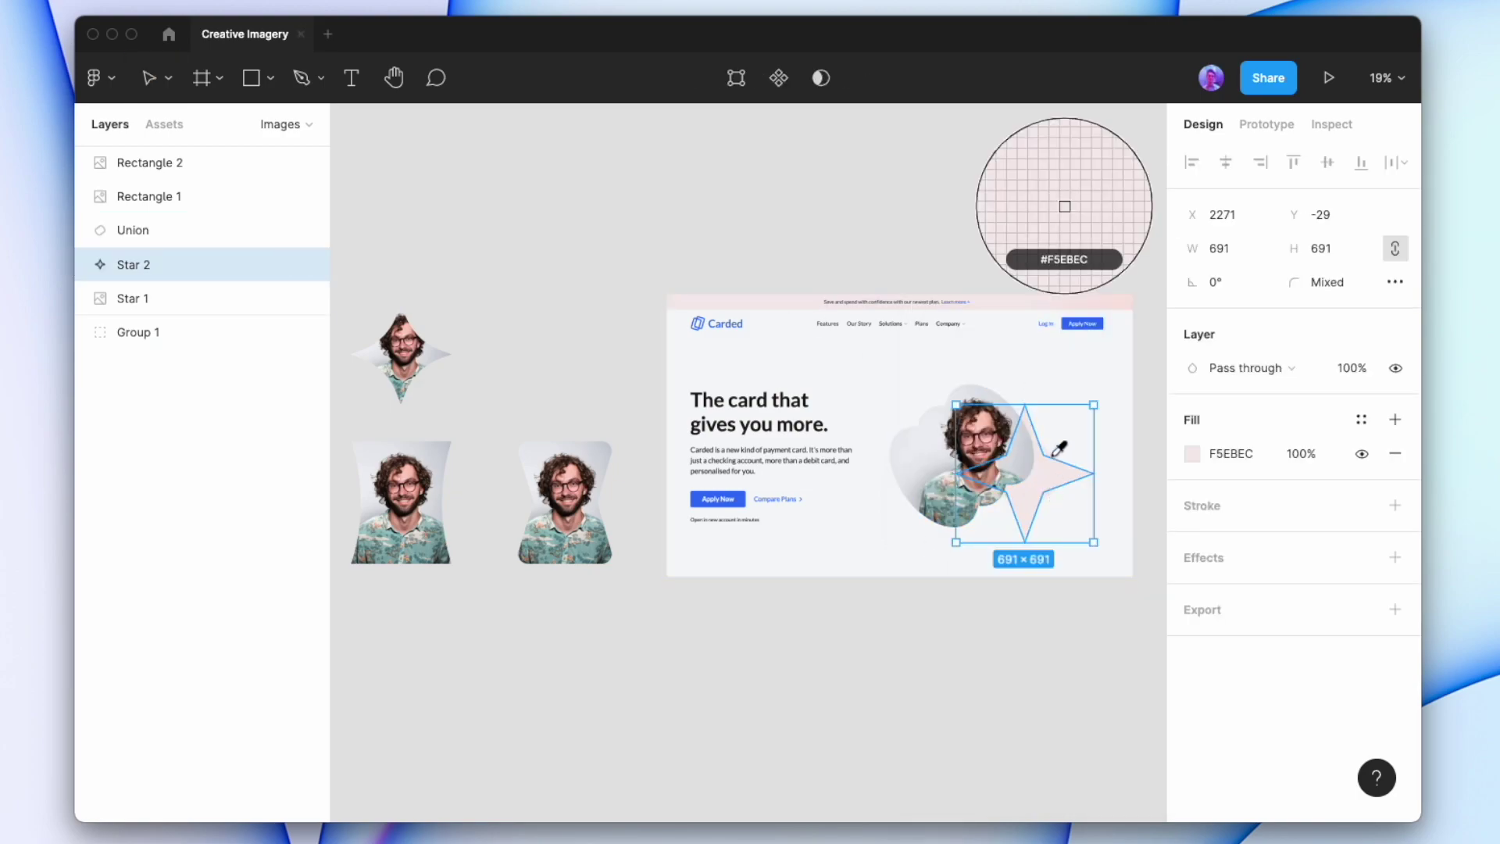
click(1127, 297)
click(1042, 254)
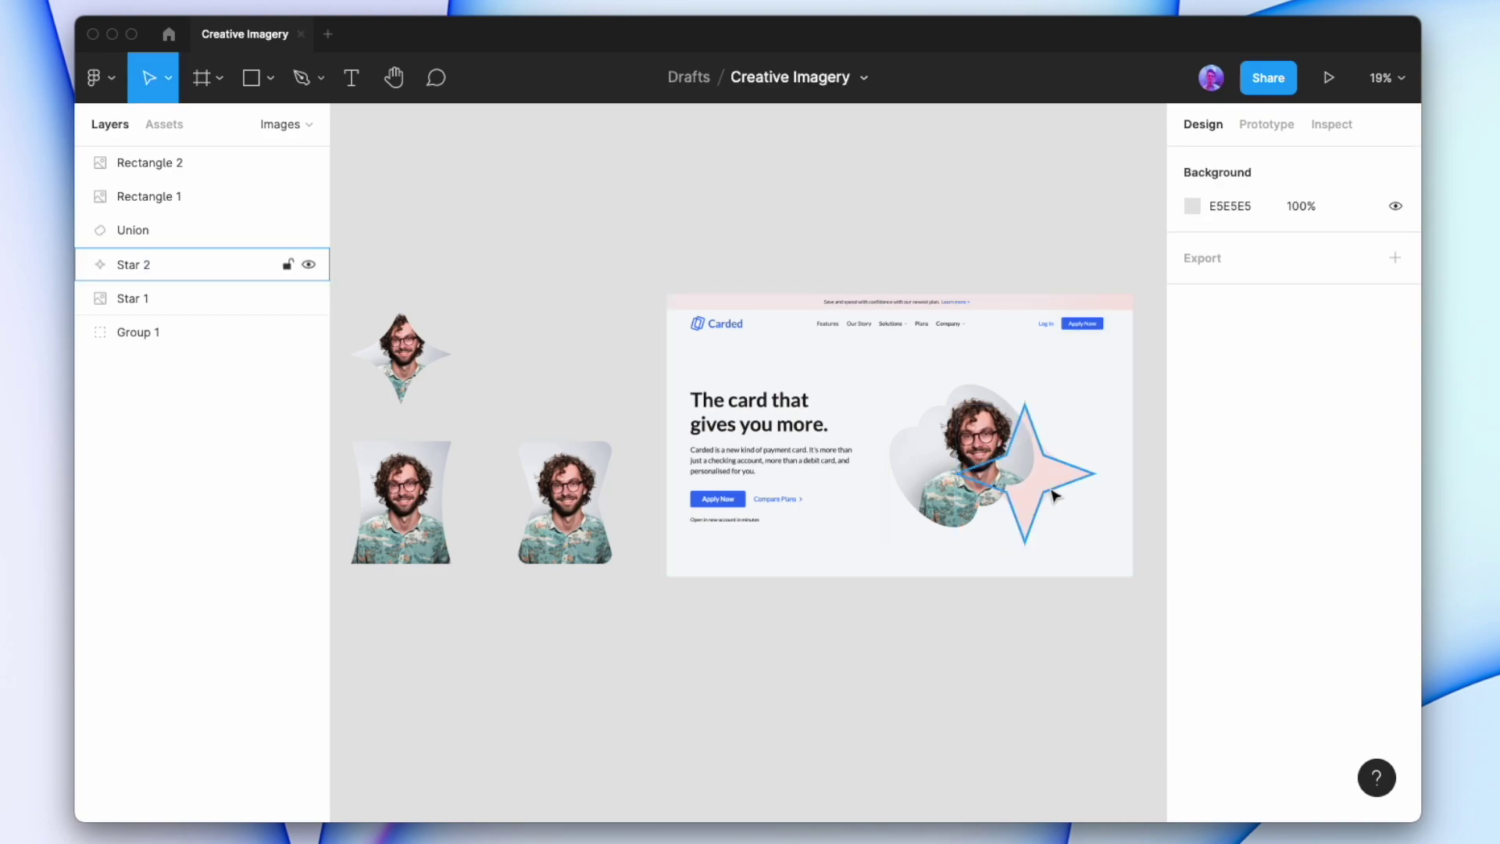
click(1047, 469)
drag(956, 405, 945, 394)
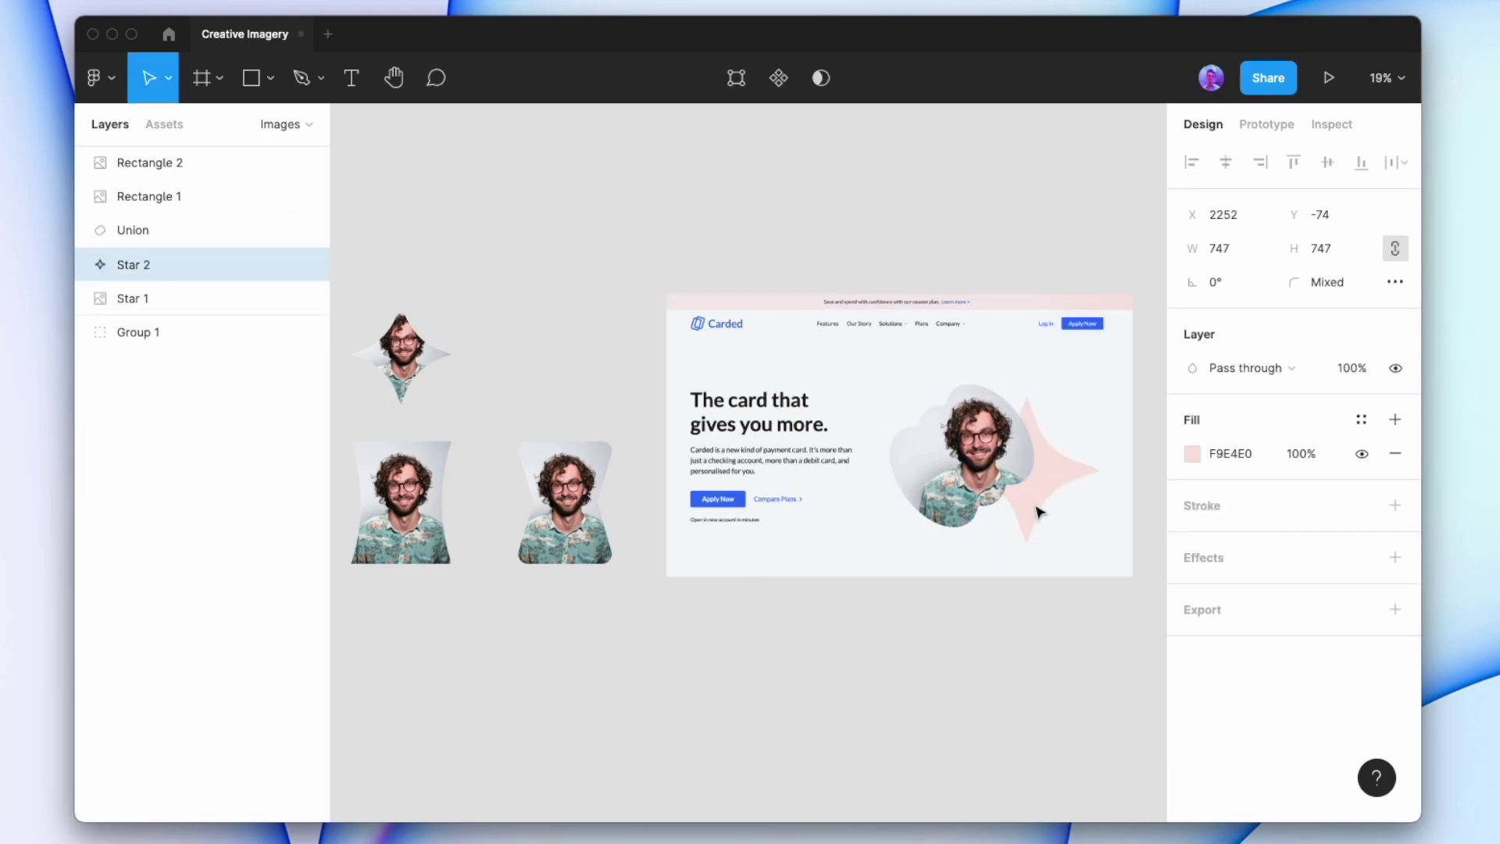
click(982, 672)
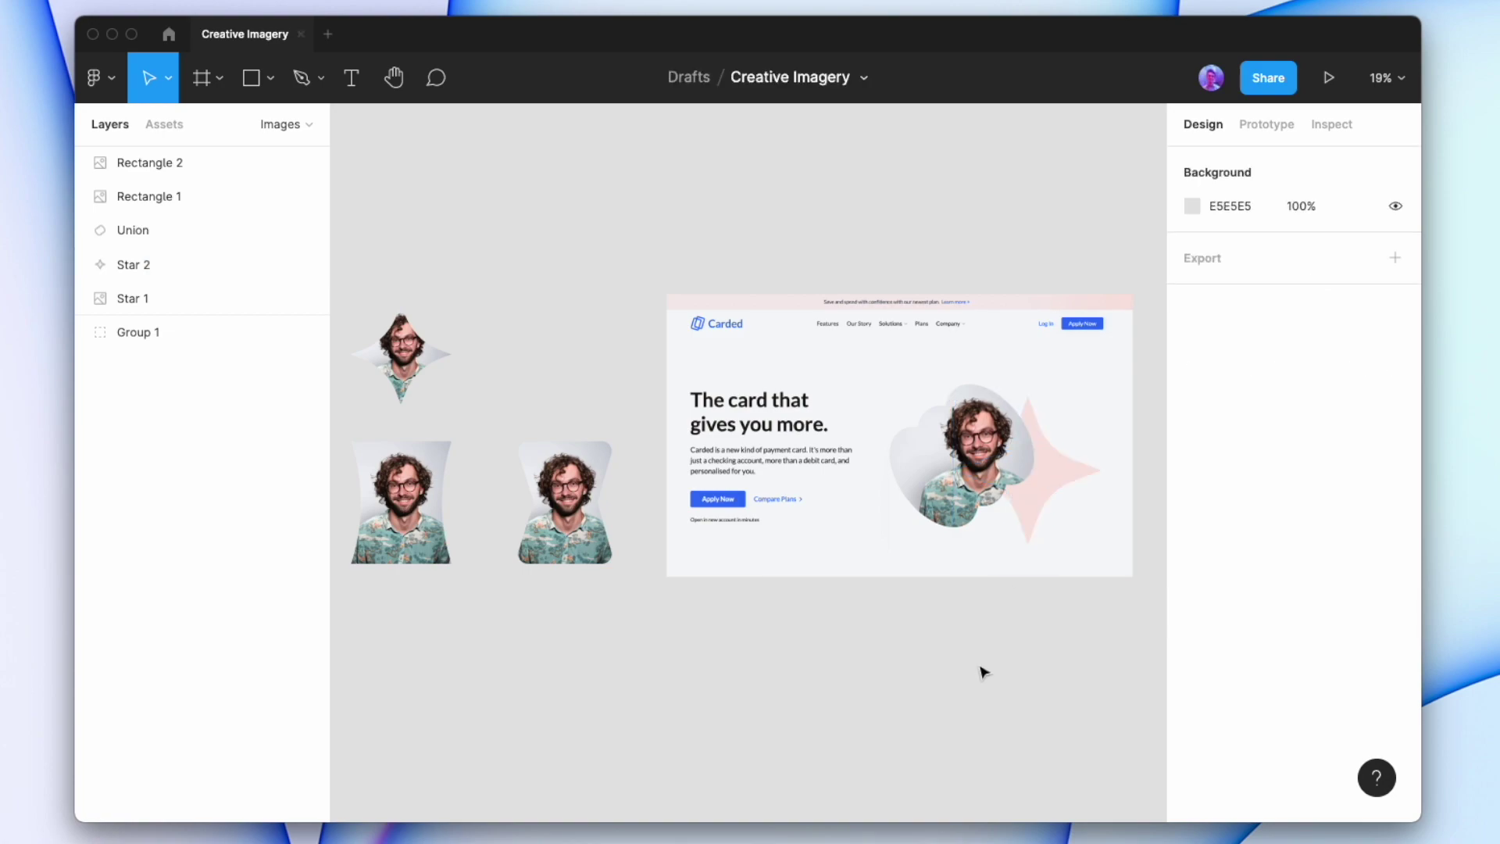
drag(703, 307, 672, 634)
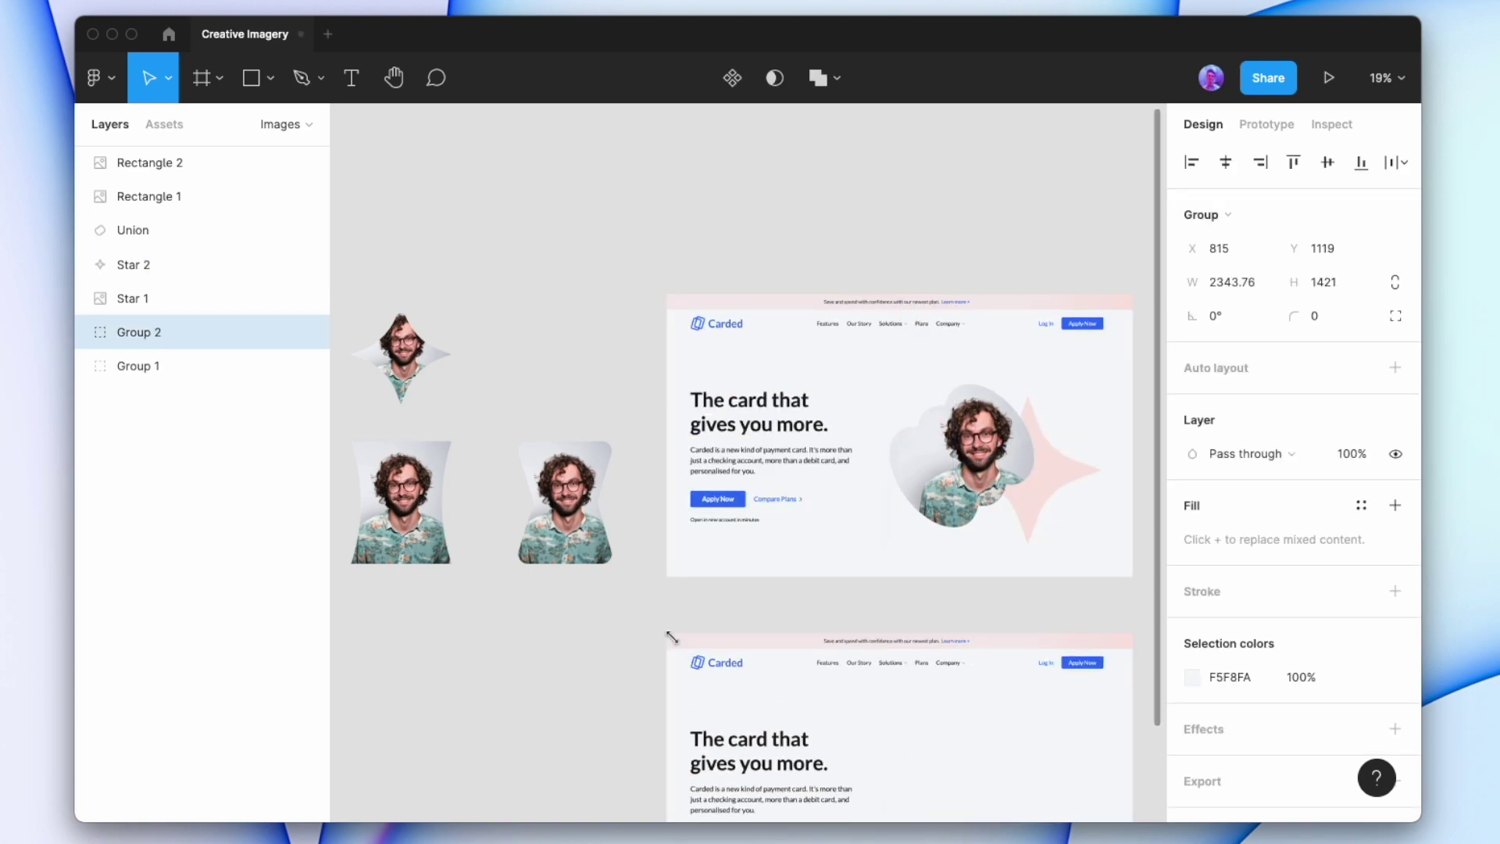
Move the hourglass portrait into the lower Carded page and resize it to 585×715
scroll(602, 635, down, 5)
scroll(552, 395, up, 2)
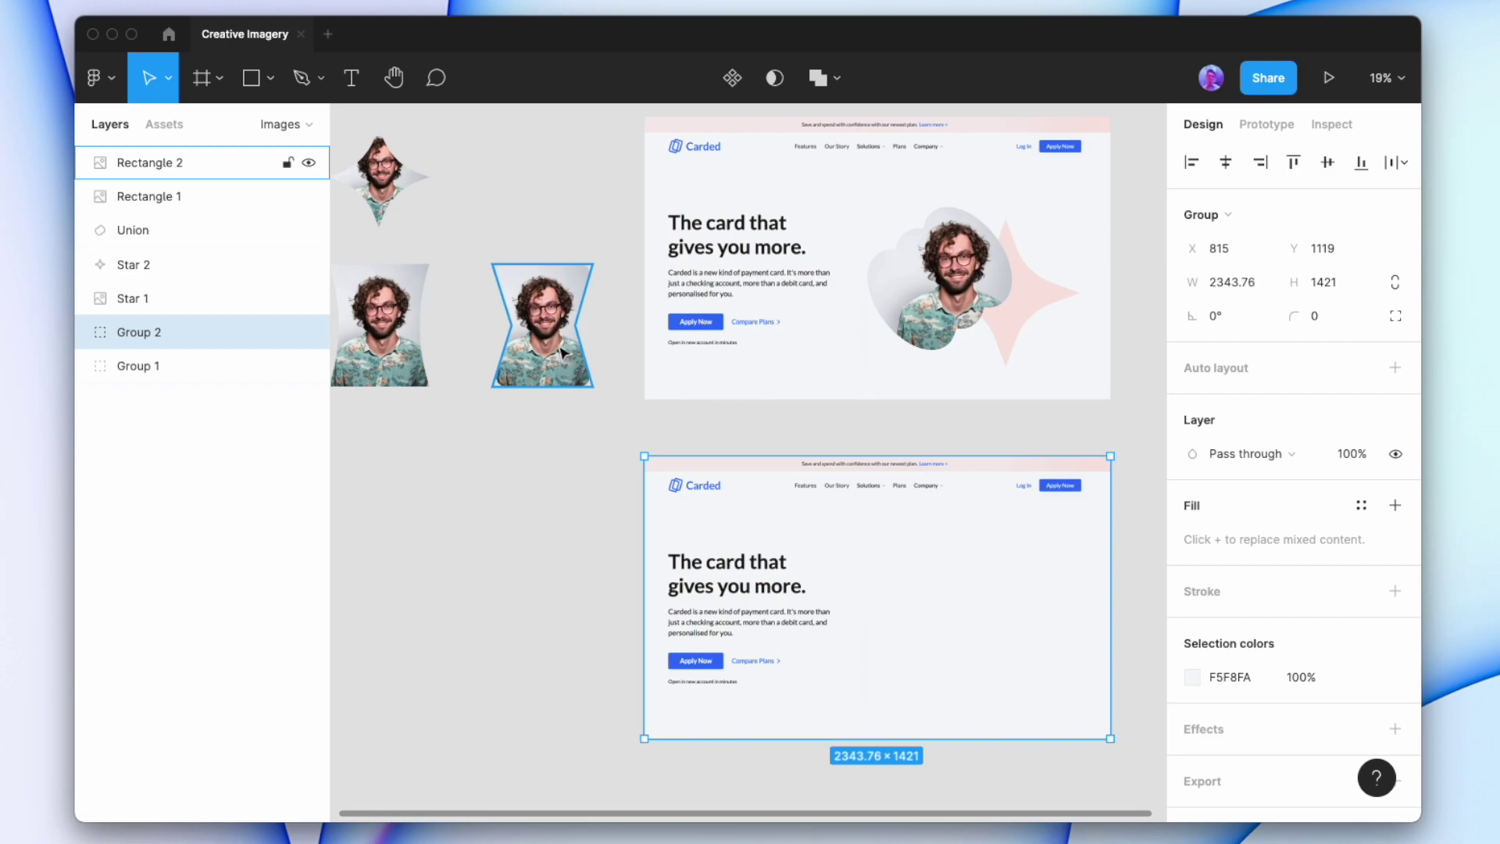
drag(544, 344, 958, 645)
mouse_move(998, 571)
mouse_down()
mouse_move(1019, 553)
mouse_move(1005, 554)
mouse_up()
Add a blue 316DF1 outline to the hourglass portrait, initially 4 thick
click(1395, 506)
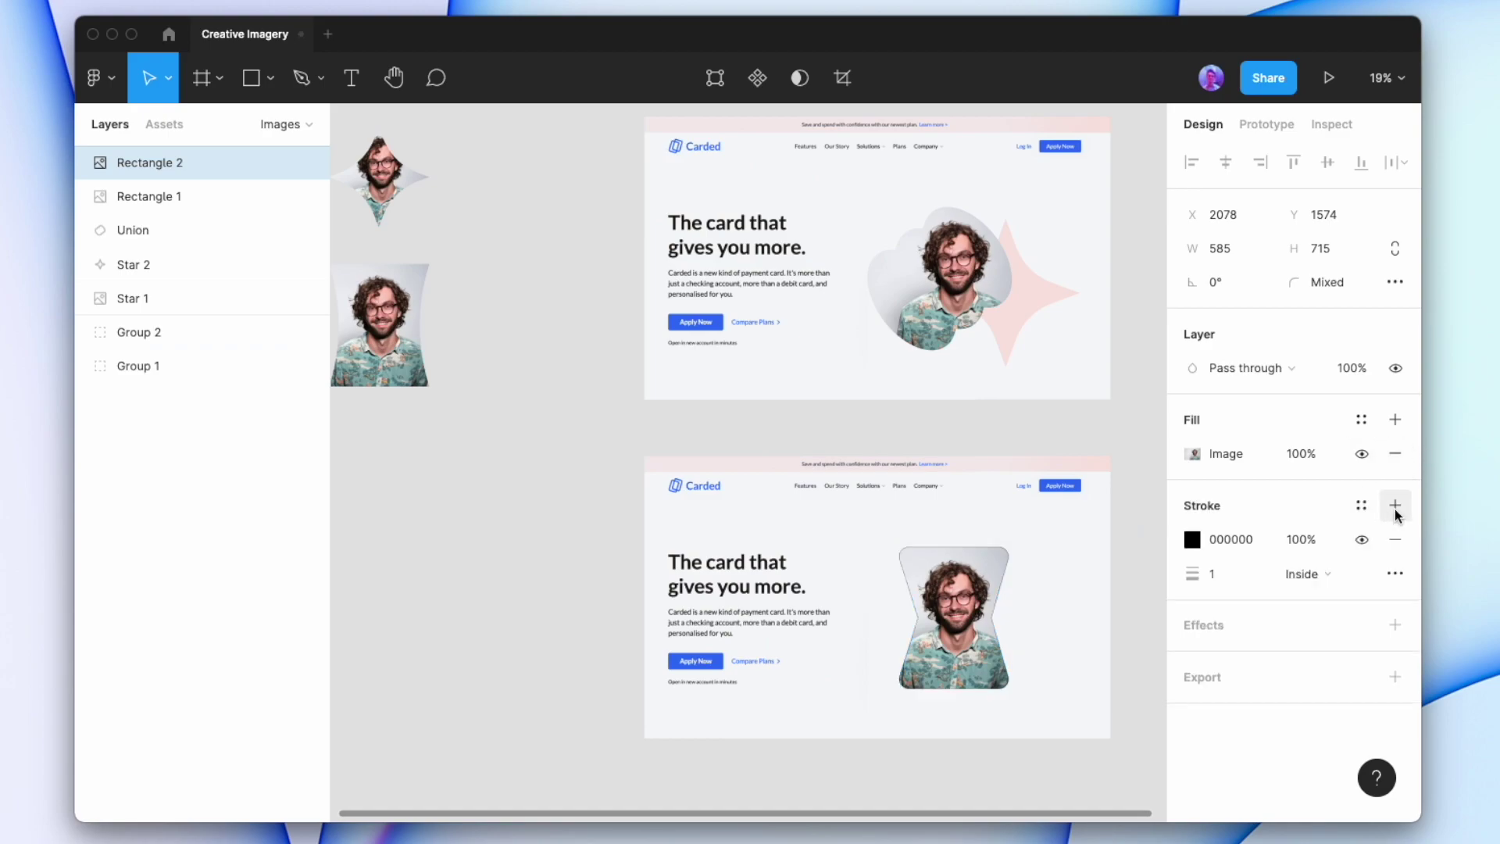
click(1231, 577)
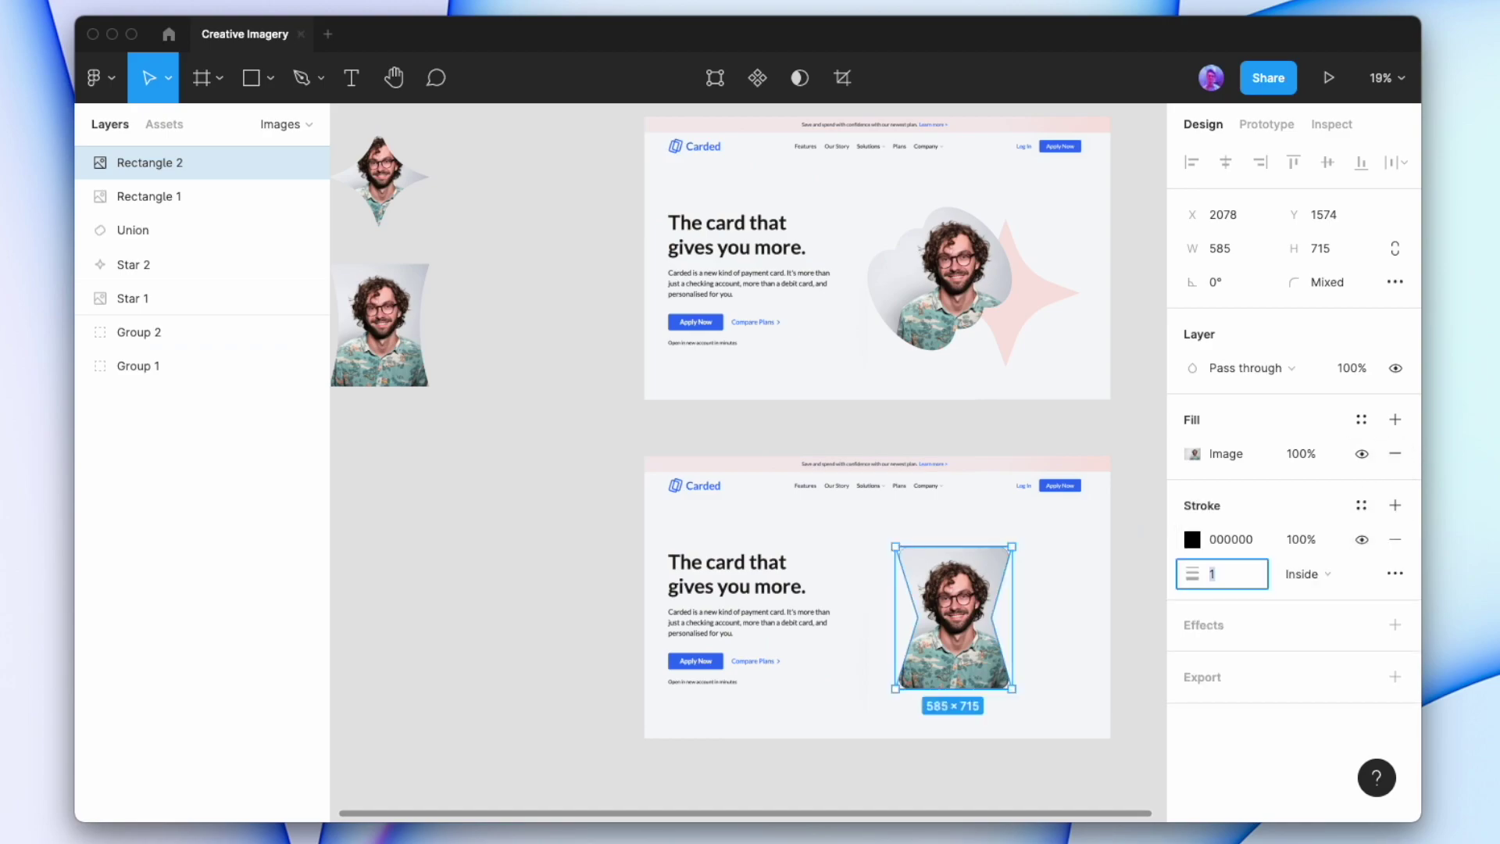
text(4)
key(Return)
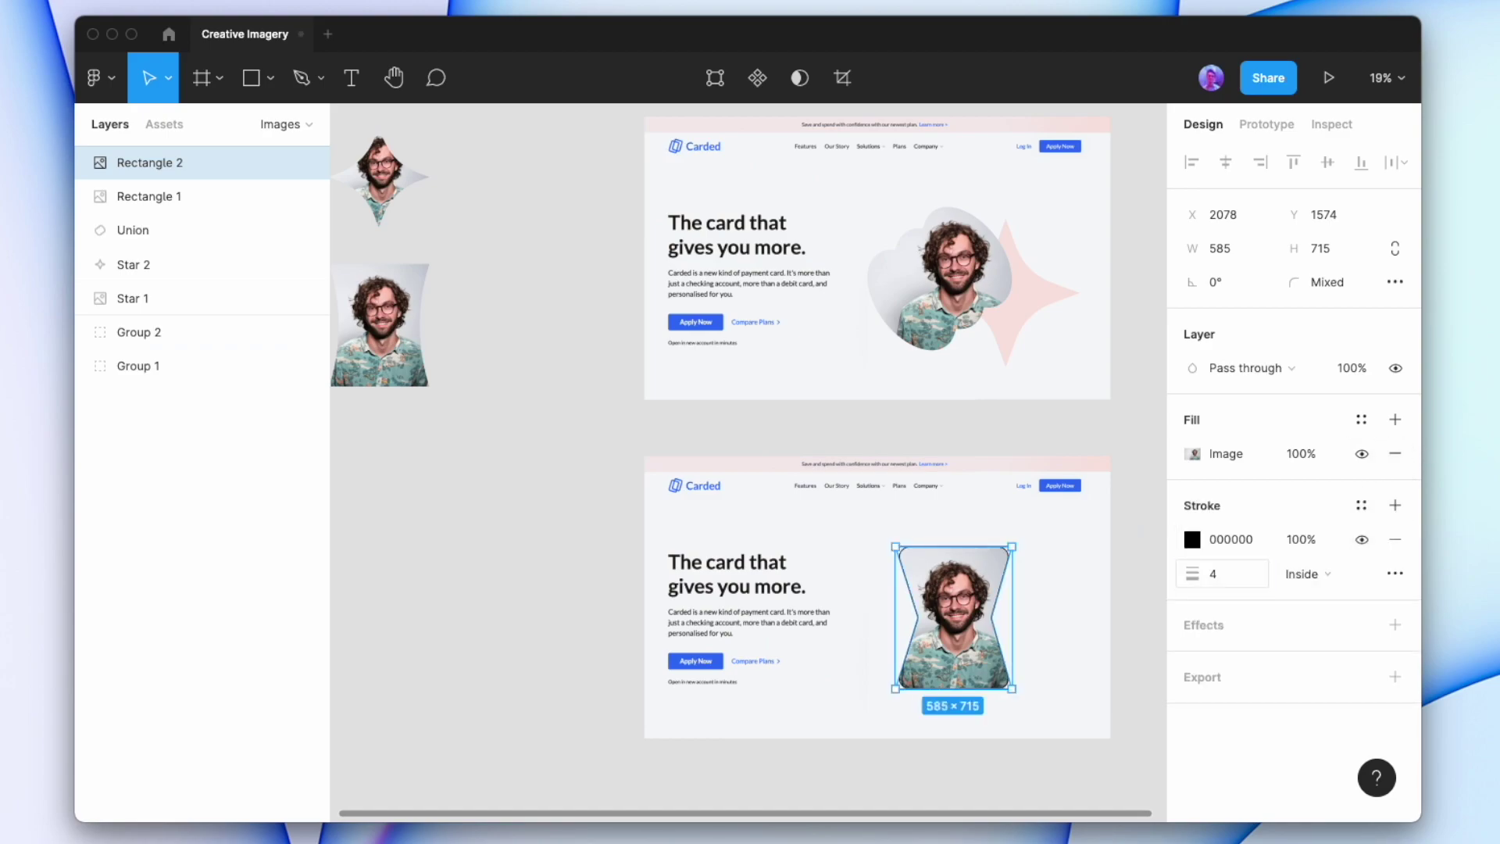
click(1189, 539)
Increase the hourglass portrait's outline thickness to 8
click(693, 624)
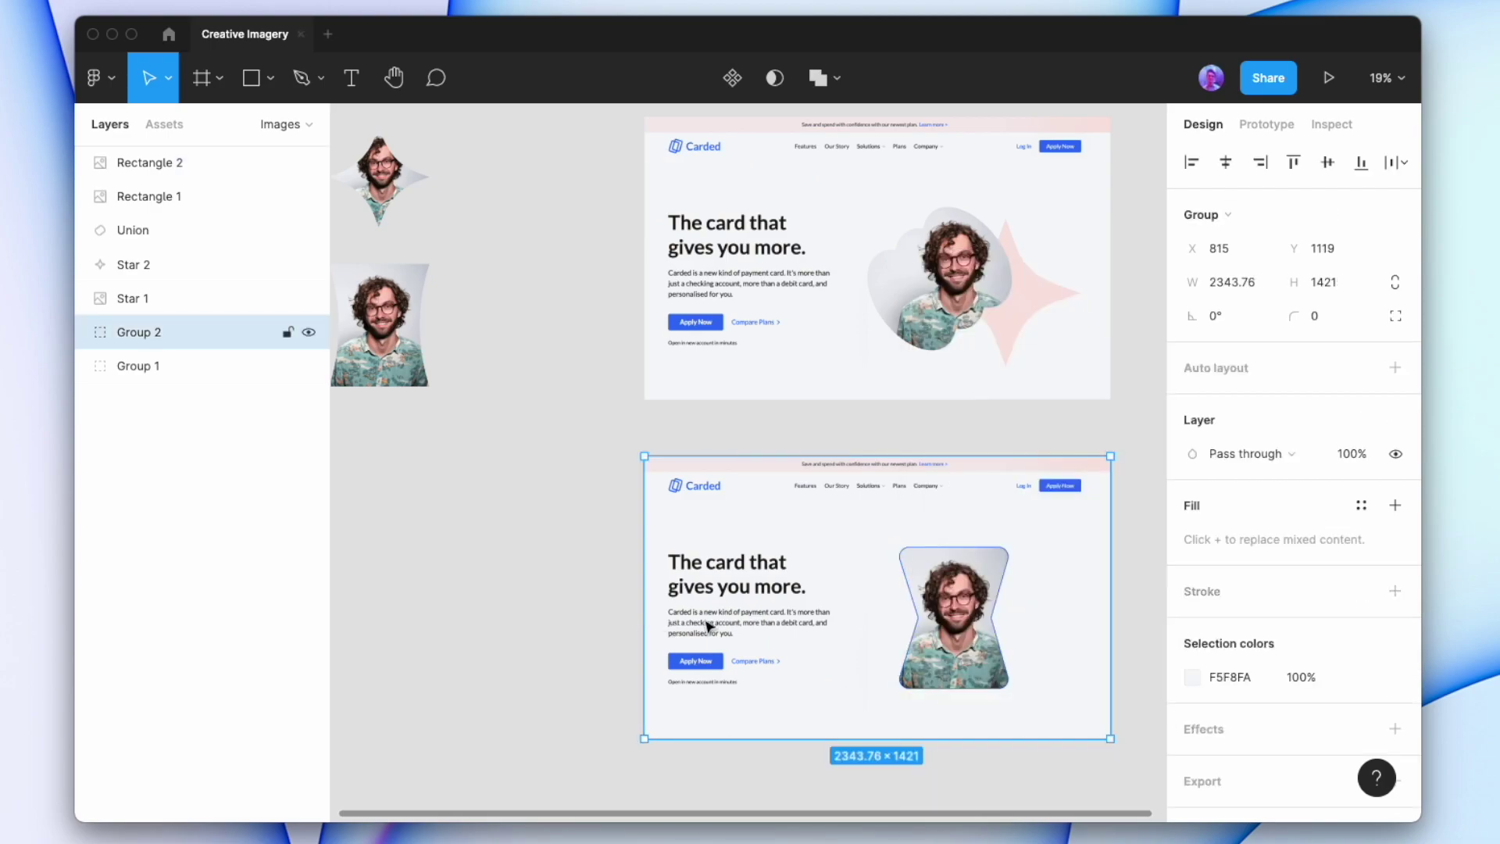
scroll(703, 593, right, 2)
scroll(707, 572, up, 5)
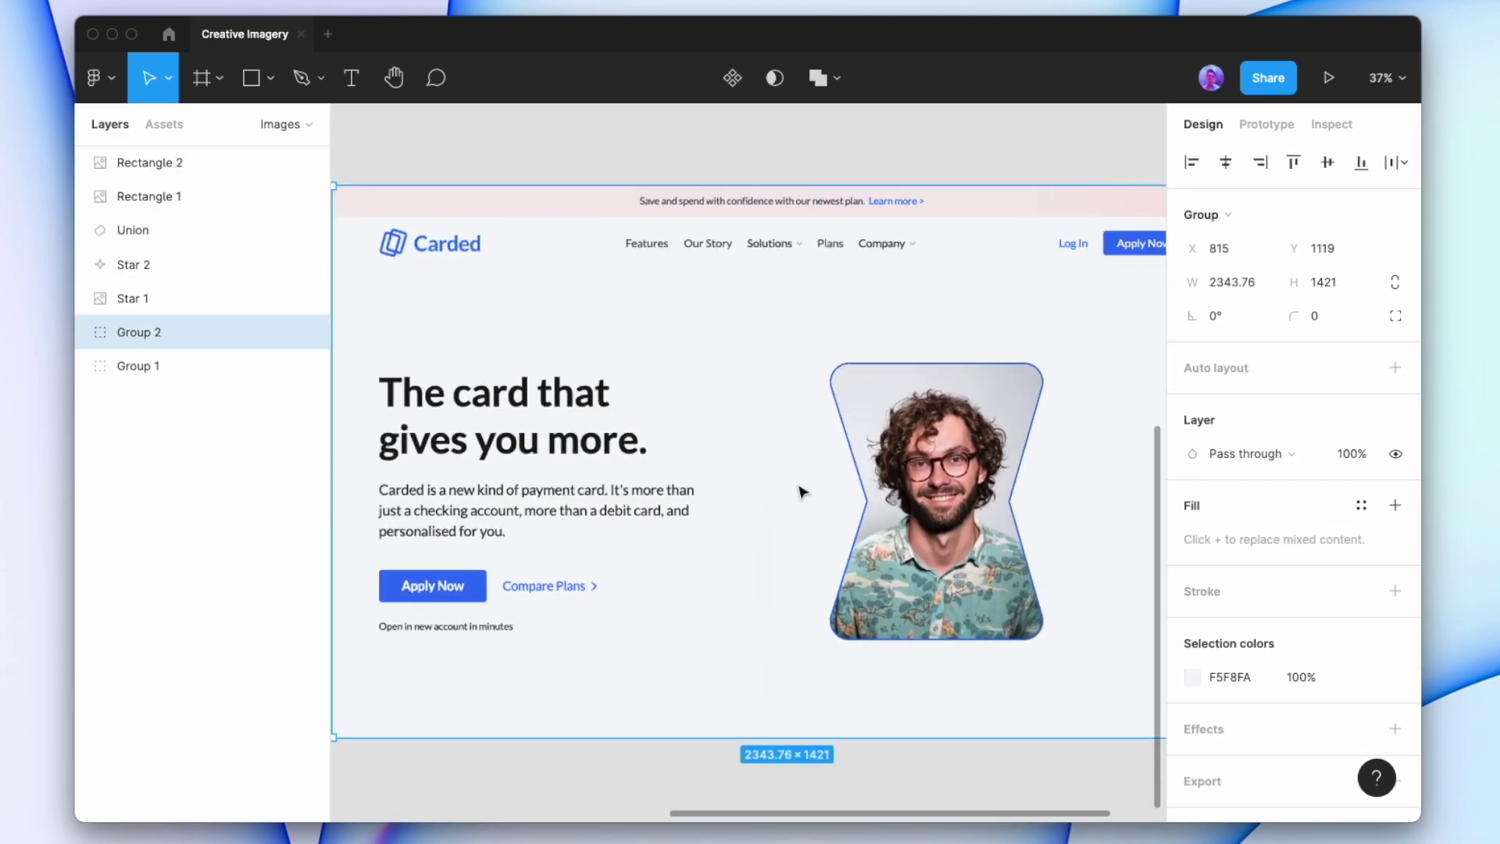
click(930, 766)
scroll(922, 758, down, 1)
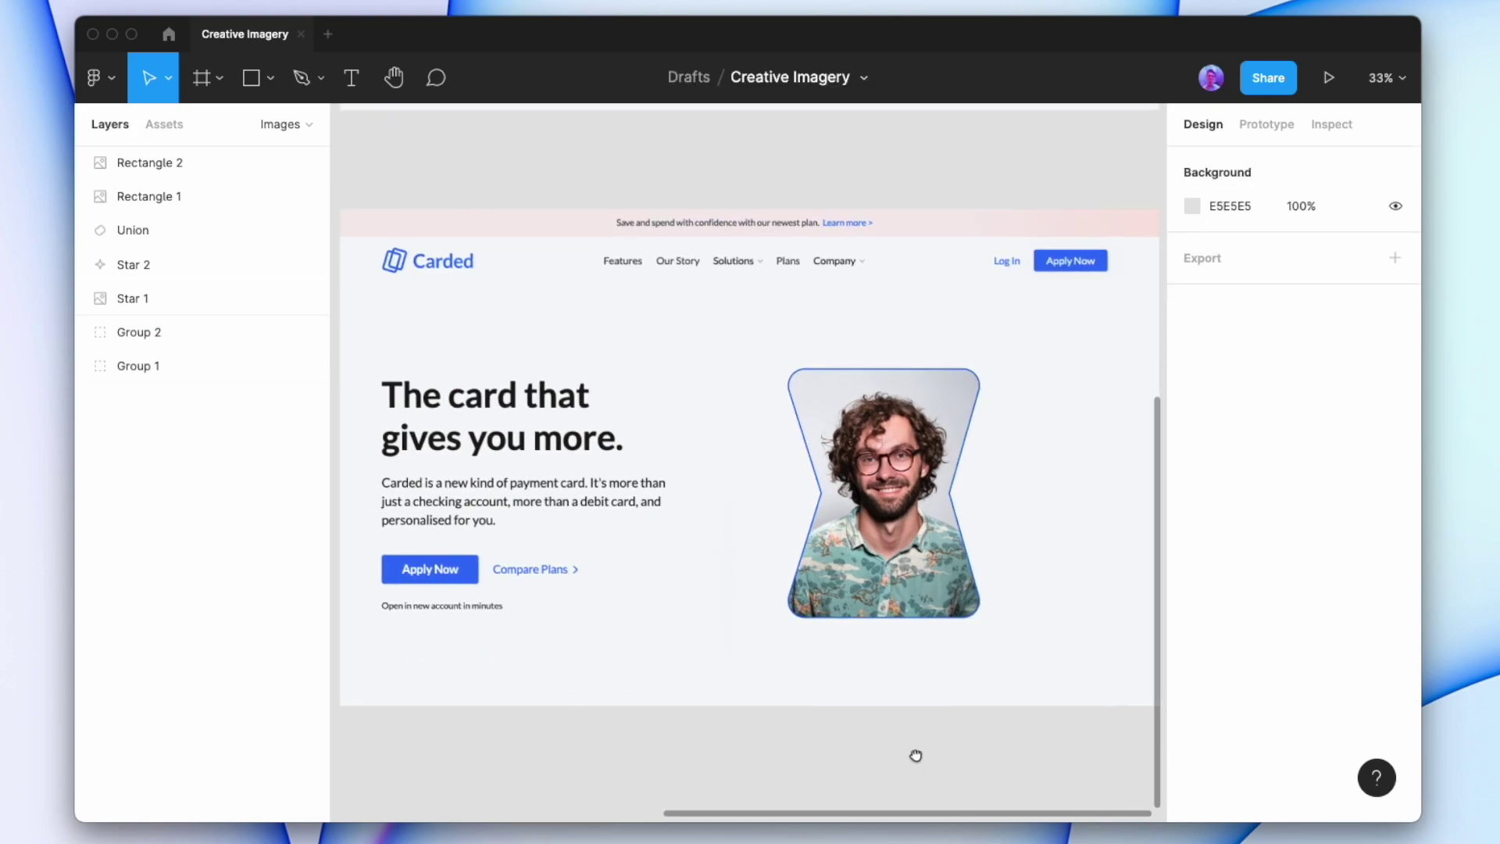
click(883, 500)
click(1245, 575)
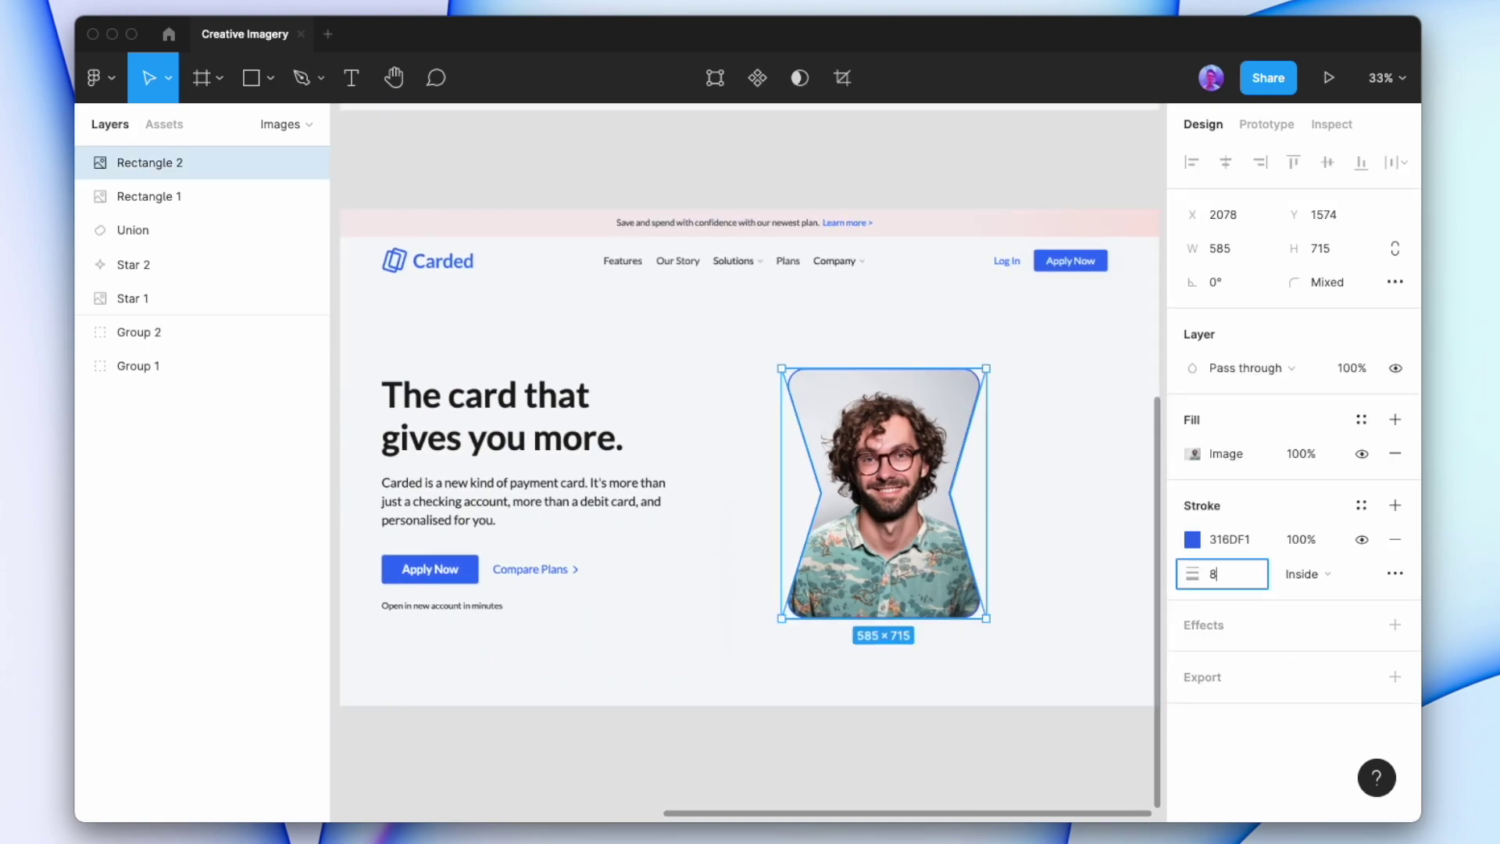
text(8)
click(987, 736)
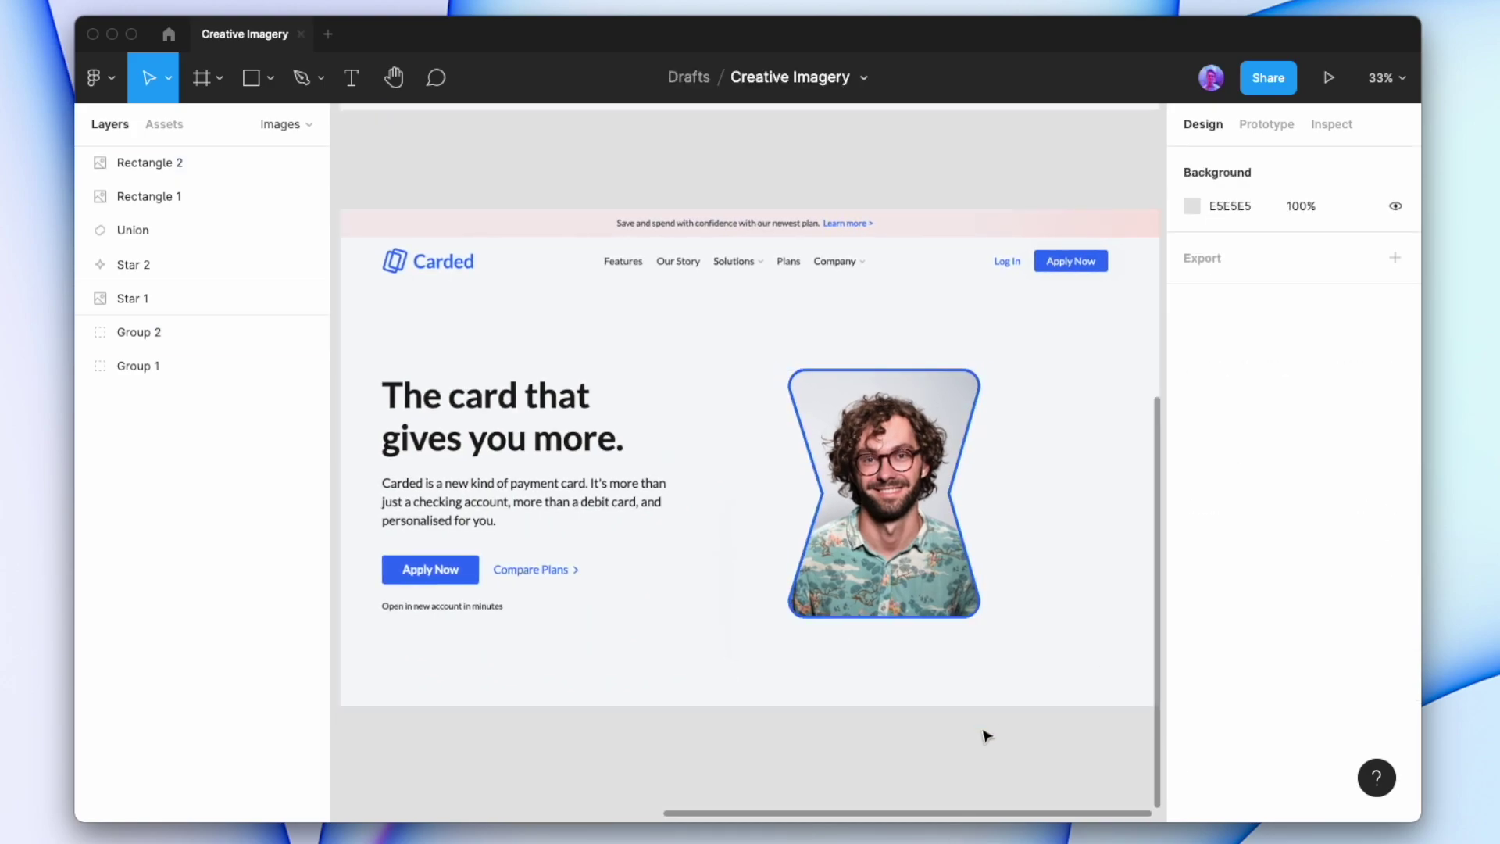
scroll(781, 508, down, 3)
click(514, 310)
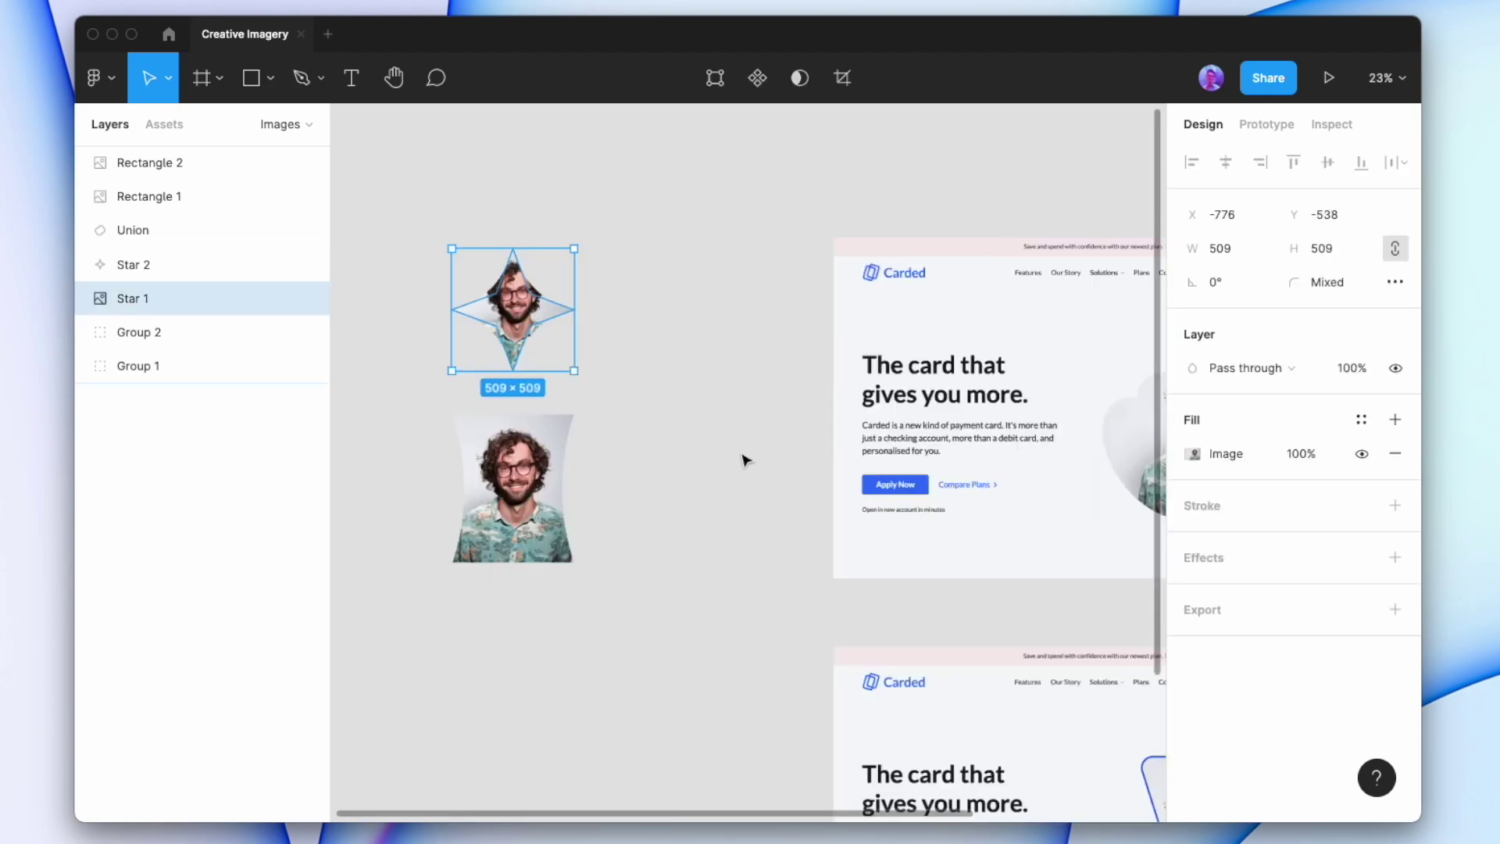
Paste a copy of the star beside the hourglass photo, rotated and enlarged
scroll(859, 429, down, 5)
scroll(971, 497, up, 3)
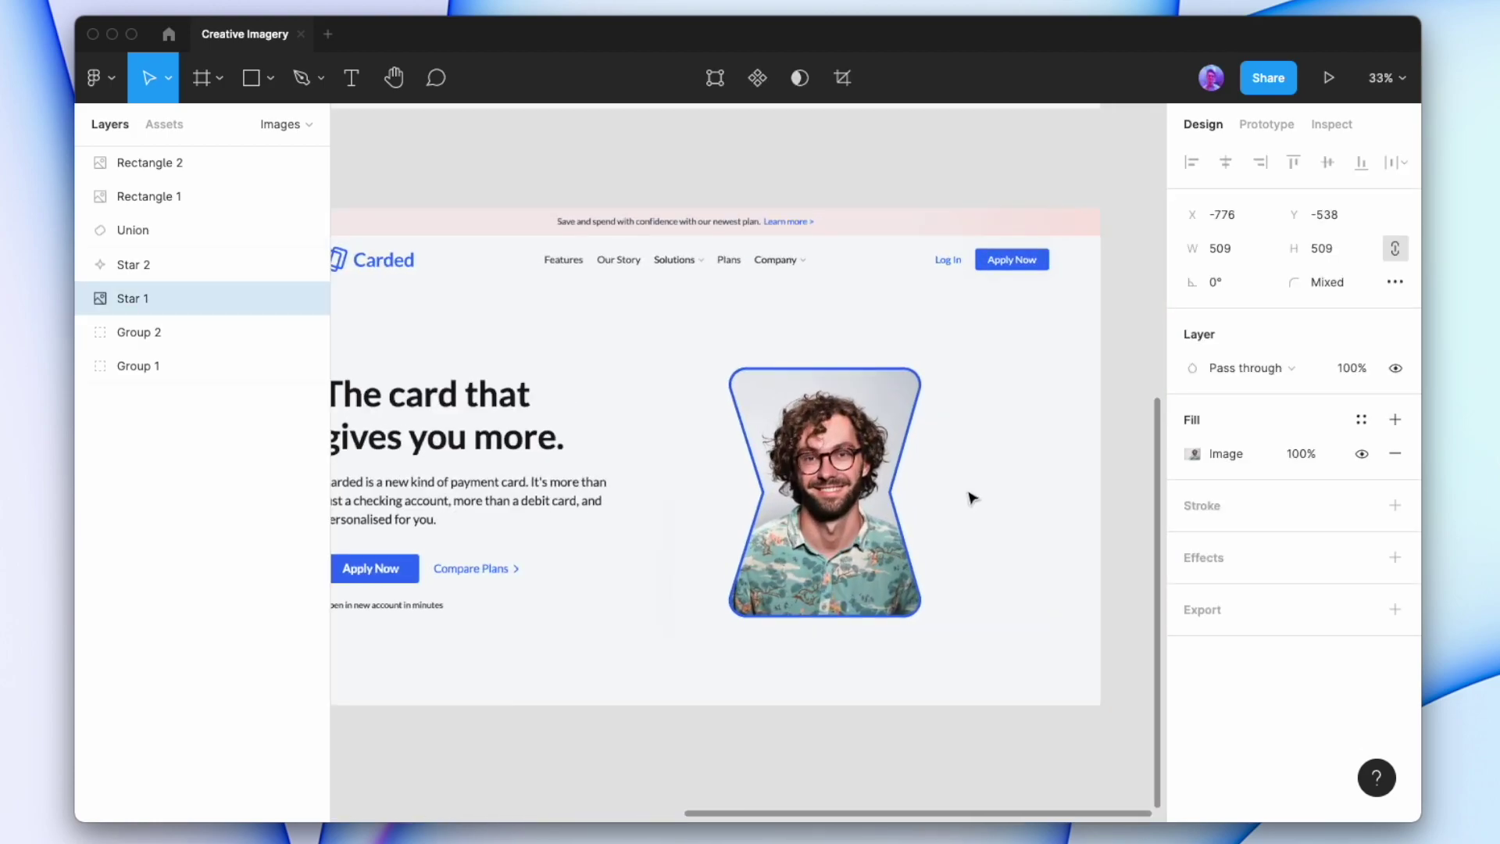
key(ctrl+v)
drag(664, 419, 797, 441)
drag(977, 312, 998, 353)
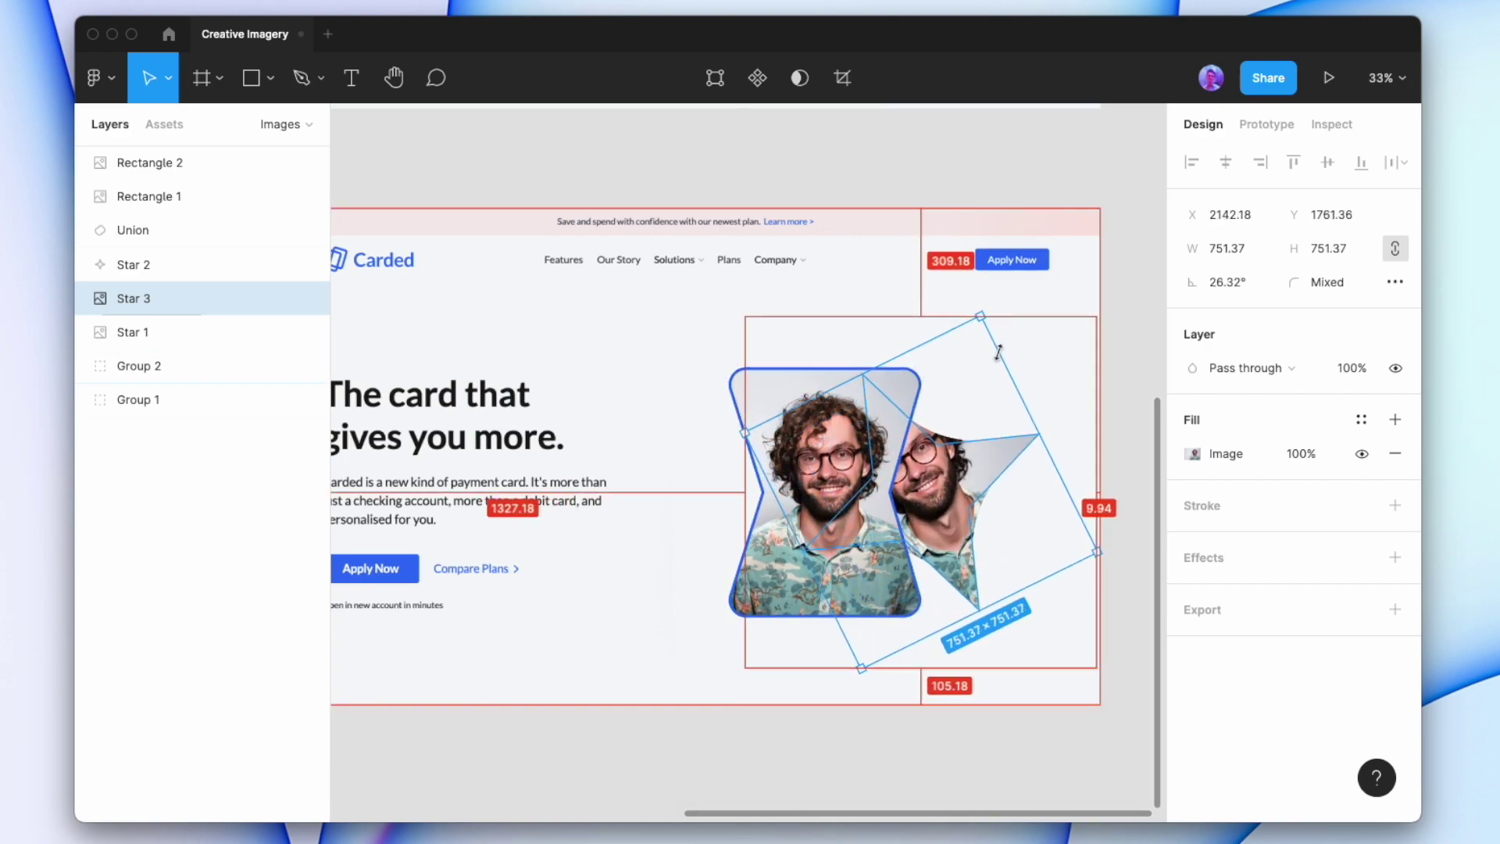
Change the pasted star's fill to solid light blue CBE5F8
click(1193, 453)
click(946, 316)
click(975, 189)
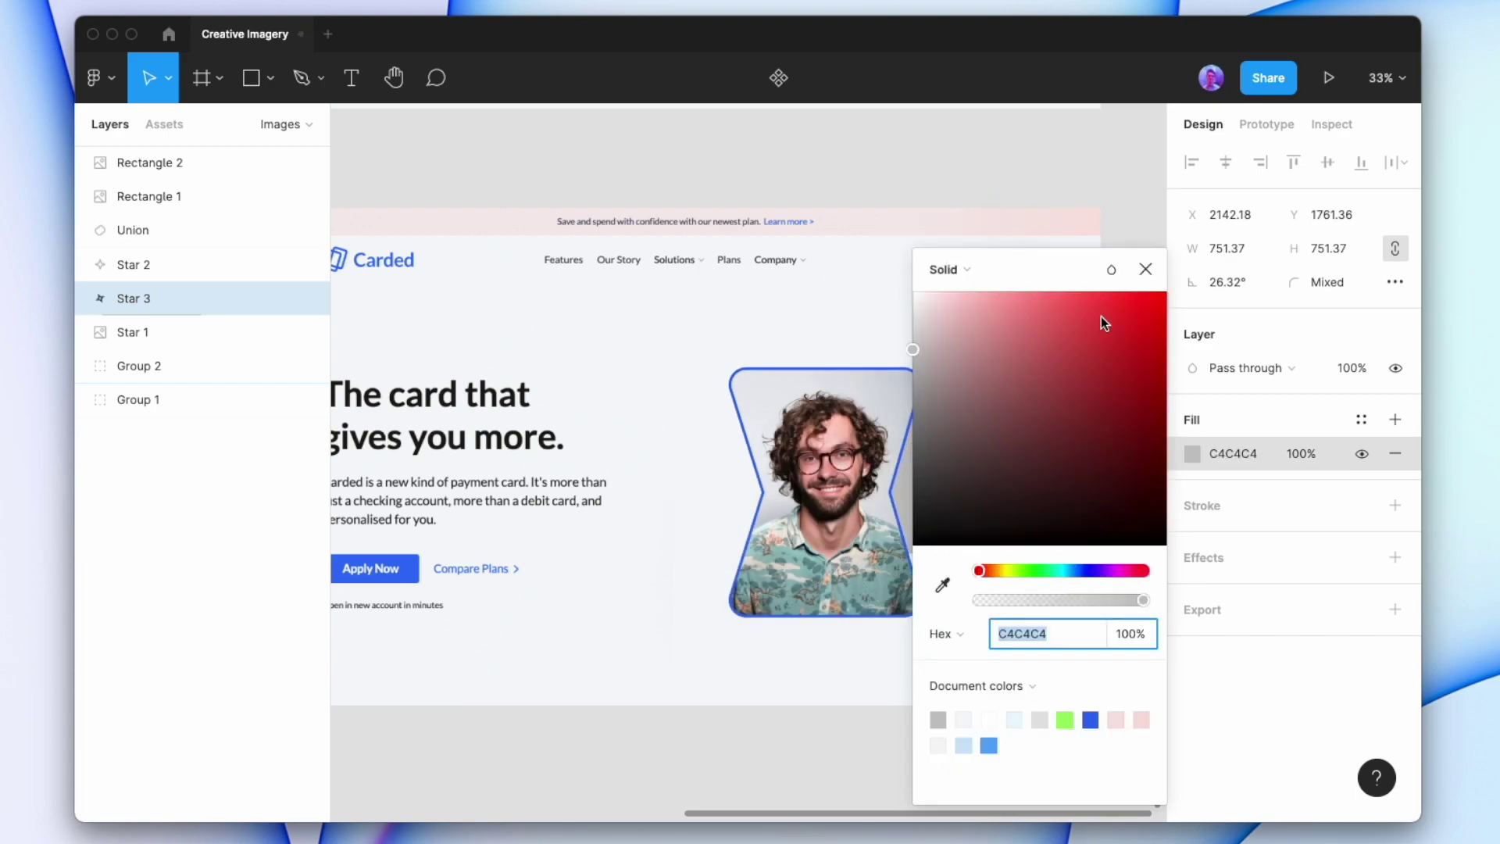
click(967, 745)
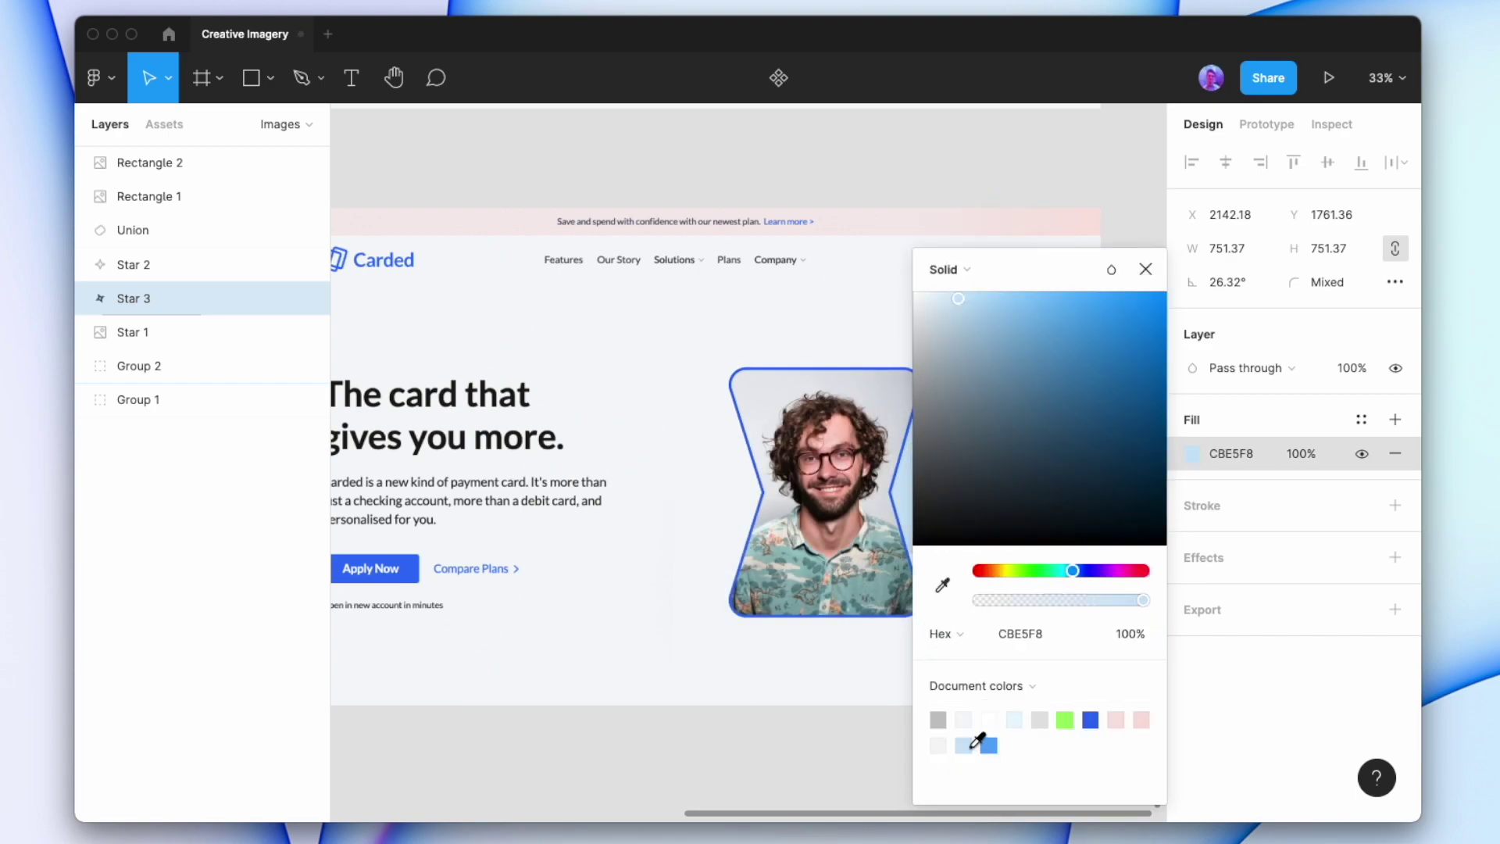
click(1144, 238)
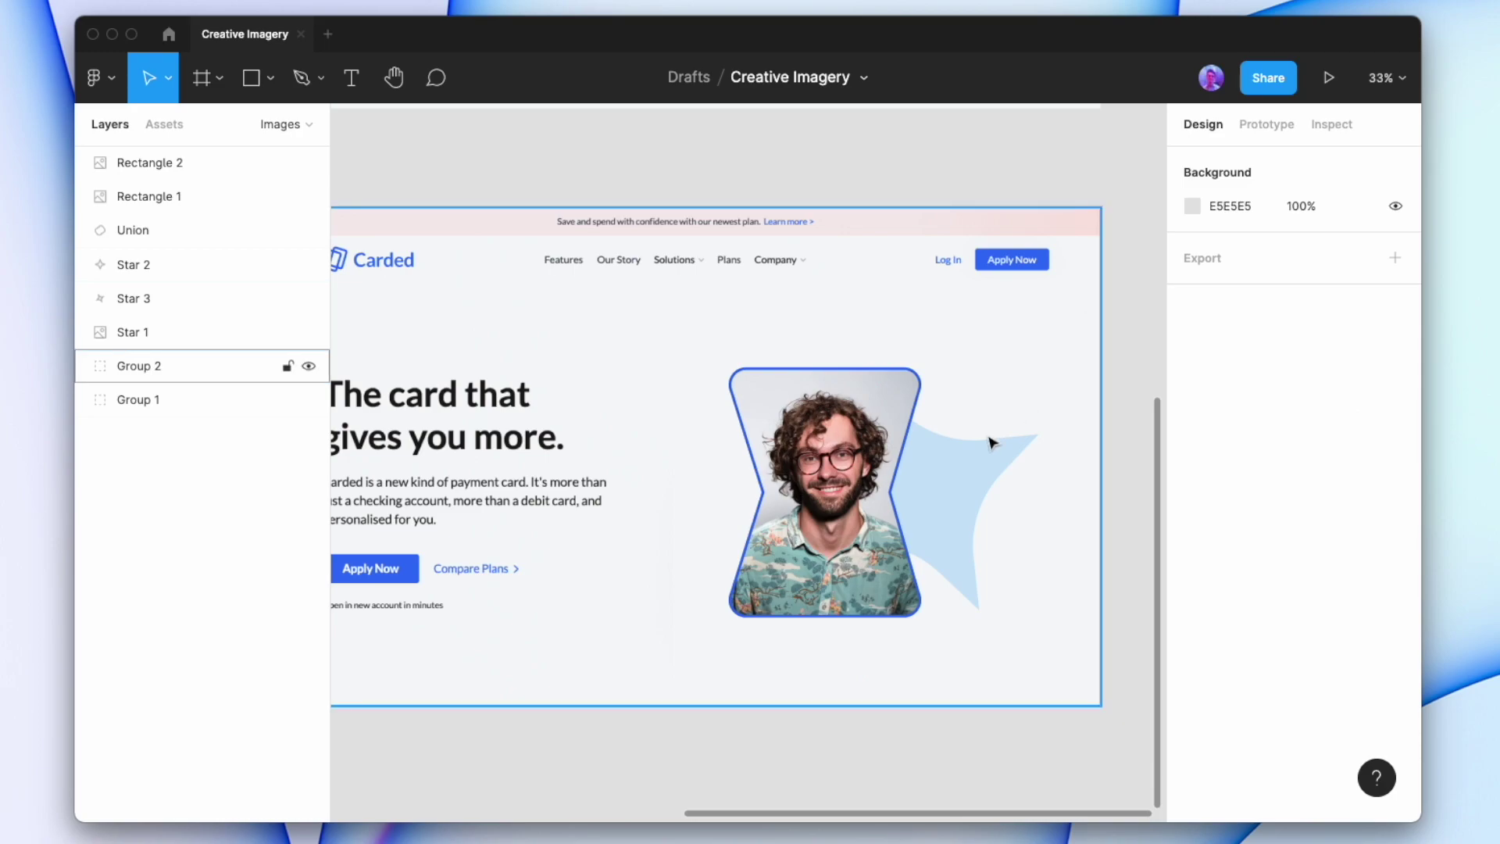
Try an 8-thick pale-pink outline on the star, then remove it
click(954, 504)
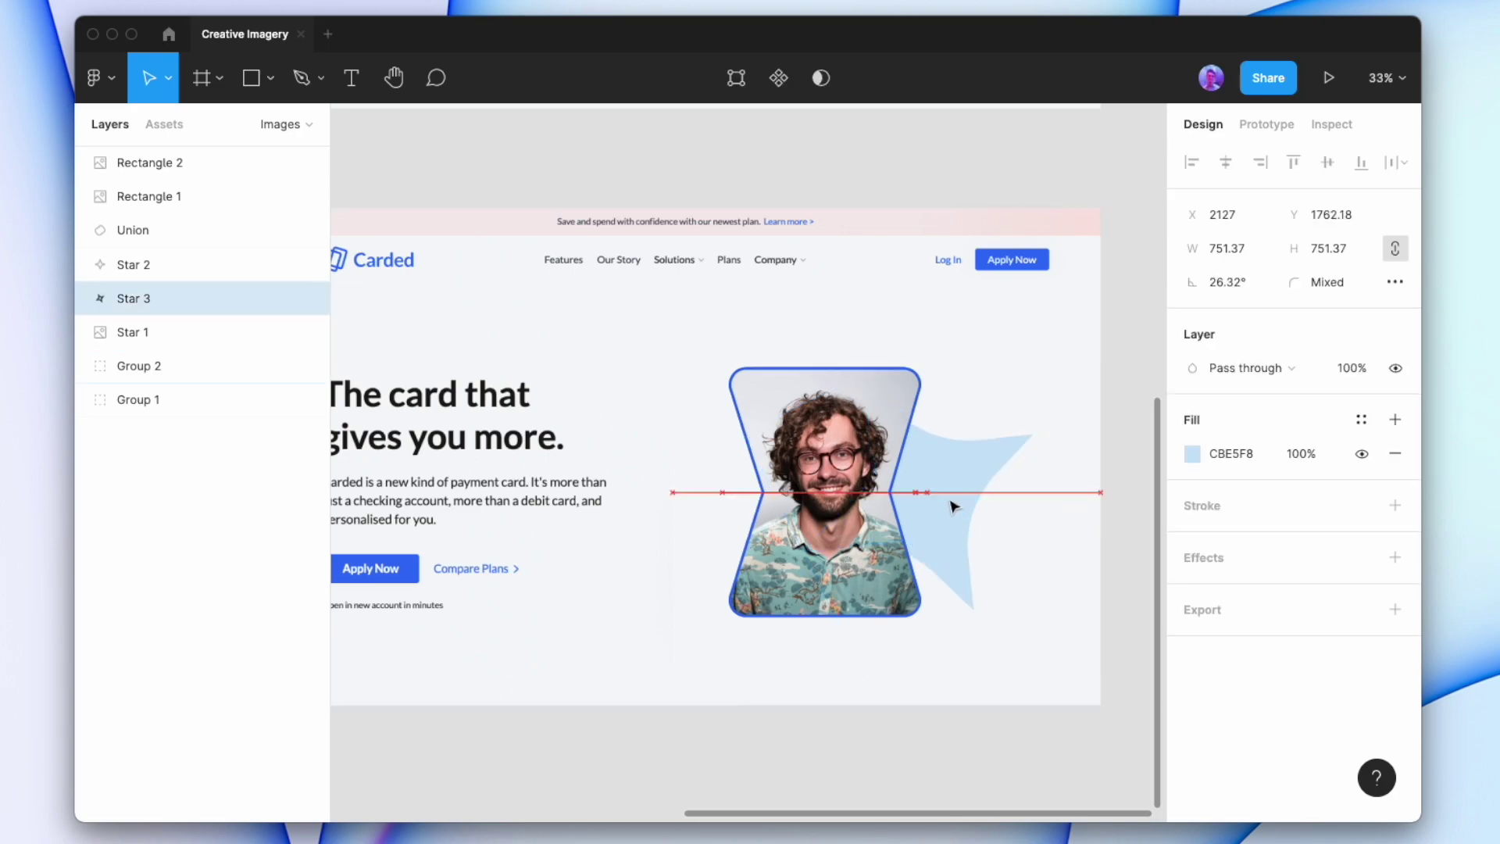
click(1396, 504)
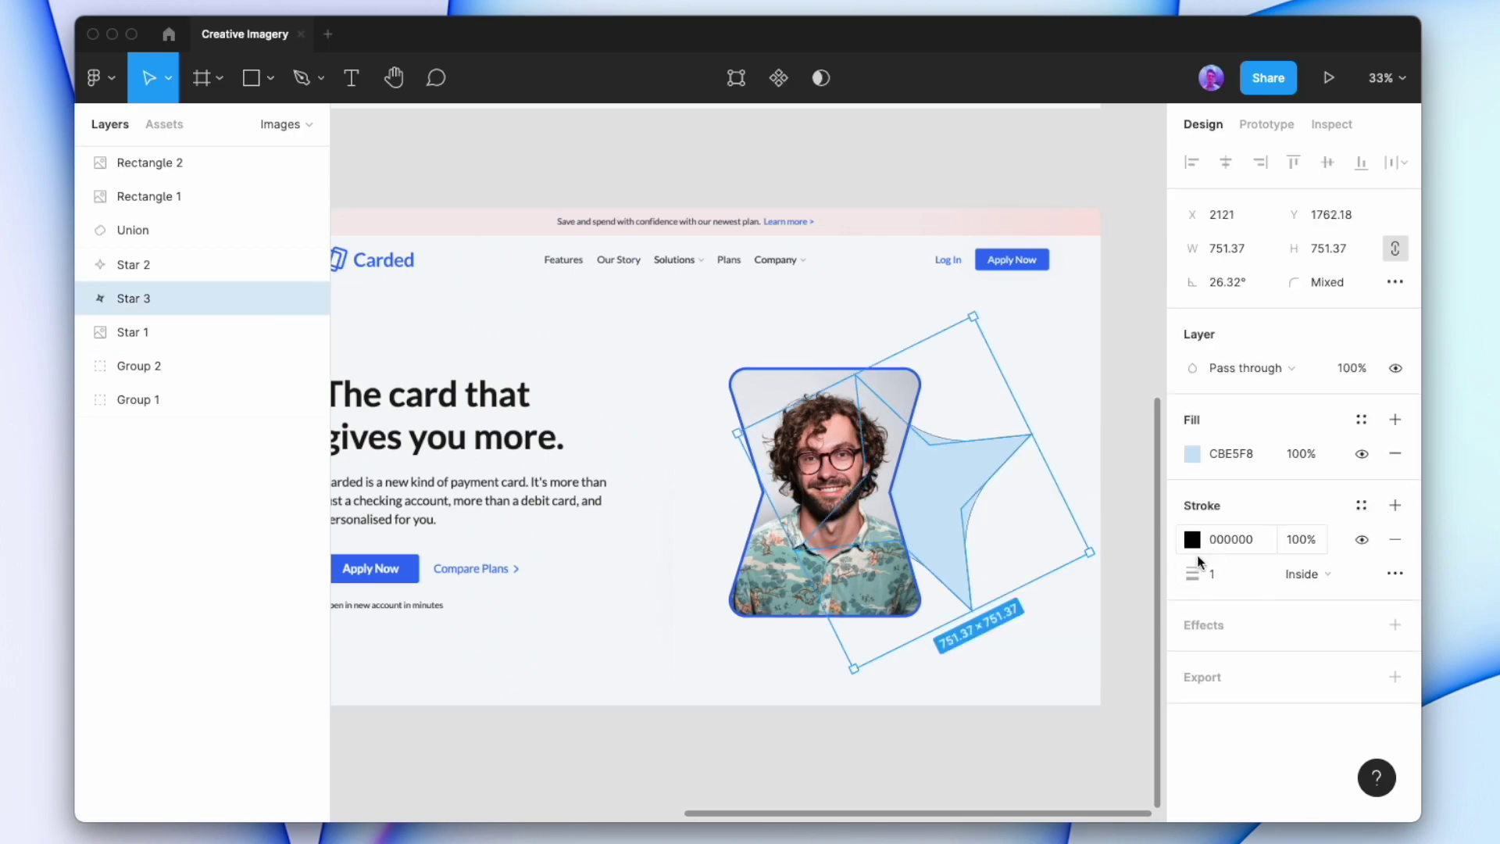
click(1193, 546)
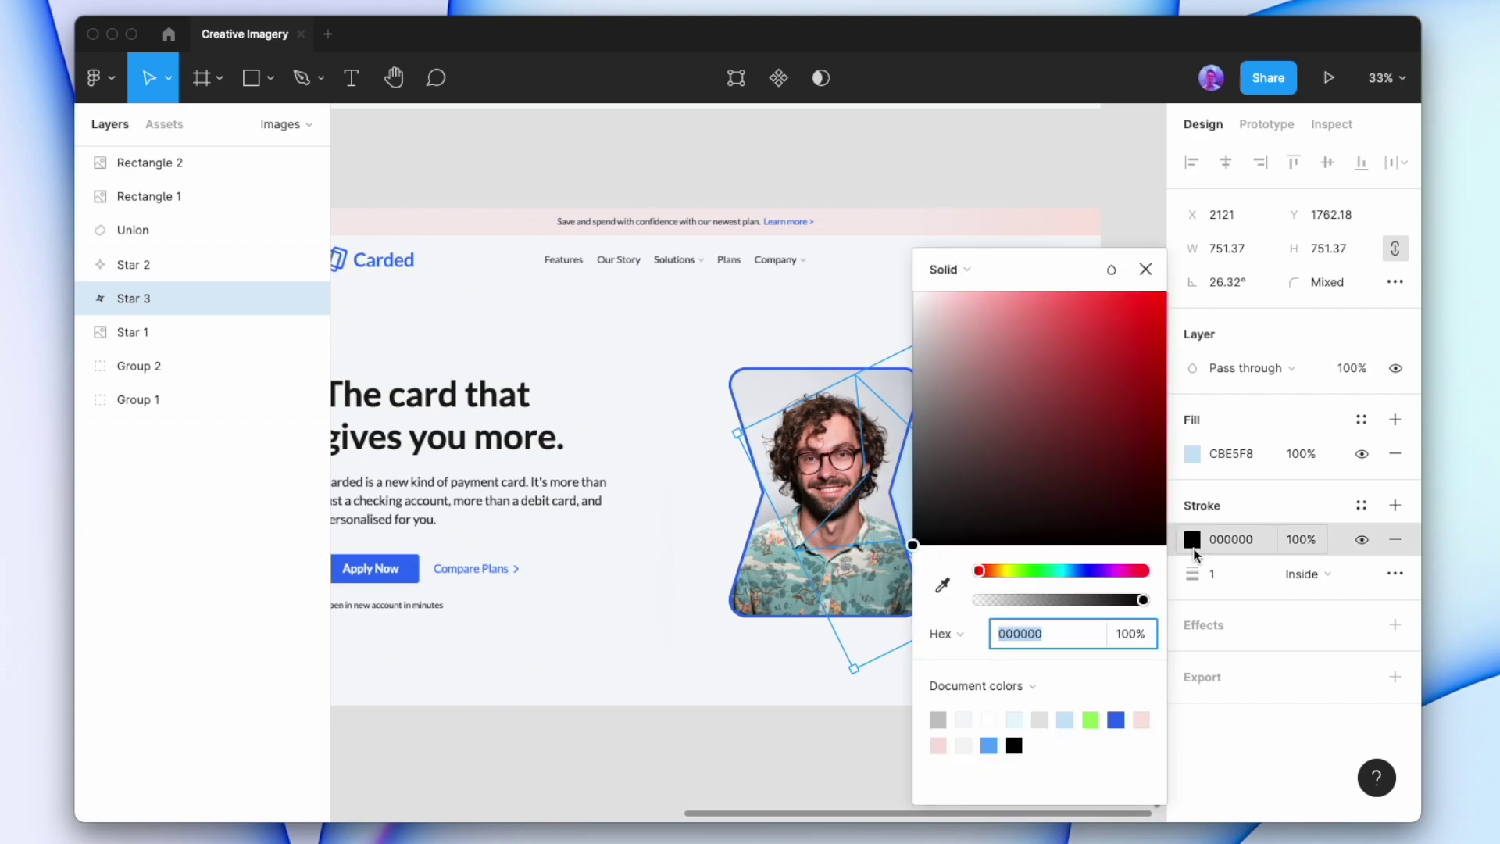
click(940, 747)
text(8)
key(Return)
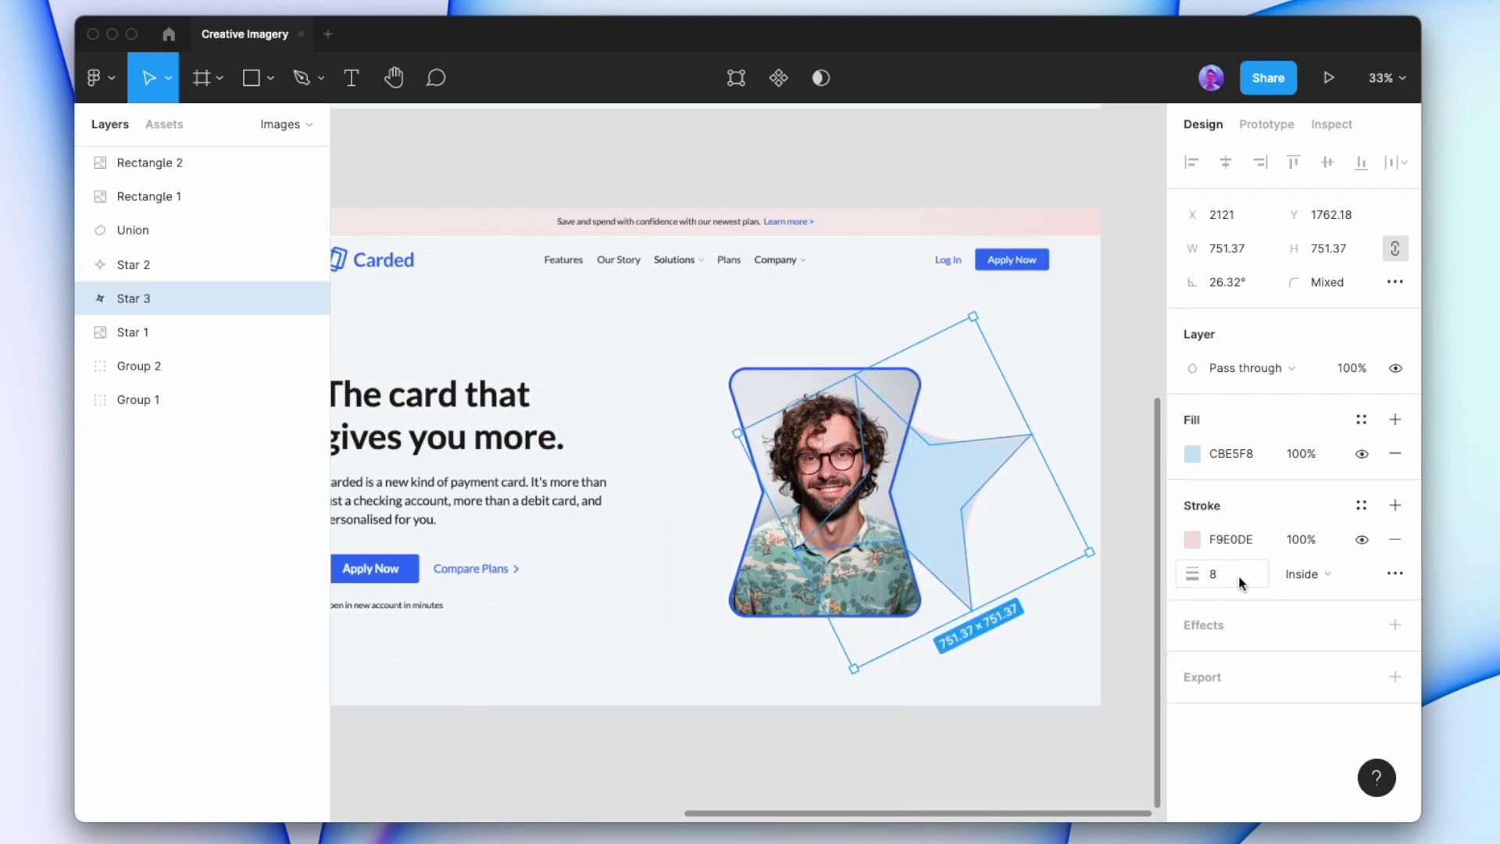
click(998, 191)
scroll(997, 191, left, 2)
click(988, 485)
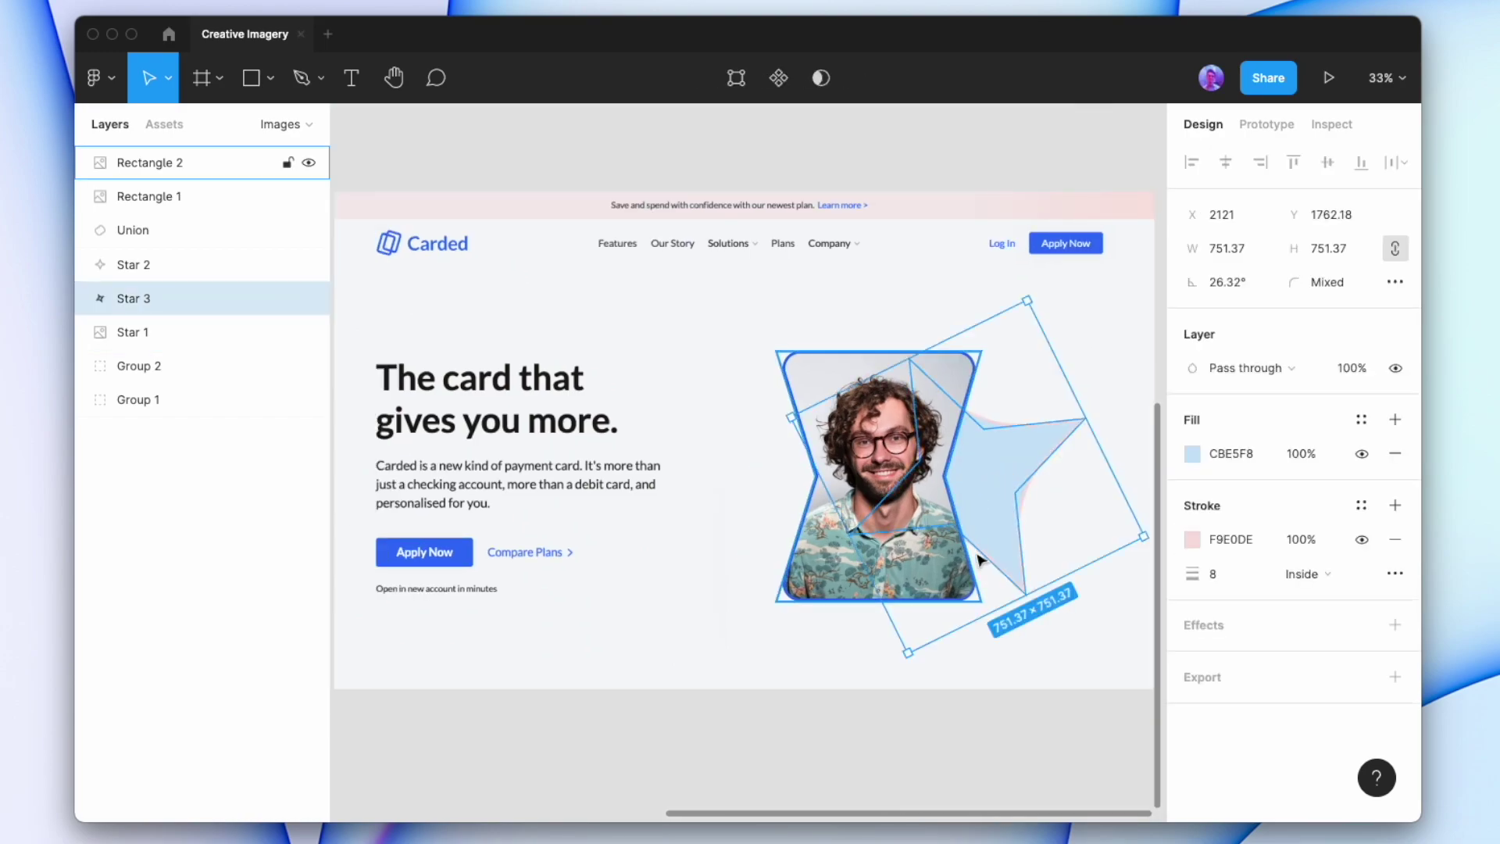
click(1395, 539)
click(1082, 173)
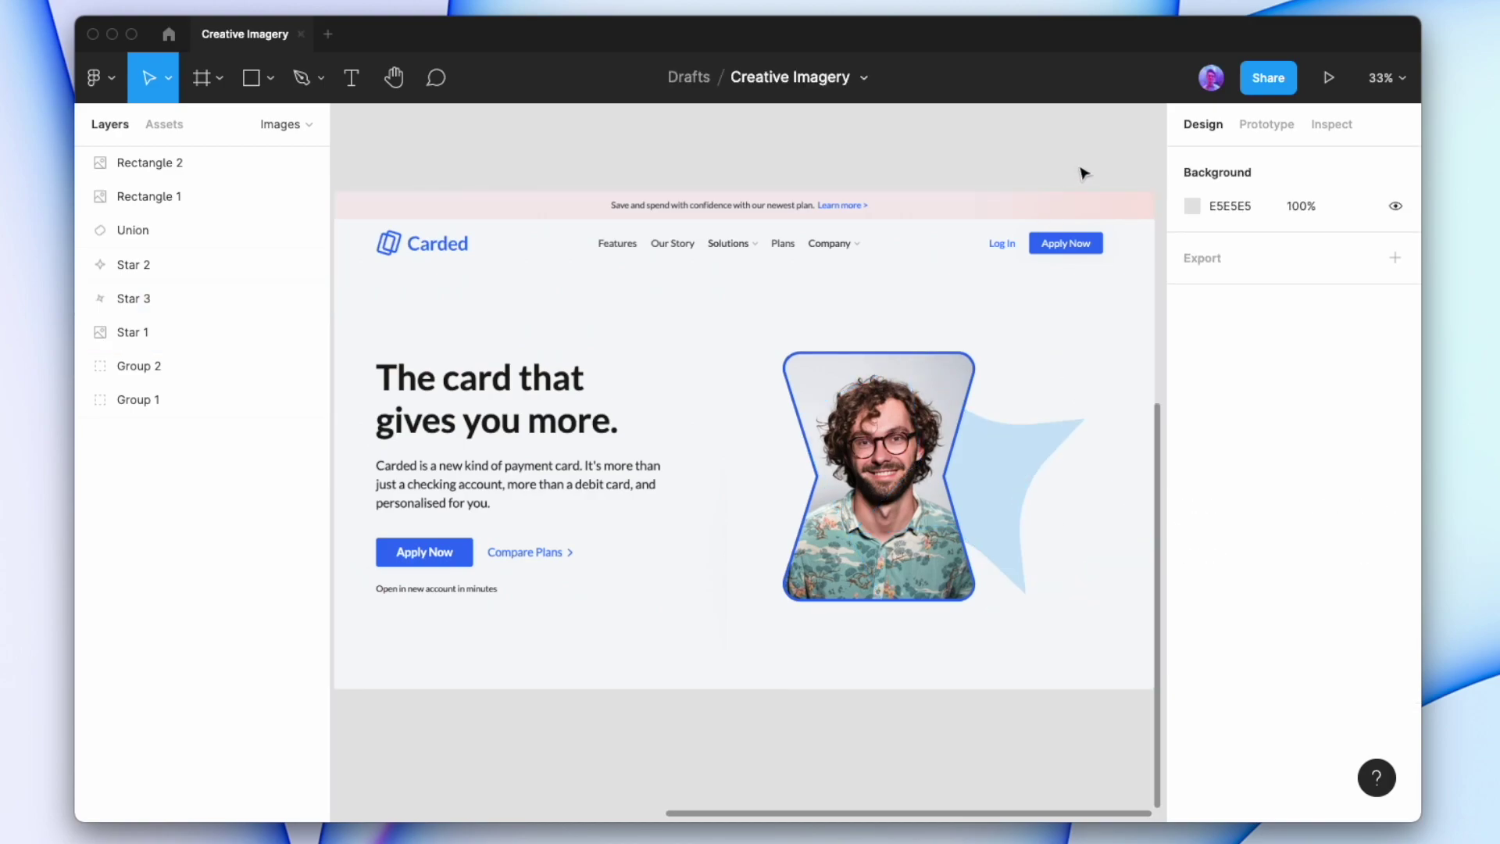
Rotate the star so its points stick out around the portrait
click(1018, 473)
drag(781, 426, 740, 390)
click(1020, 141)
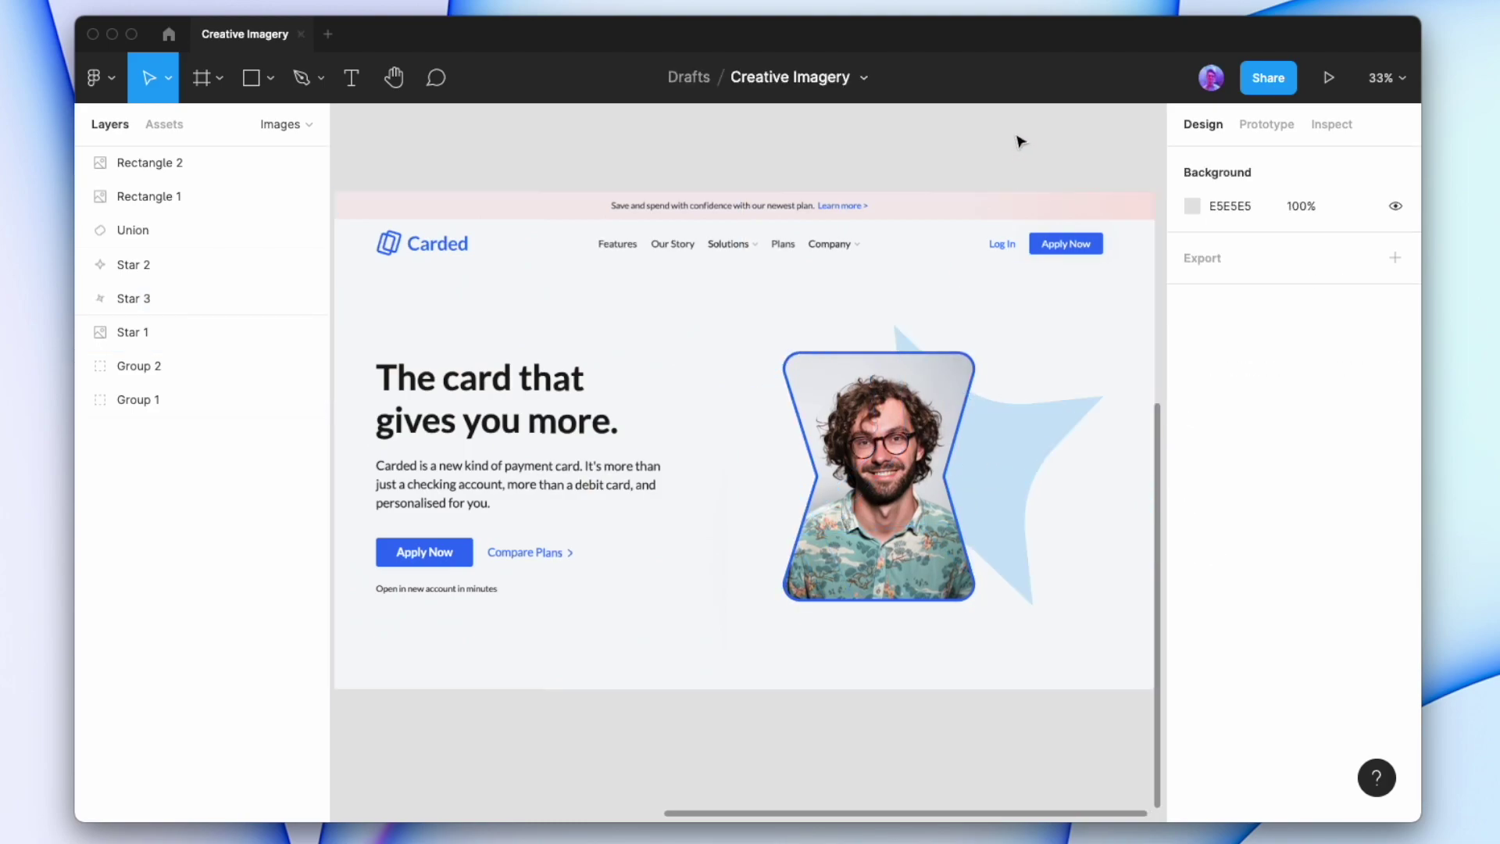
scroll(843, 469, down, 1)
Group the hourglass portrait with Star 3, and the cloud Union with Star 2
click(835, 451)
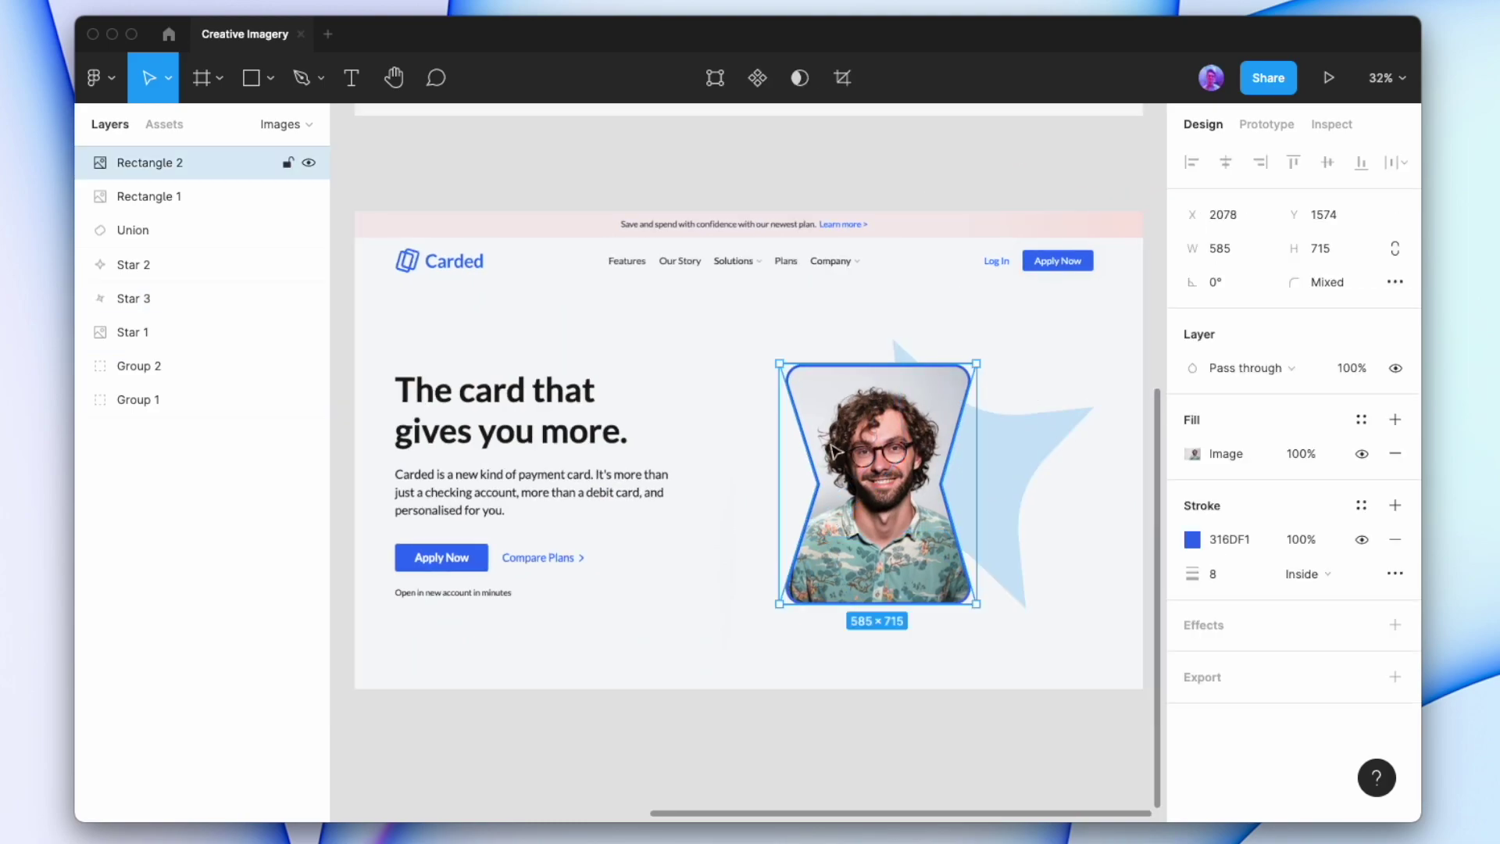
shift+click(1012, 455)
key(ctrl+g)
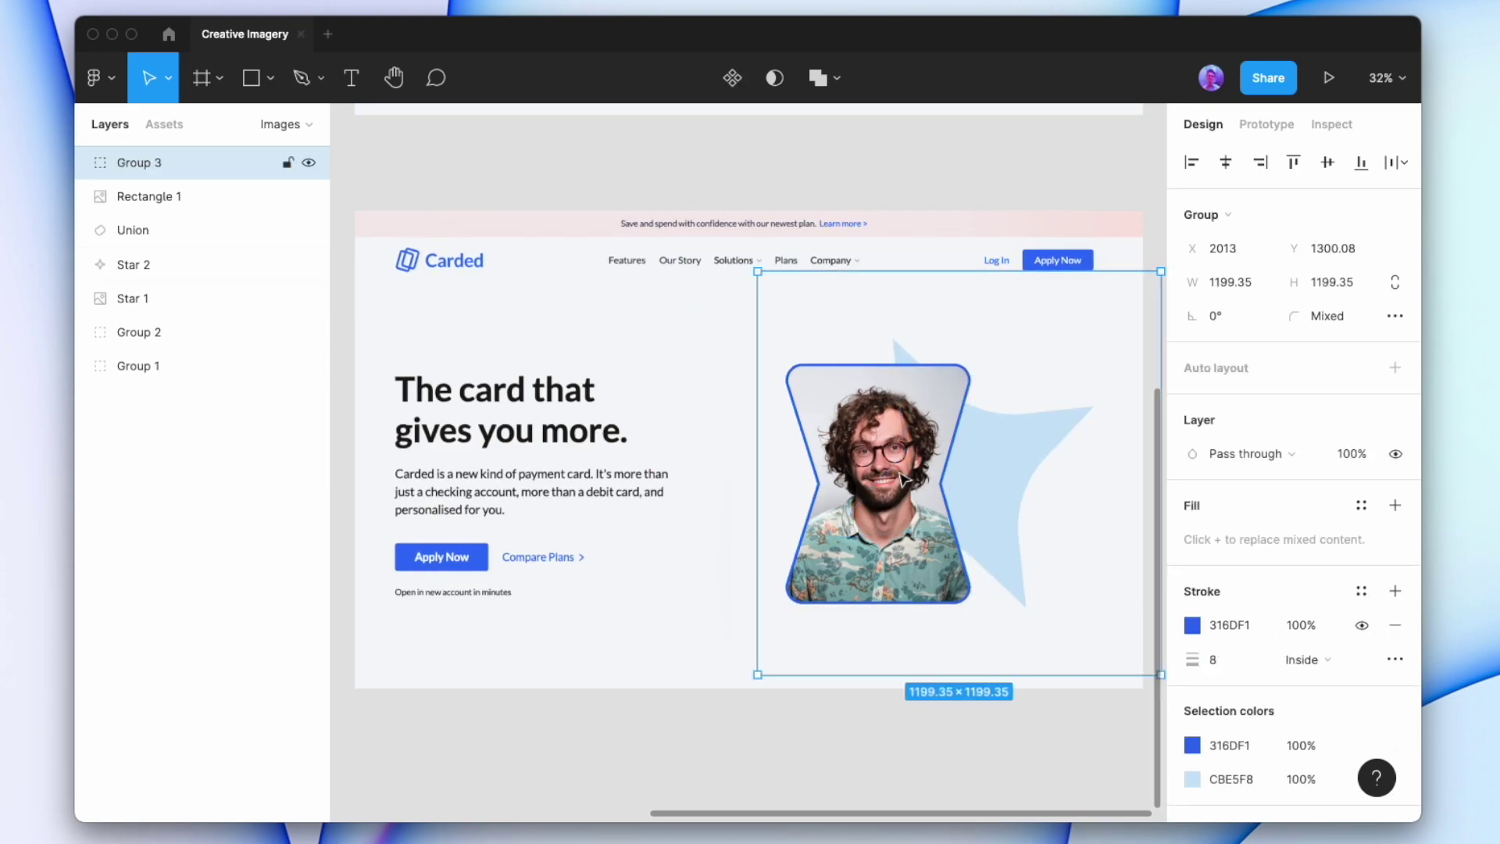
scroll(953, 468, down, 8)
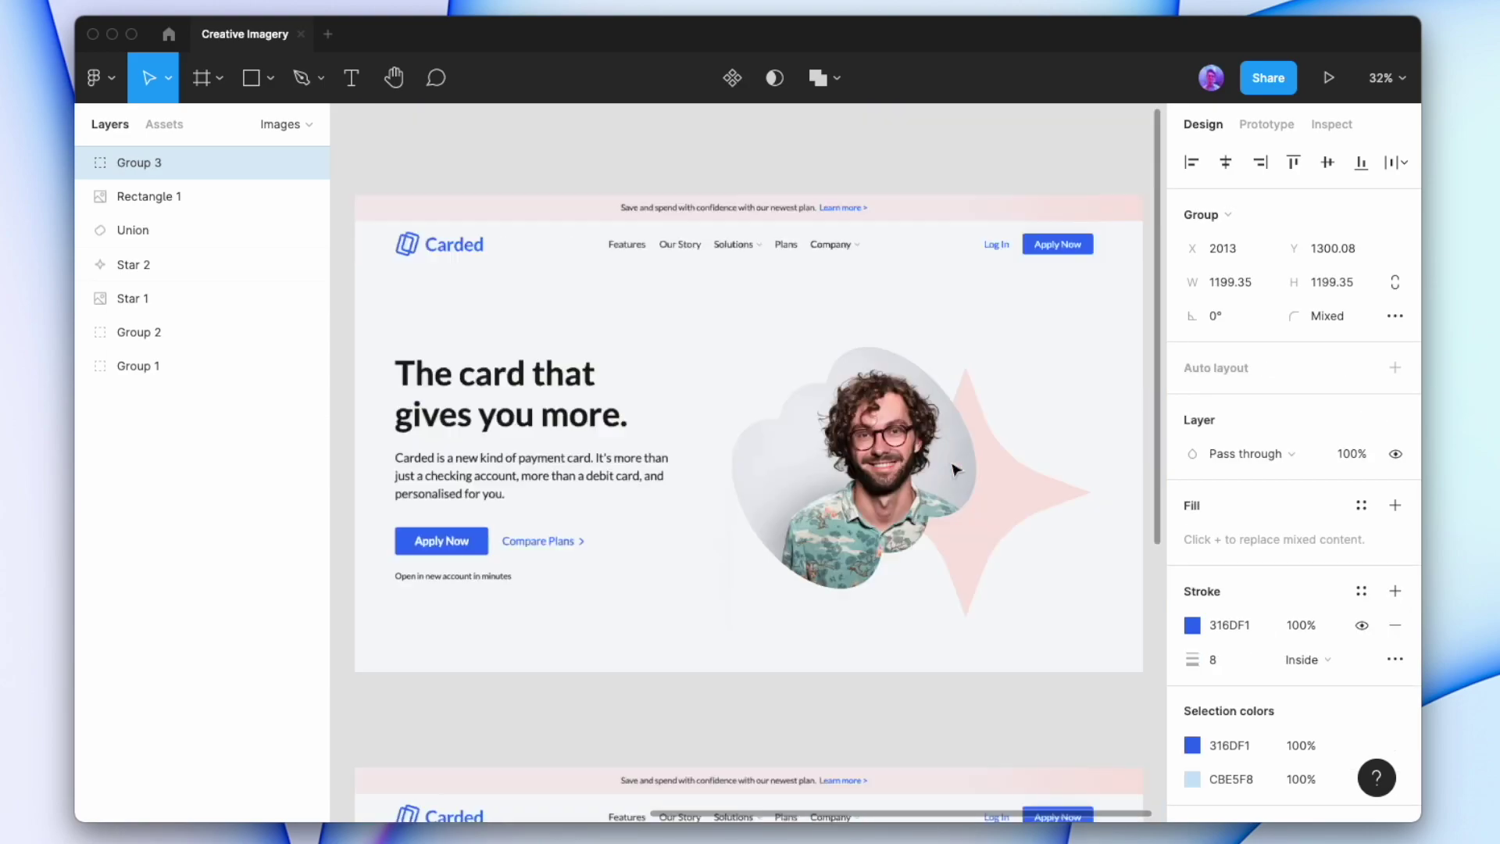
click(950, 469)
shift+click(1040, 499)
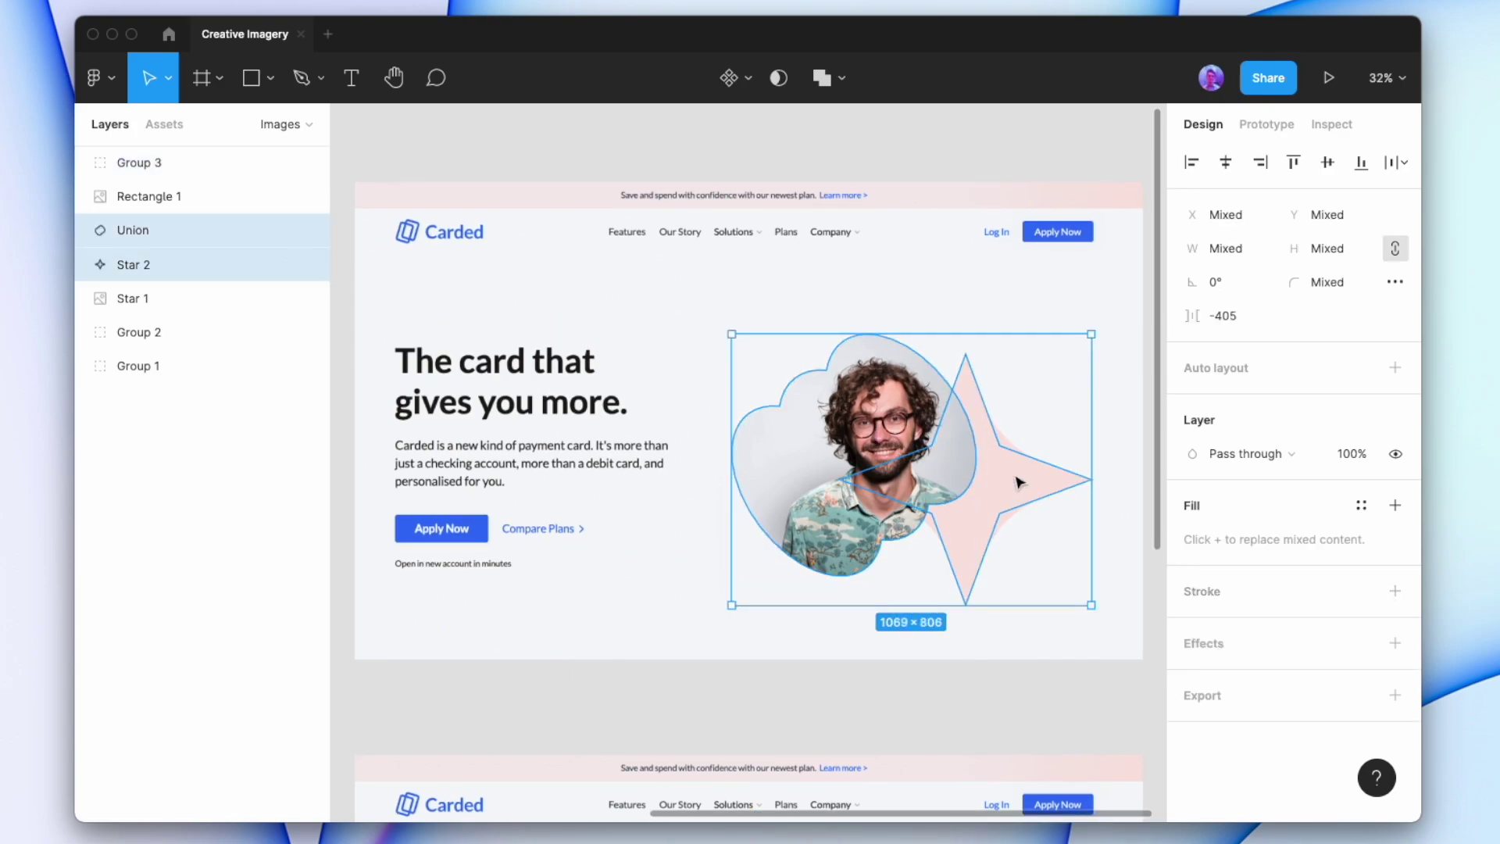
key(ctrl+g)
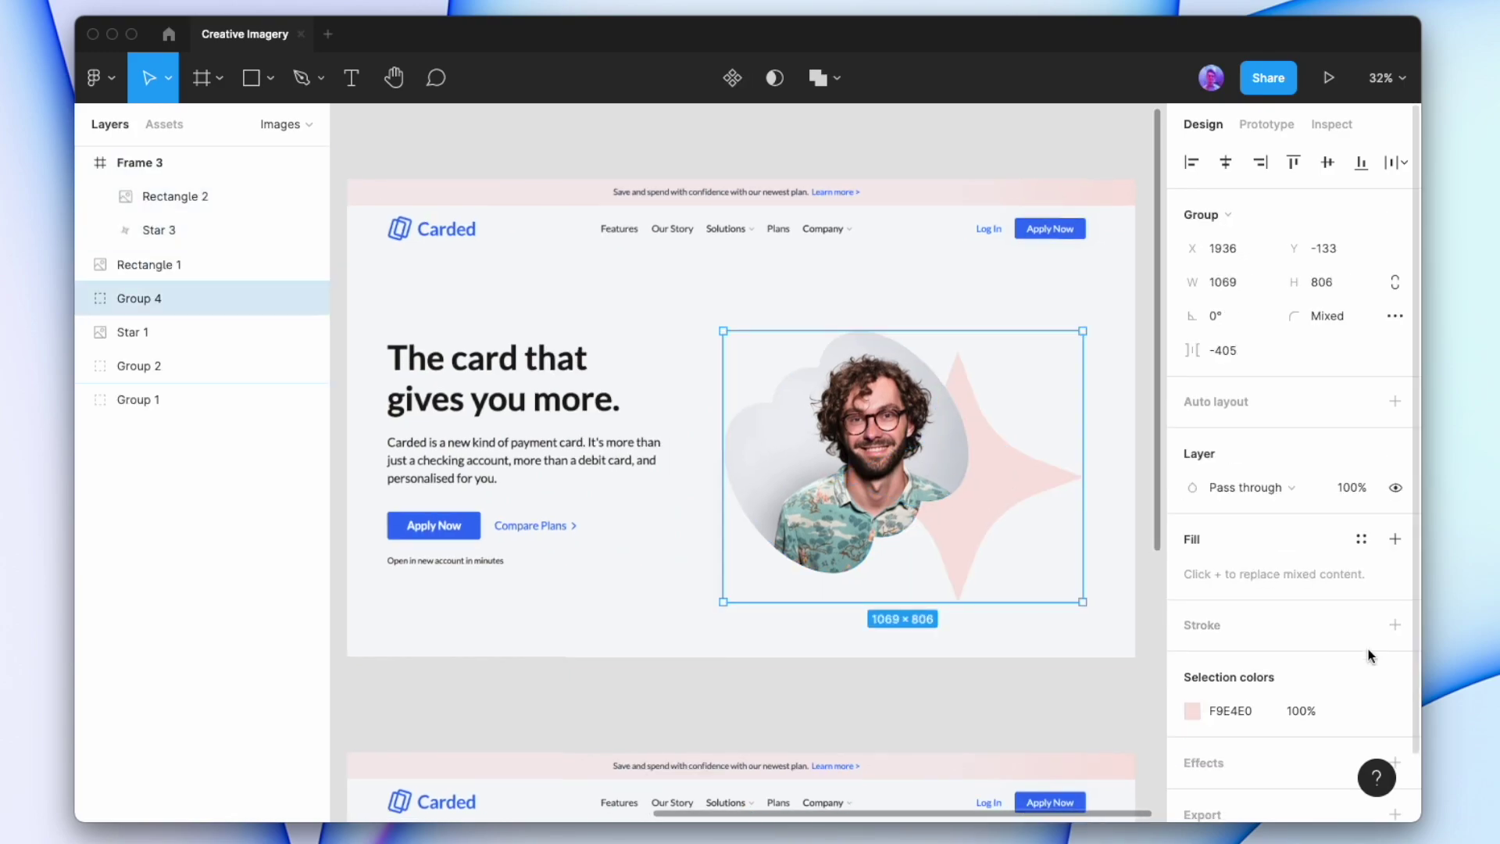
Export the cloud-and-star group as a PNG and begin naming the file
scroll(1378, 704, down, 2)
scroll(1399, 743, down, 3)
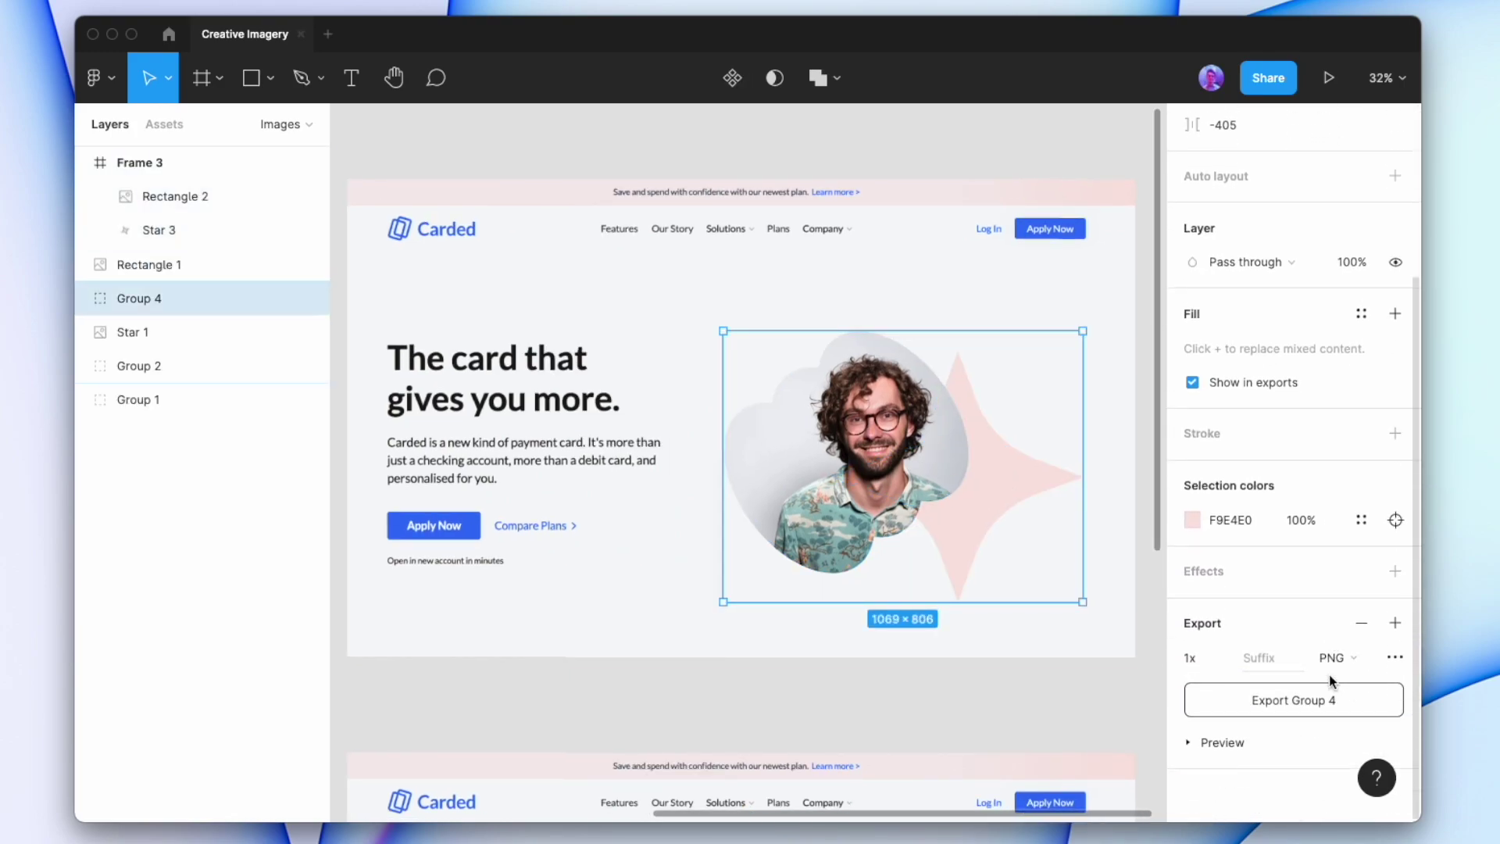
click(1296, 701)
text(C)
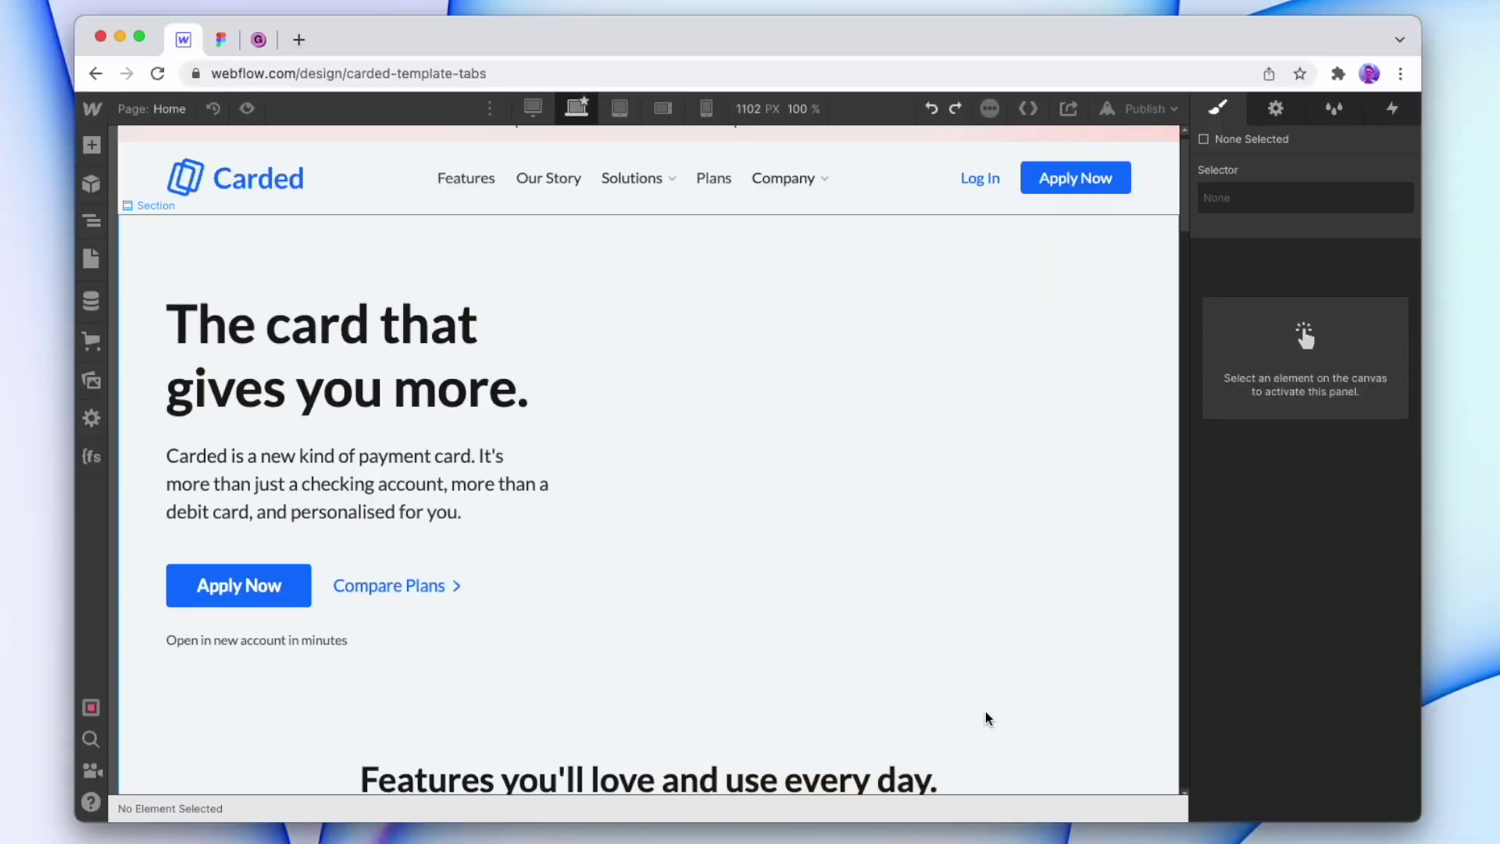
Drop the exported cloud-and-star PNG into the Carded hero and preview the page
click(985, 713)
mouse_move(957, 494)
mouse_down()
mouse_move(944, 447)
mouse_move(949, 478)
mouse_up()
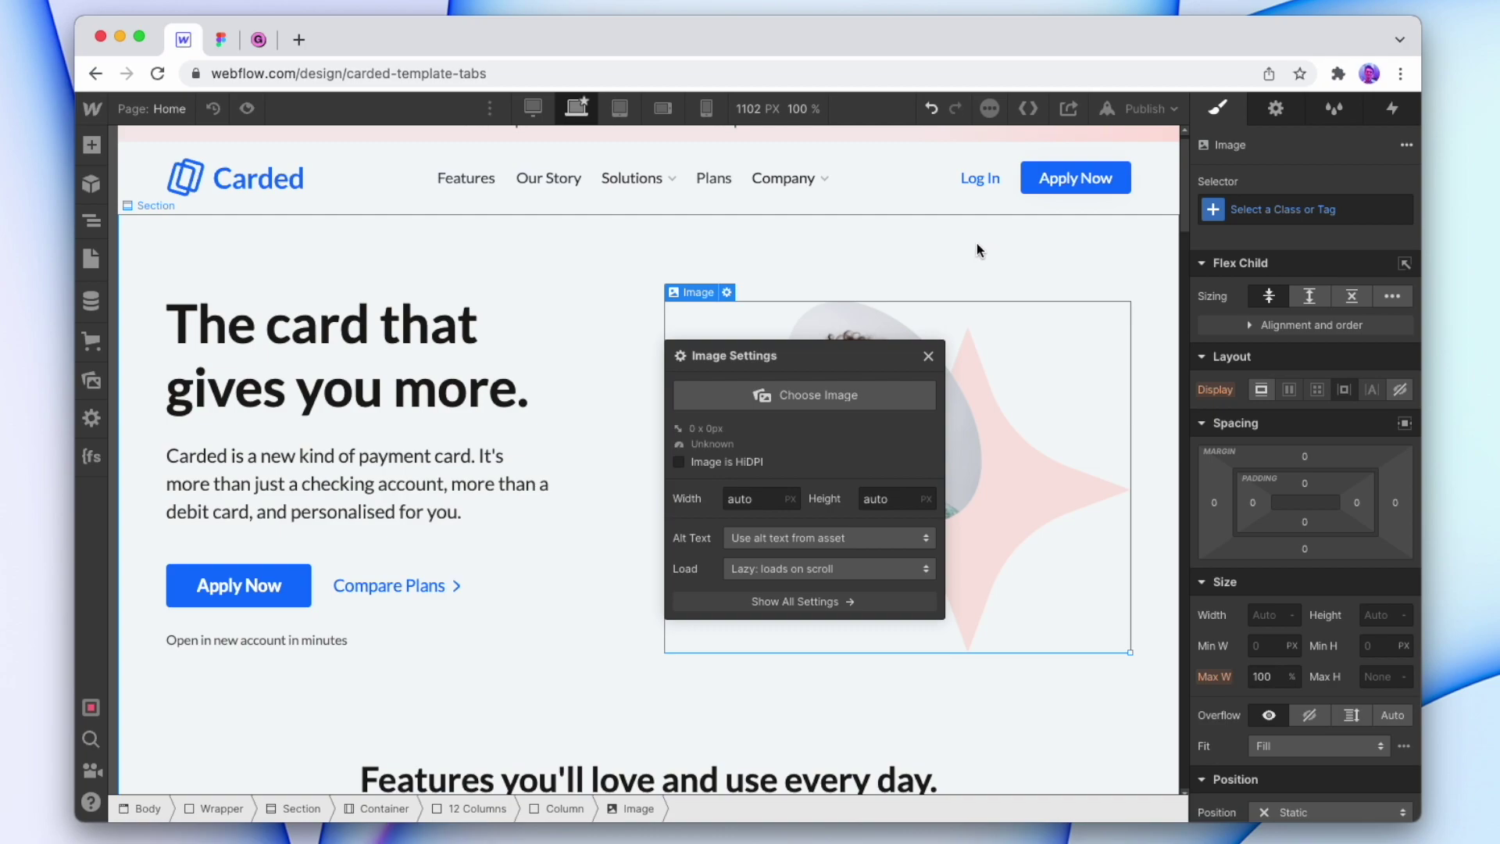
click(979, 258)
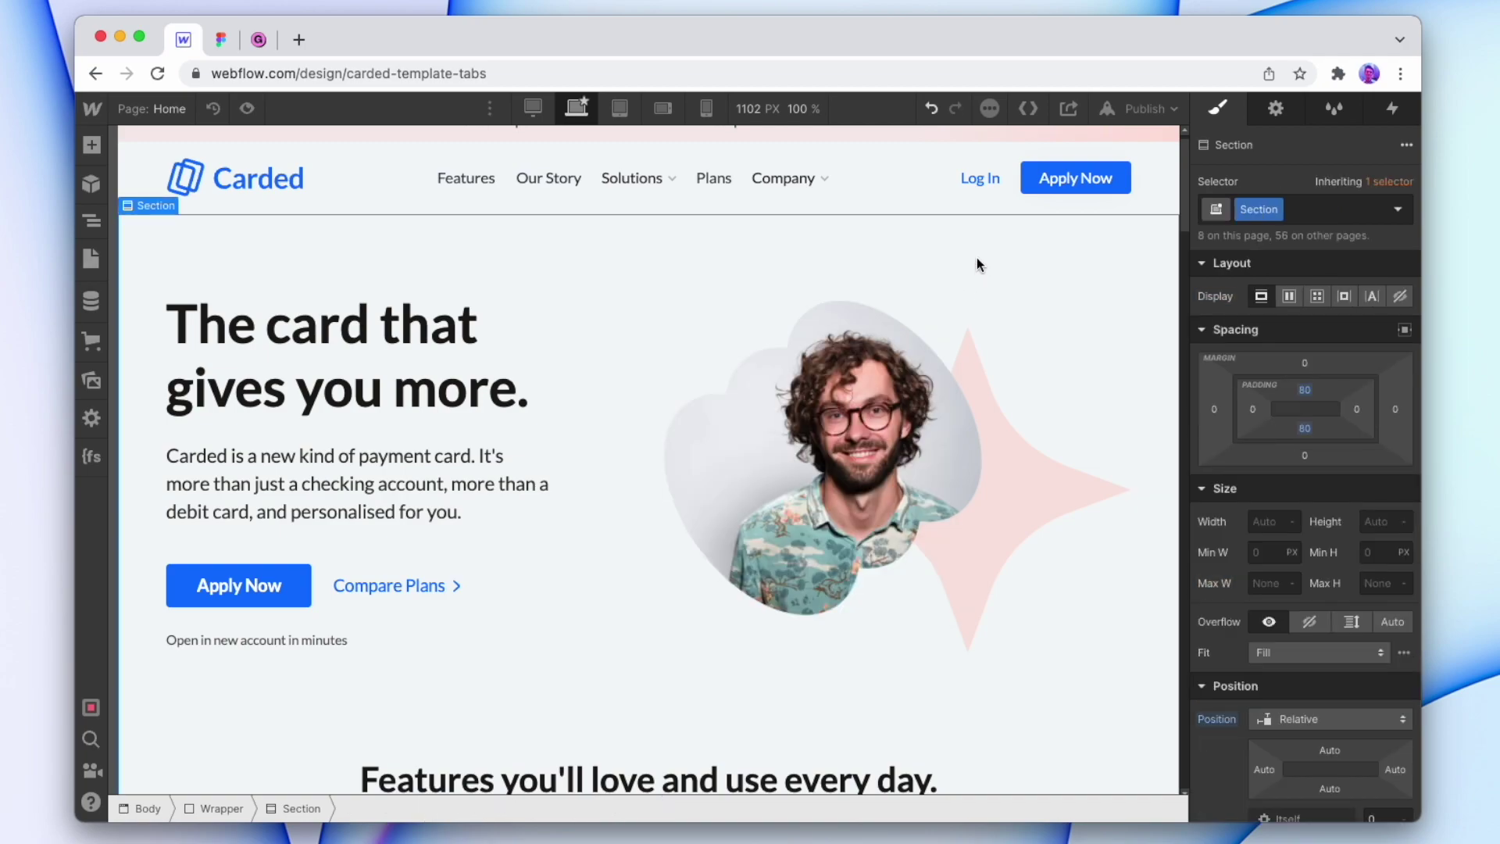
click(245, 108)
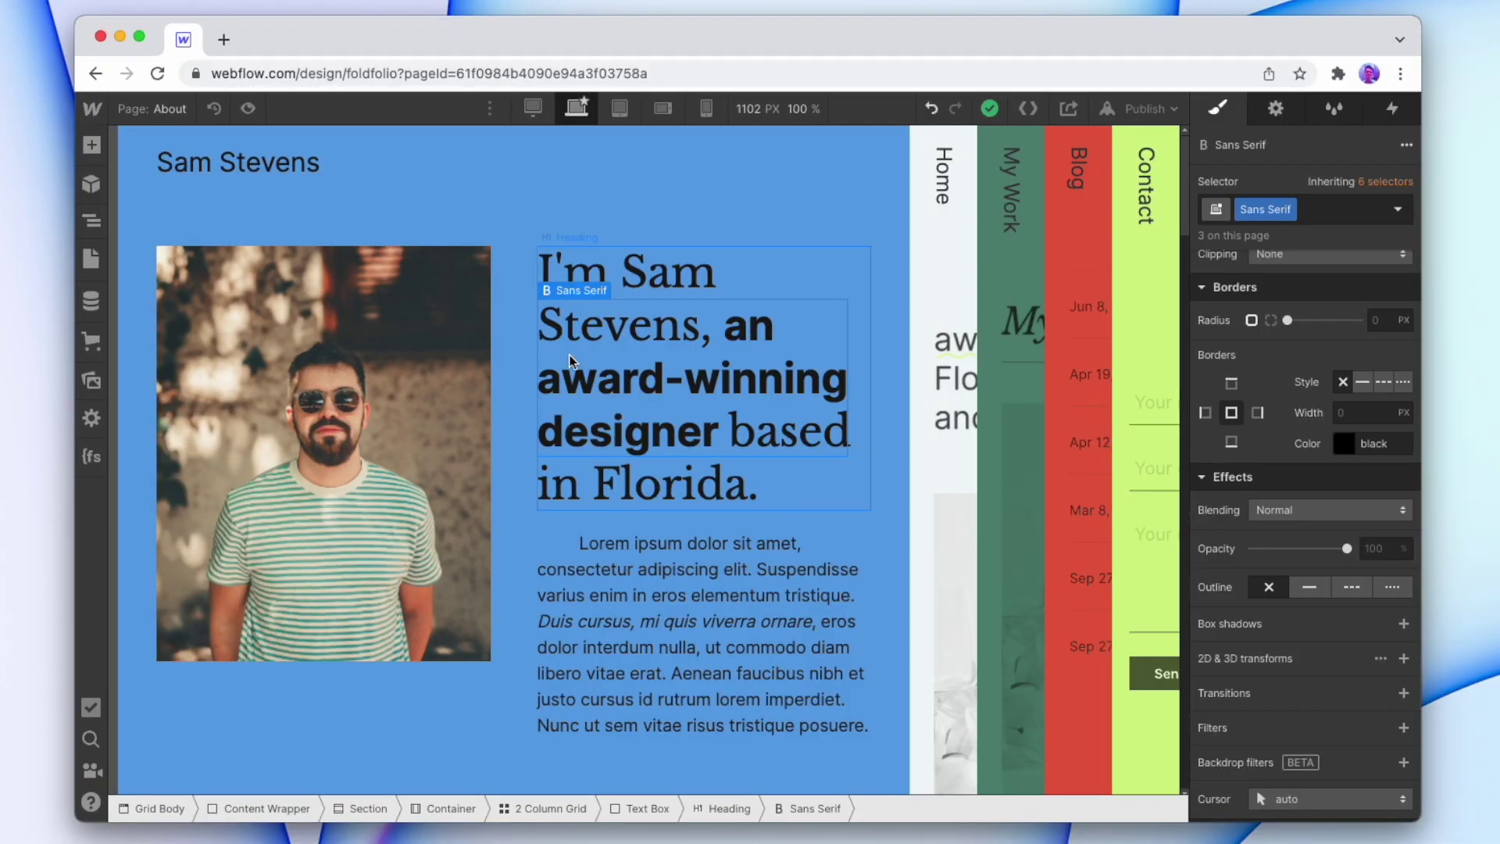
Scroll through the foldfolio About page with the portrait on the blue hero
scroll(517, 414, down, 15)
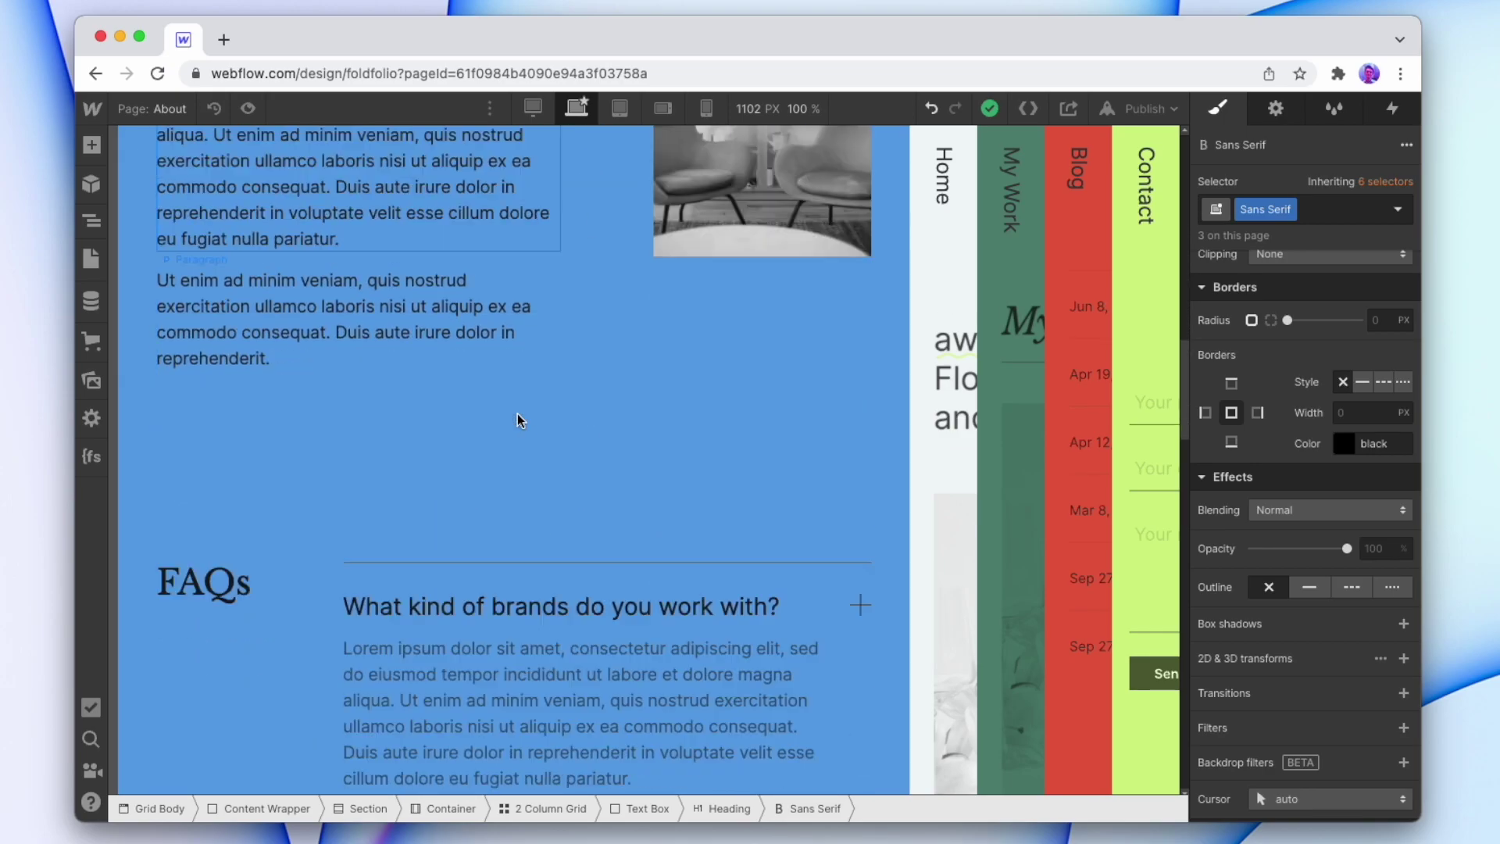
scroll(518, 414, down, 5)
scroll(517, 414, up, 20)
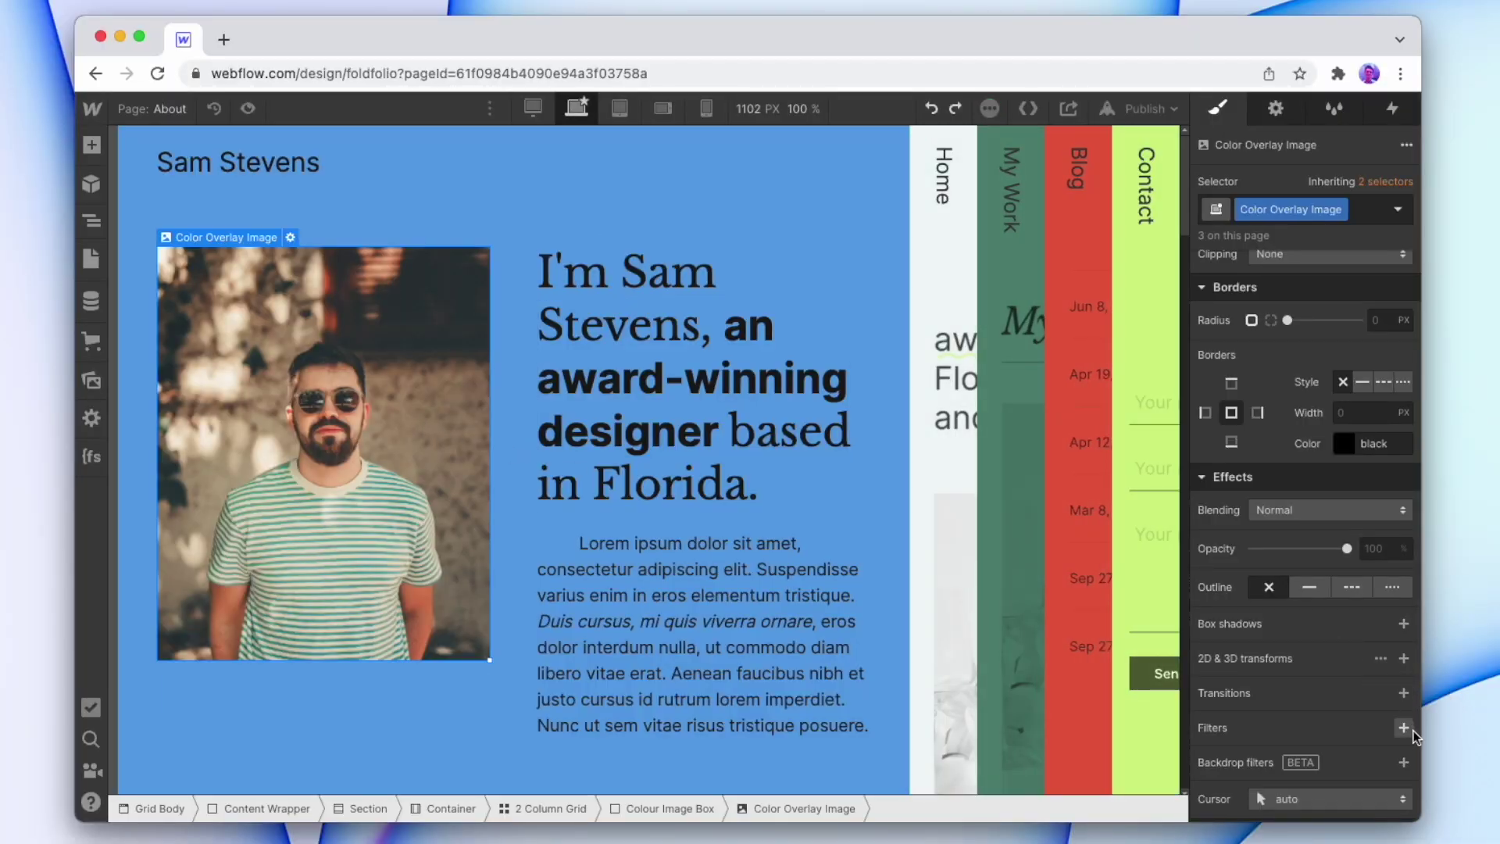
Add a 100% Grayscale filter to the Color Overlay Image and set its blending to Multiply
click(1405, 729)
click(1303, 686)
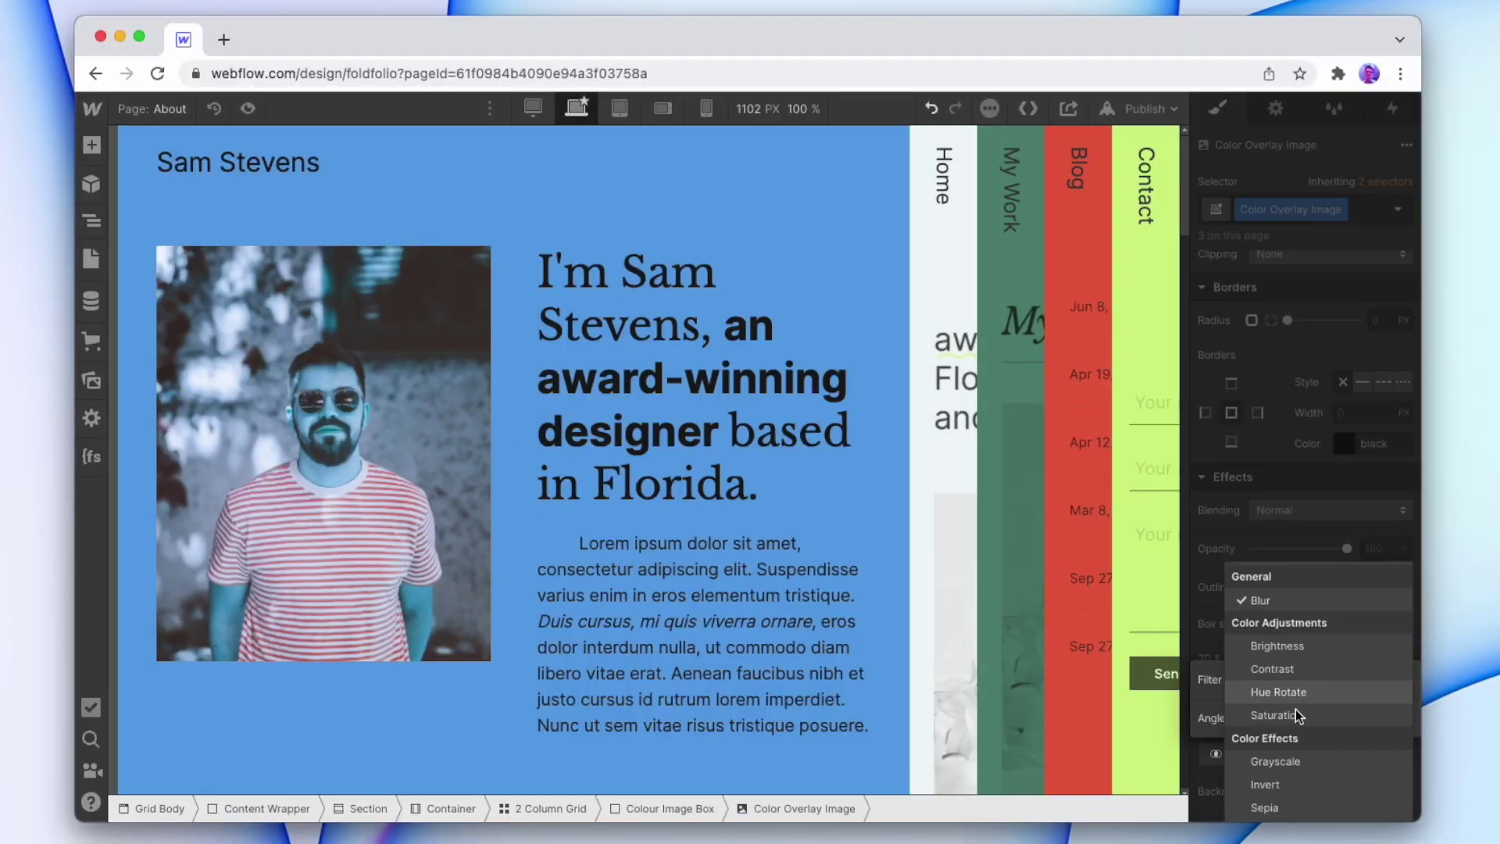
click(1292, 762)
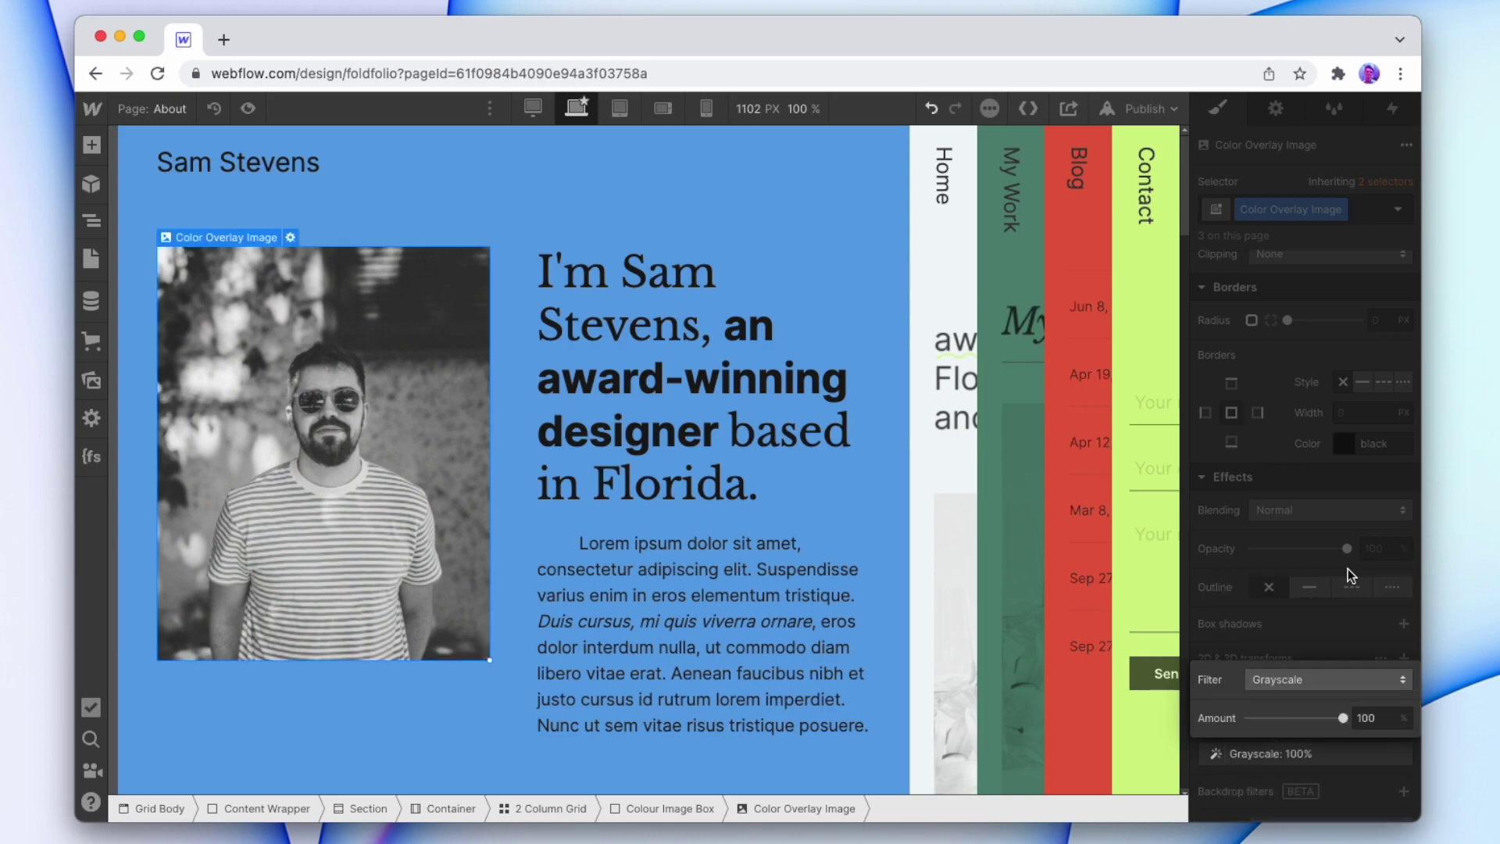
click(1344, 600)
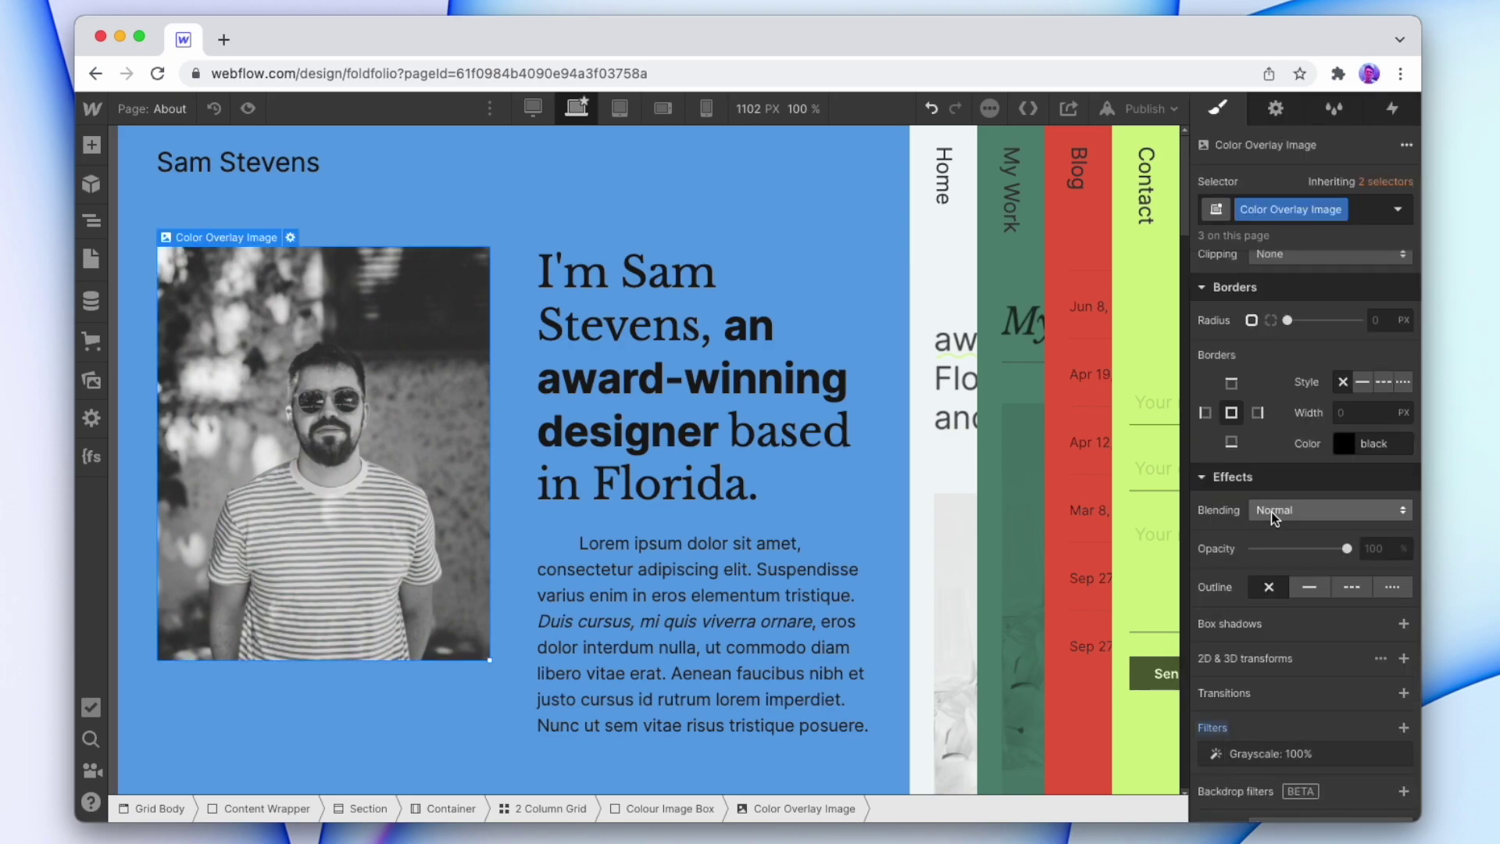
click(1280, 511)
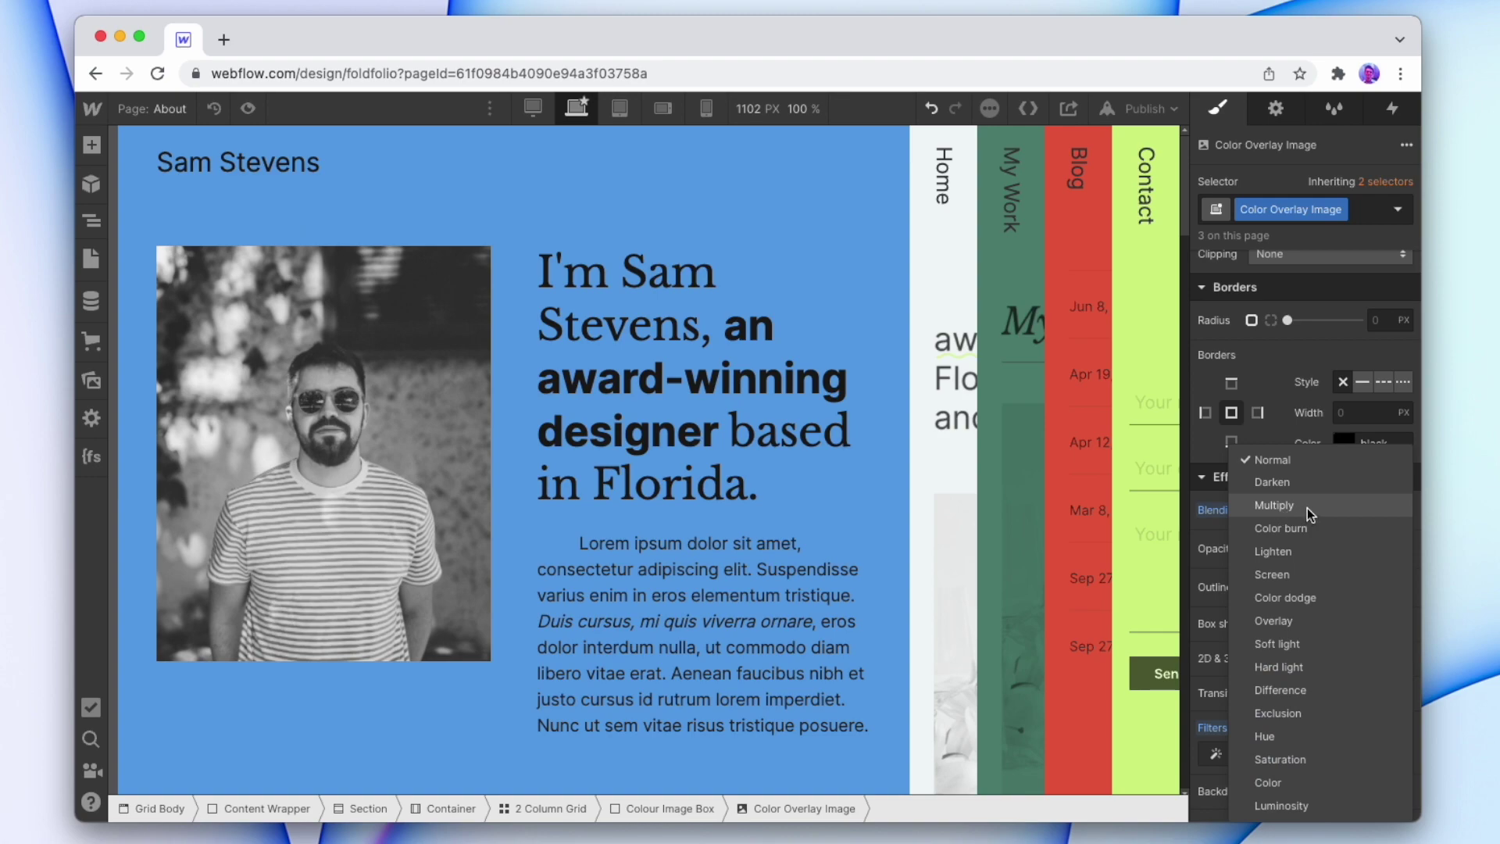
click(1308, 508)
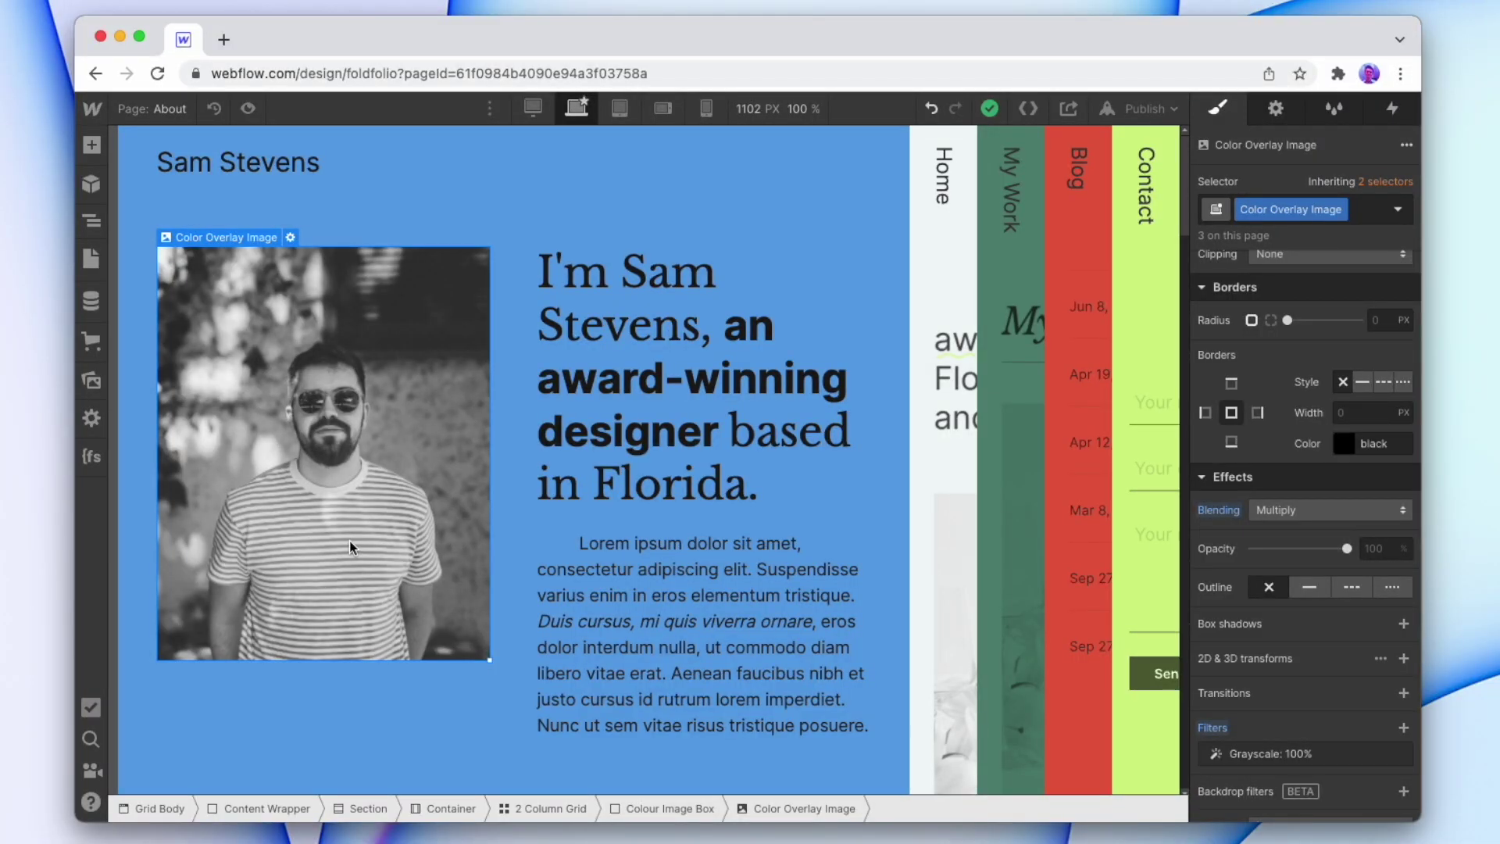
Fill the Colour Image Box background with the blue swatch
click(665, 812)
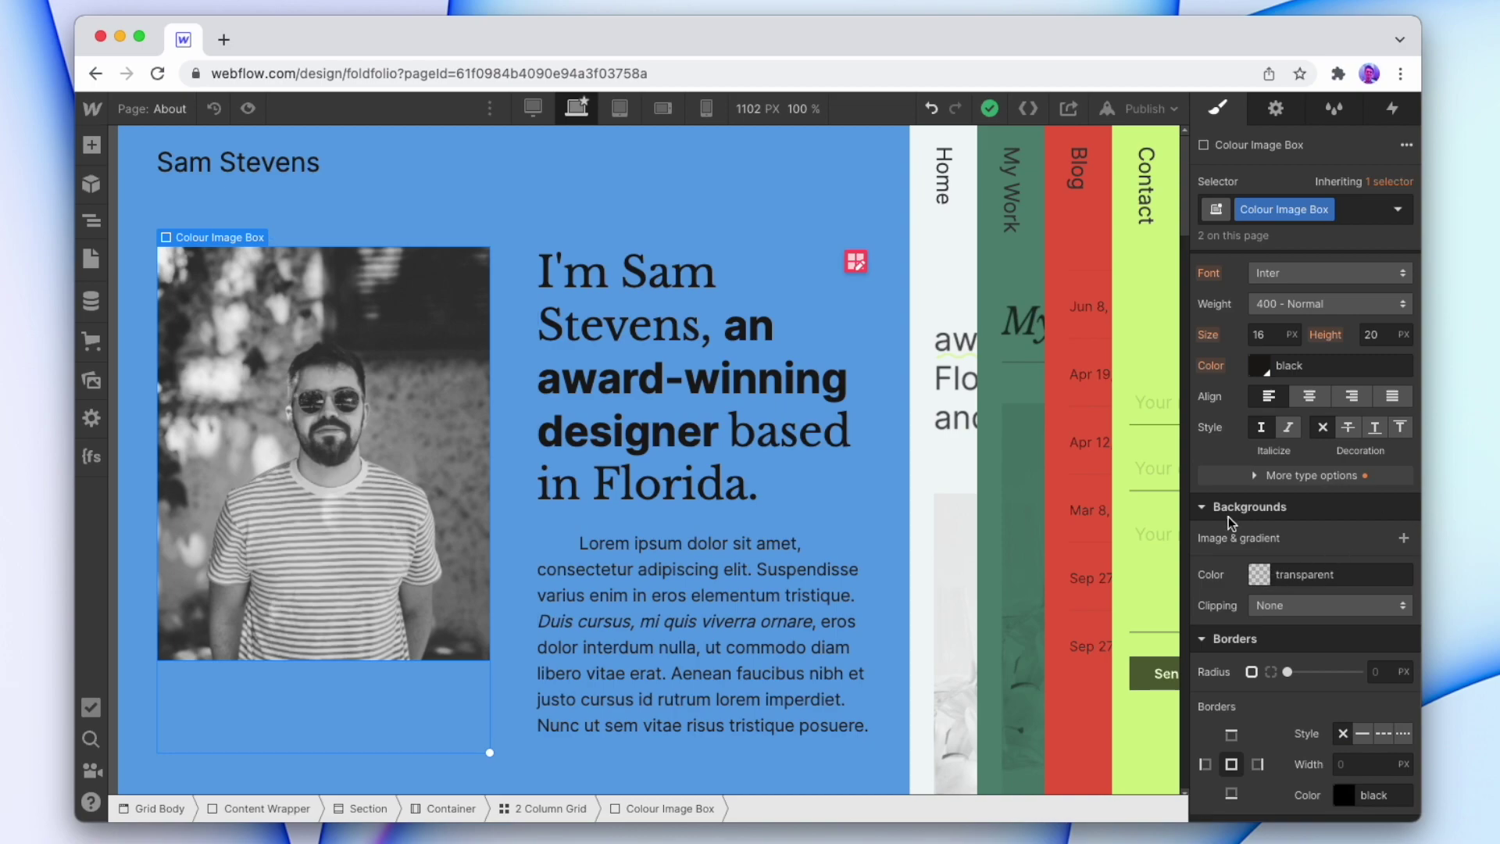
click(1259, 575)
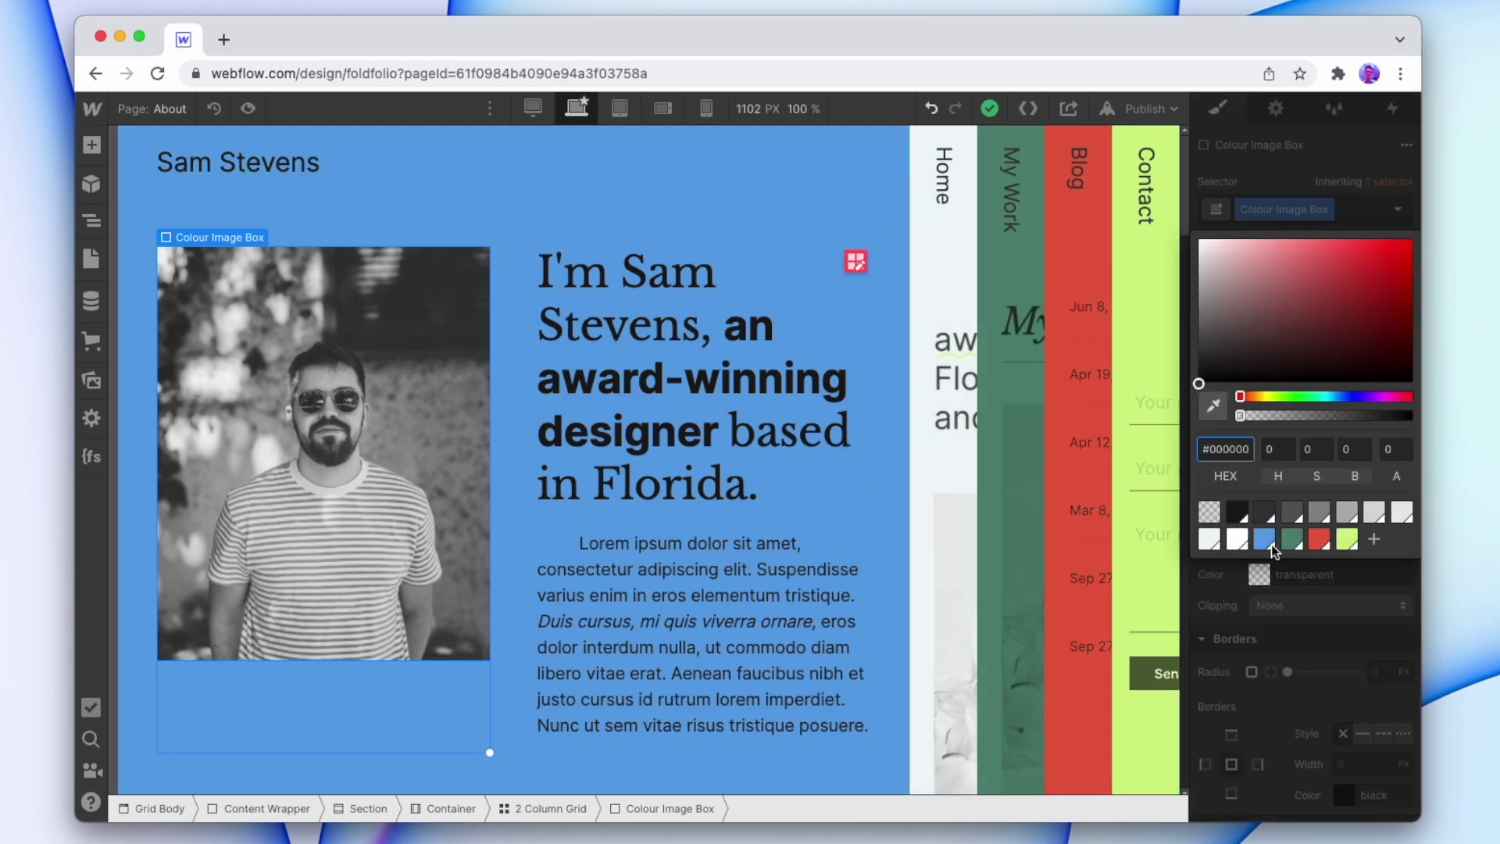
click(1264, 539)
click(750, 492)
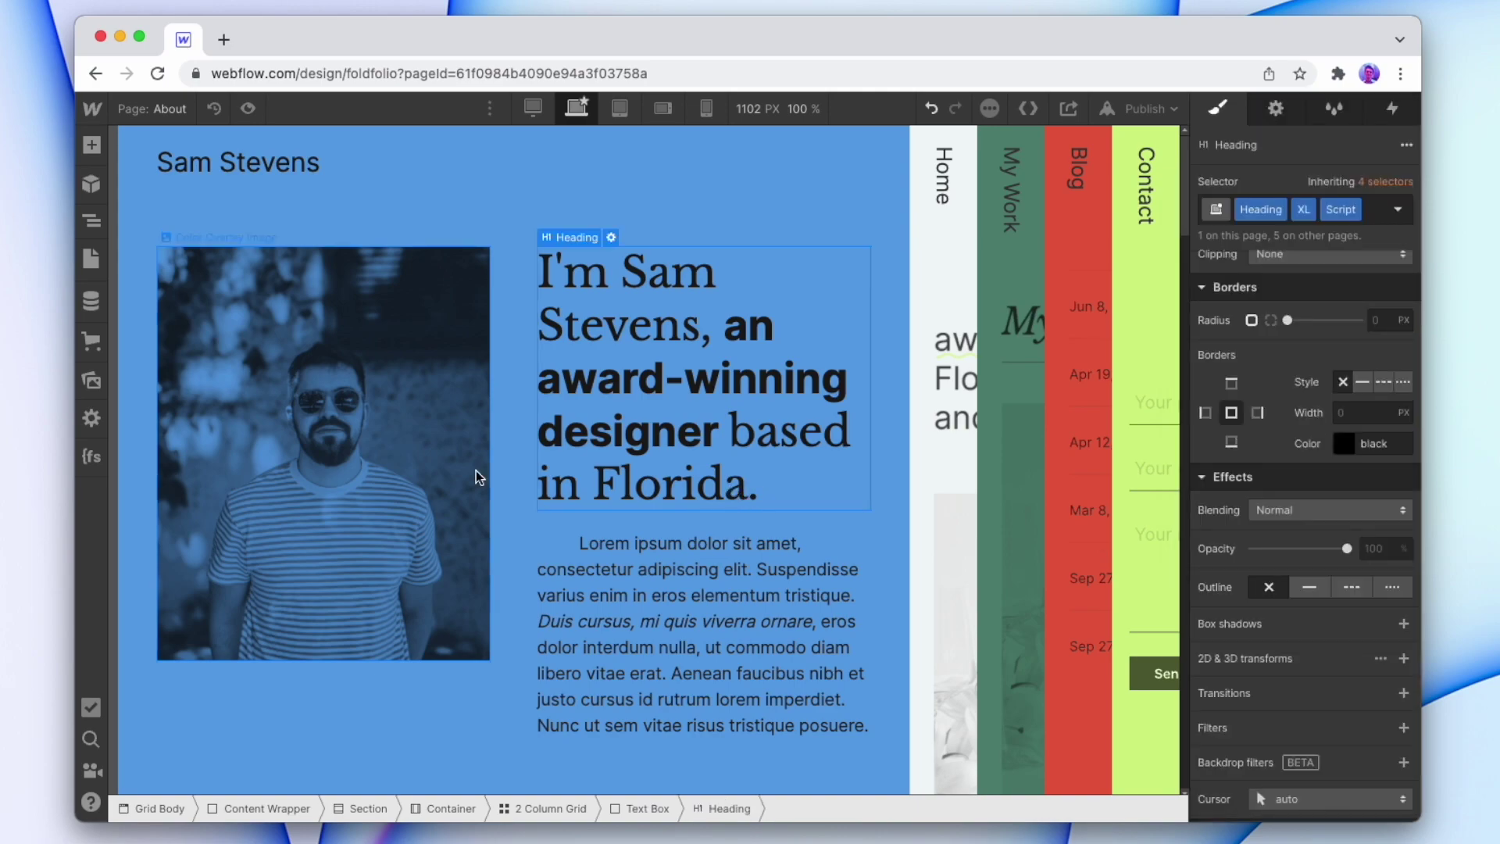
Restore the portrait's 100% Grayscale filter after accidentally removing it
click(476, 470)
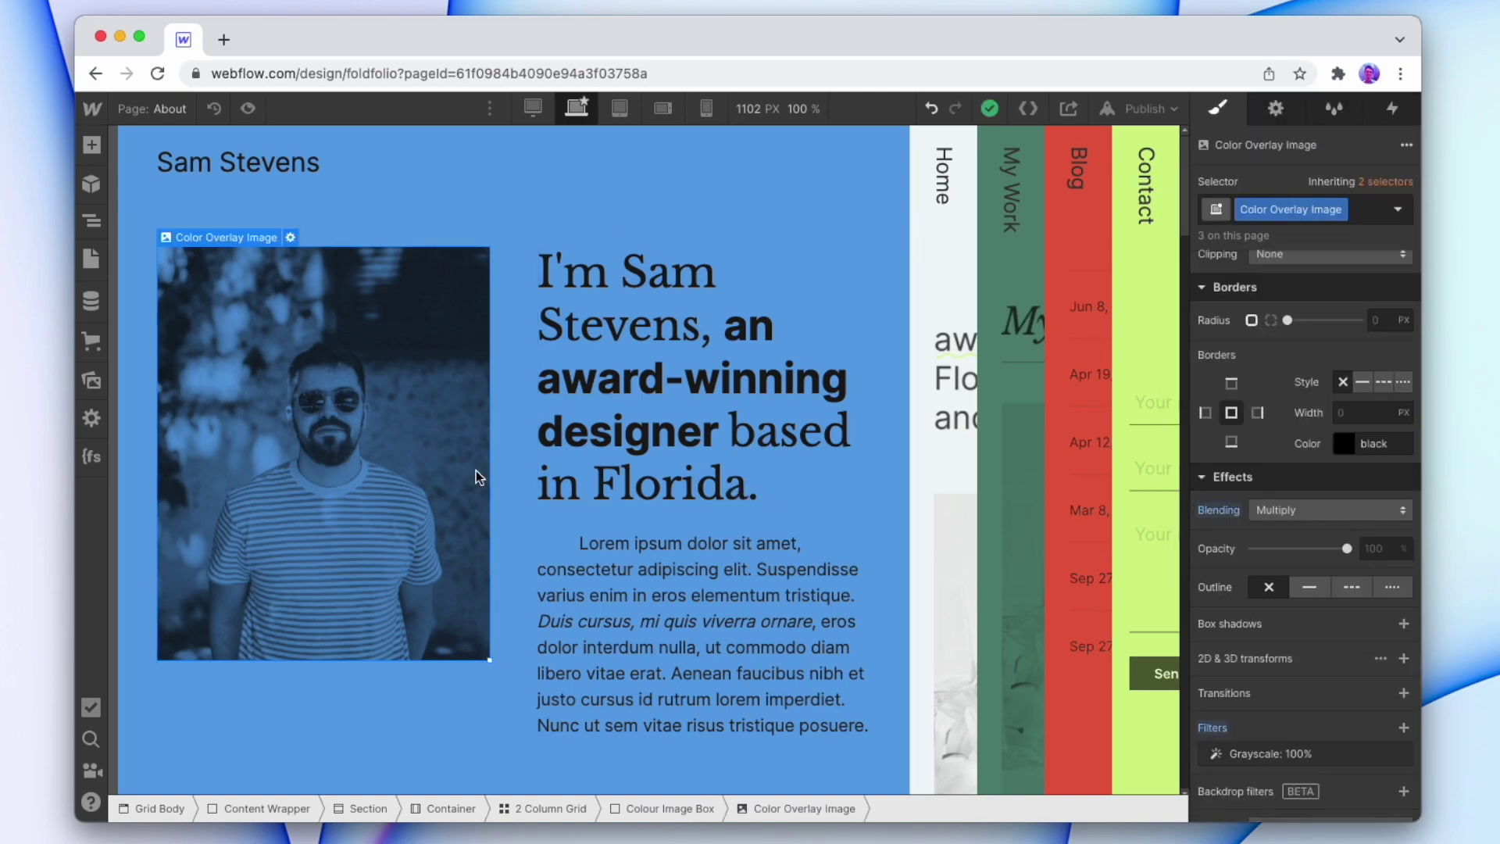
scroll(1331, 666, down, 2)
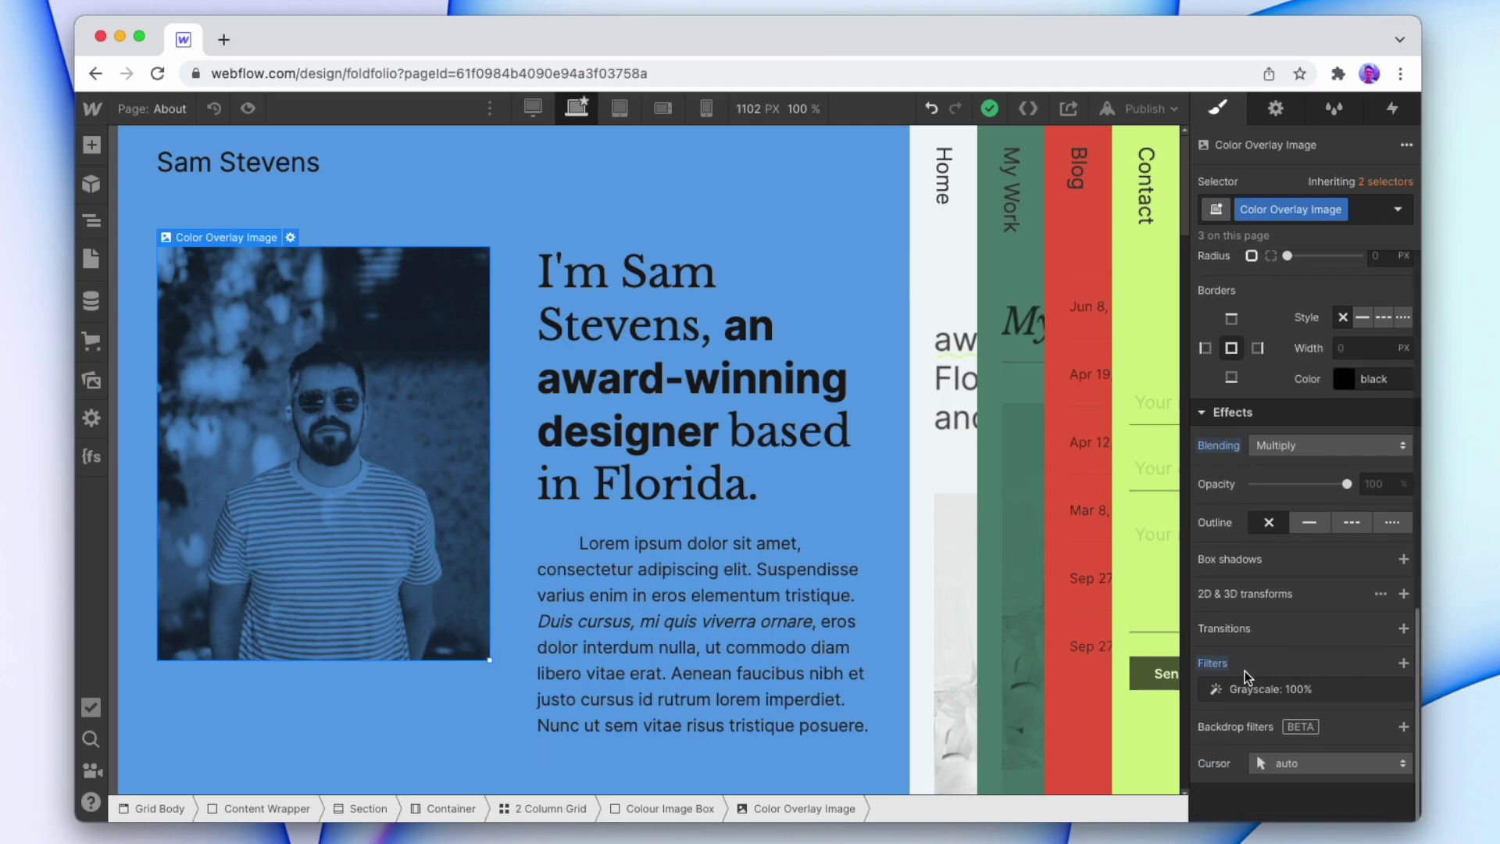
alt+click(1205, 662)
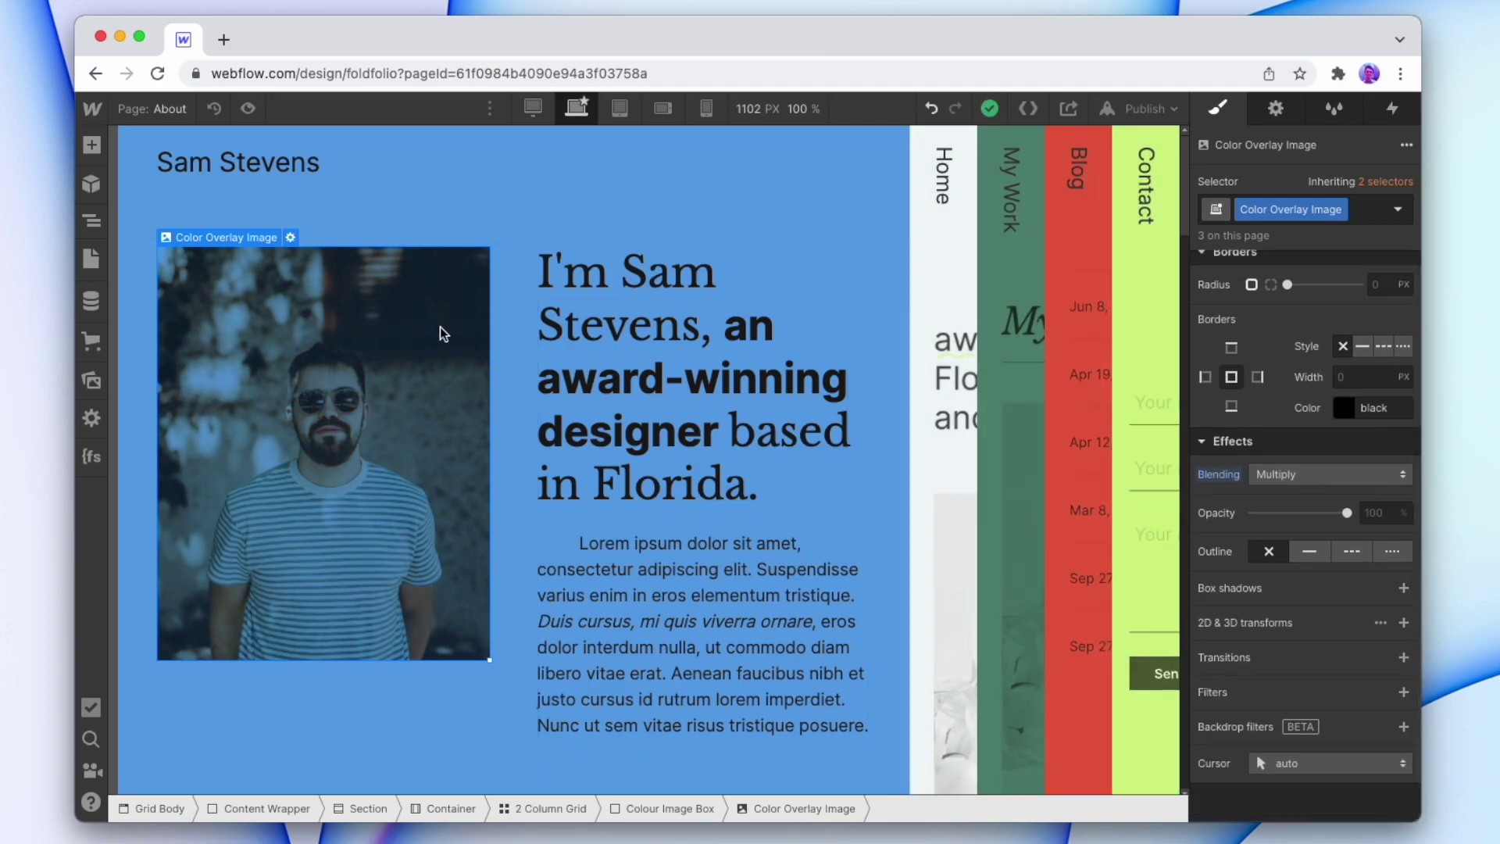
key(super+z)
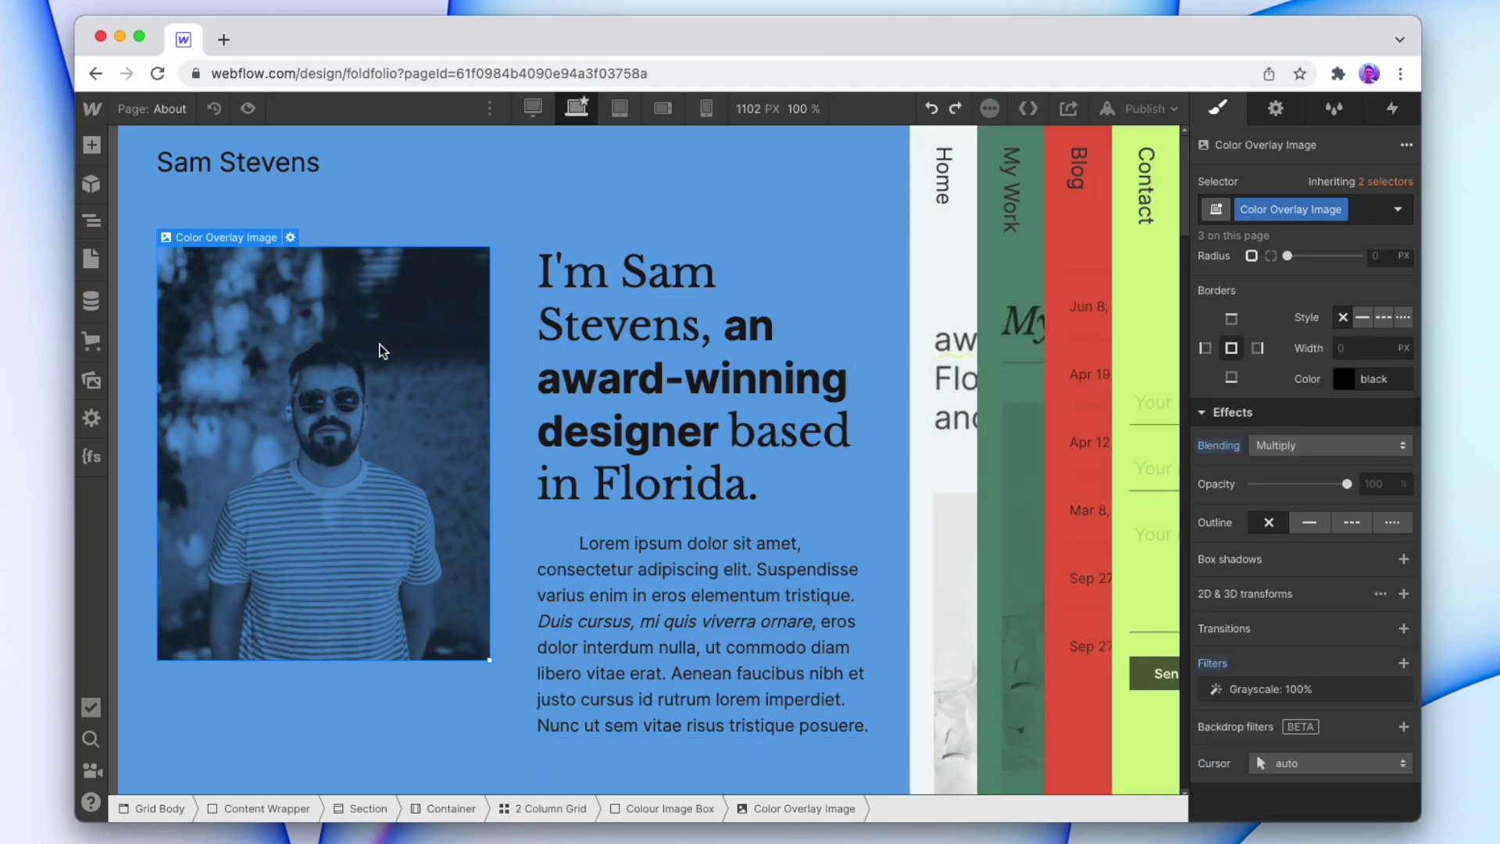
Preview other blending modes on the portrait, then keep Multiply
click(1276, 445)
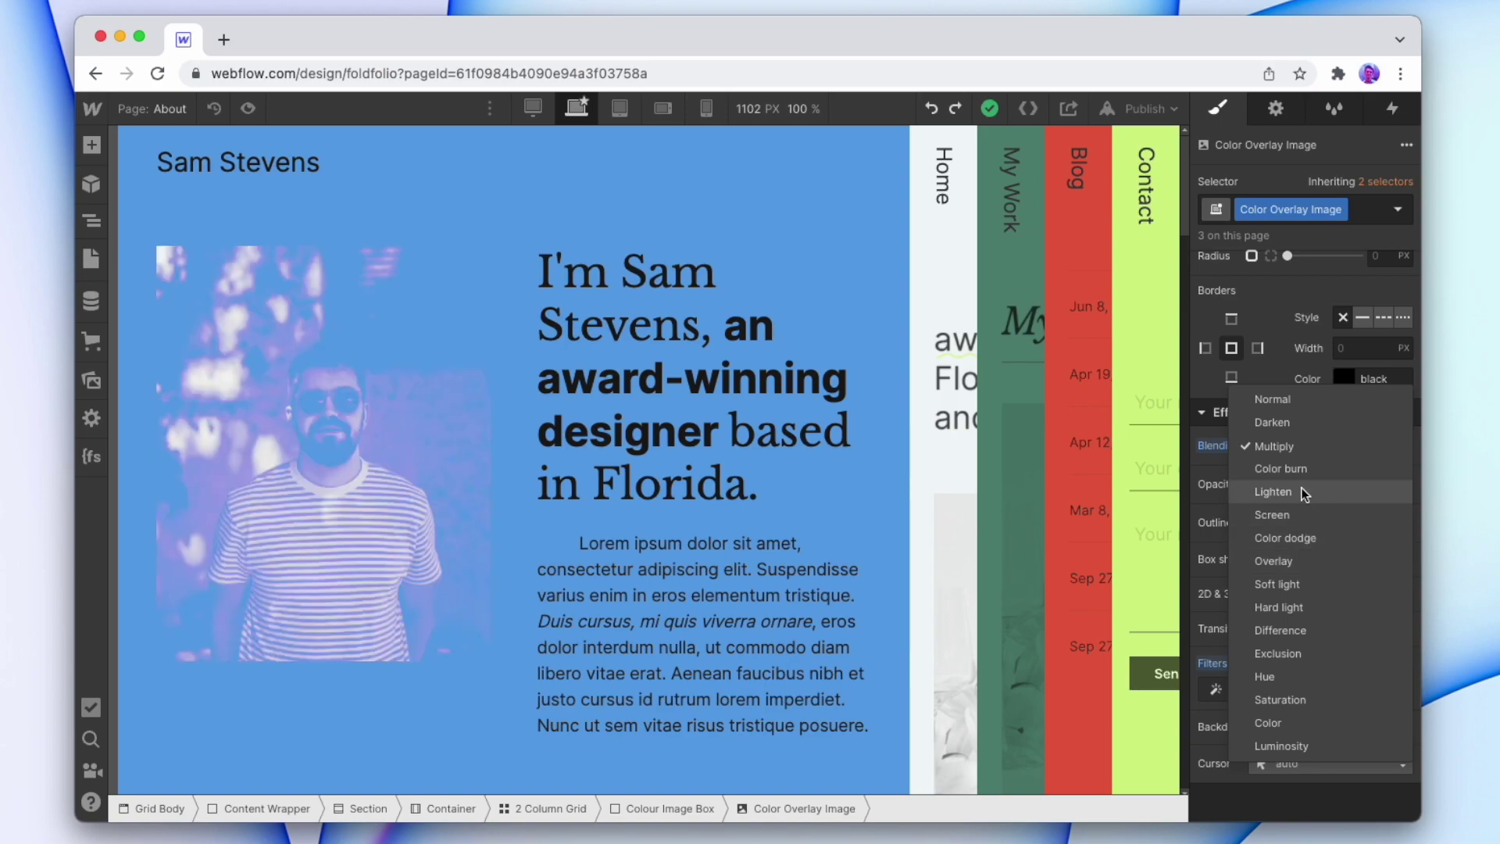
click(1293, 449)
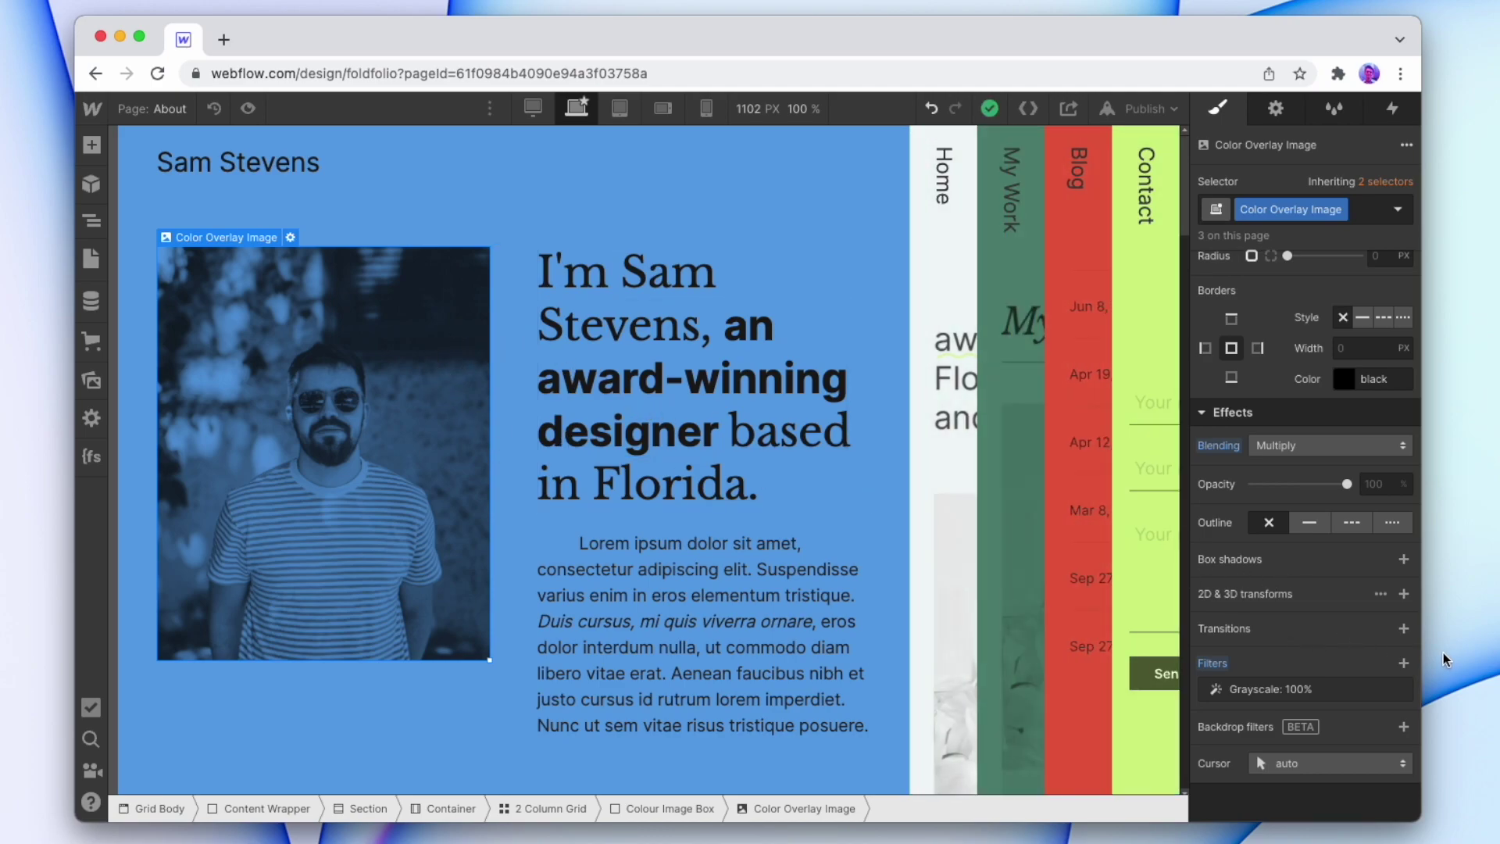
click(1403, 664)
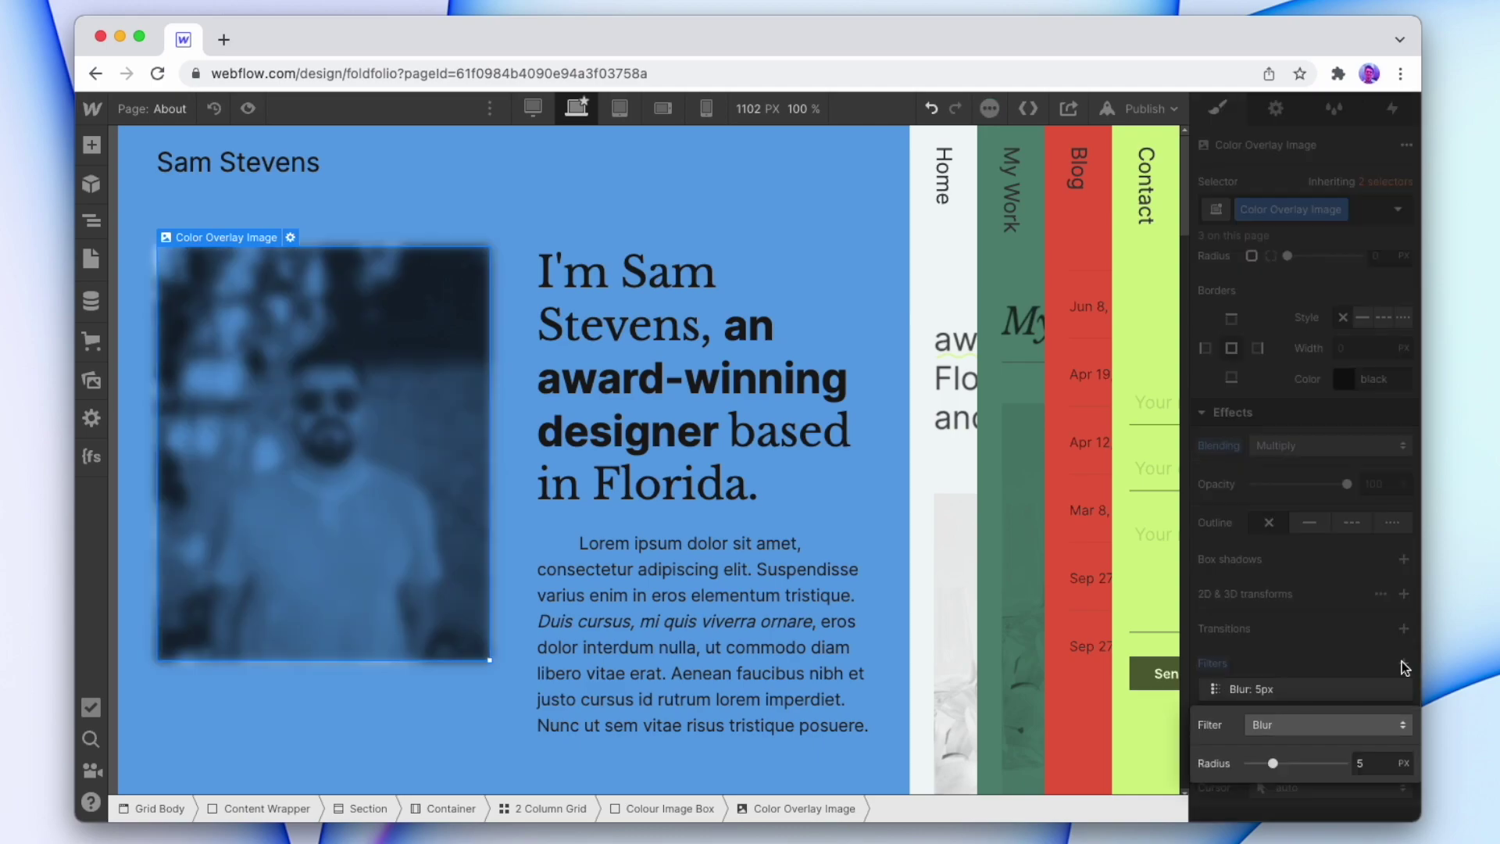
Add a Brightness filter of about 131% to the overlay photo
click(1298, 725)
click(1300, 645)
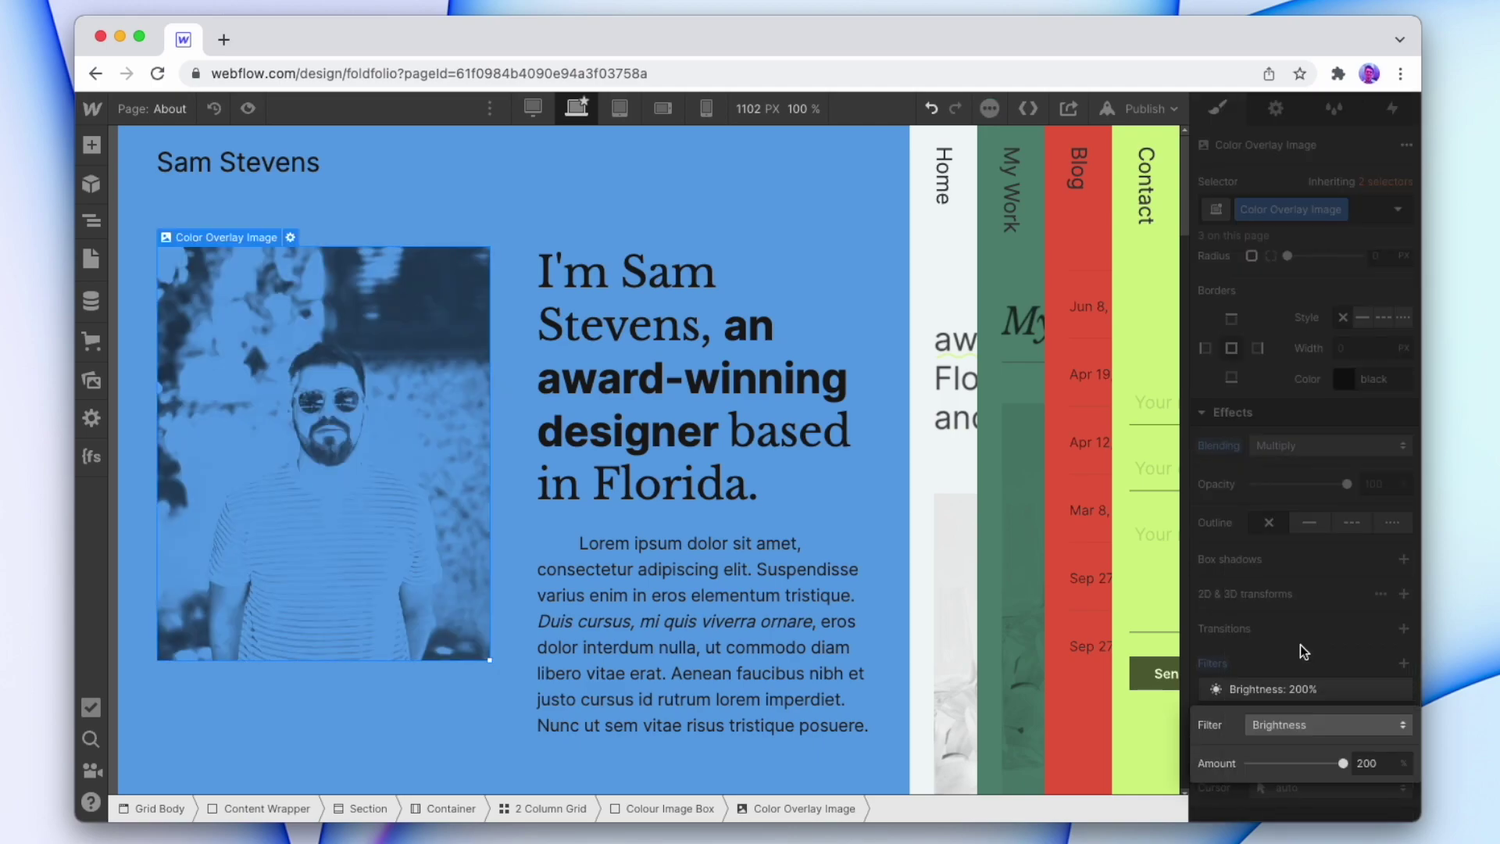
drag(1309, 762, 1310, 763)
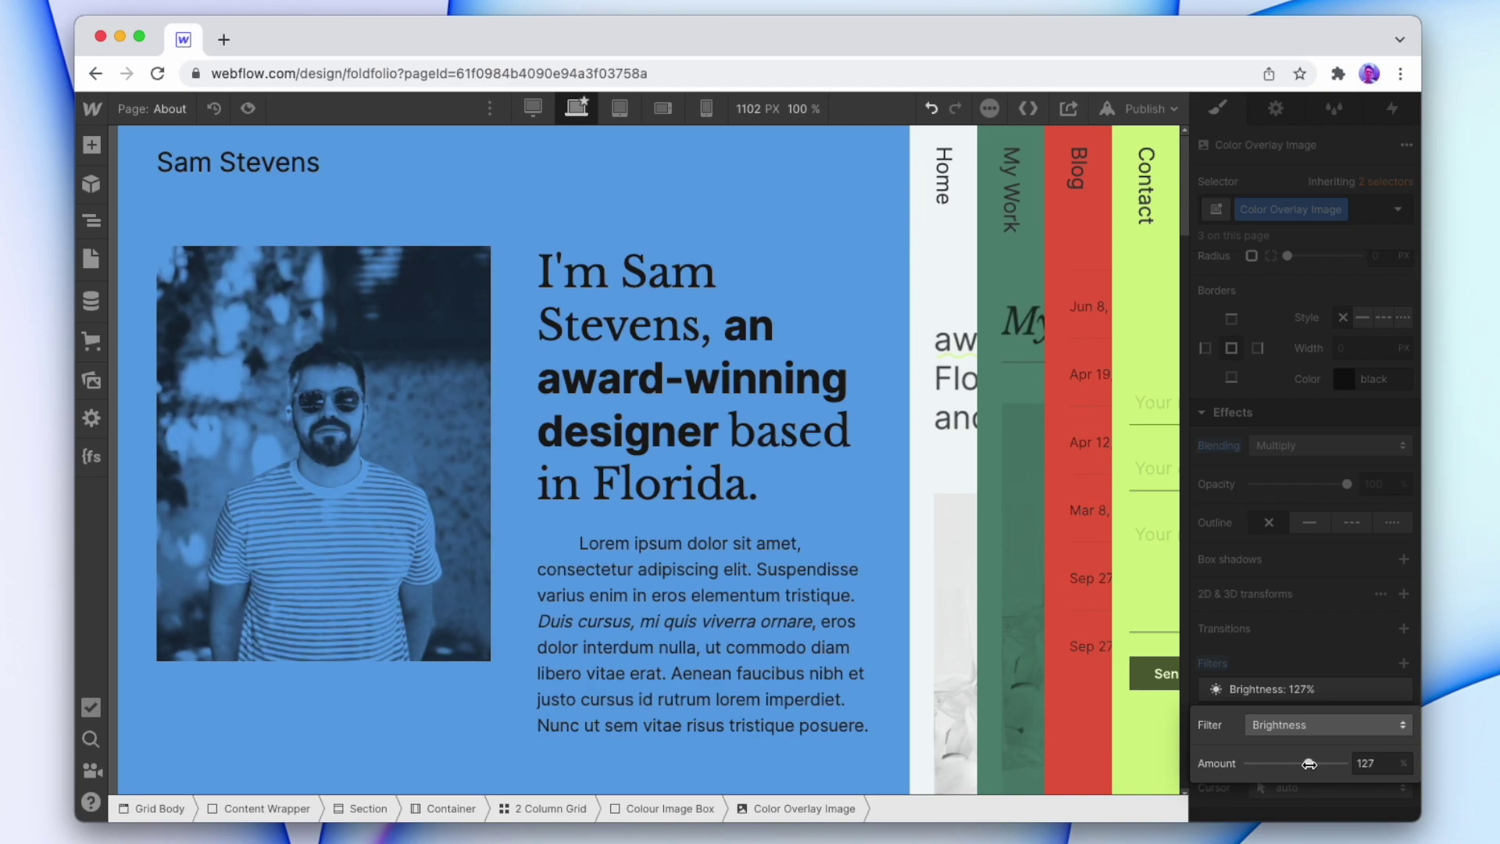
click(1357, 657)
Add a second filter set to Contrast at 84% on the overlay photo
click(1404, 663)
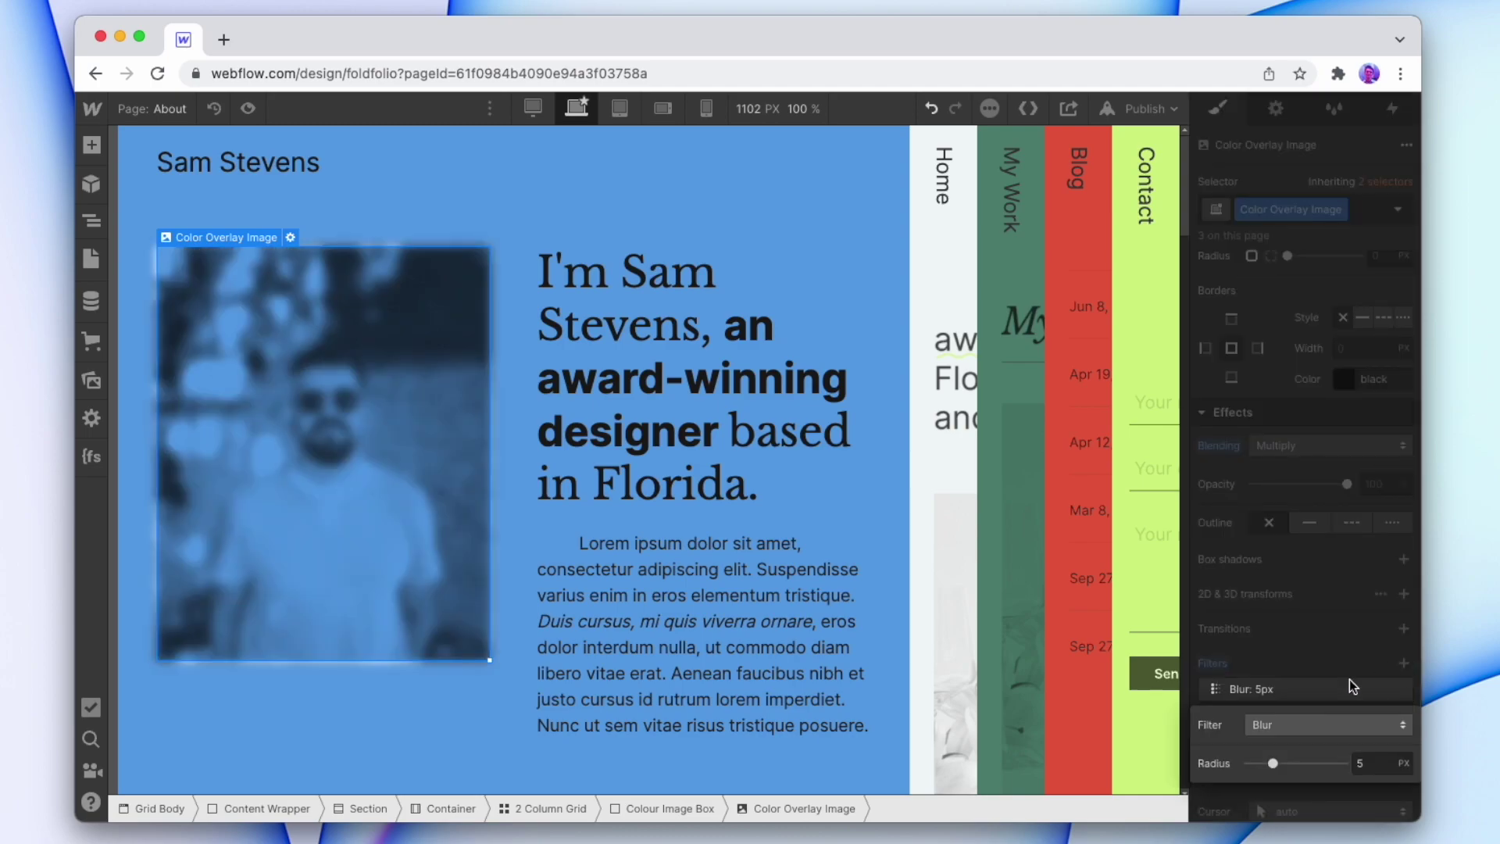
click(1305, 723)
click(1315, 669)
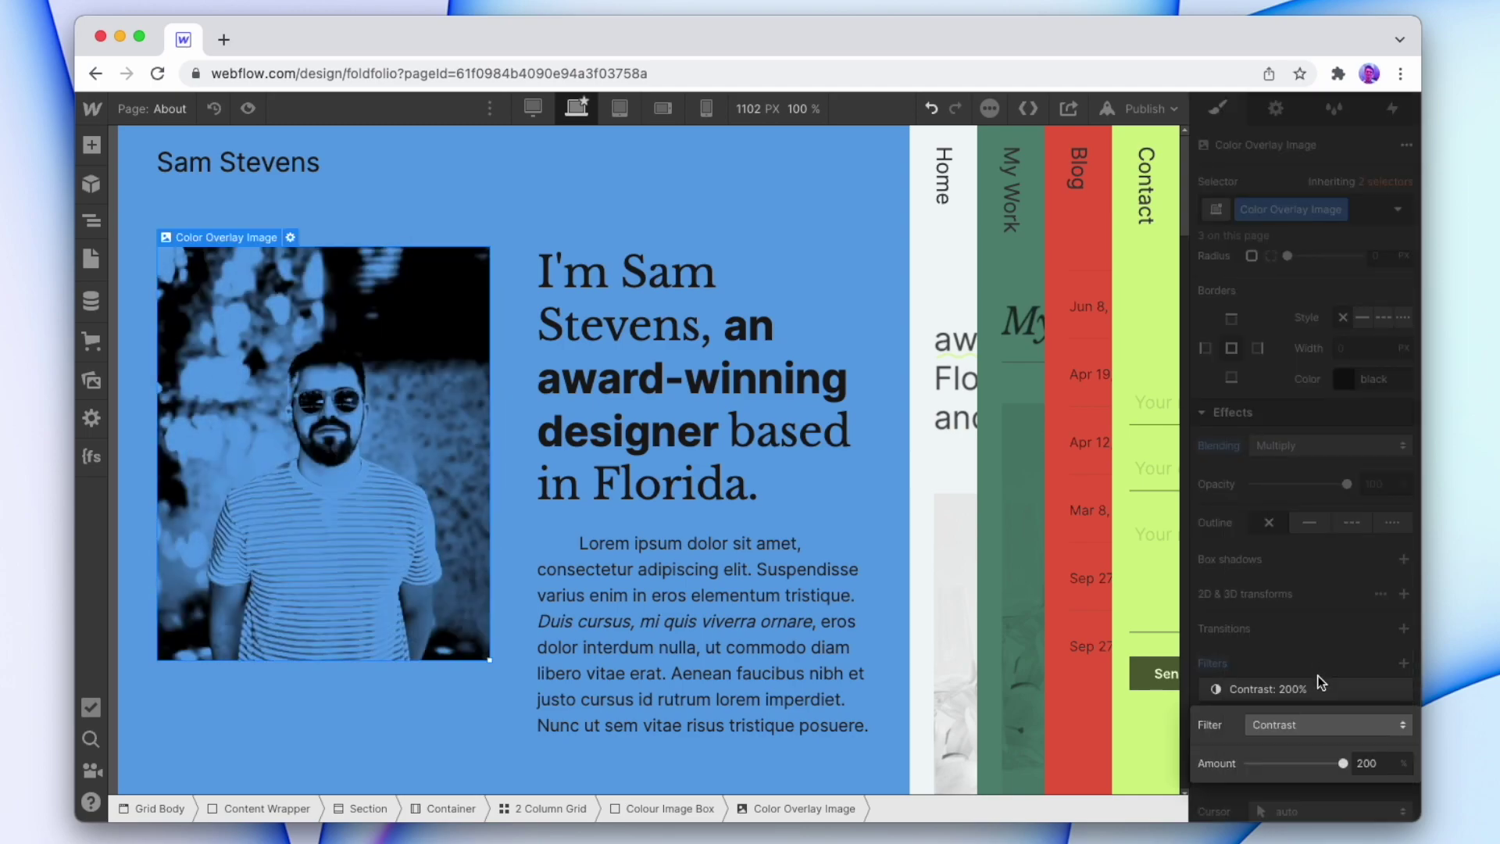
mouse_move(1311, 762)
mouse_down()
mouse_move(1265, 763)
mouse_move(1294, 764)
mouse_up()
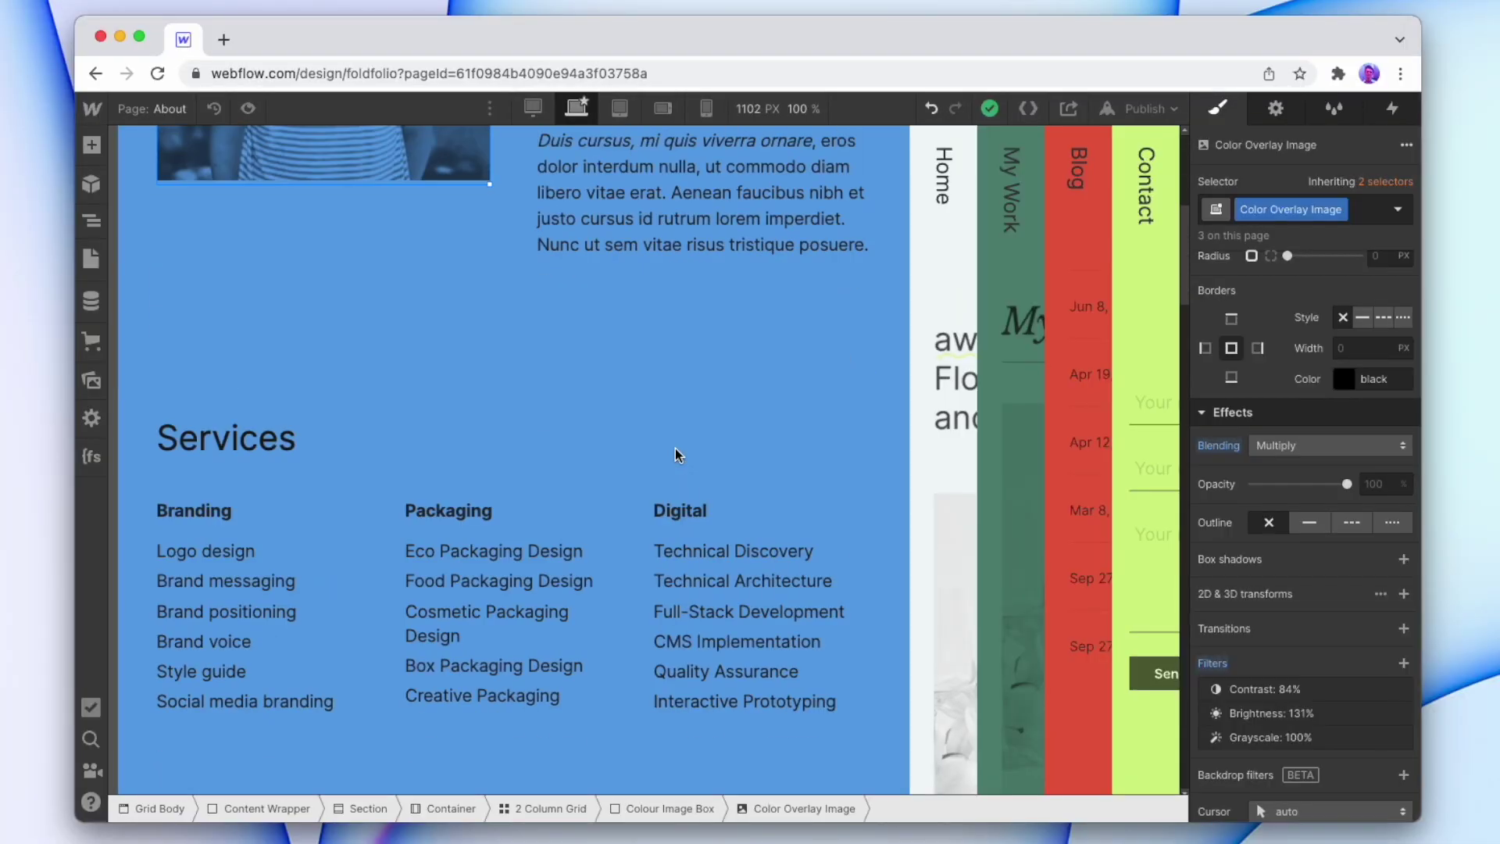
scroll(675, 448, down, 5)
Scroll down the About page to review the '6 years on' and office overlay images
scroll(668, 450, down, 3)
click(753, 398)
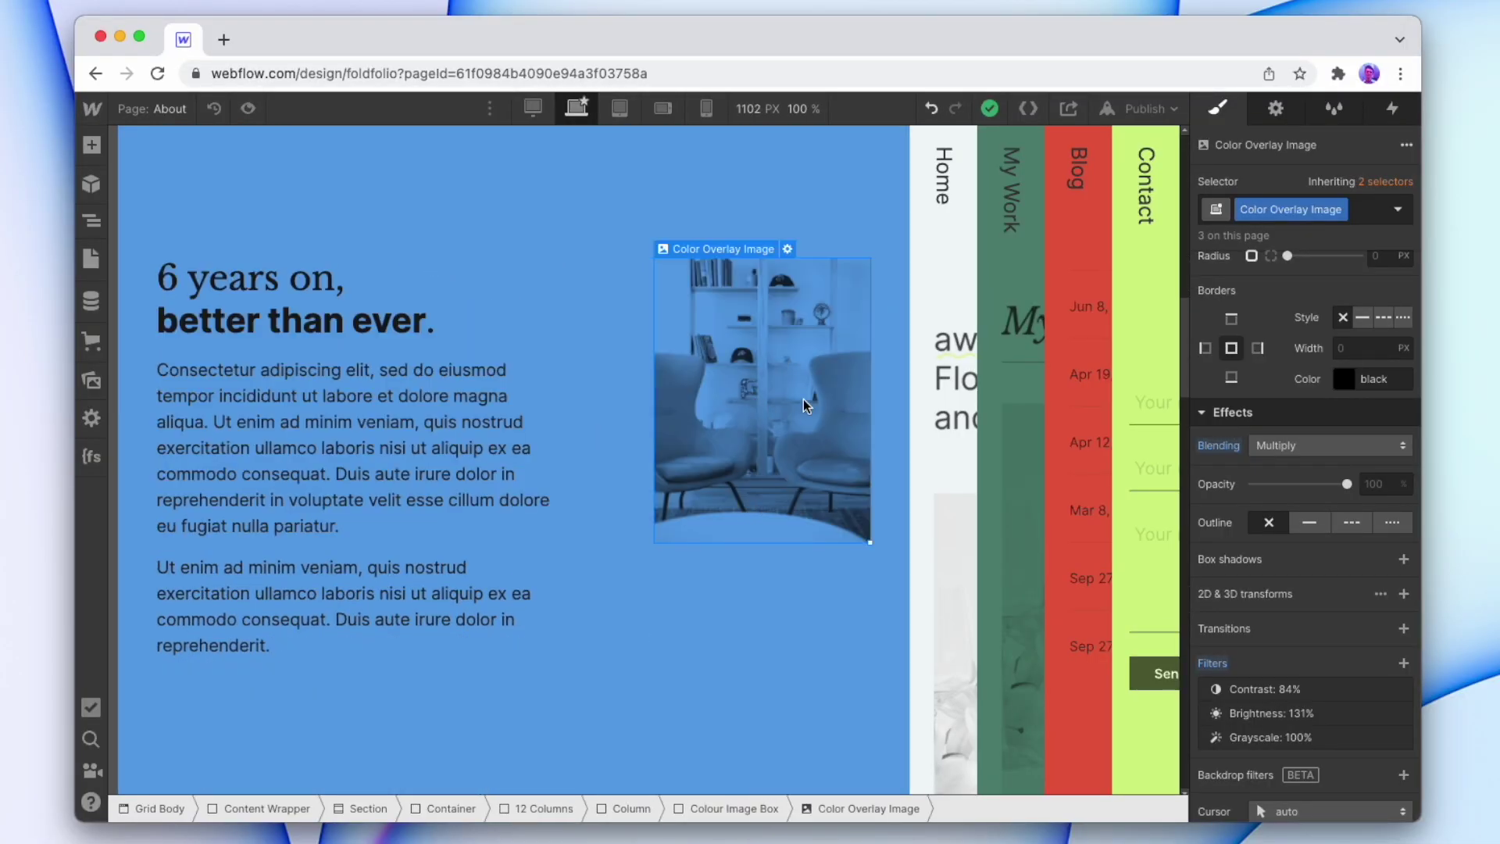
scroll(777, 395, down, 15)
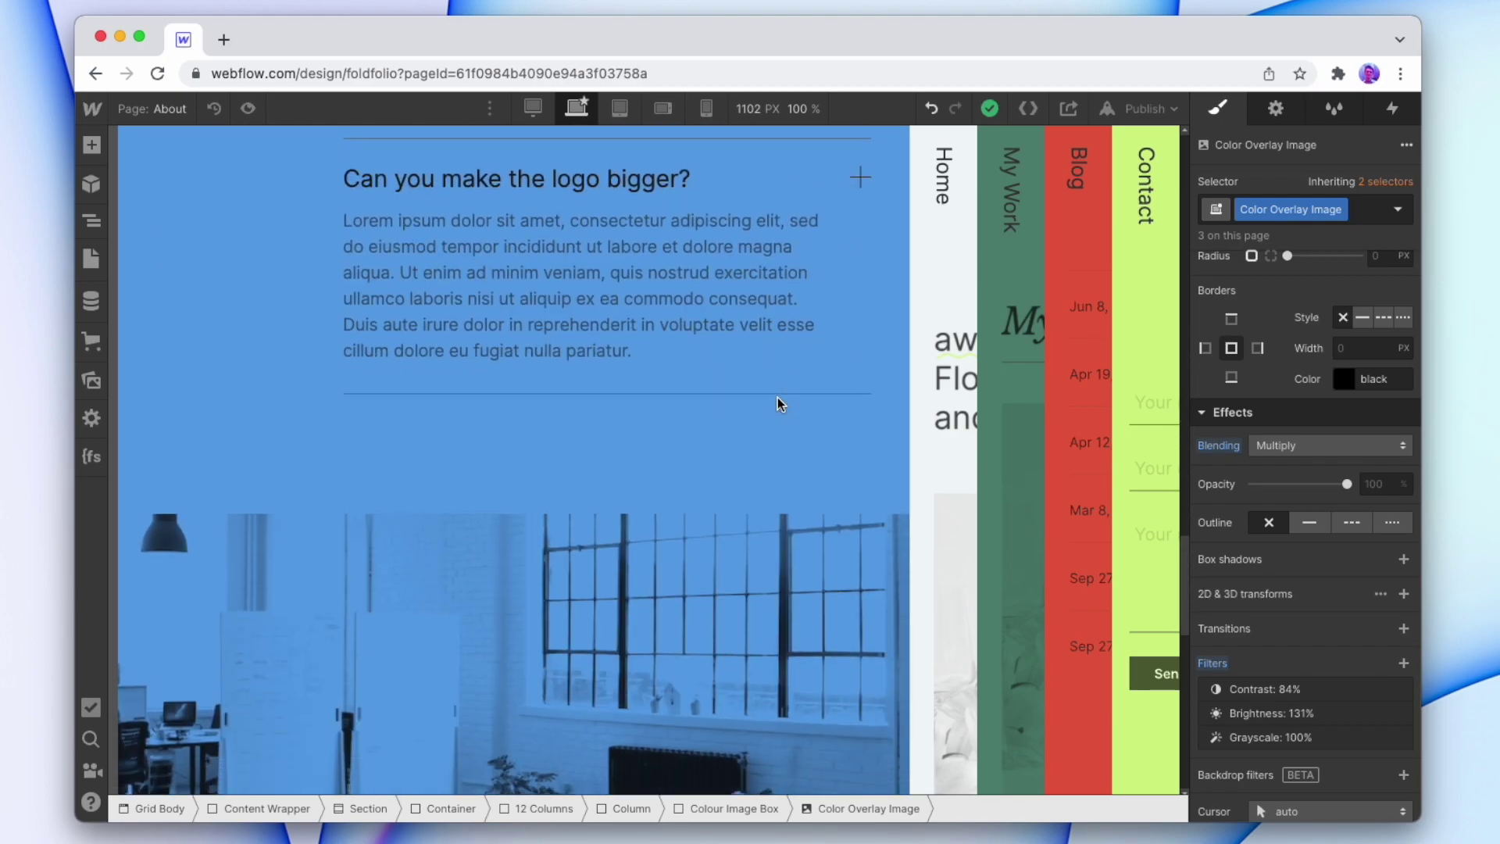
scroll(777, 402, up, 1)
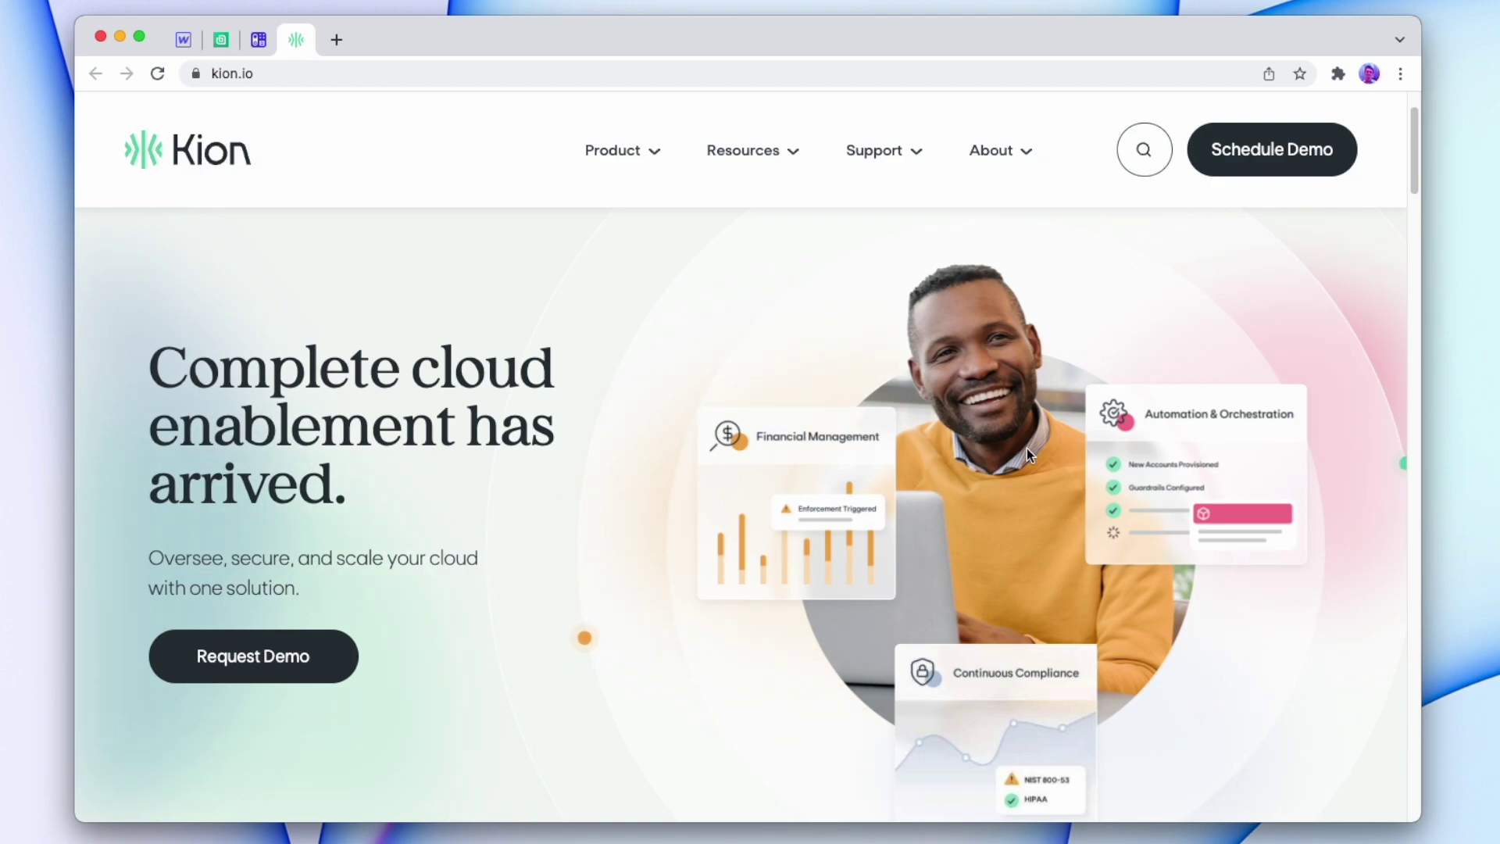
Flip through the hellobonsai.com and capsulecrm.com homepage tabs
key(super+2)
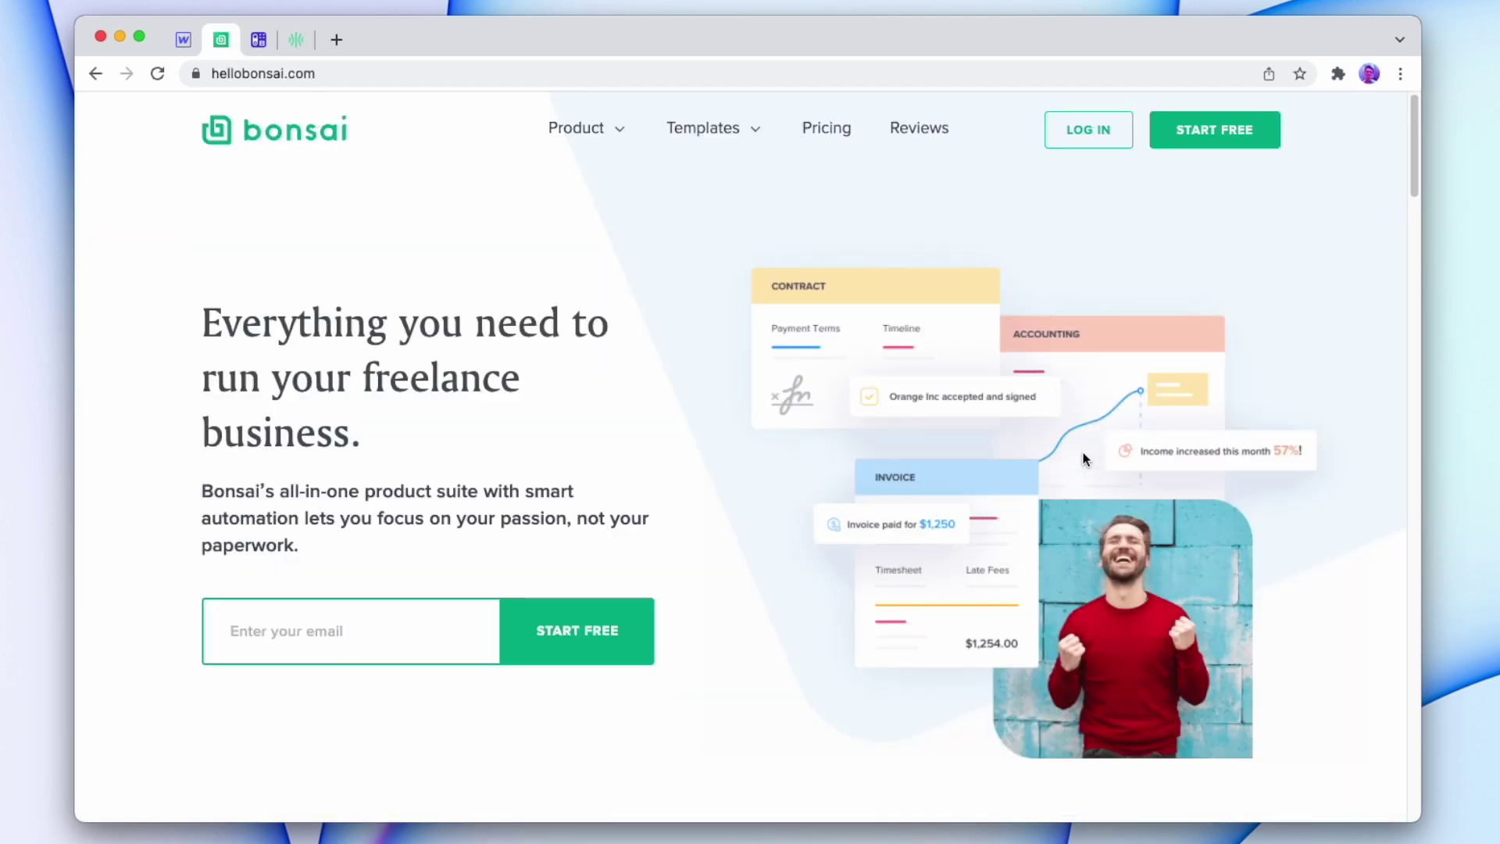
key(super+3)
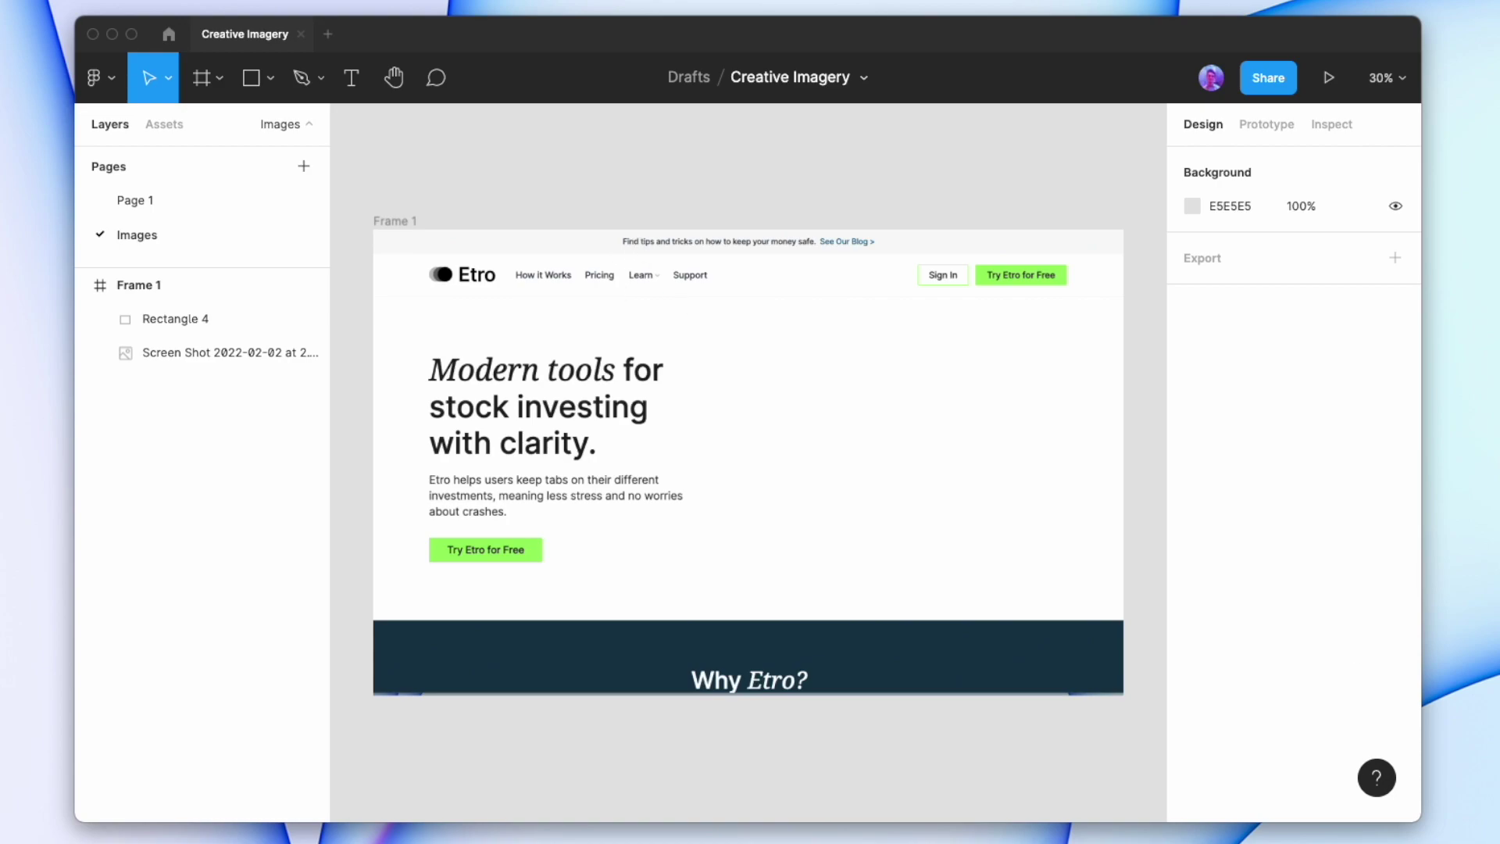
Paste the portrait photo into Frame 1, sized 561×743, right of the Etro headline
key(super+v)
scroll(695, 348, up, 2)
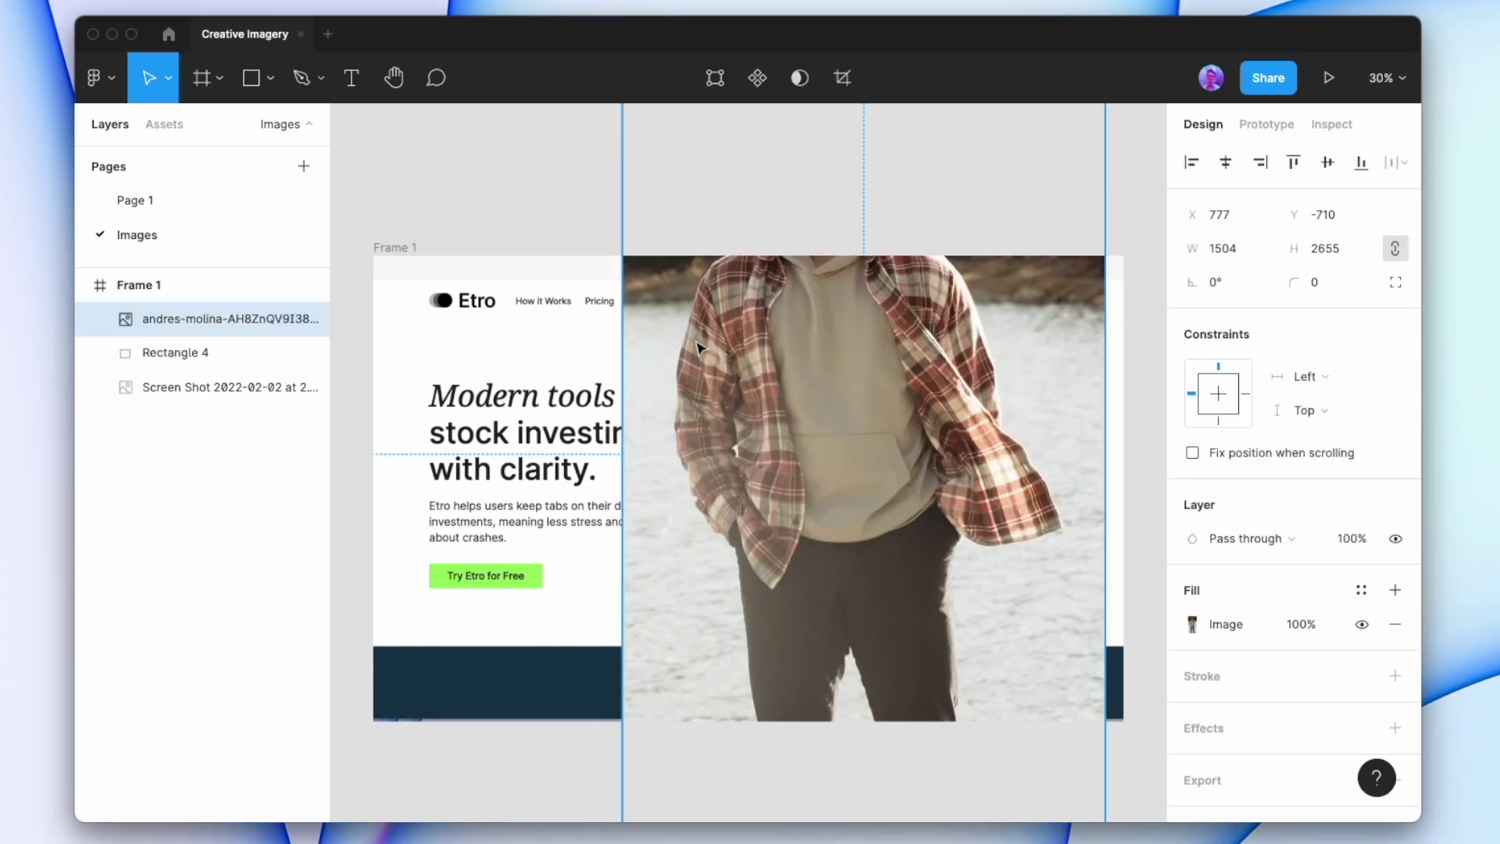
scroll(653, 234, up, 3)
drag(625, 137, 859, 582)
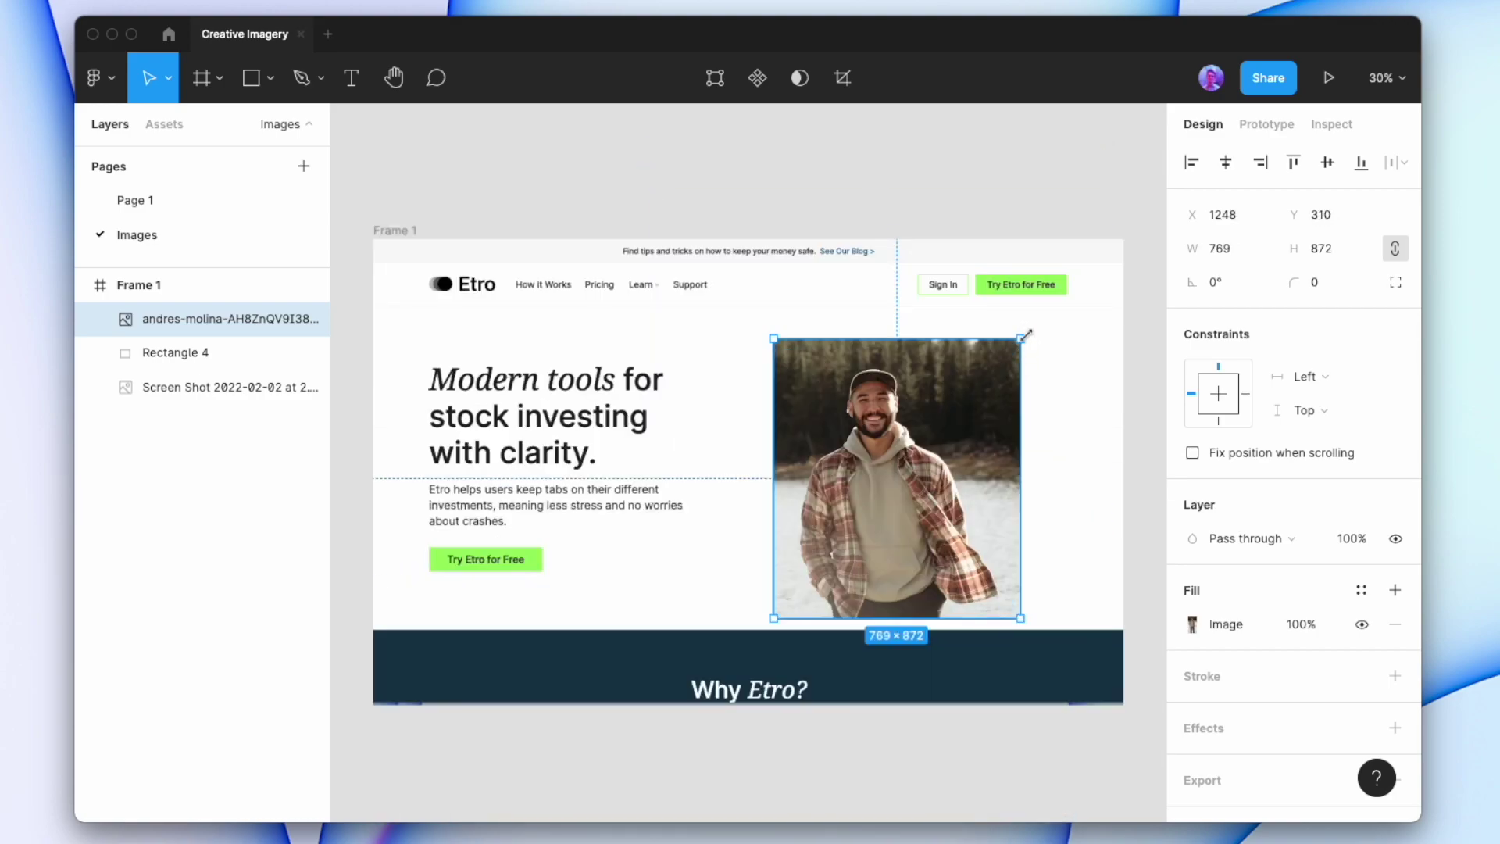
drag(1026, 335, 982, 348)
drag(879, 573, 940, 551)
drag(835, 462, 907, 465)
drag(914, 354, 926, 337)
Round the photo's top-left and top-right corners to 300 for an arched top
click(1396, 282)
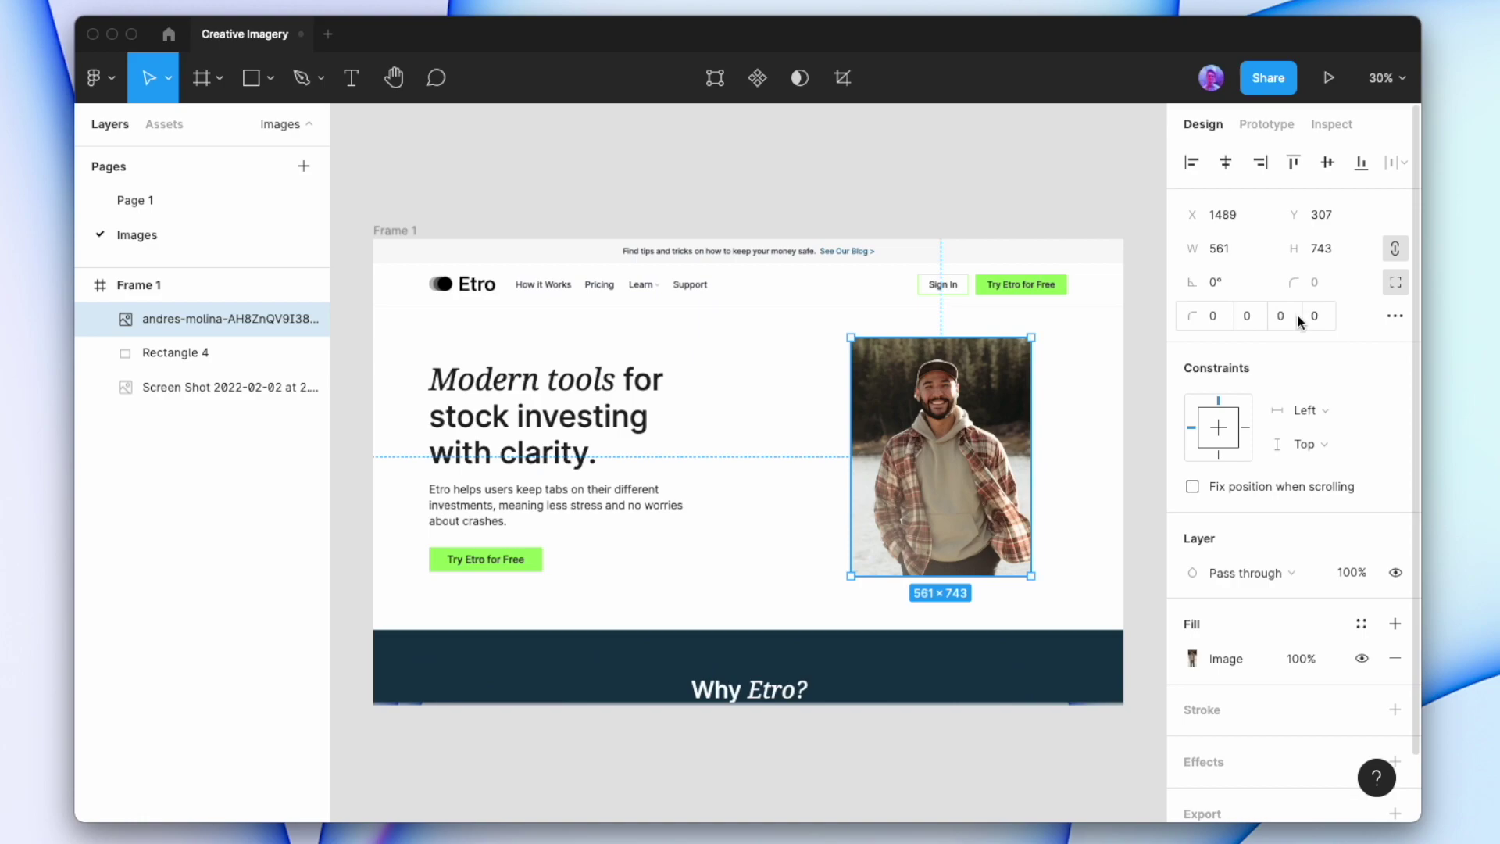
click(1224, 325)
text(200)
key(Return)
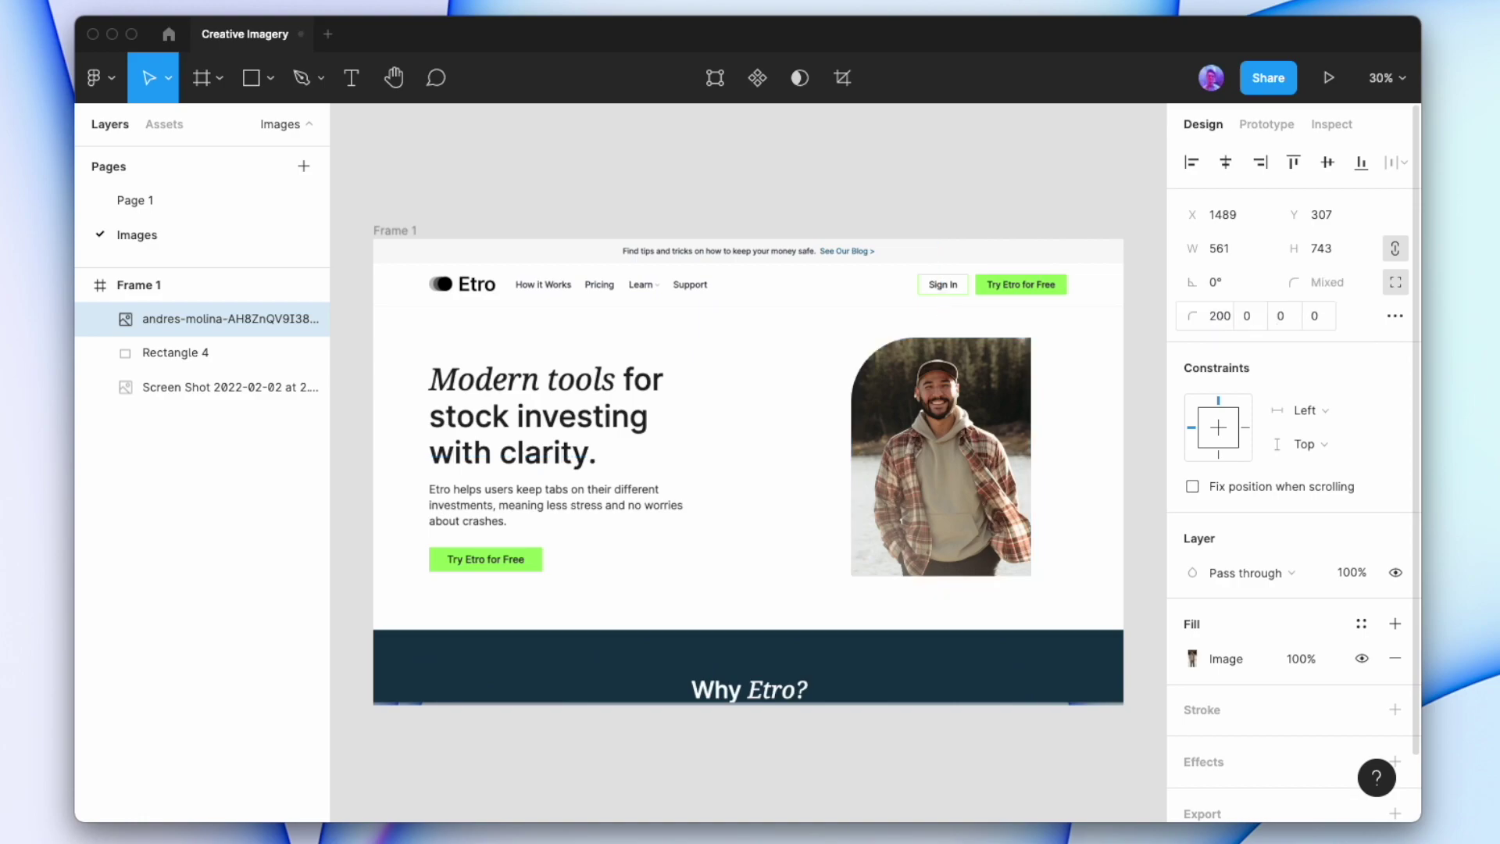
click(1250, 321)
text(20)
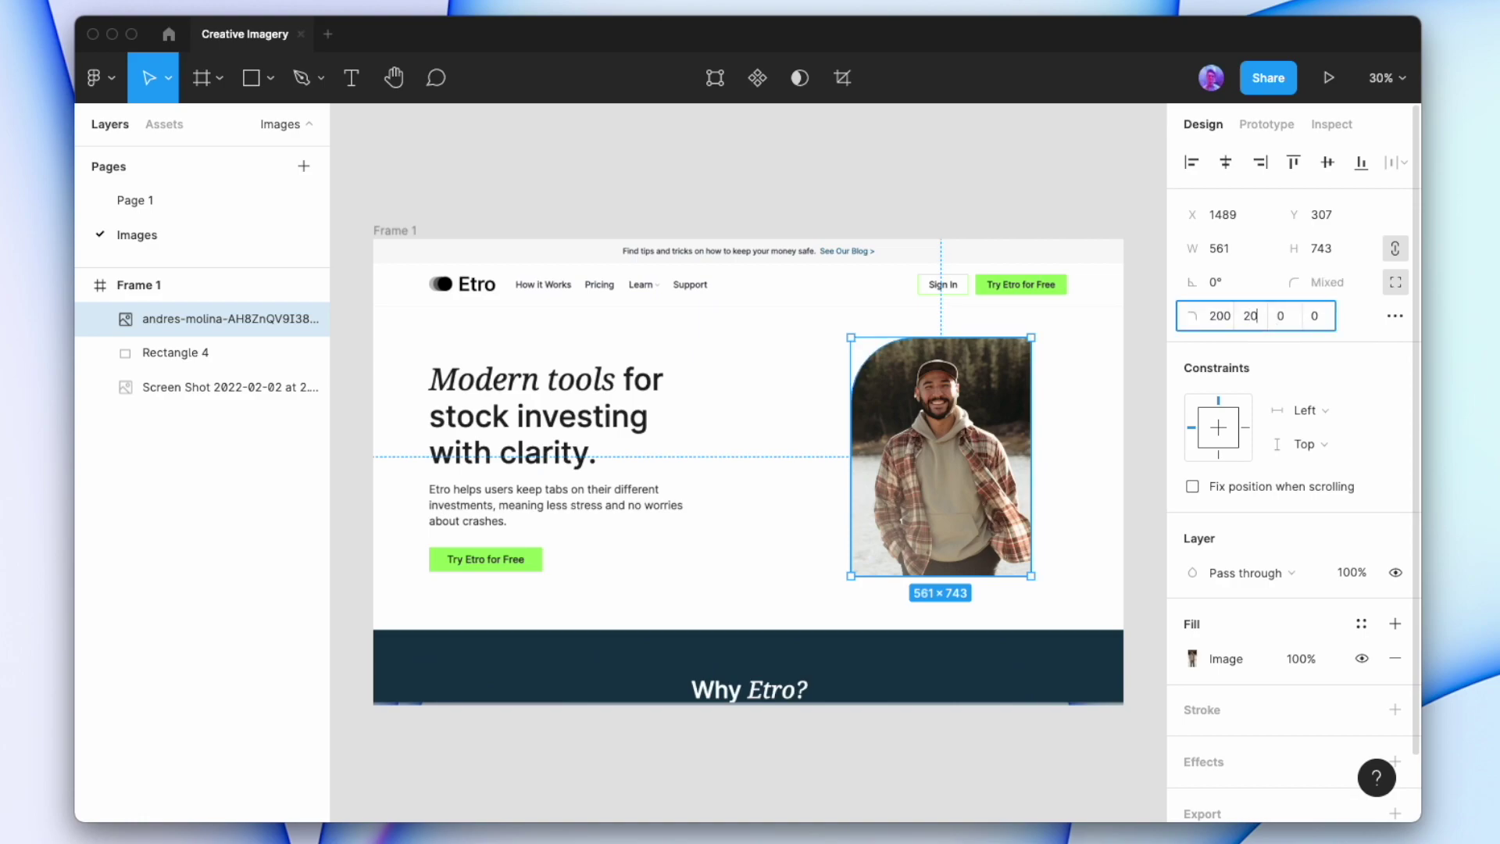
text(0)
key(Return)
click(1255, 326)
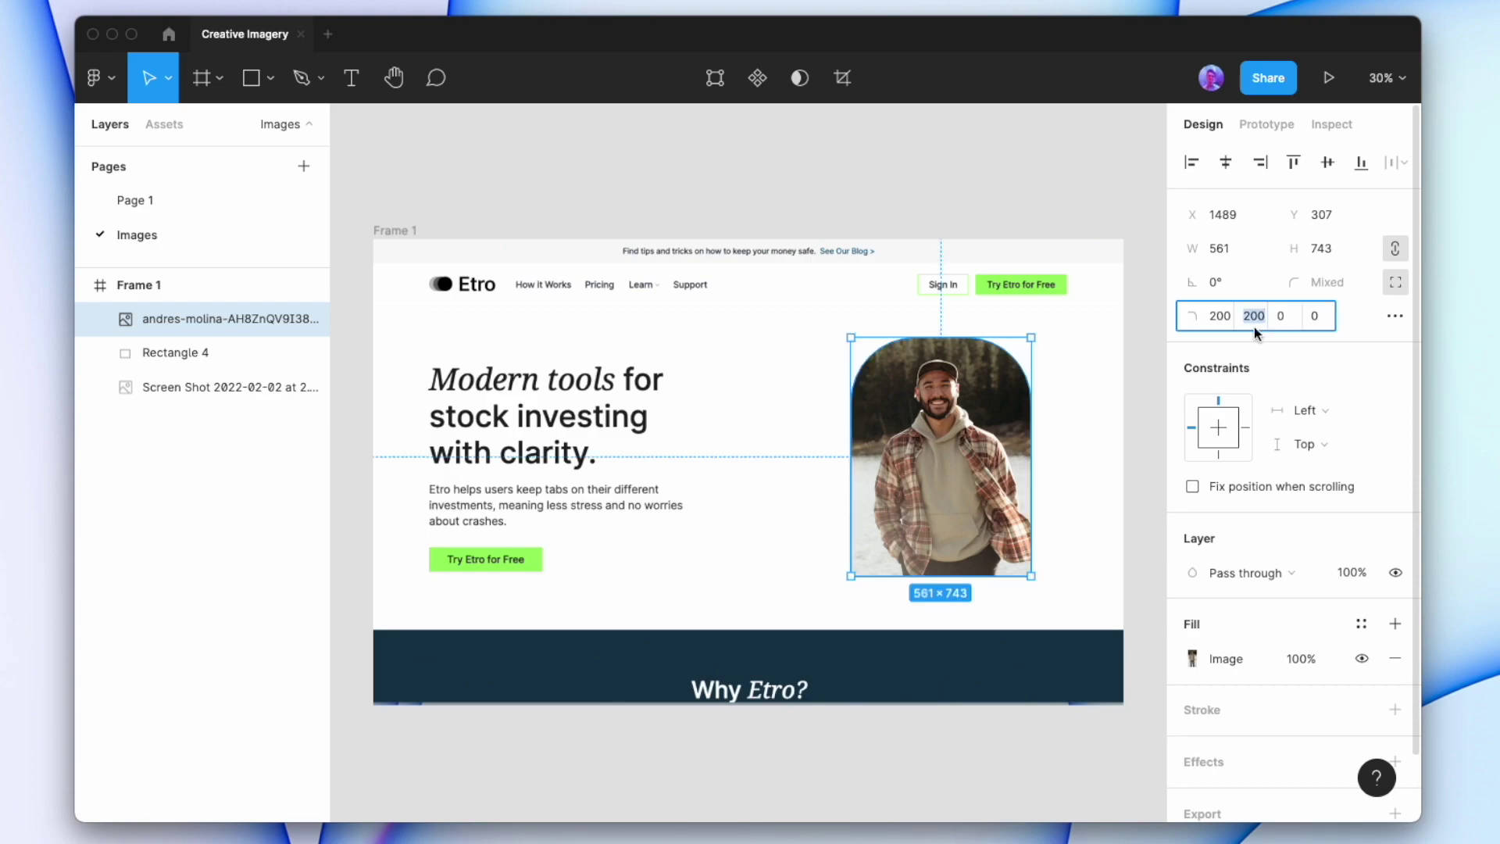
text(300)
key(Return)
click(1219, 315)
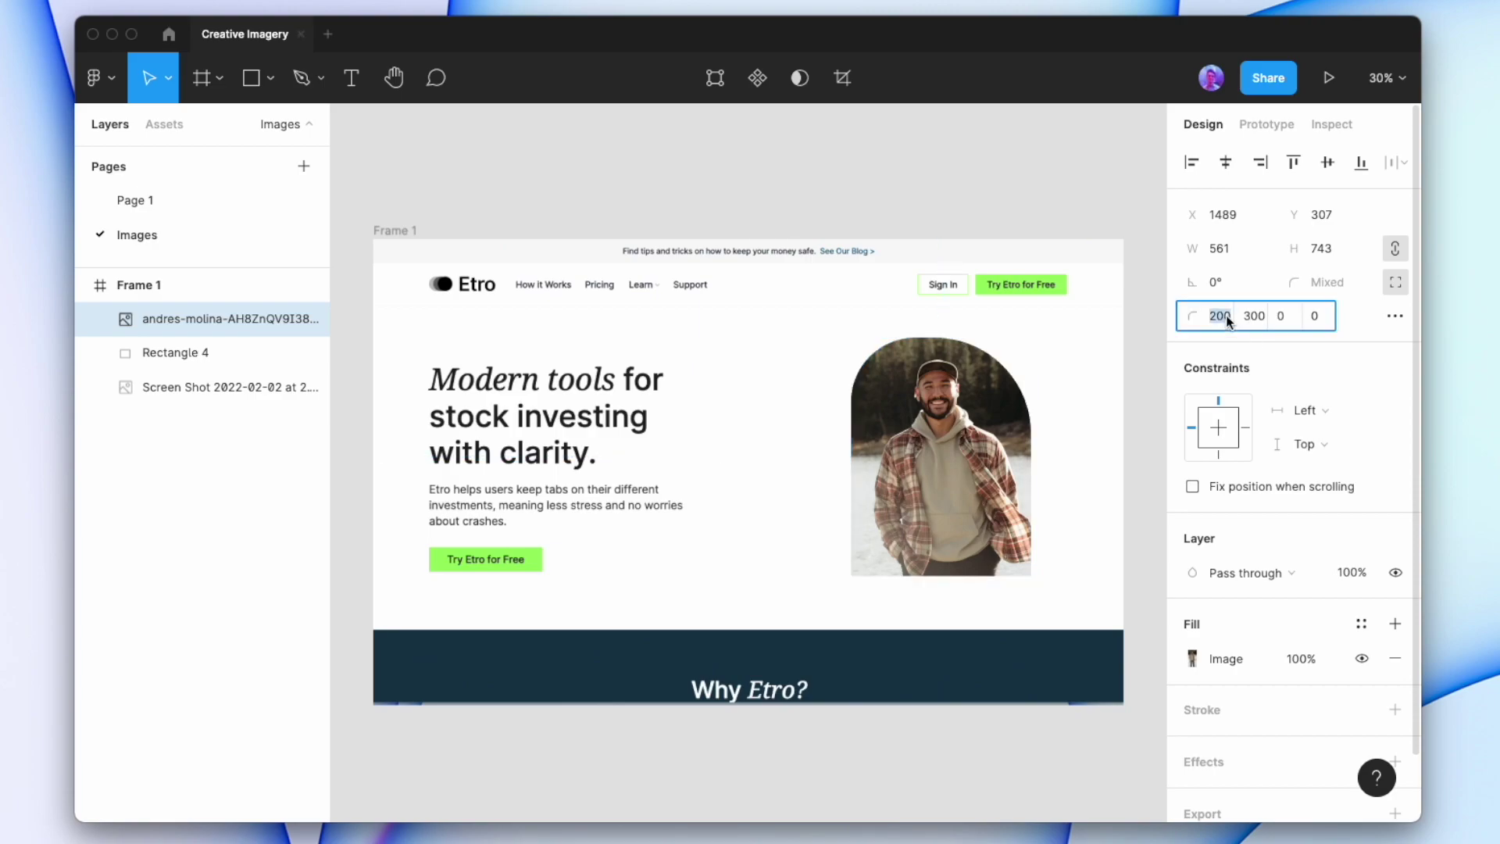
text(300 30)
key(Return)
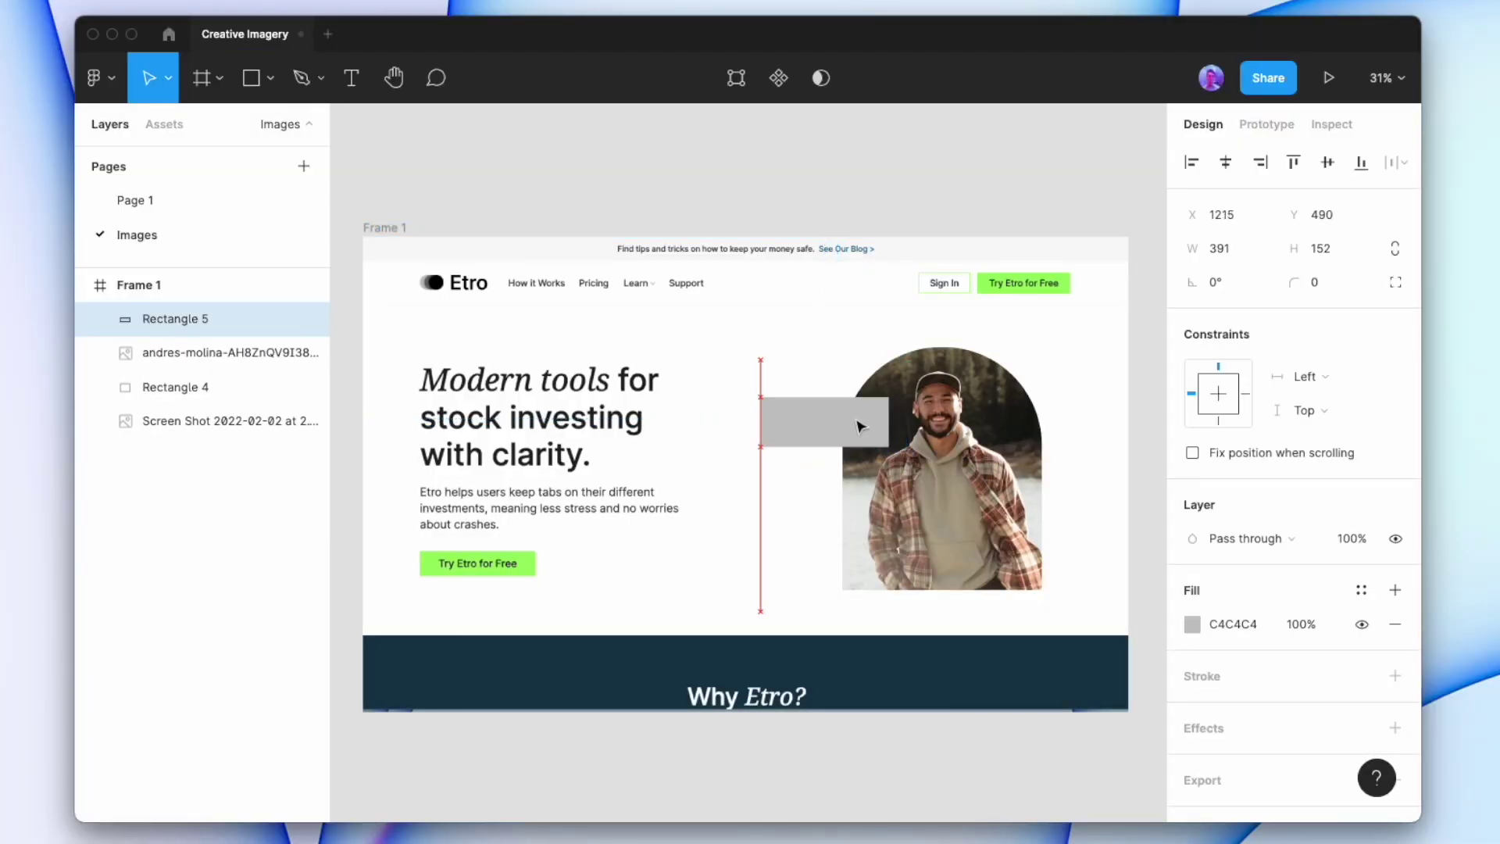
Fill the new rectangle with light blue E9F7FE and give it a 40 corner radius
click(1192, 623)
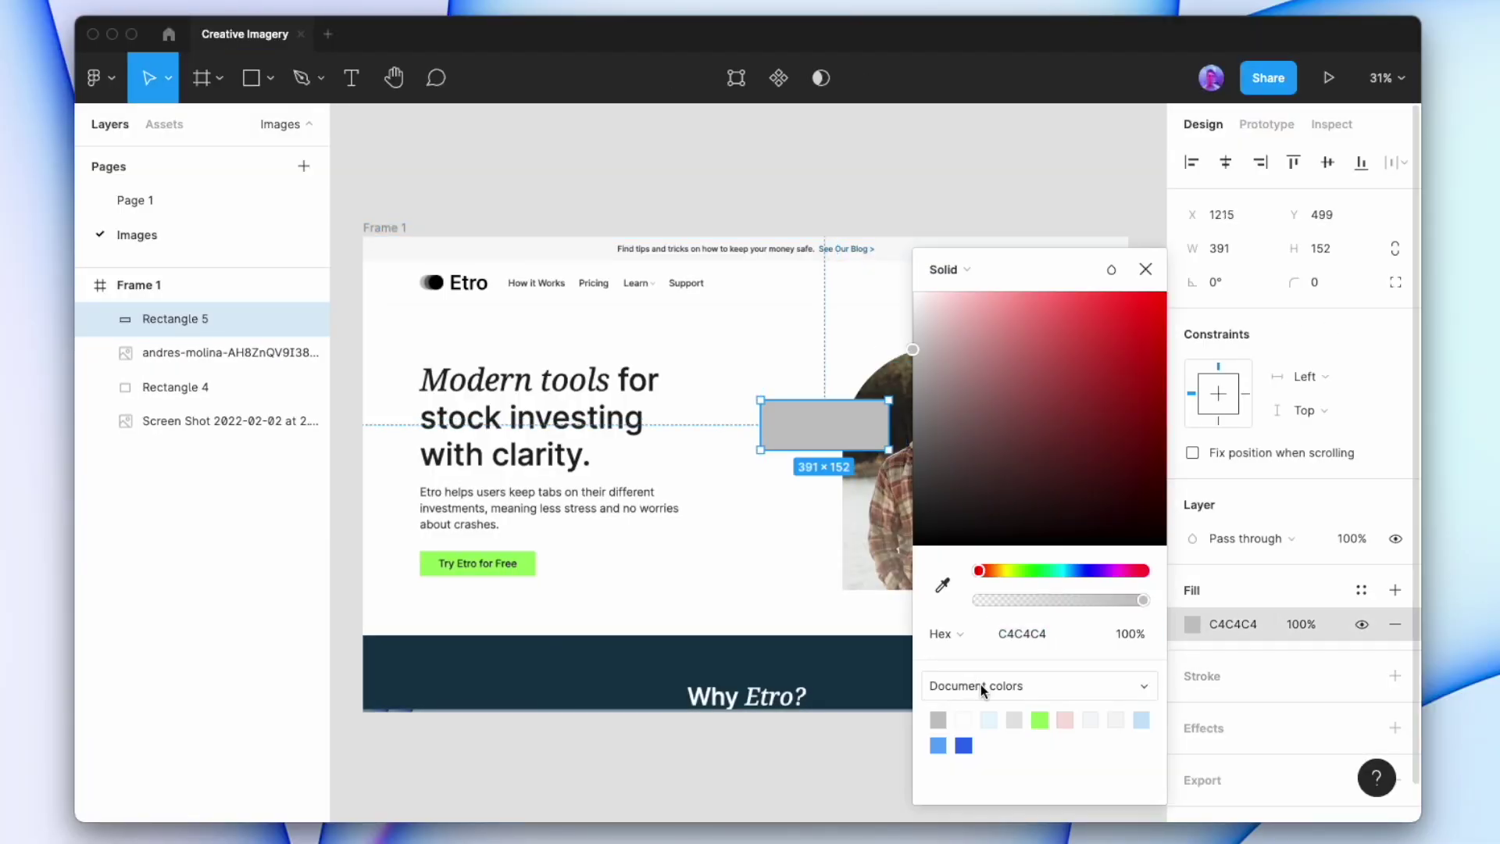
click(989, 720)
click(1145, 269)
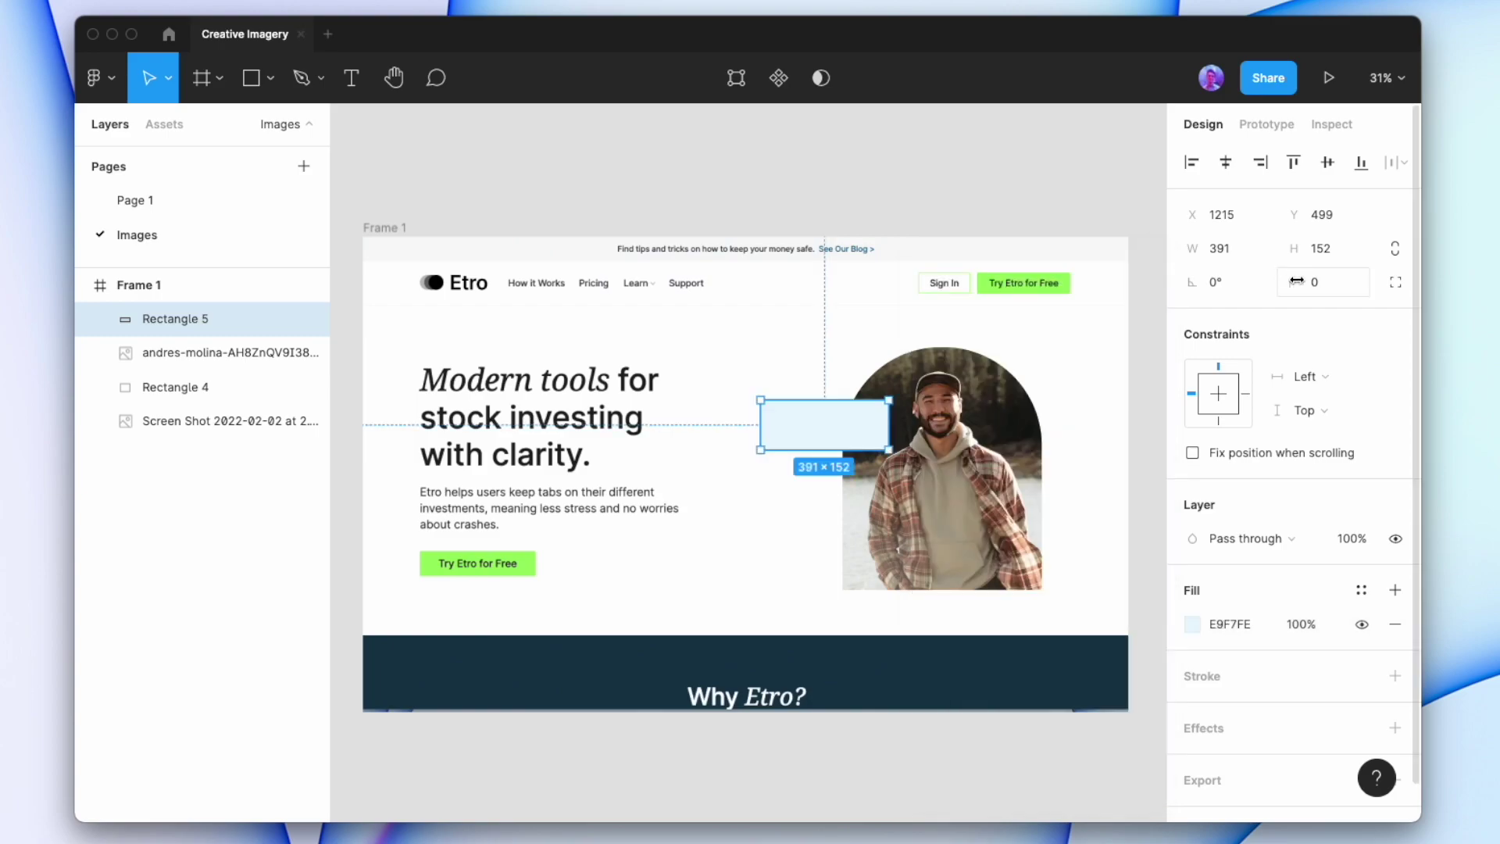
click(1326, 287)
text(40)
key(Return)
Add an enlarged, centre-aligned 'Stocks up +23%' label inside the pill
key(super+v)
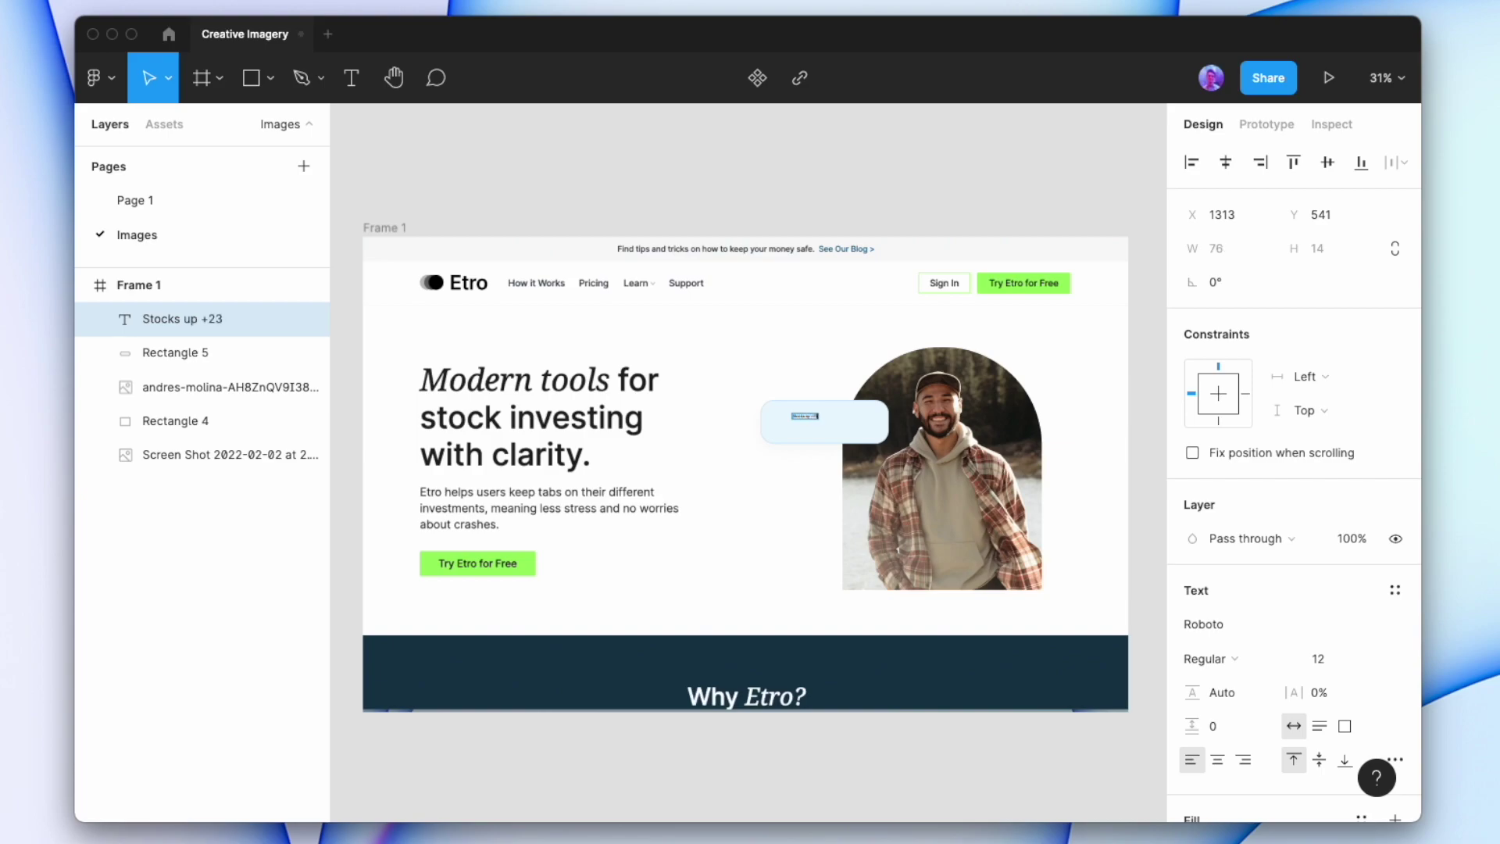
key(Escape)
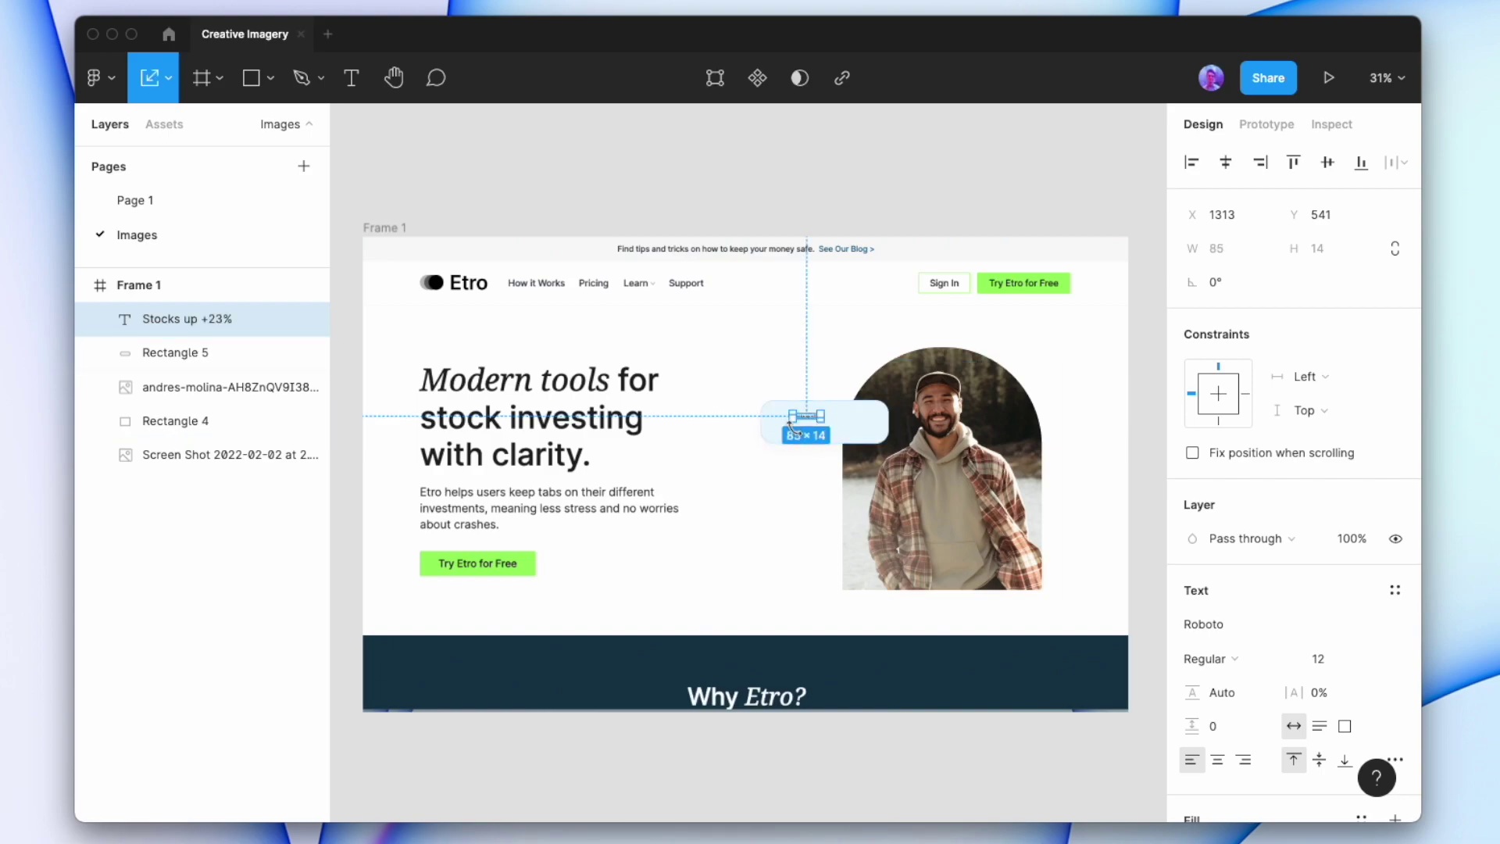
mouse_move(825, 426)
mouse_down()
mouse_move(875, 436)
mouse_move(842, 426)
mouse_up()
key(v)
key(super+alt+t)
scroll(834, 424, up, 1)
Make the pill shorter, 97 high, and slightly wider
scroll(834, 424, up, 5)
click(821, 374)
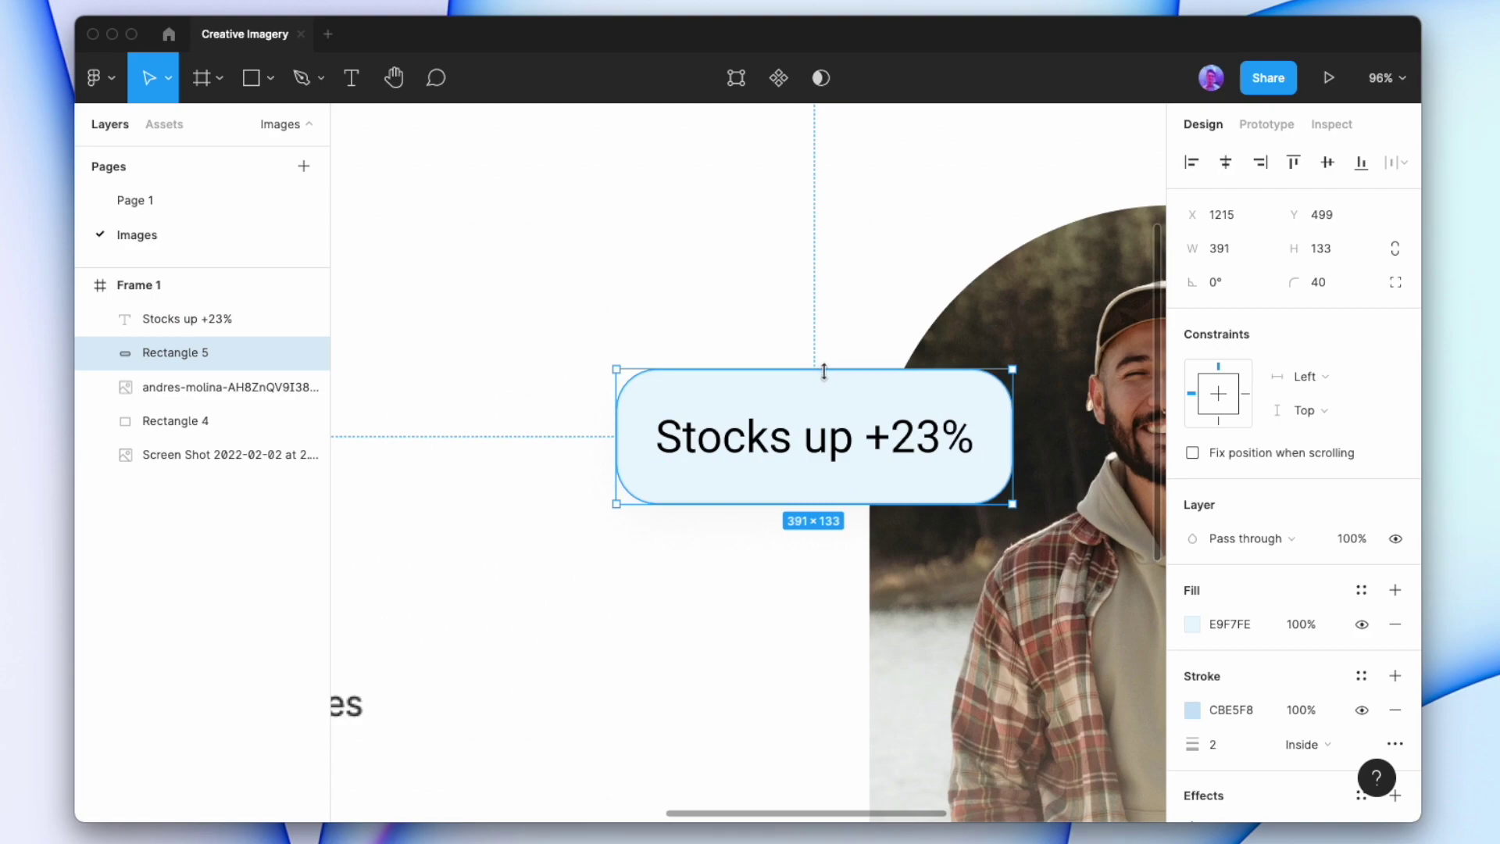
drag(823, 372, 823, 387)
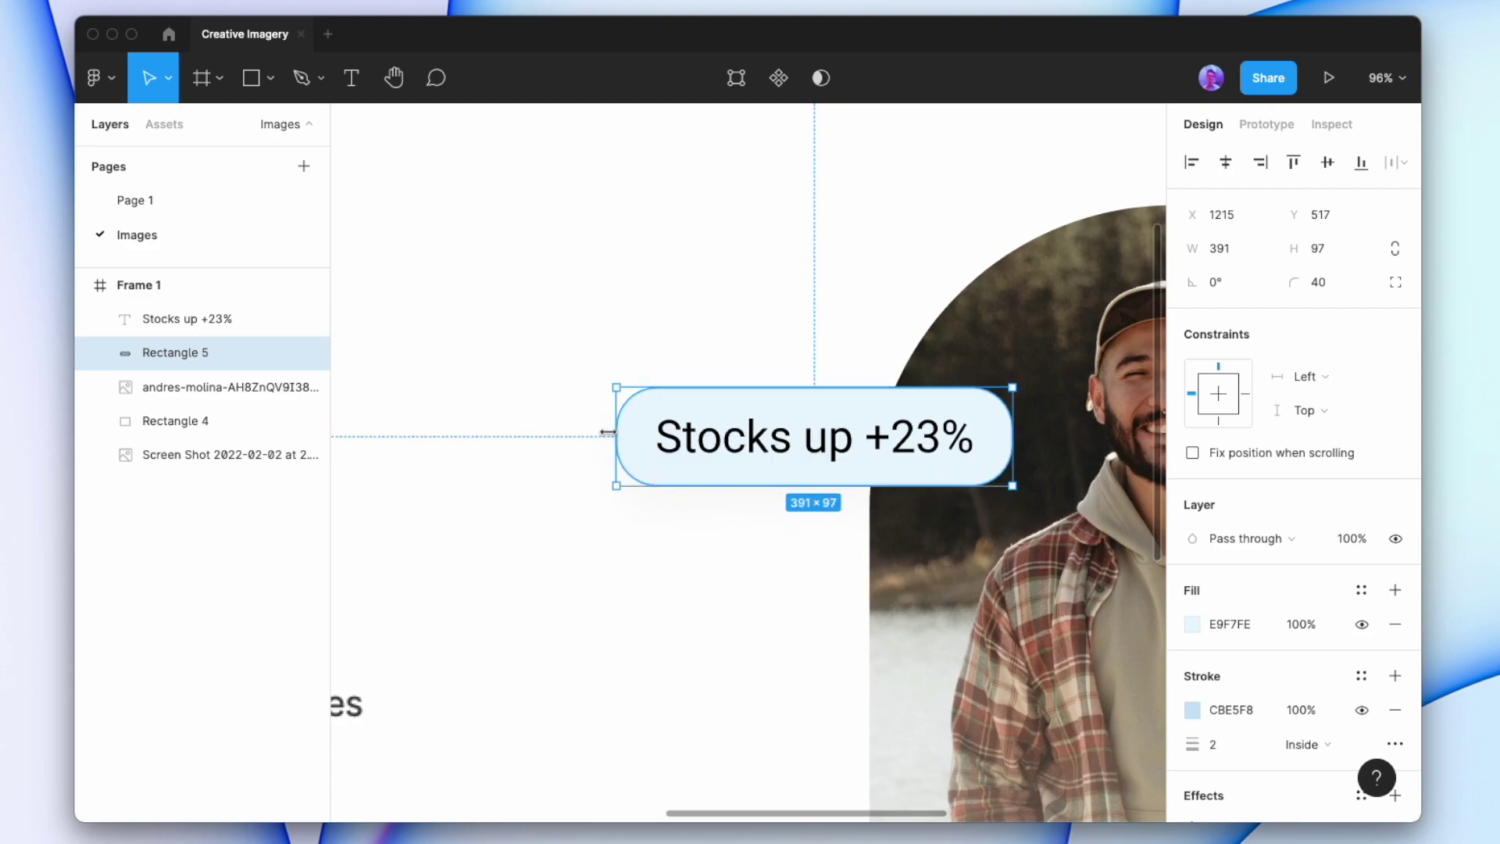
drag(607, 432, 601, 432)
Set the badge label to Inter Medium on a single line
click(812, 437)
click(1230, 625)
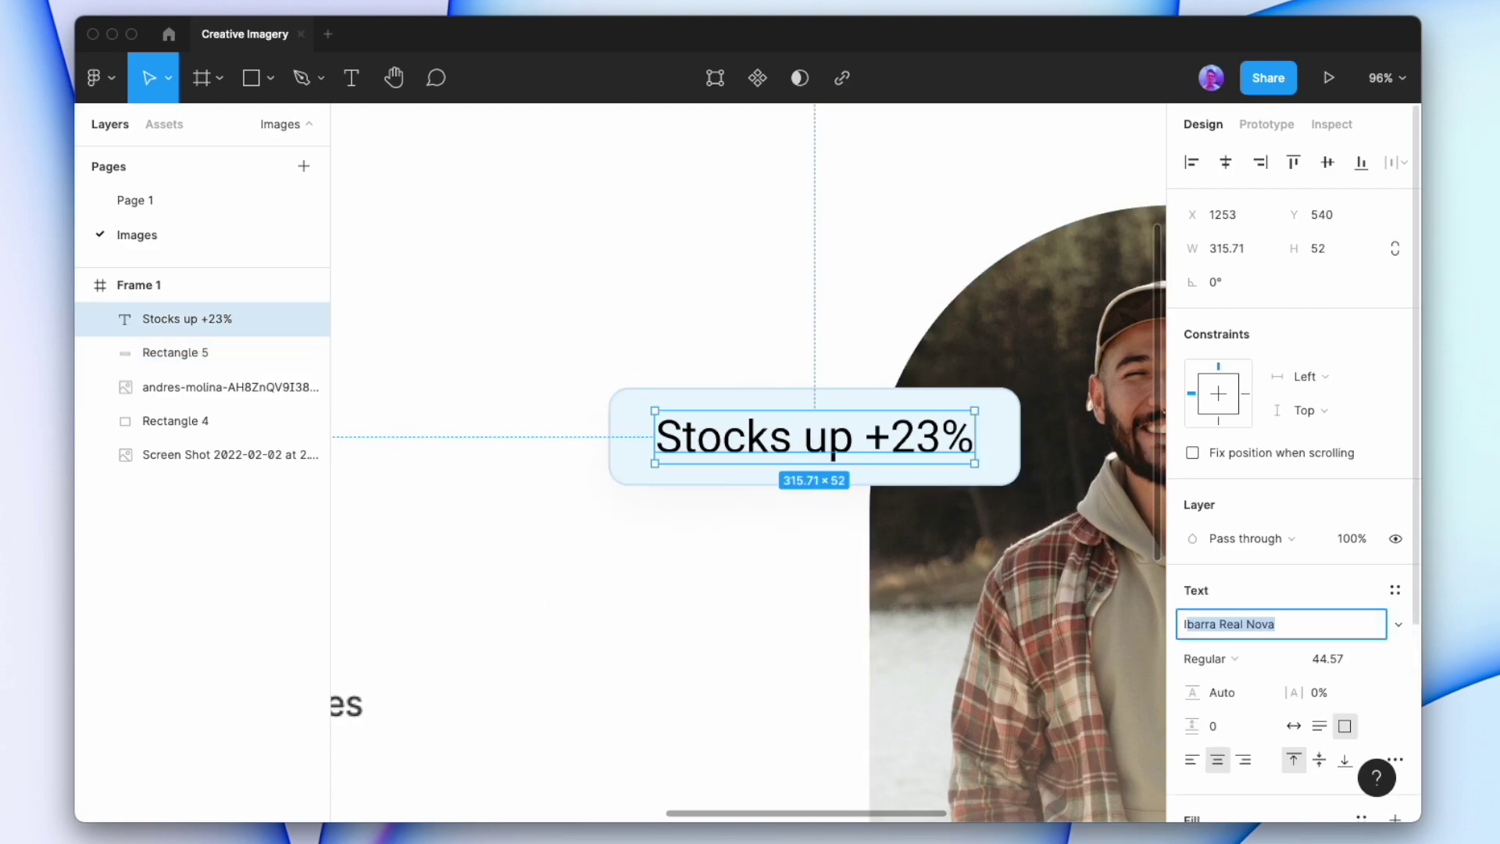
text(Inter)
key(Return)
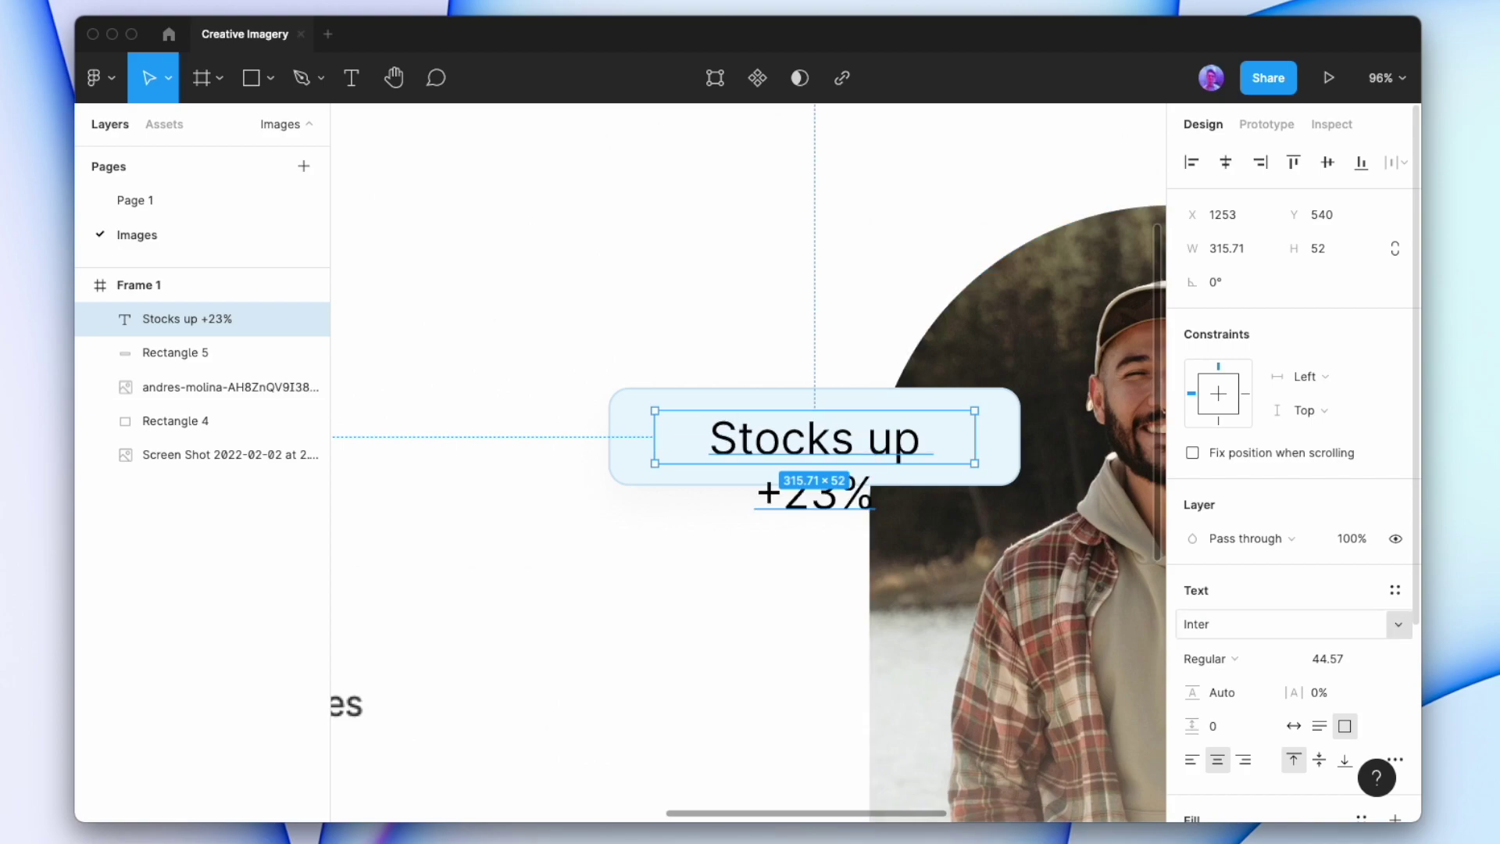
drag(975, 437, 999, 438)
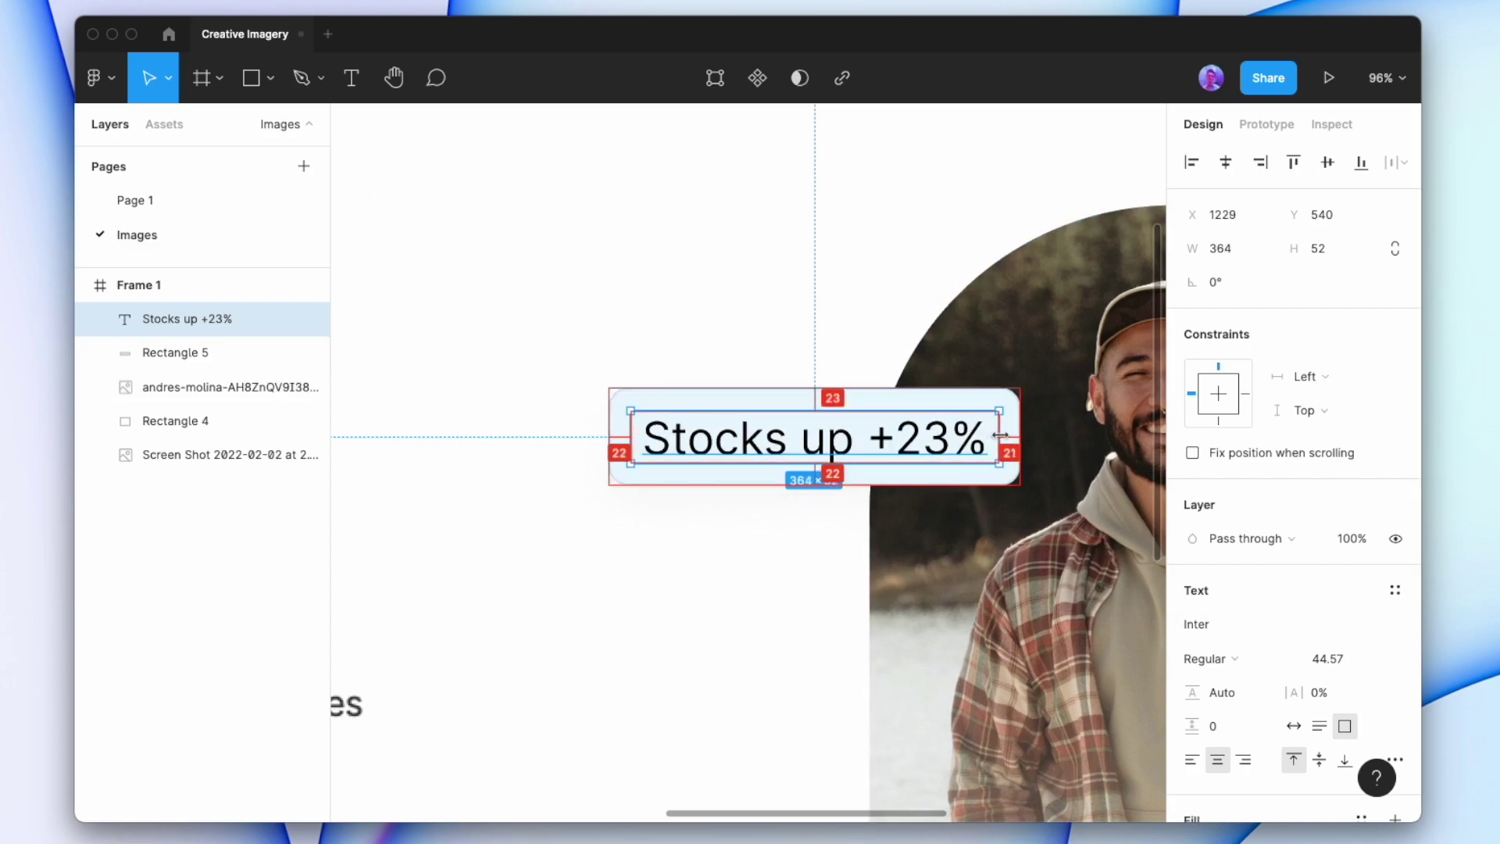
click(1235, 661)
click(1237, 681)
Colour the label's +23% part green, darkened to 3EA100
double_click(924, 450)
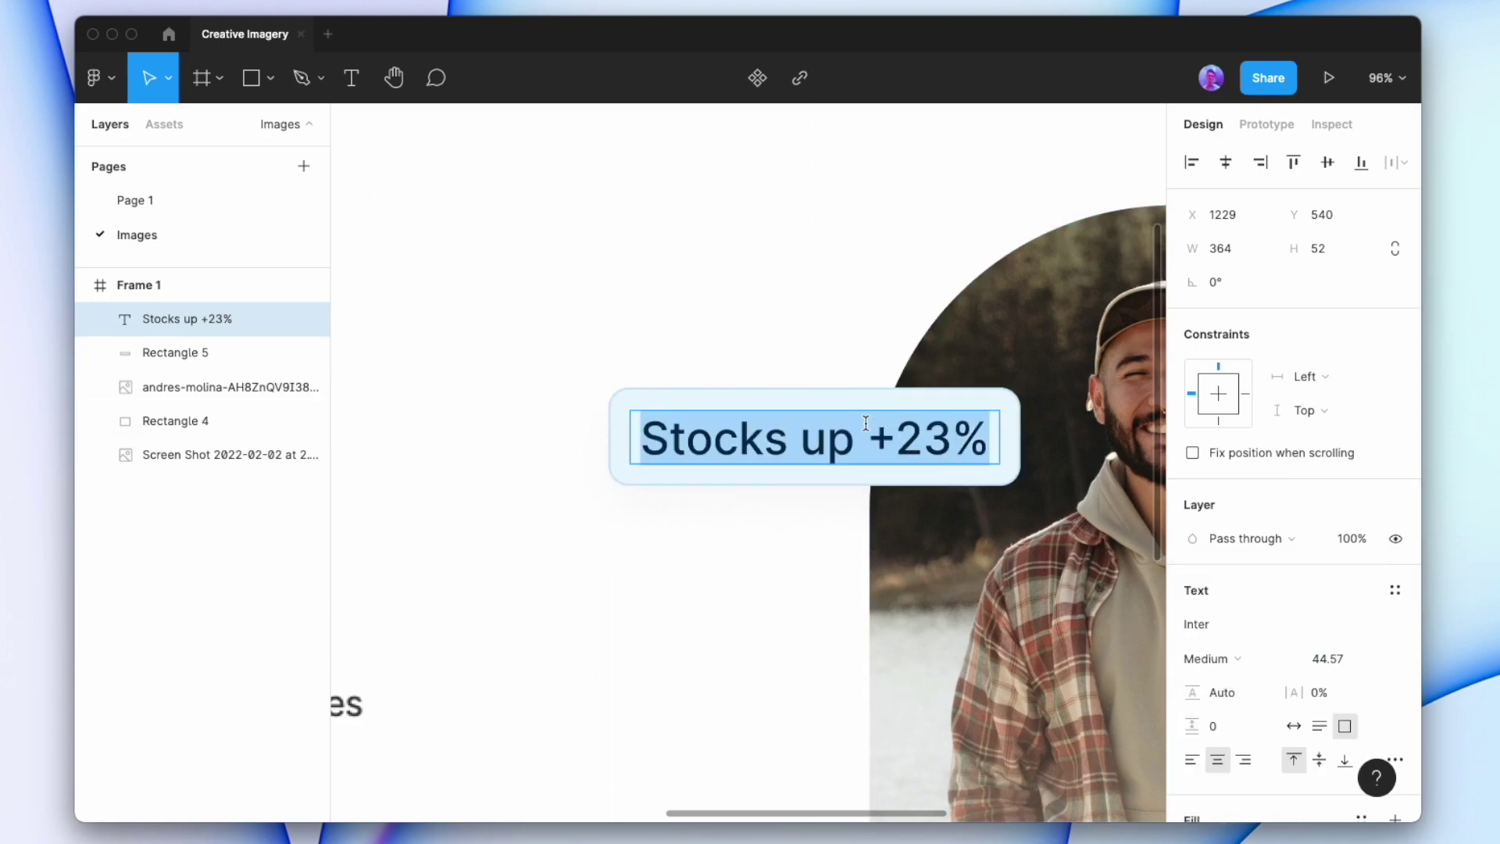
drag(869, 438, 1007, 447)
scroll(1245, 777, down, 4)
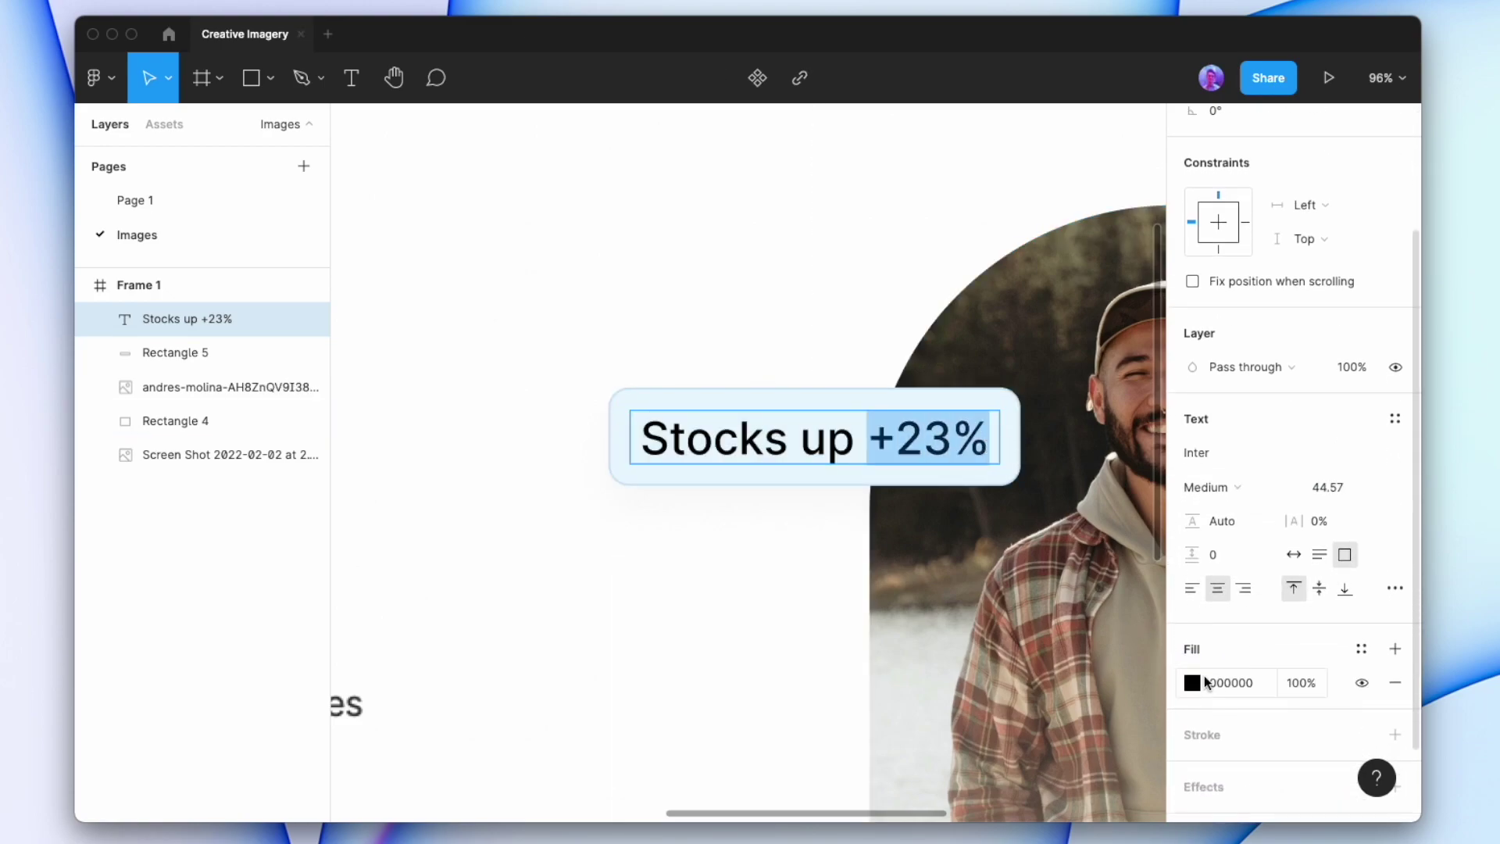
click(1192, 683)
click(1063, 719)
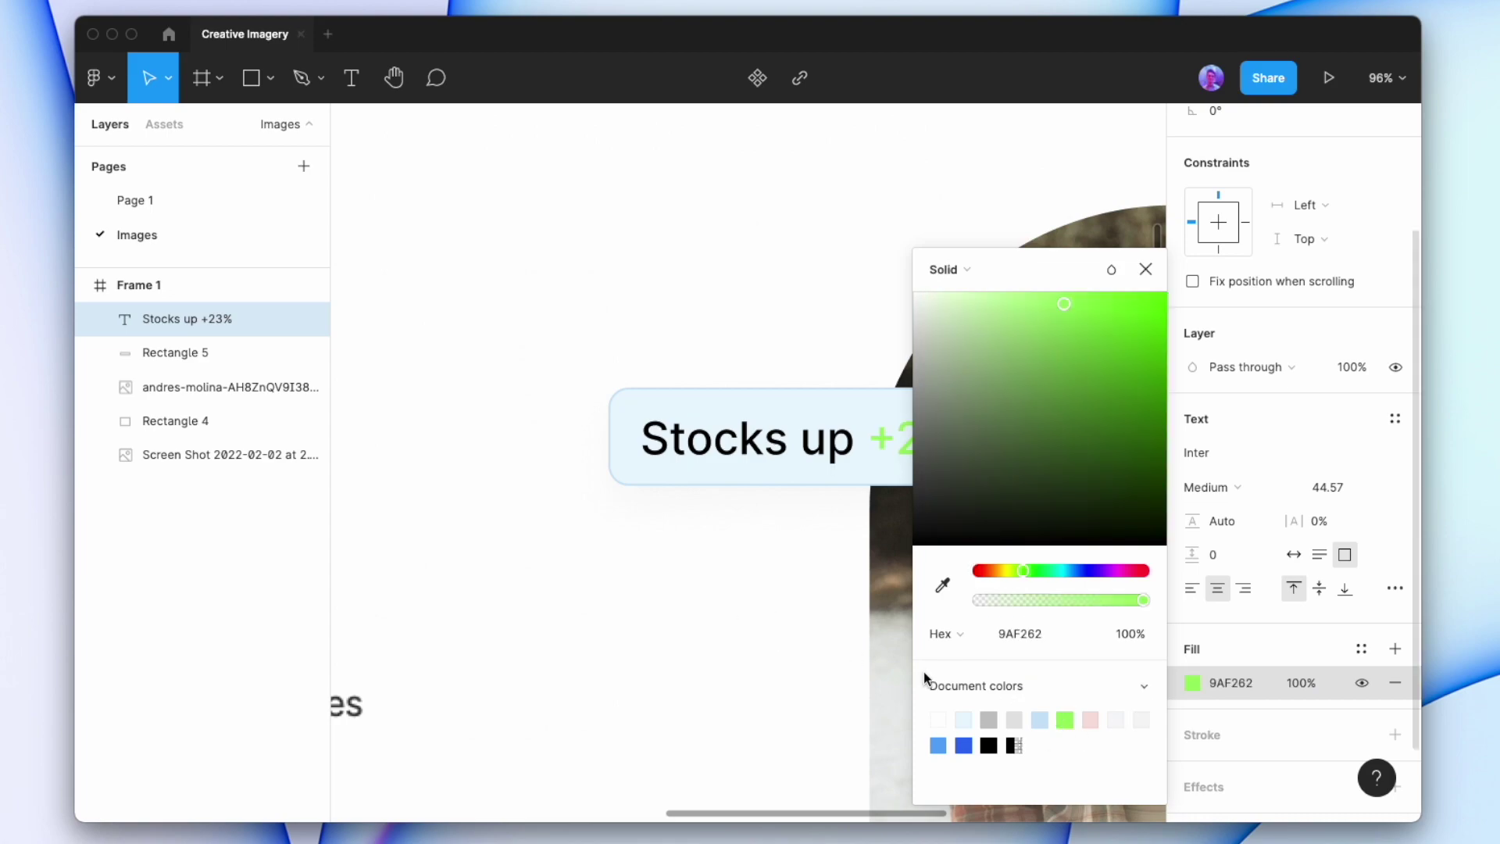
drag(1104, 374, 1199, 388)
key(Escape)
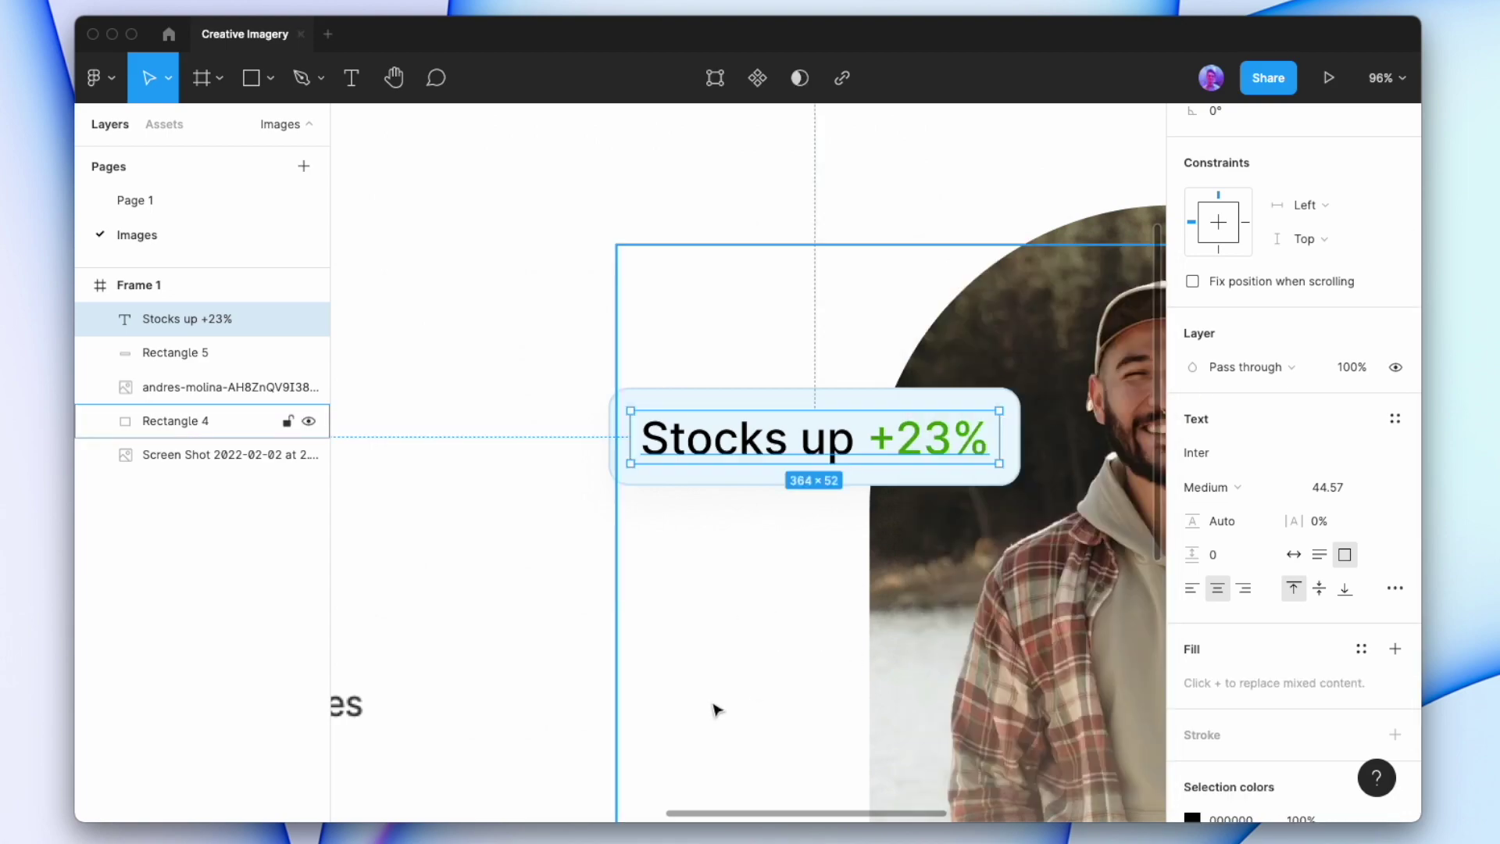
scroll(753, 642, down, 5)
key(Escape)
Duplicate the Stocks badge to the photo's lower right and retype it 'Portfolio up +$2,340'
drag(727, 457, 1012, 538)
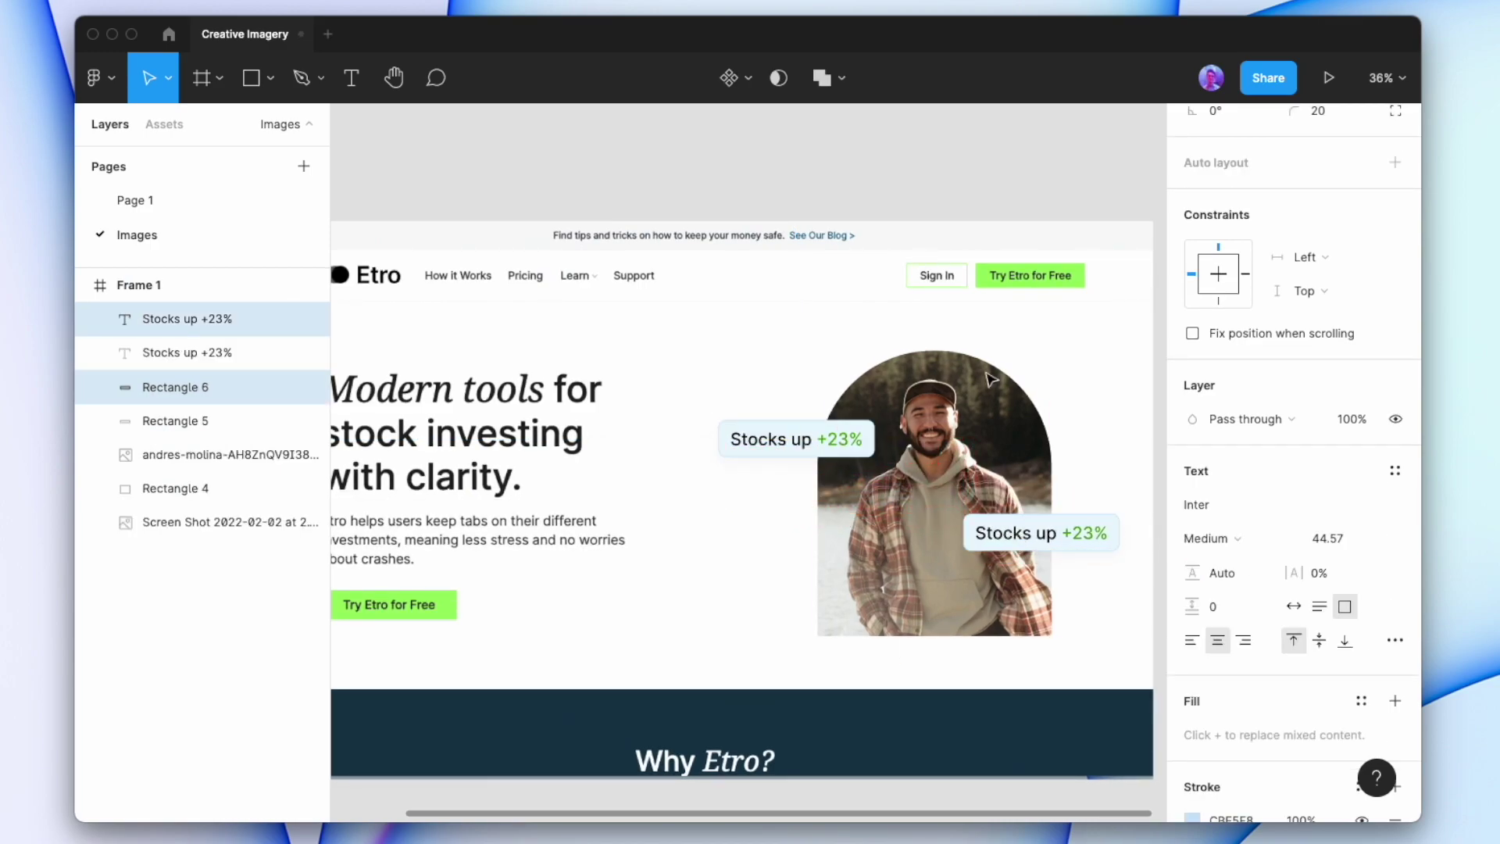
click(951, 208)
scroll(924, 235, right, 2)
scroll(1043, 539, up, 2)
scroll(1043, 539, up, 4)
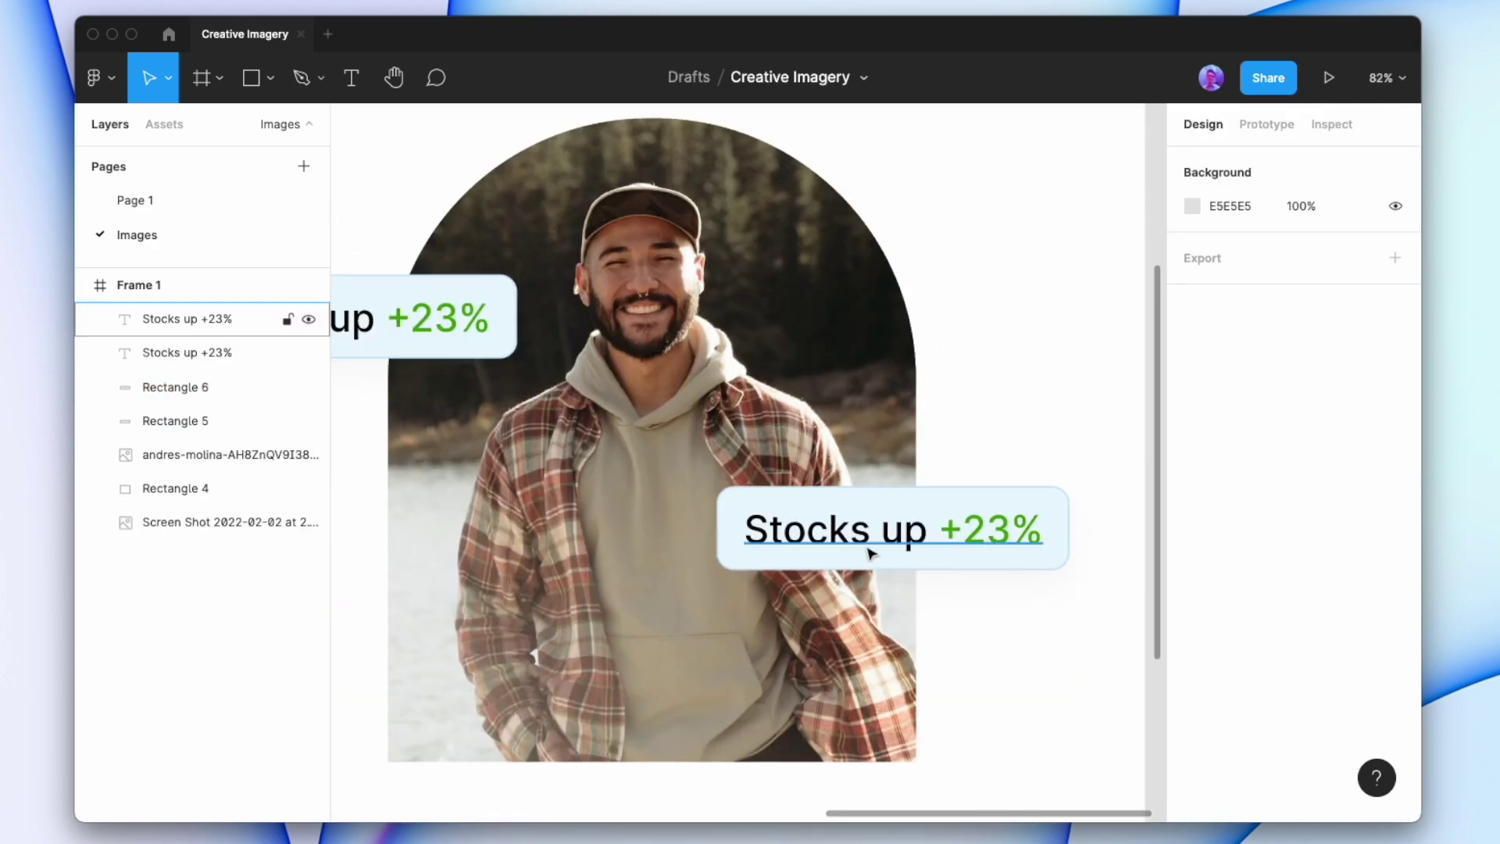
double_click(866, 539)
key(BackSpace)
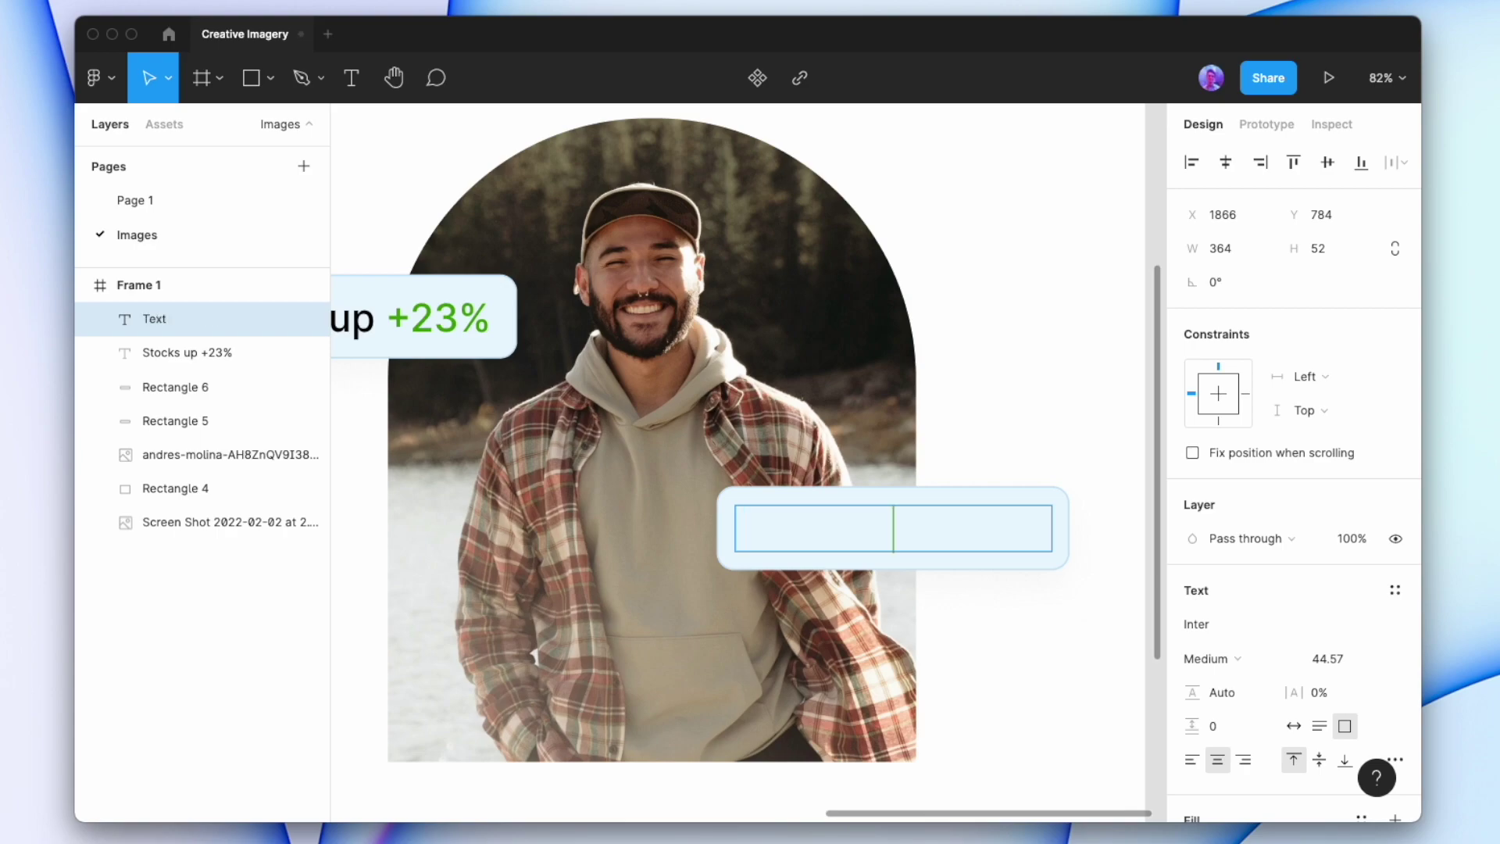
text(Portfolio up)
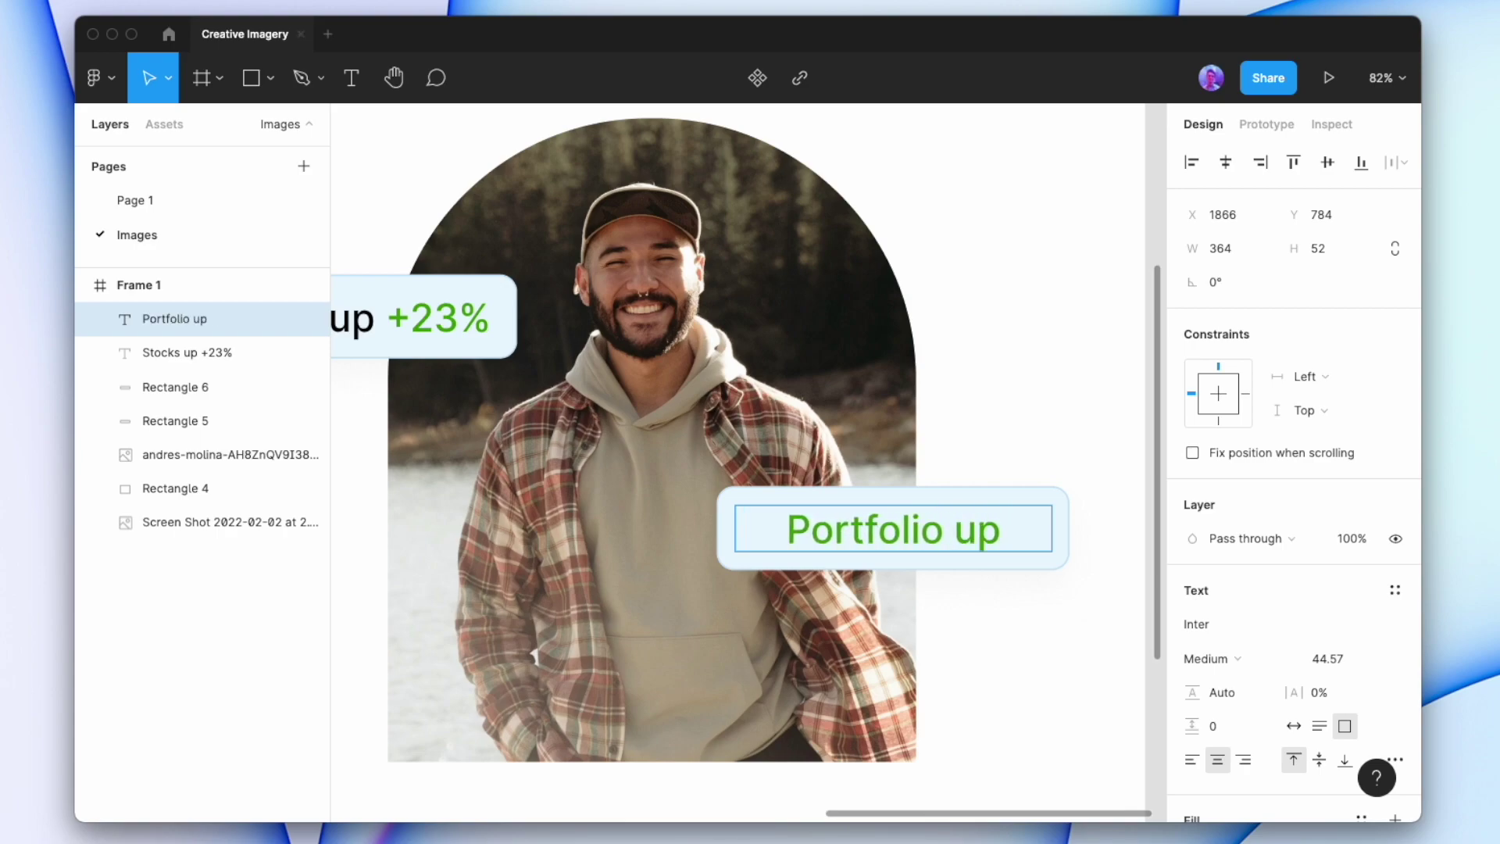
text( +$)
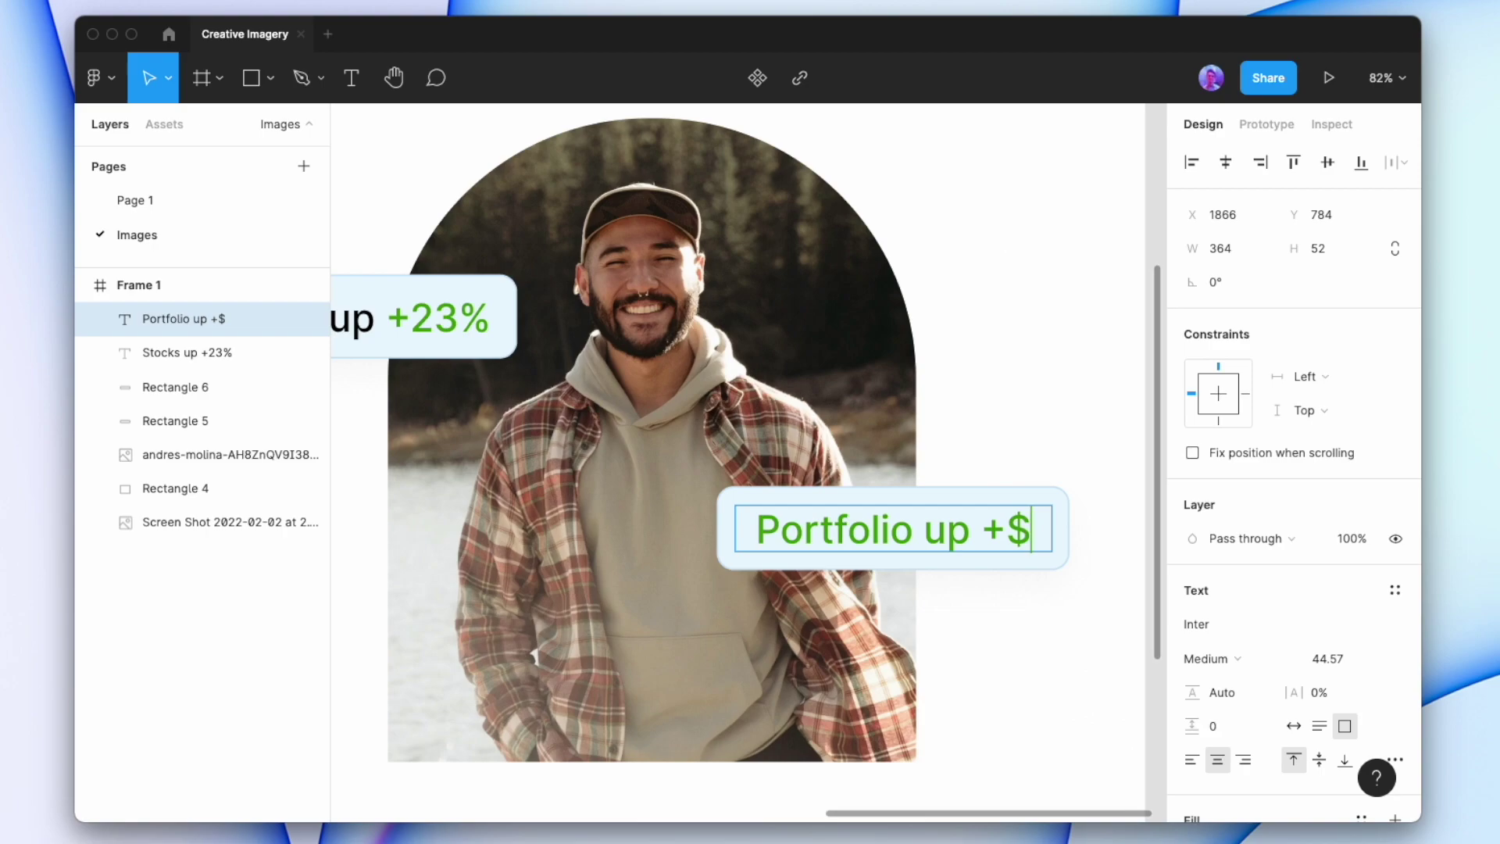
text(2,30)
key(BackSpace)
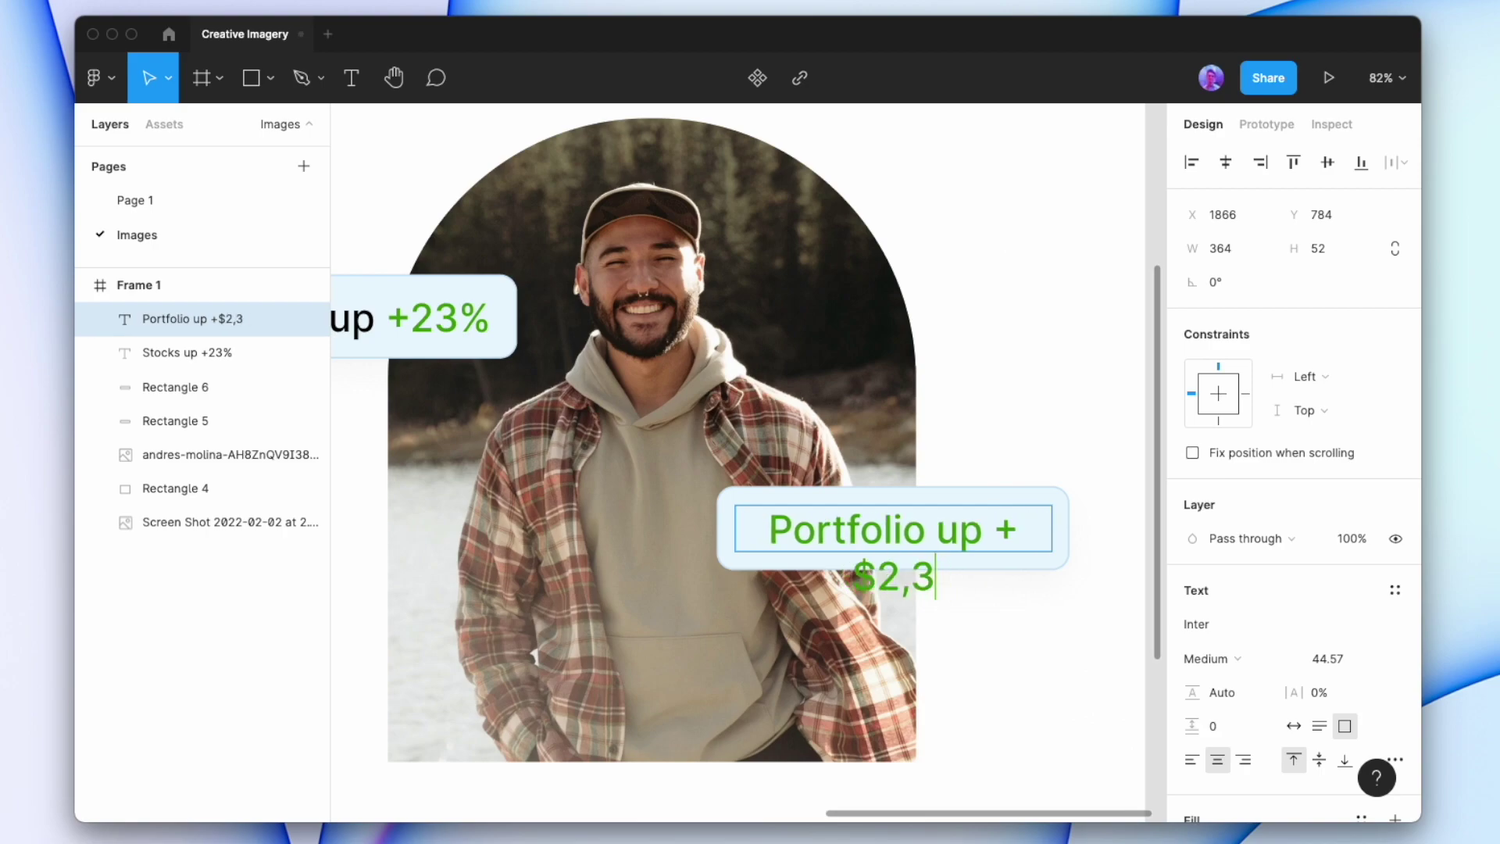
text(40)
key(Escape)
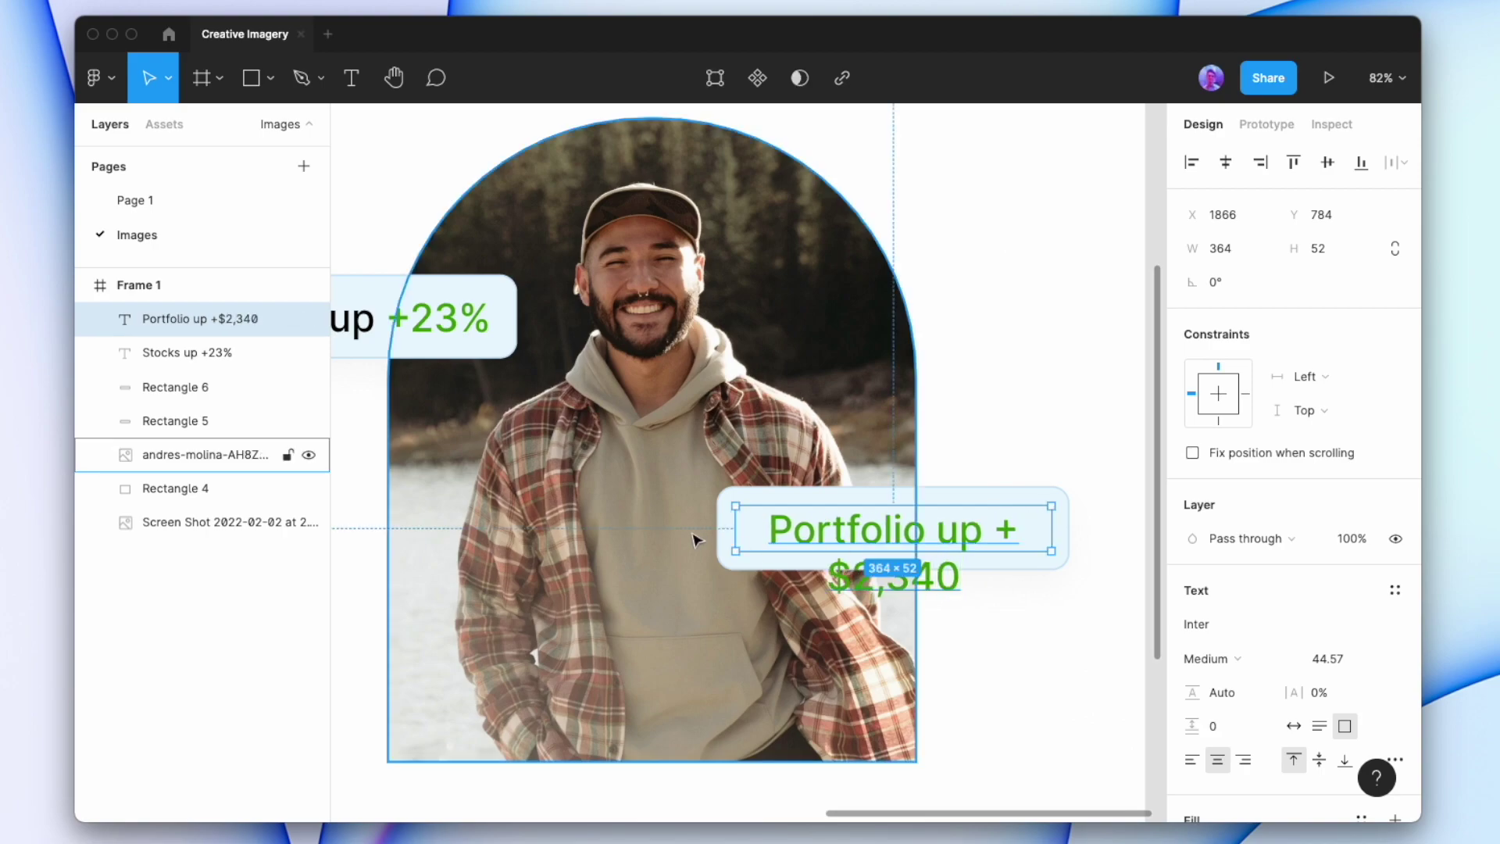
Widen the Portfolio text box and pill to fit, then move the badge lower
drag(718, 521, 614, 516)
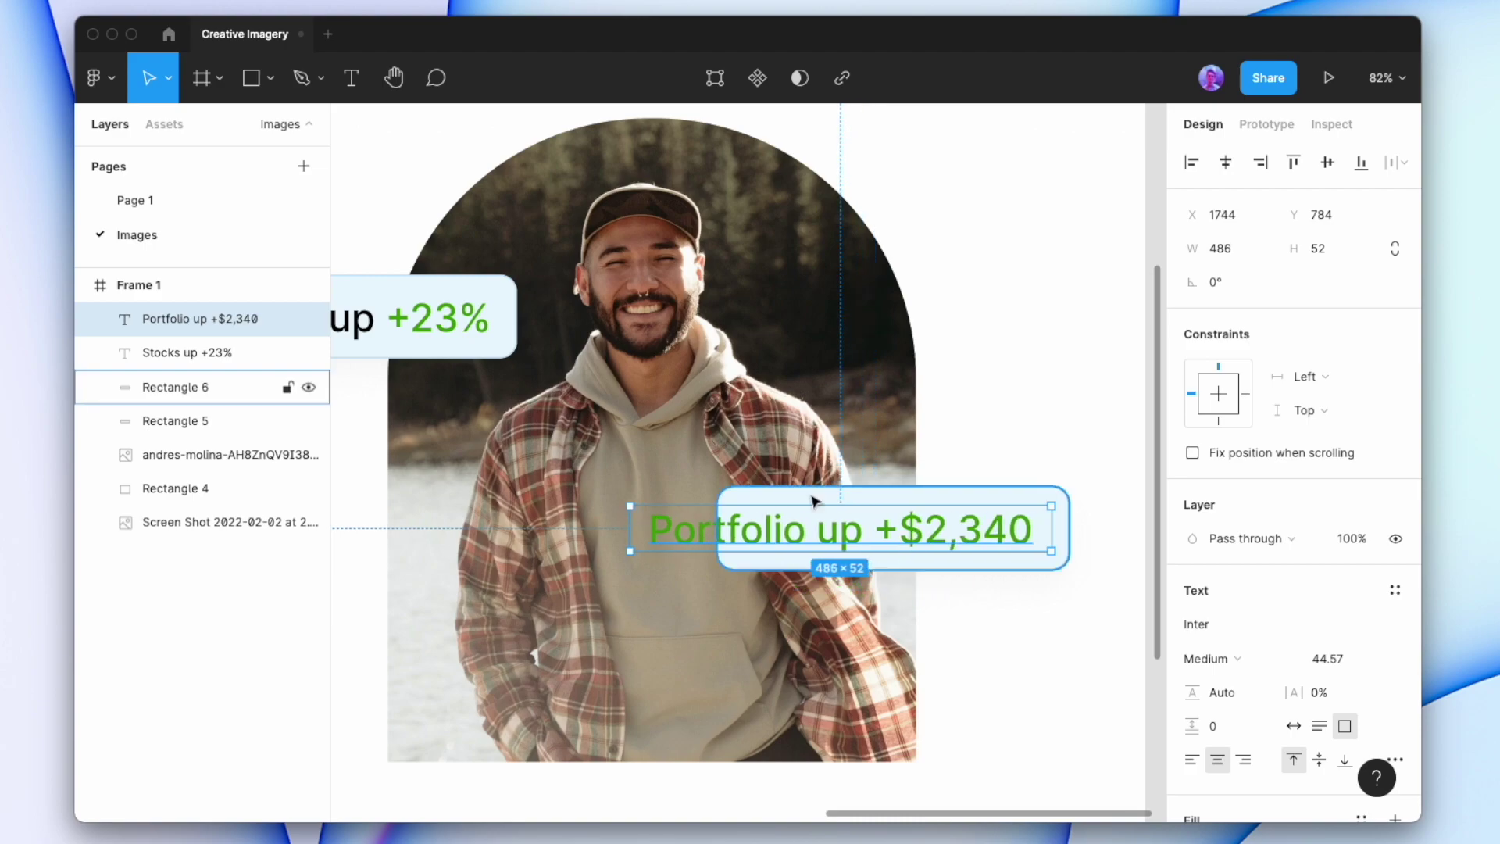
click(196, 387)
drag(718, 516, 613, 516)
shift+click(828, 539)
drag(828, 539, 870, 626)
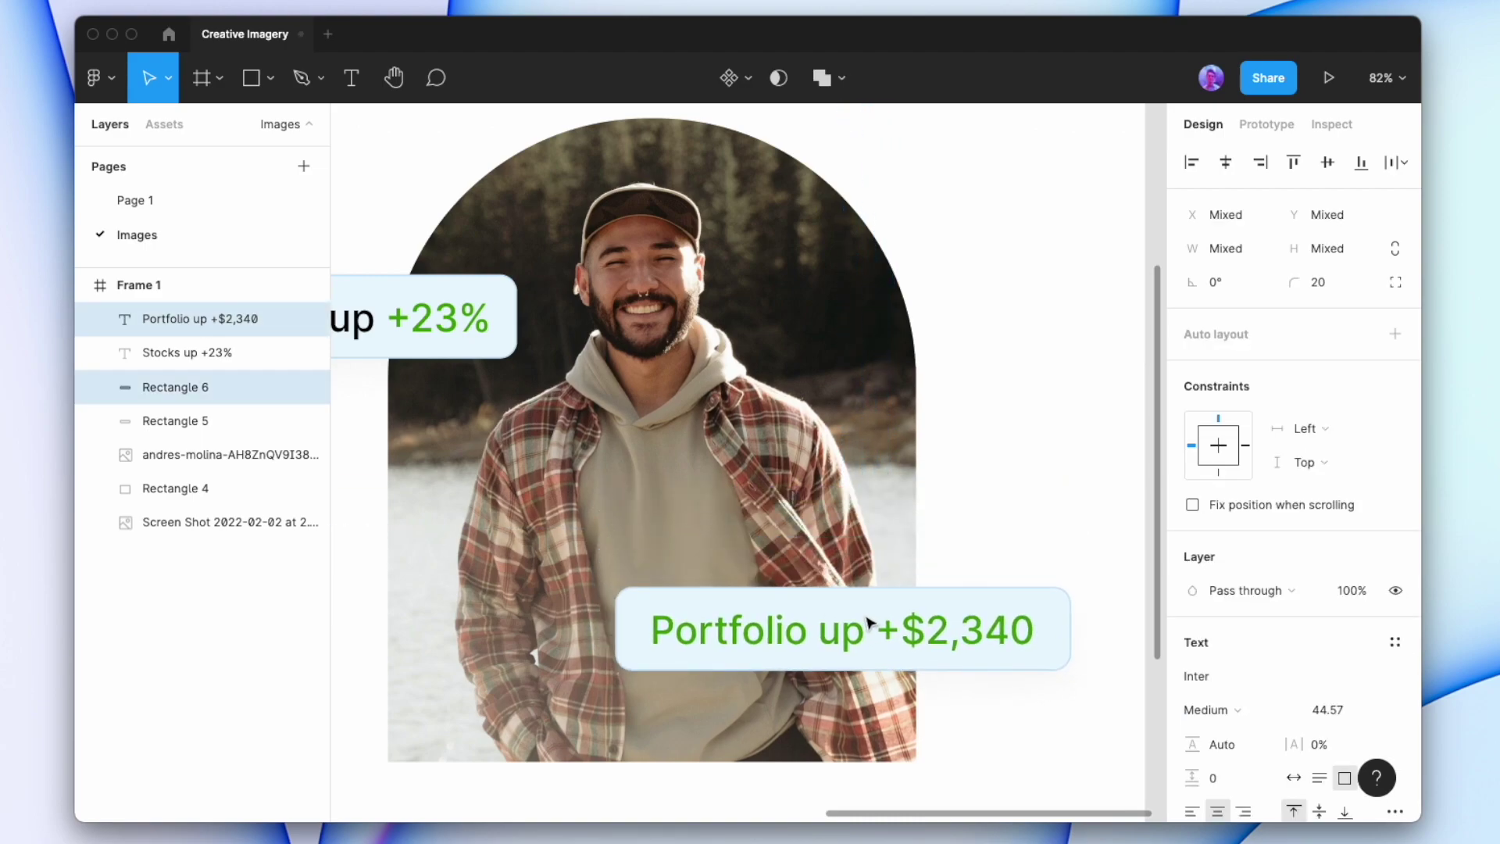
scroll(870, 626, down, 5)
scroll(703, 469, left, 5)
scroll(859, 507, down, 2)
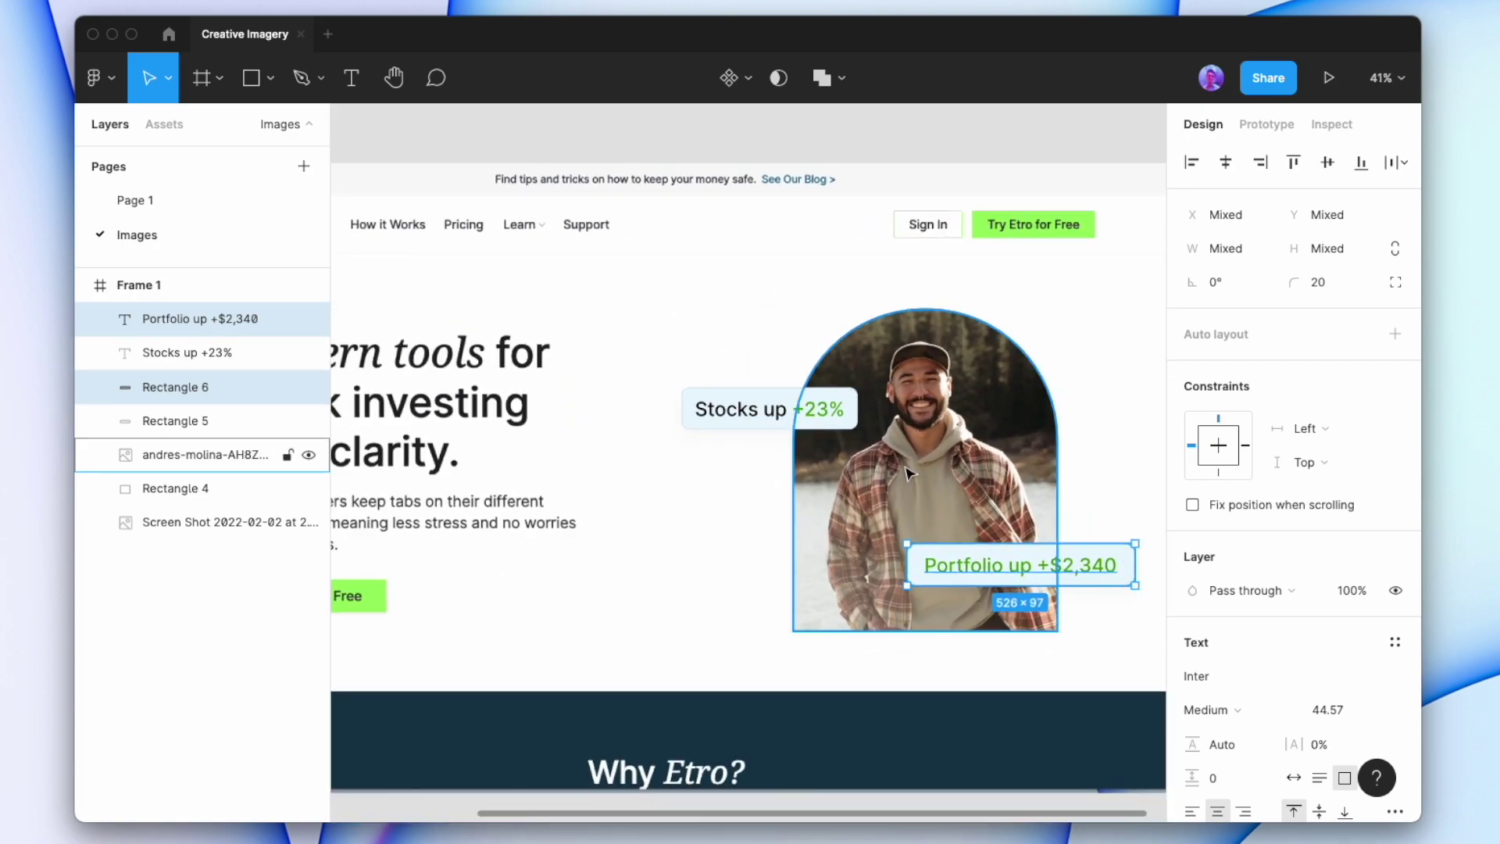
Select the Portfolio badge text and check its fill colour options without changing them
click(1021, 568)
double_click(1021, 569)
drag(1020, 569, 875, 566)
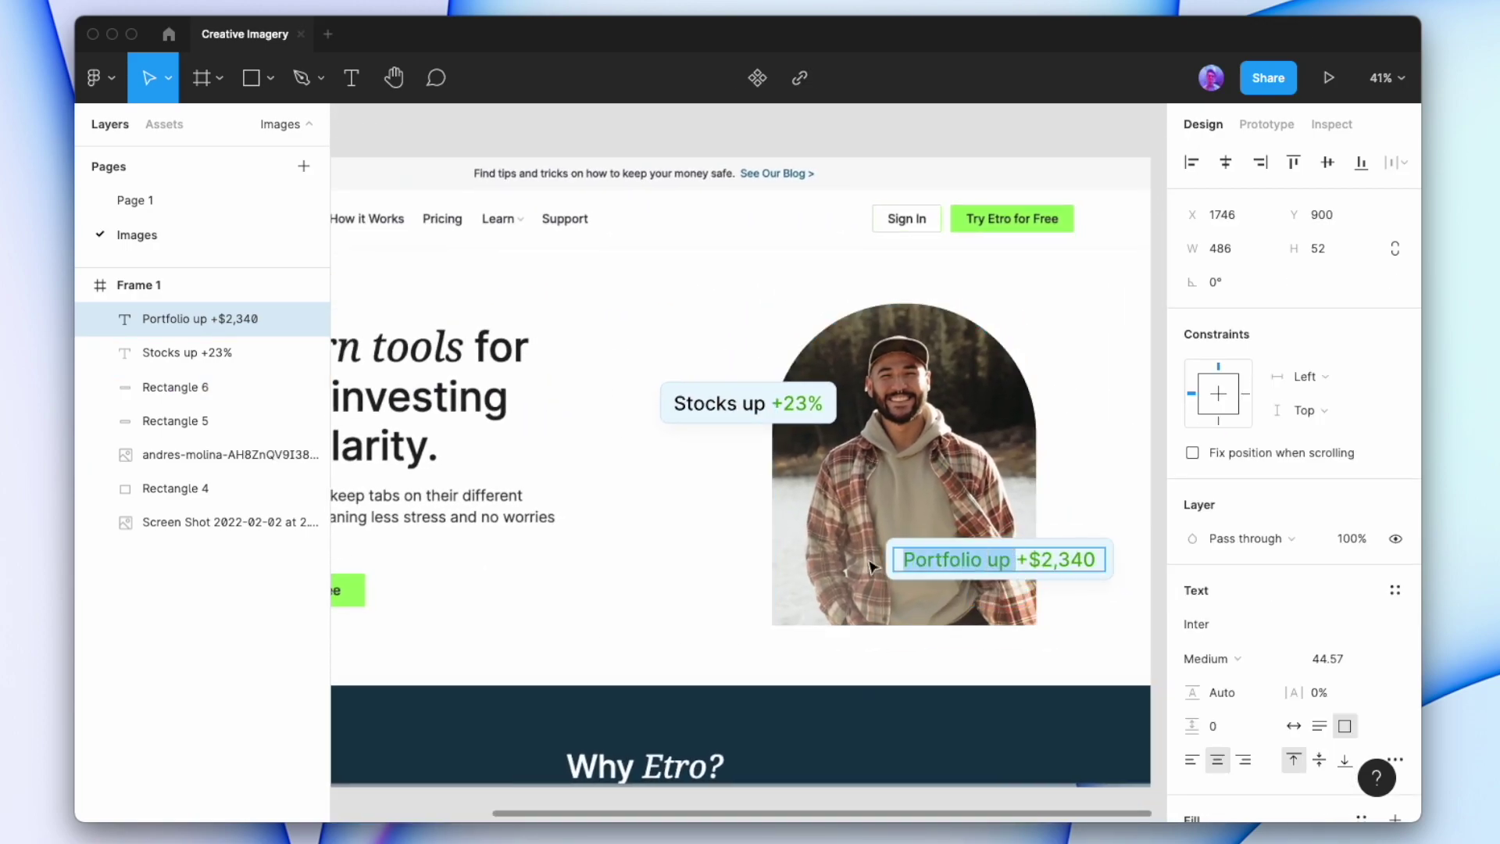
scroll(1250, 586, down, 3)
click(1192, 677)
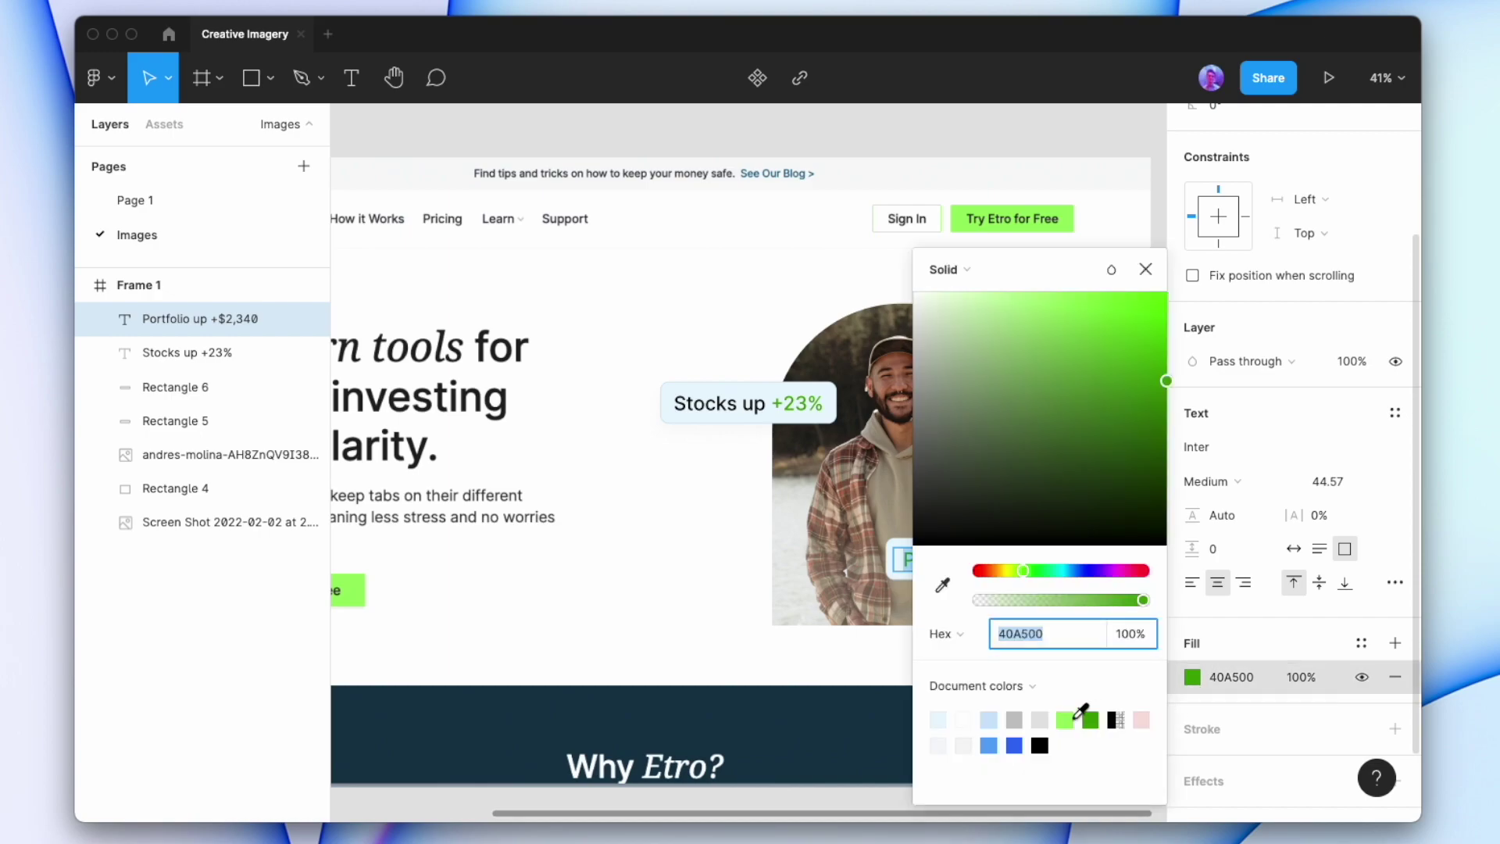
key(Escape)
key(Escape)
click(760, 157)
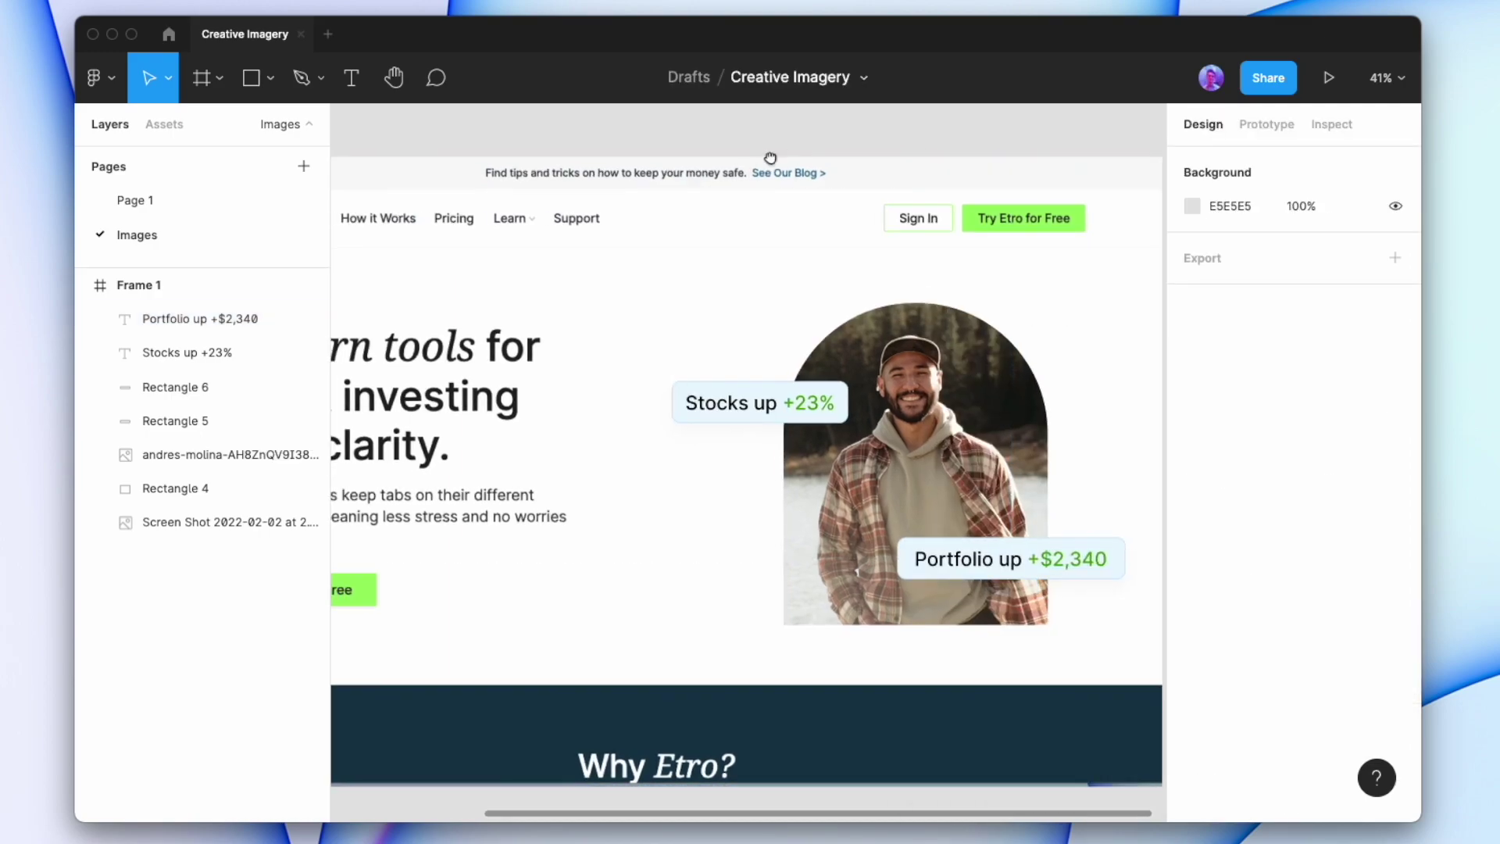
scroll(769, 191, left, 2)
scroll(765, 196, down, 4)
Group each badge's text with its background rectangle
click(805, 402)
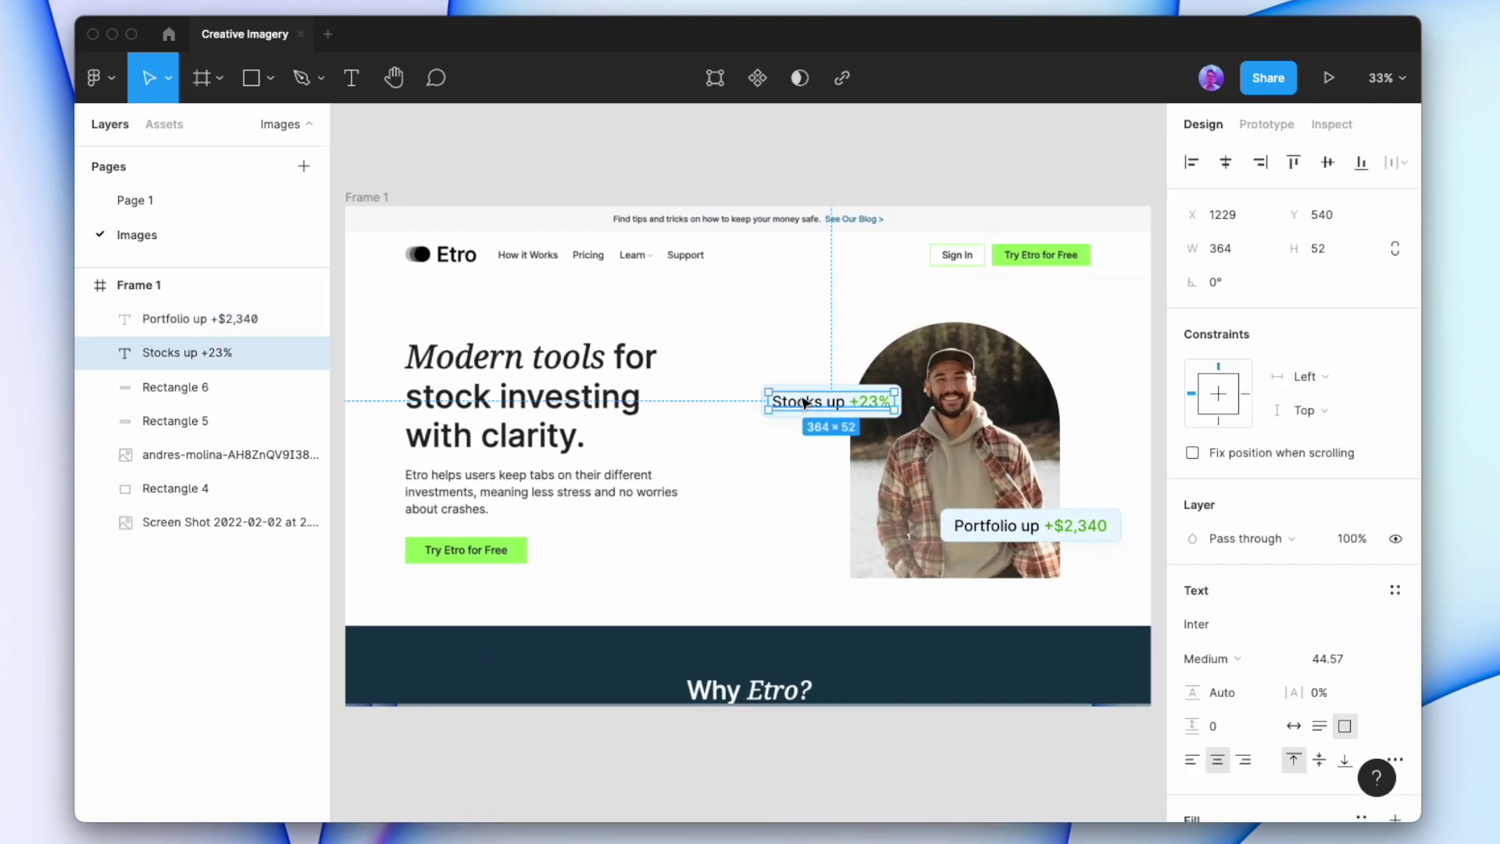
shift+click(863, 389)
key(super+g)
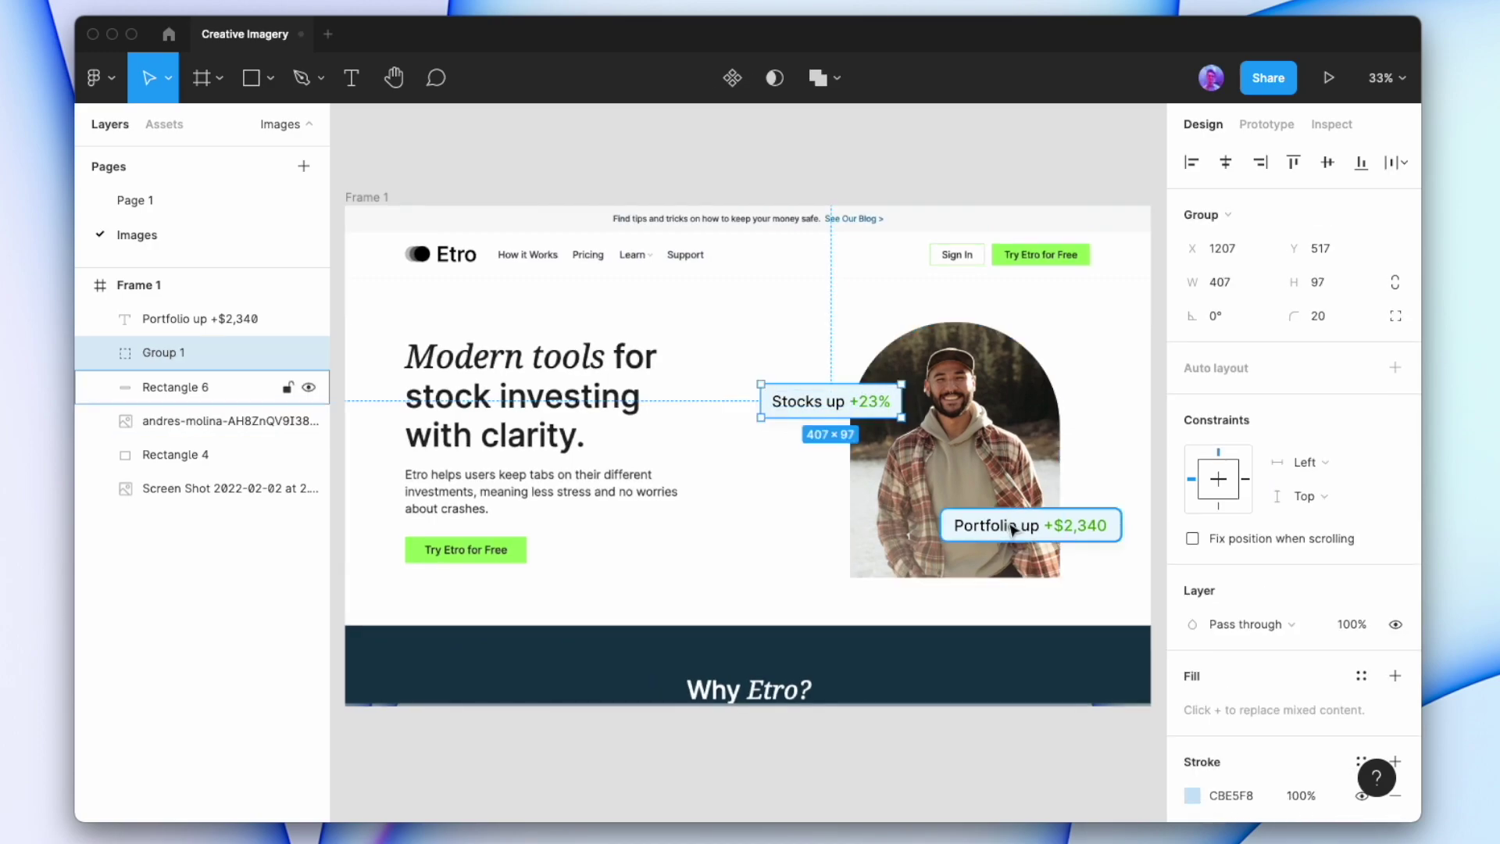
click(1060, 529)
shift+click(976, 539)
key(super+g)
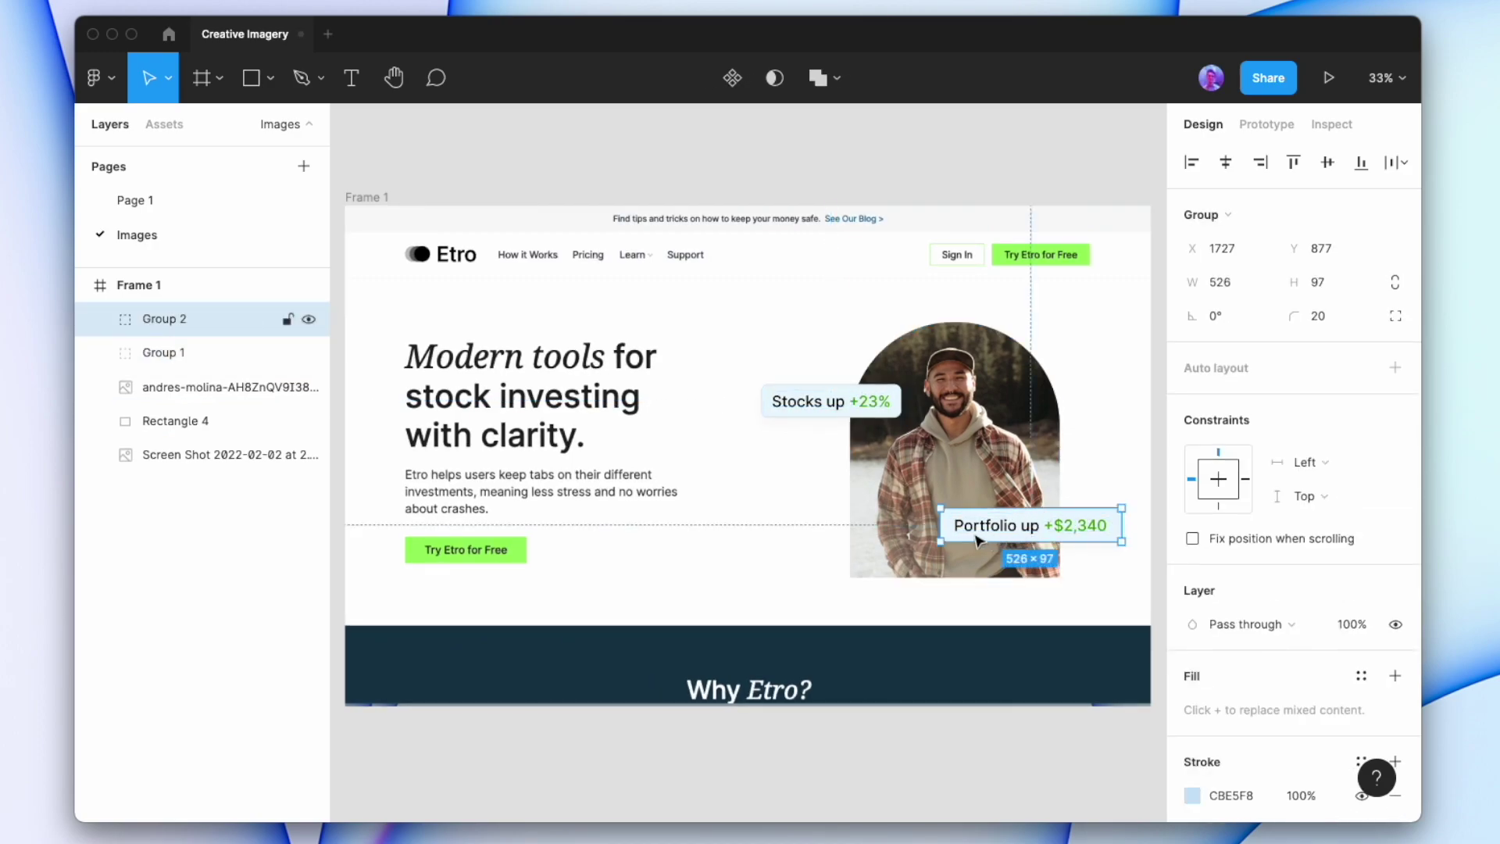
Shrink the Portfolio badge to 456×84 and the Stocks badge to about 341×81
drag(942, 539, 965, 537)
click(894, 419)
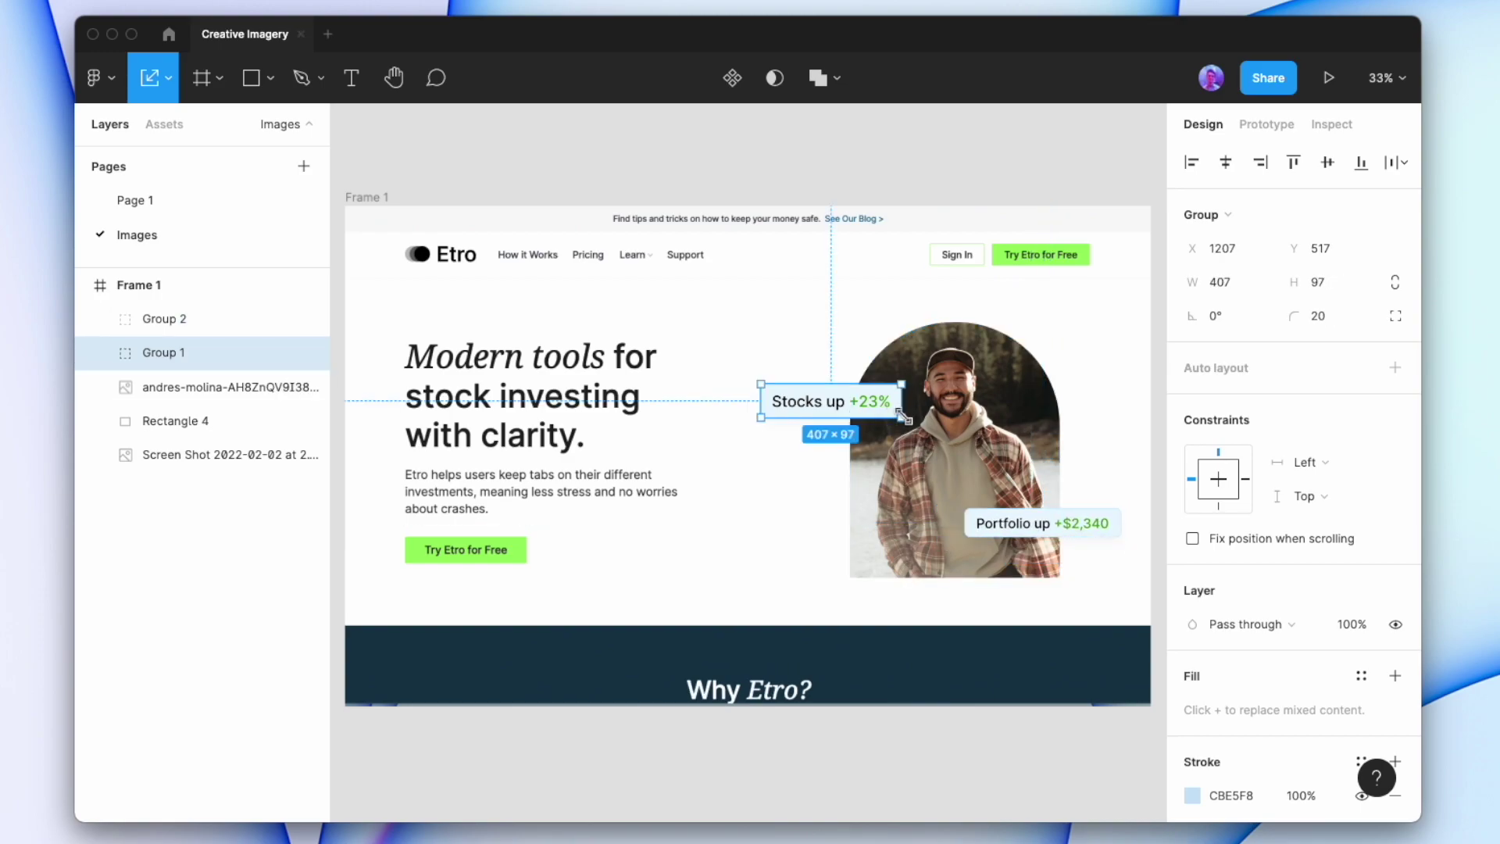
drag(902, 418, 853, 402)
click(1089, 529)
Shift the copied badge lower-left and retype its text to '$0.50 per transaction'
drag(1088, 529, 877, 537)
click(964, 164)
double_click(916, 529)
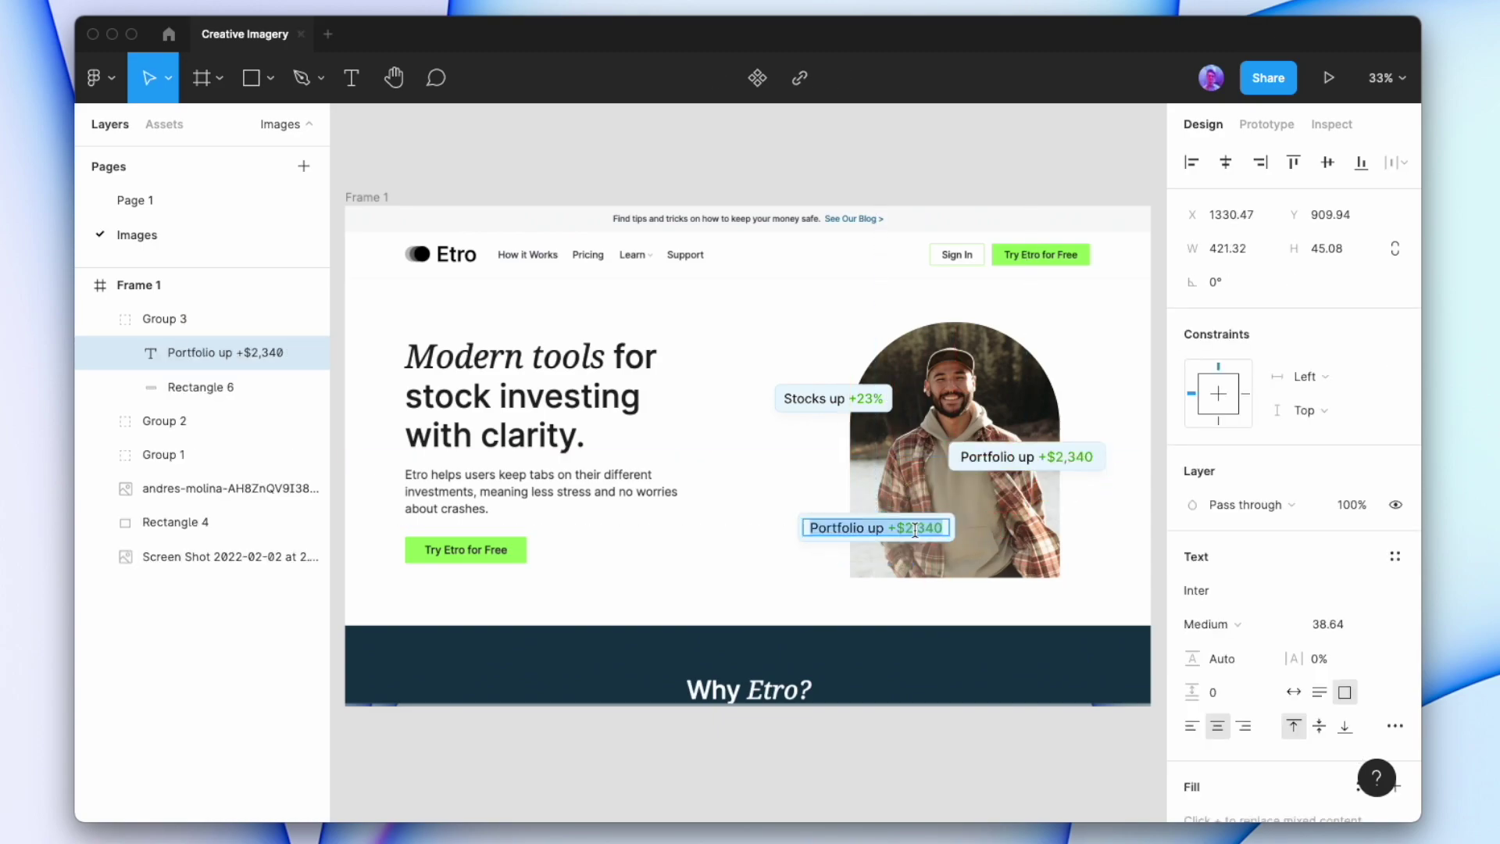
text($0.50 per tr)
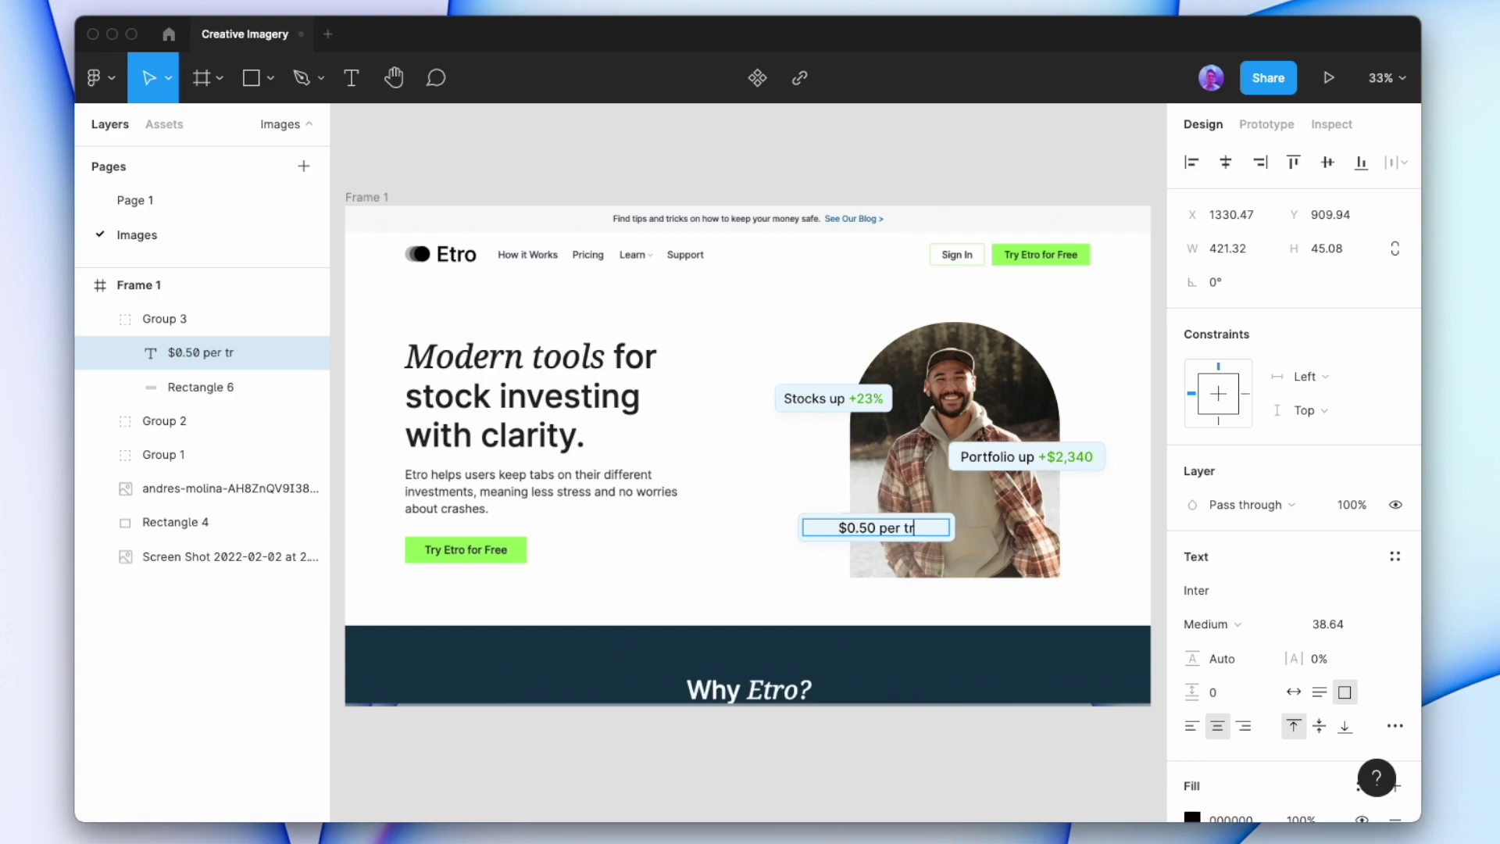
text(ansaction)
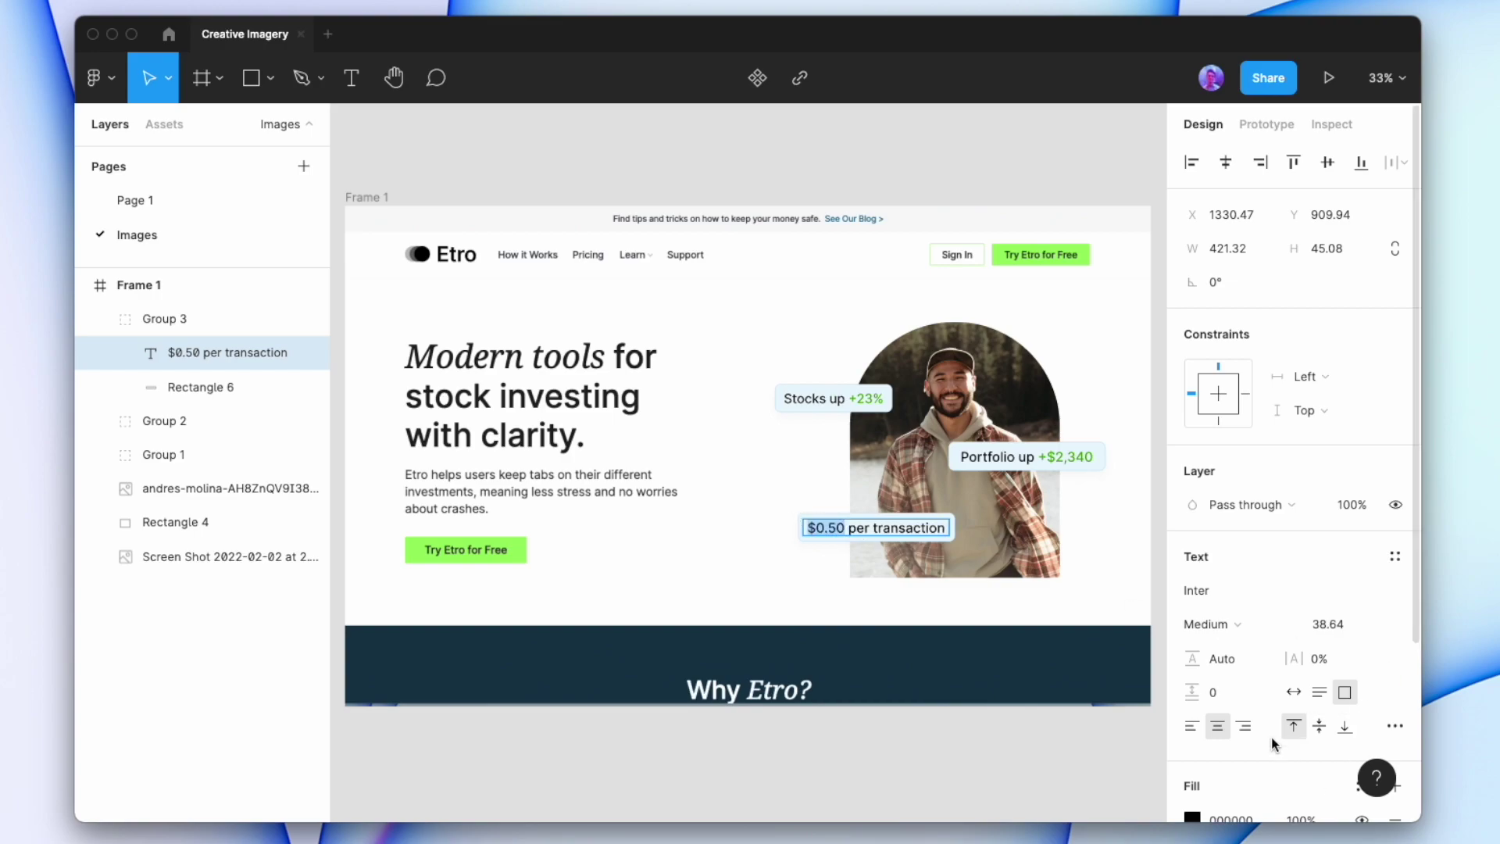
Colour the $0.50 amount with the green document colour 40A500
scroll(1272, 737, down, 5)
click(1192, 633)
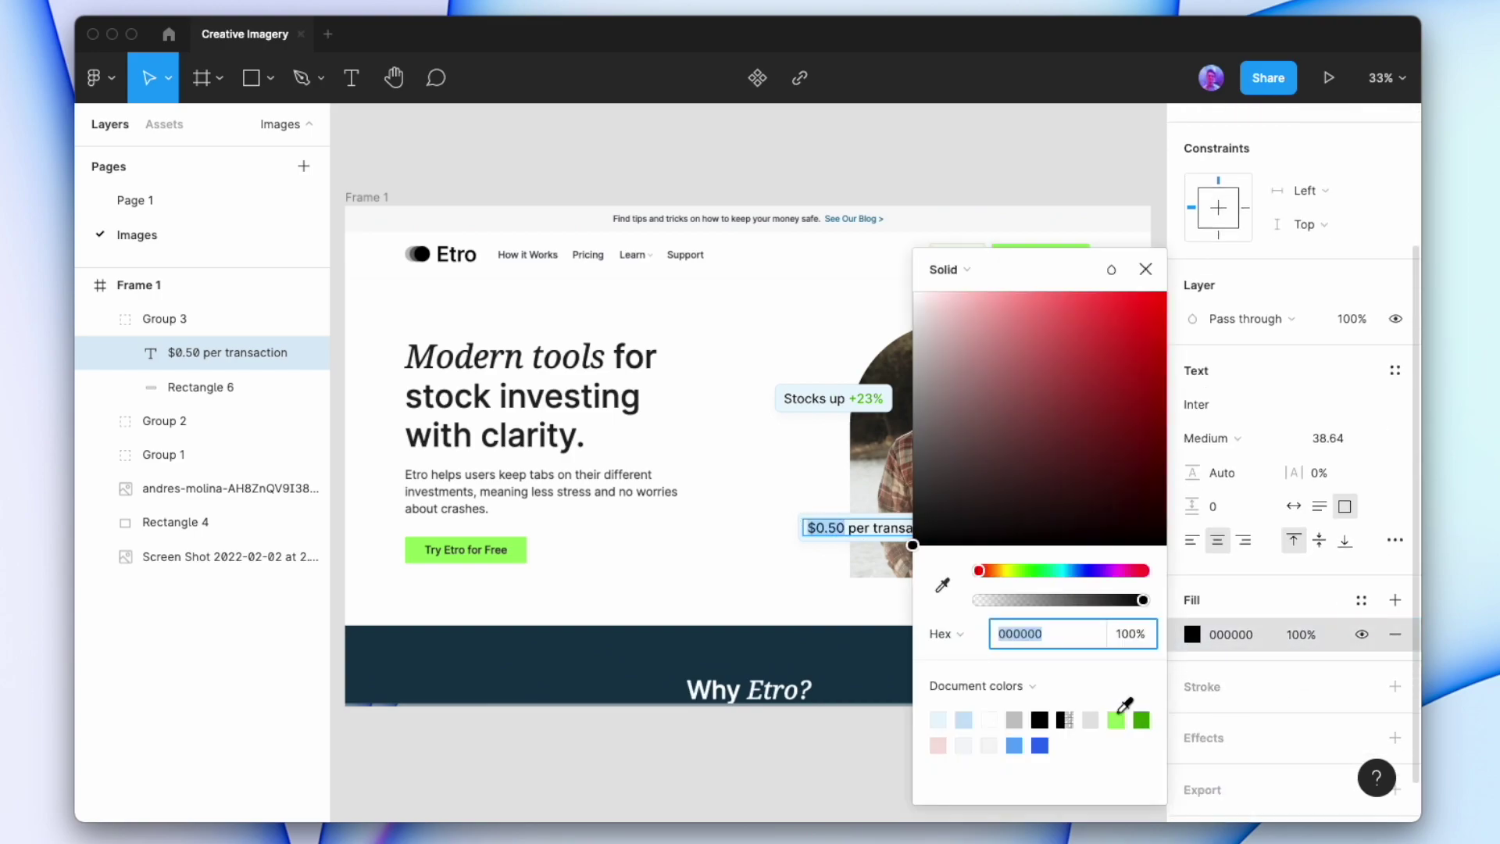
click(1141, 719)
click(1146, 269)
key(Escape)
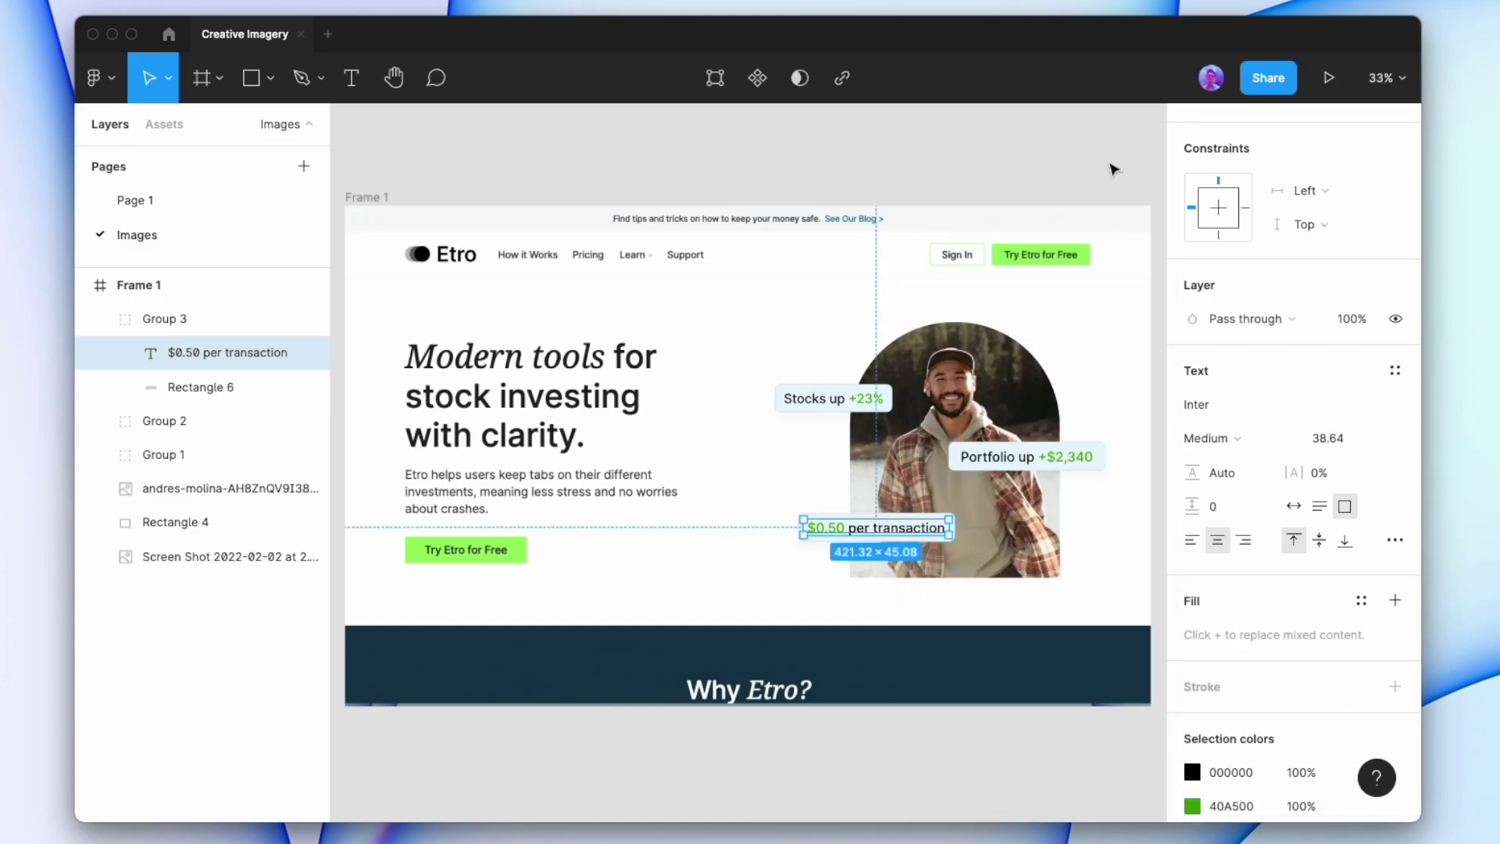
click(1115, 167)
Fill the Portfolio badge rectangle blue 316DF1 with a lighter 59A8F8 outline
click(960, 462)
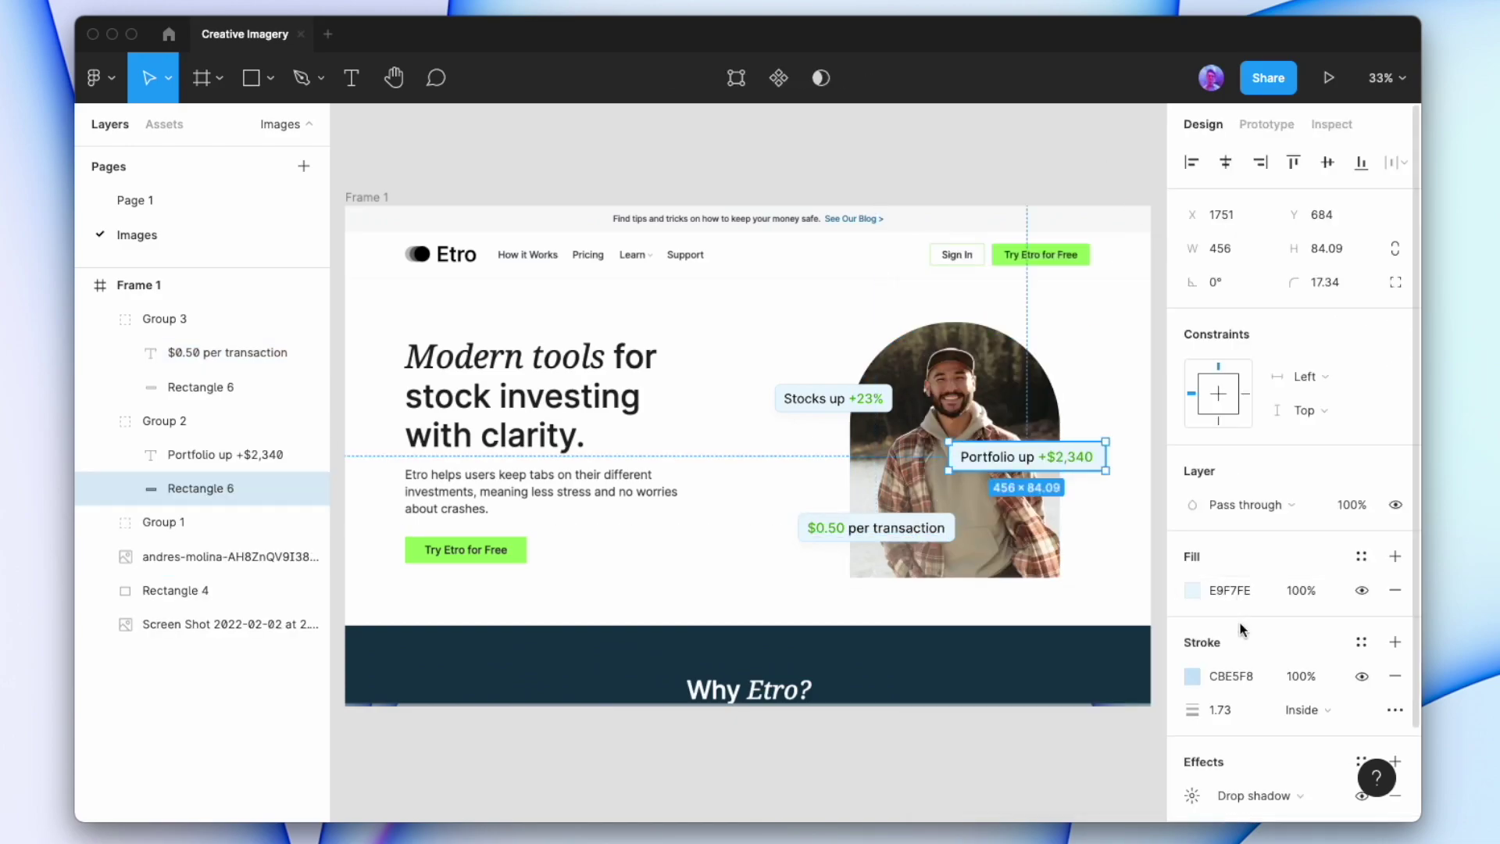
click(1190, 676)
click(777, 750)
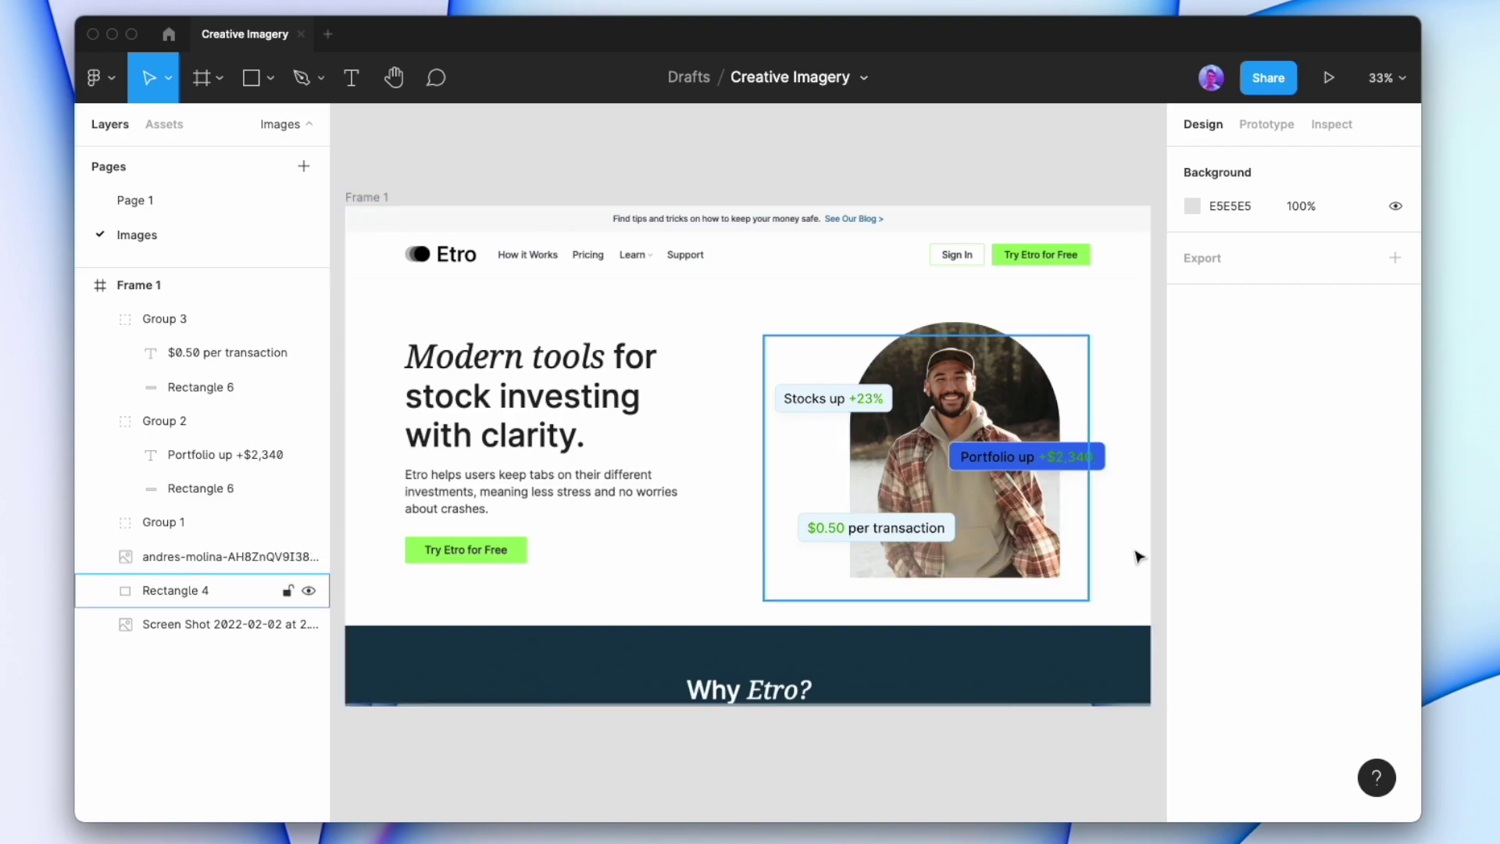
click(1088, 453)
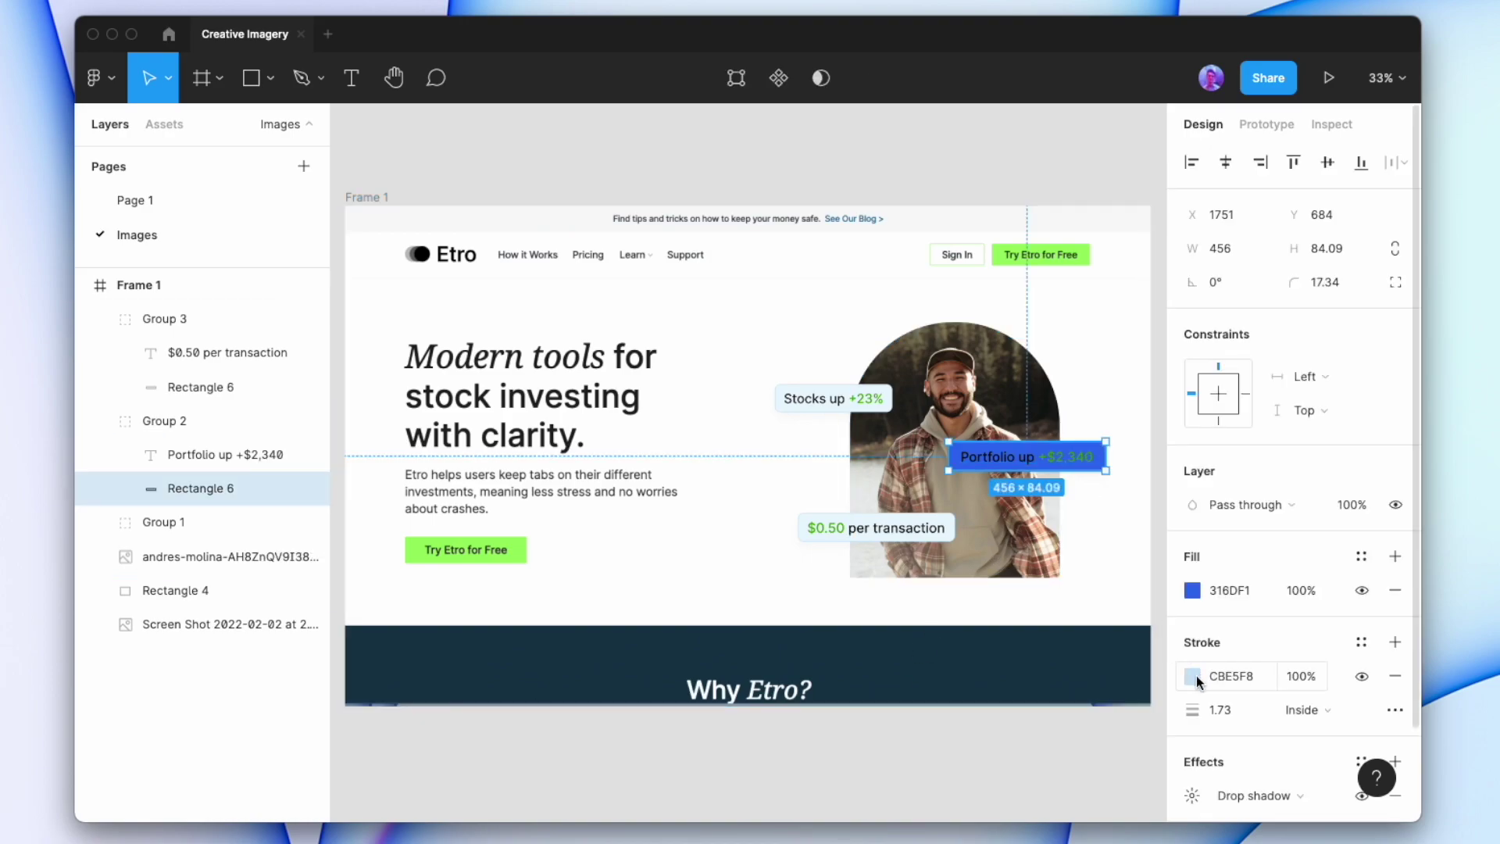
click(1193, 676)
click(1040, 745)
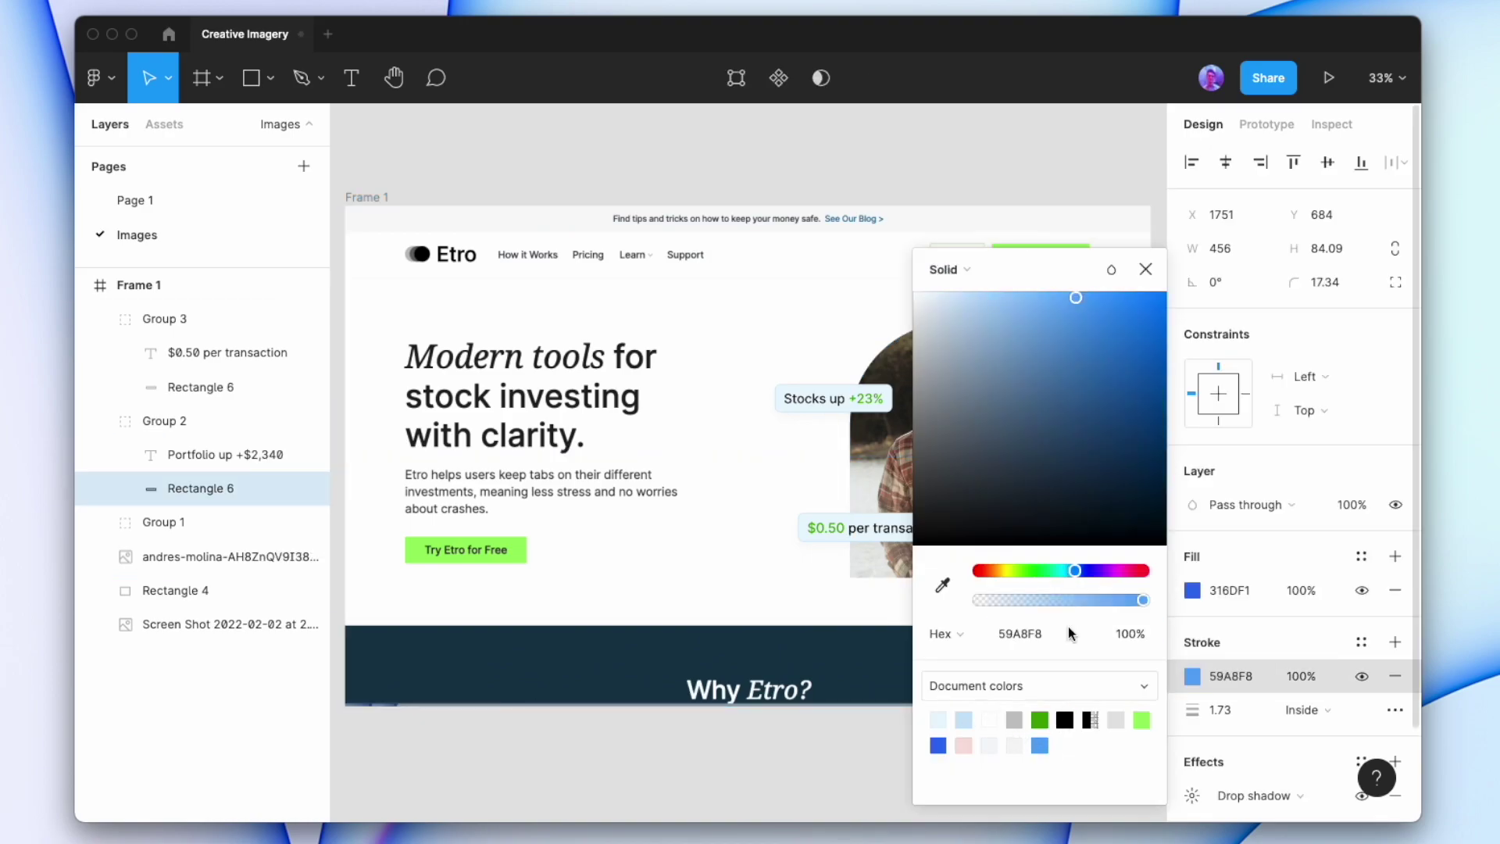
click(1145, 269)
Make the Portfolio text white FFFFFF and the +$2,340 amount lime 9AF262
click(227, 454)
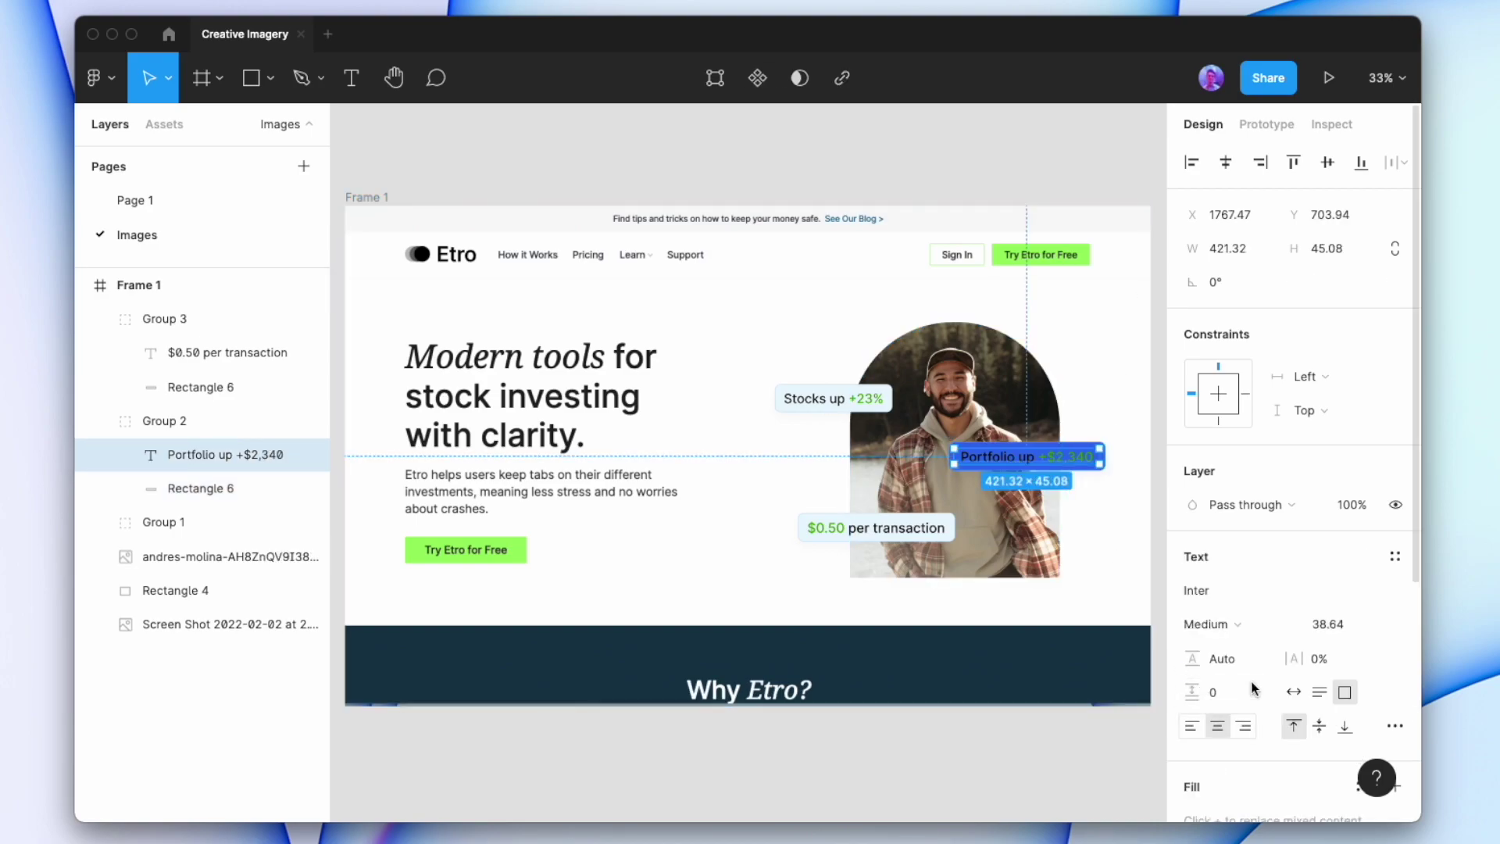
scroll(1199, 597, down, 5)
click(1193, 604)
drag(977, 352, 813, 157)
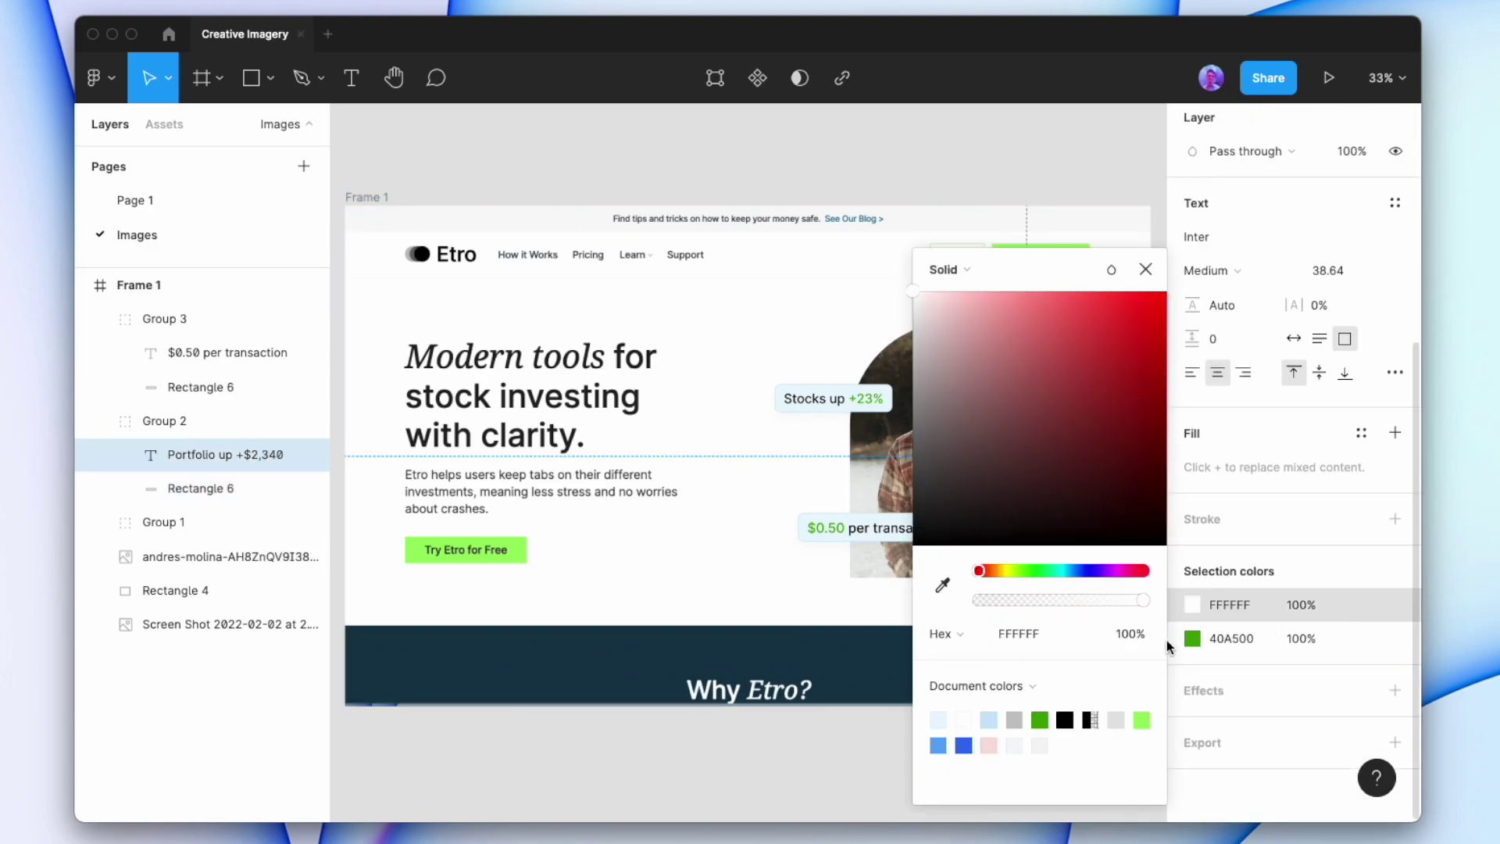
click(1192, 638)
click(1142, 719)
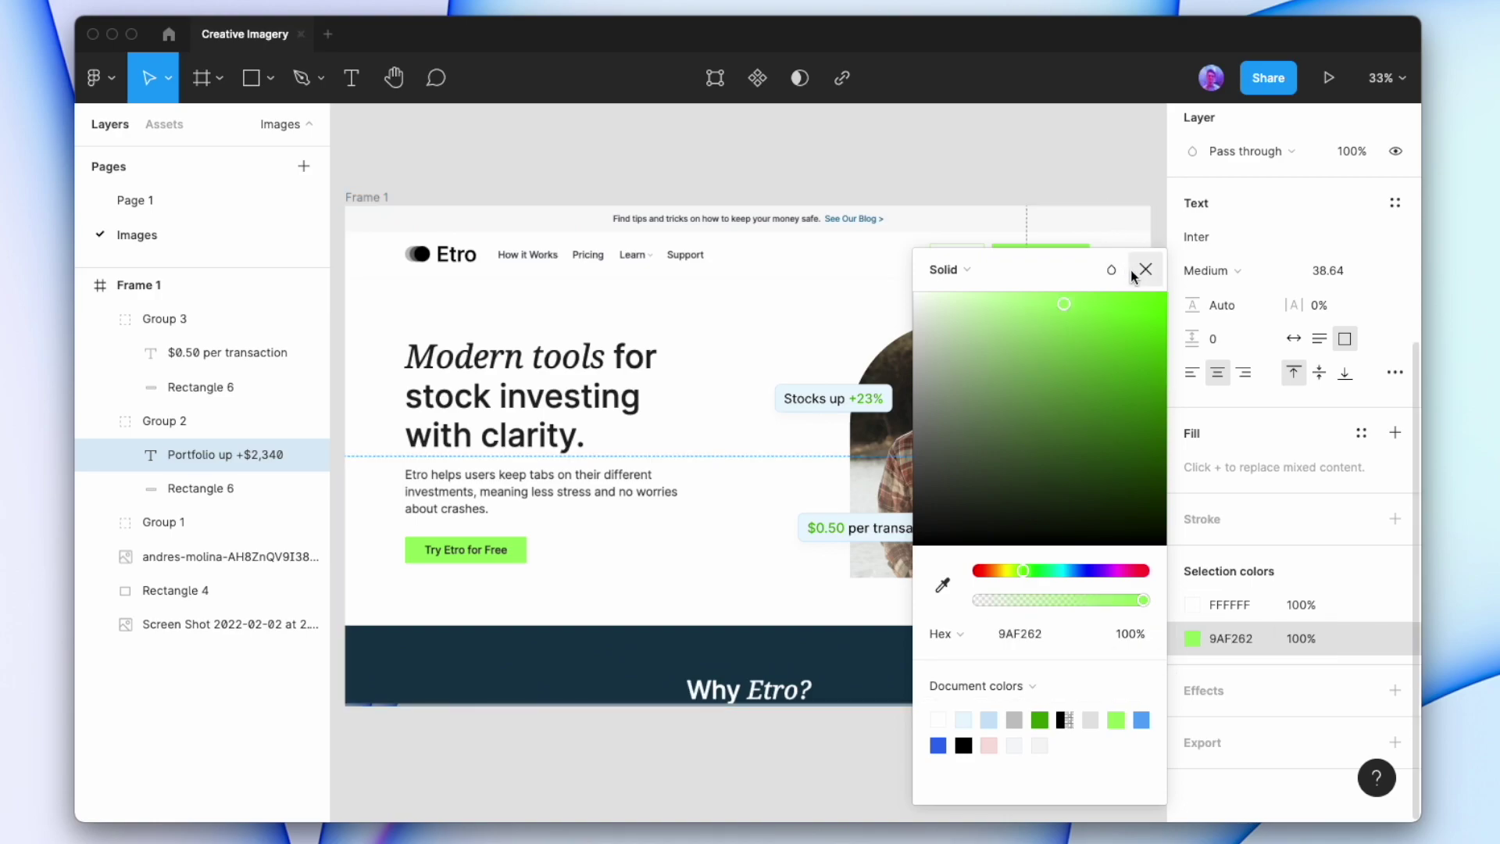
click(1112, 187)
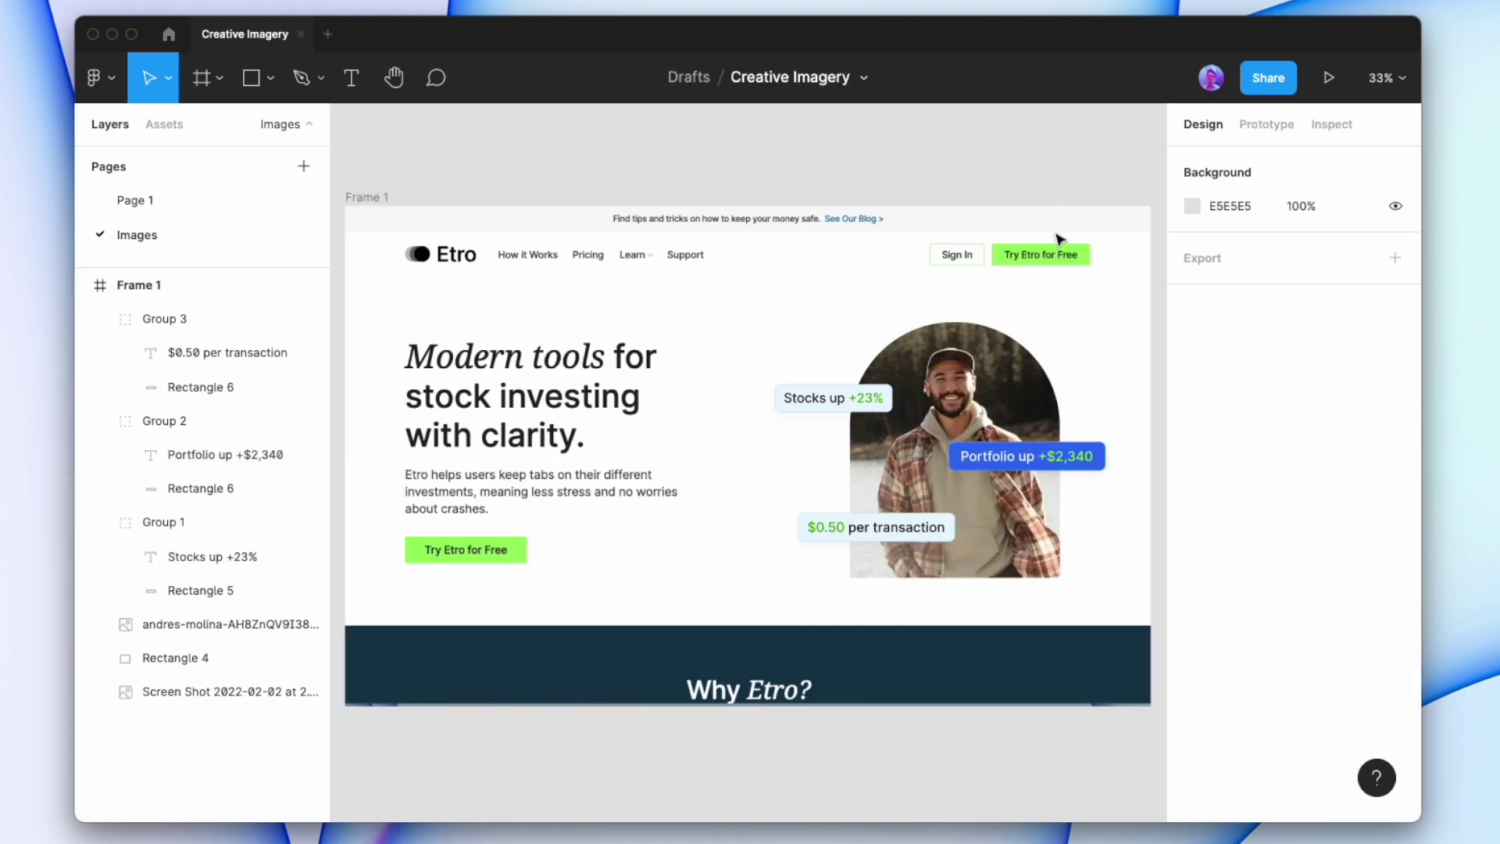
Group the three badges and the man's photo into Group 4 with Cmd+G
click(1035, 459)
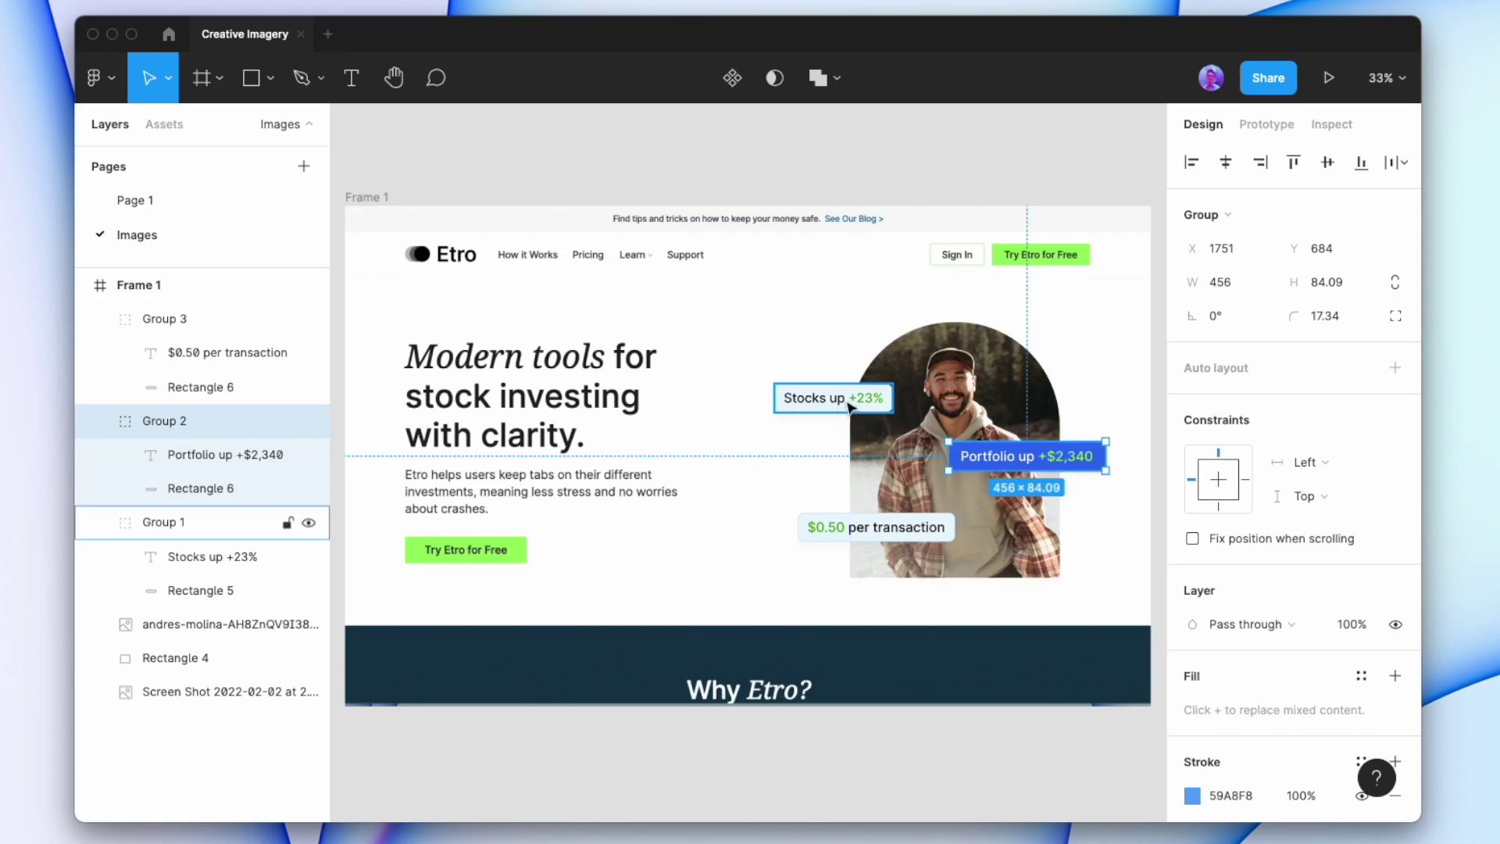
shift+click(850, 405)
shift+click(898, 528)
shift+click(941, 361)
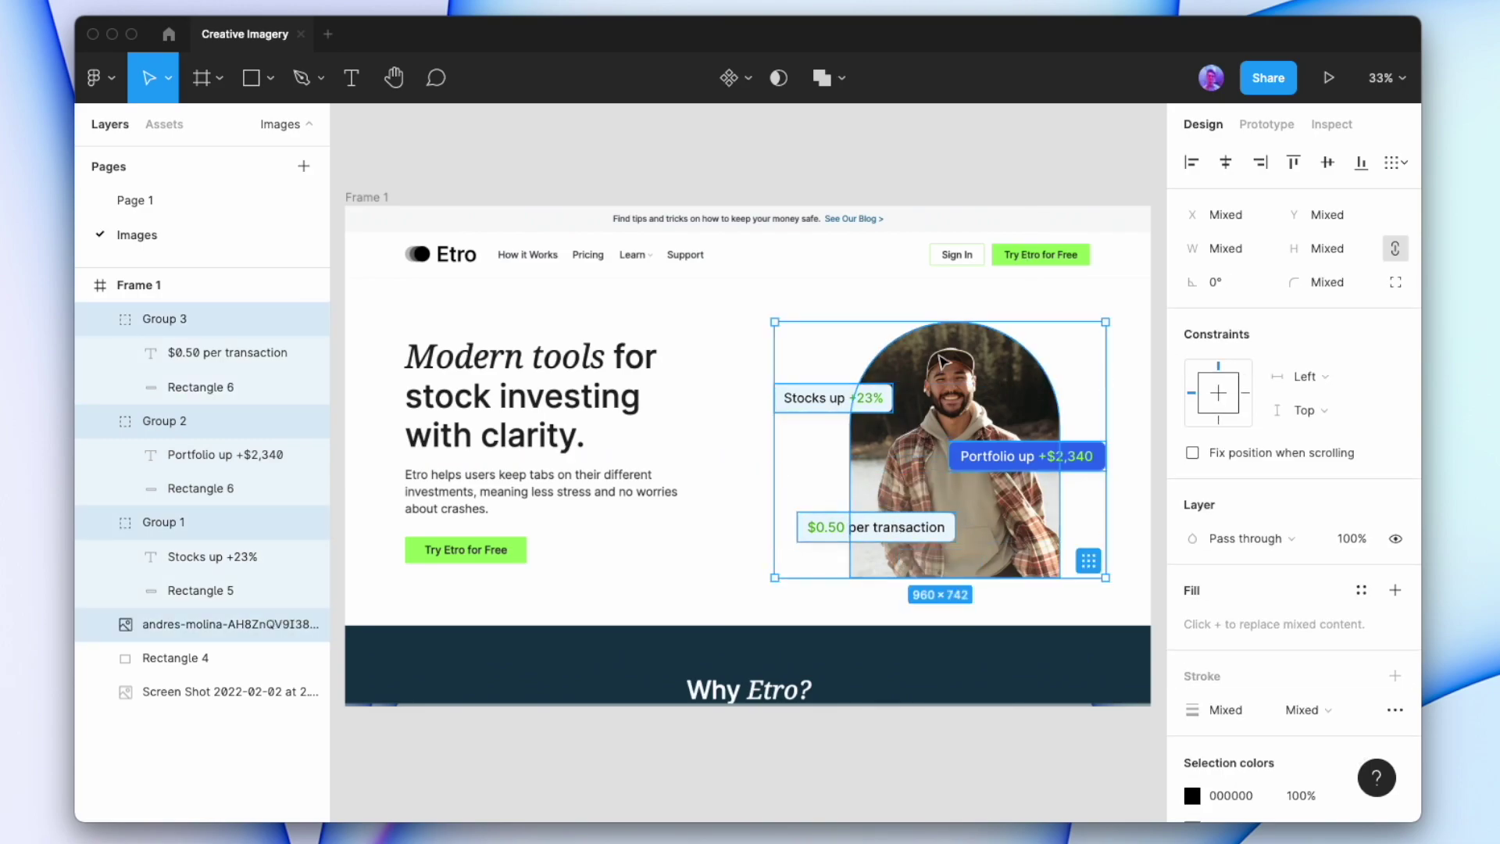
key(super+g)
Export Group 4 as a PNG and save it to Downloads
scroll(1275, 428, down, 5)
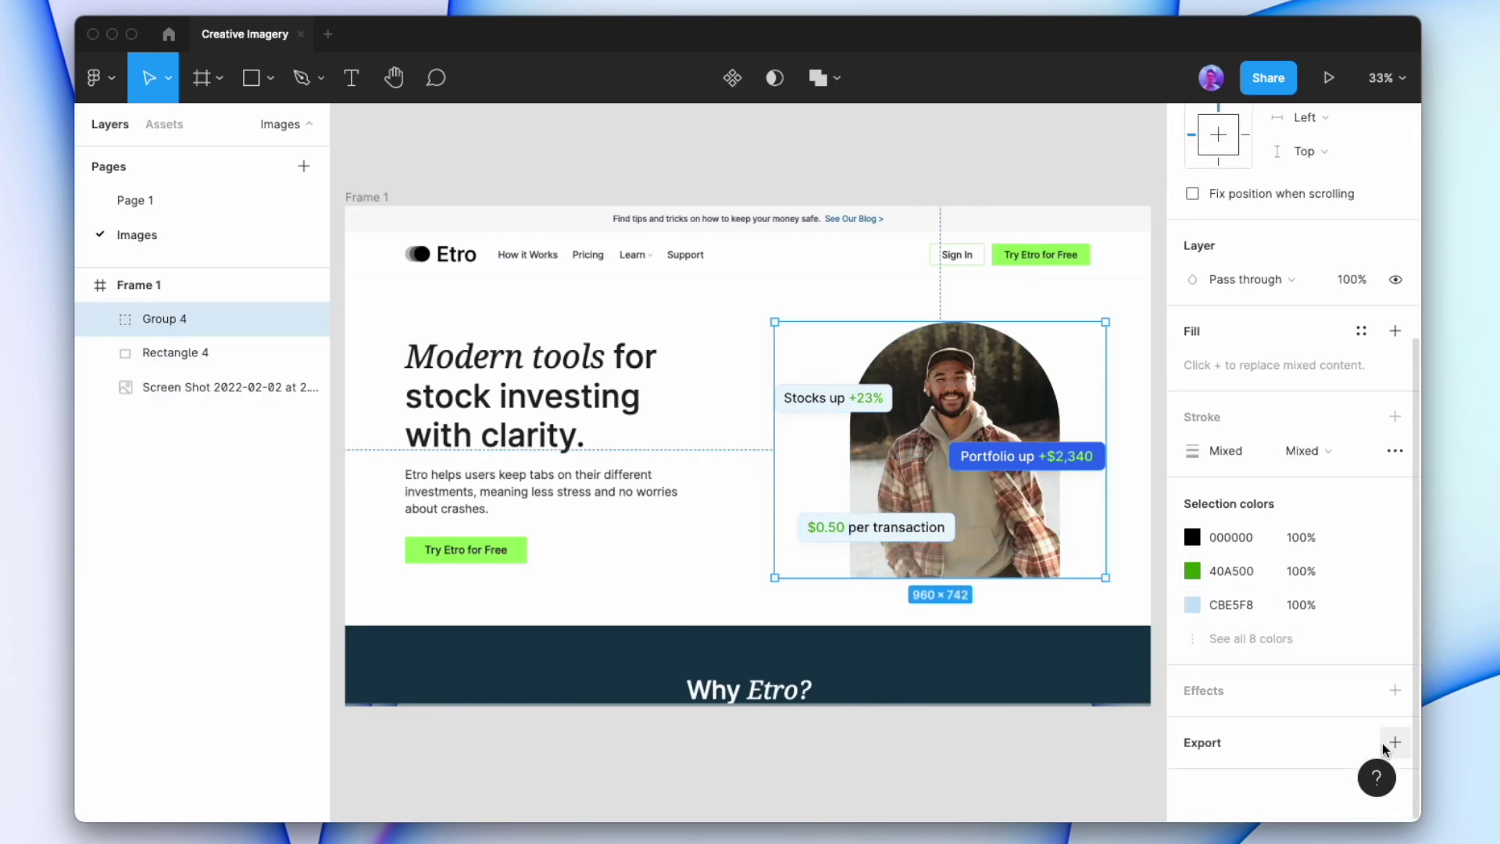
scroll(1332, 545, down, 3)
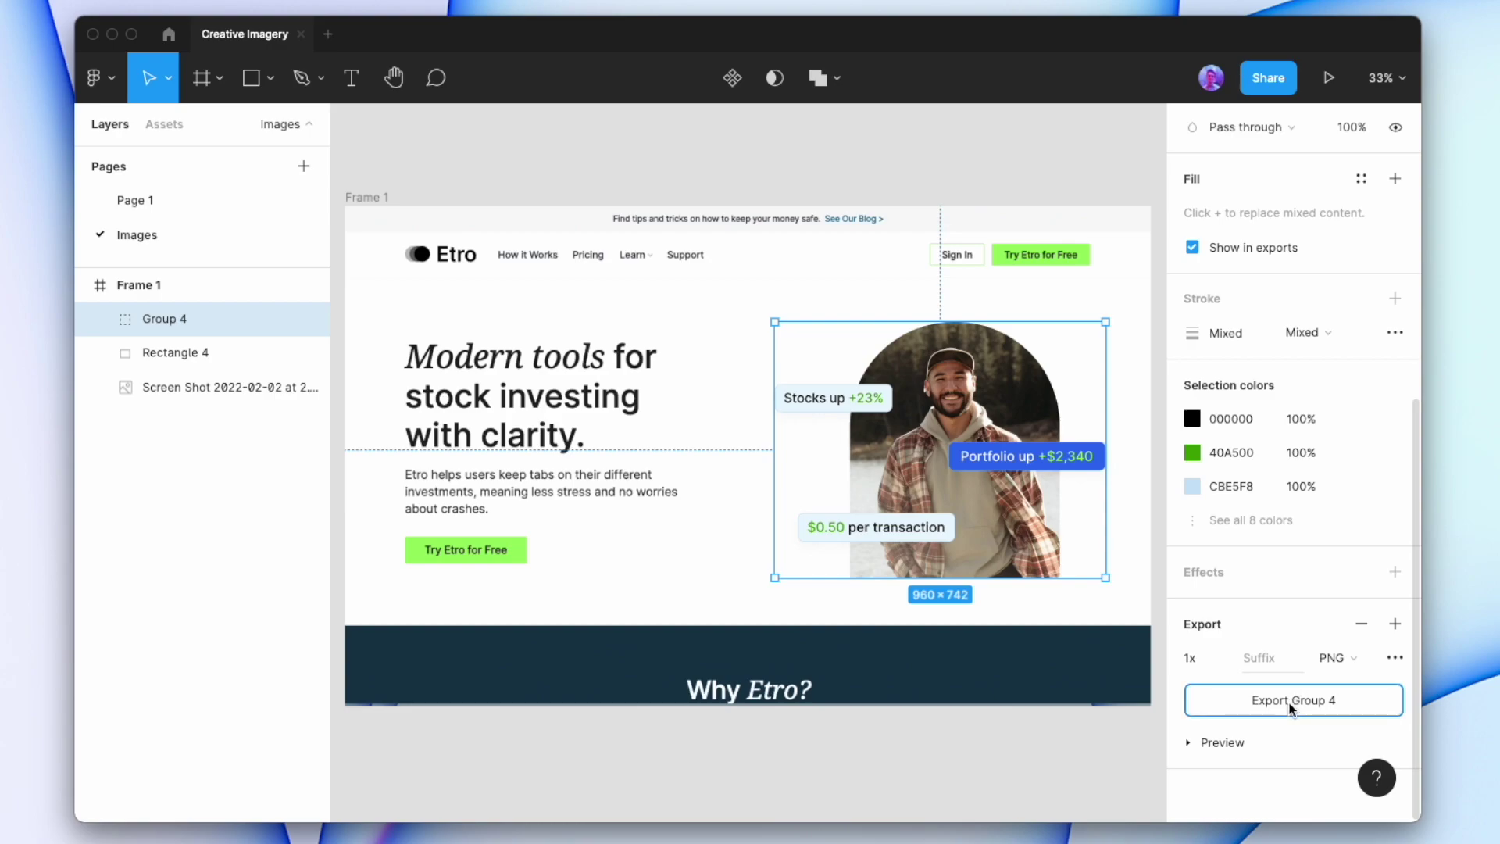
click(1290, 700)
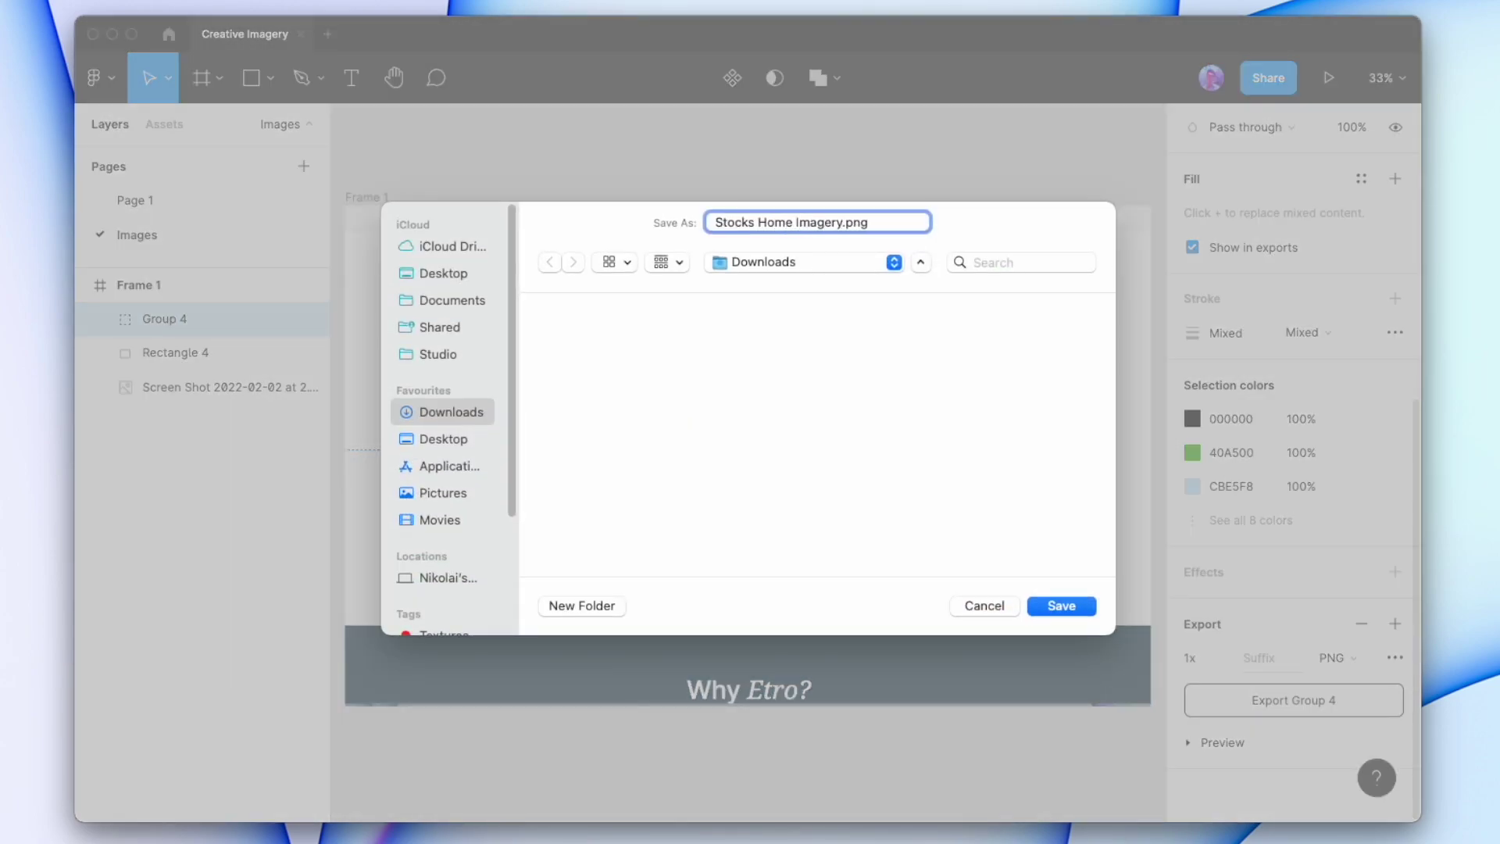
click(1047, 609)
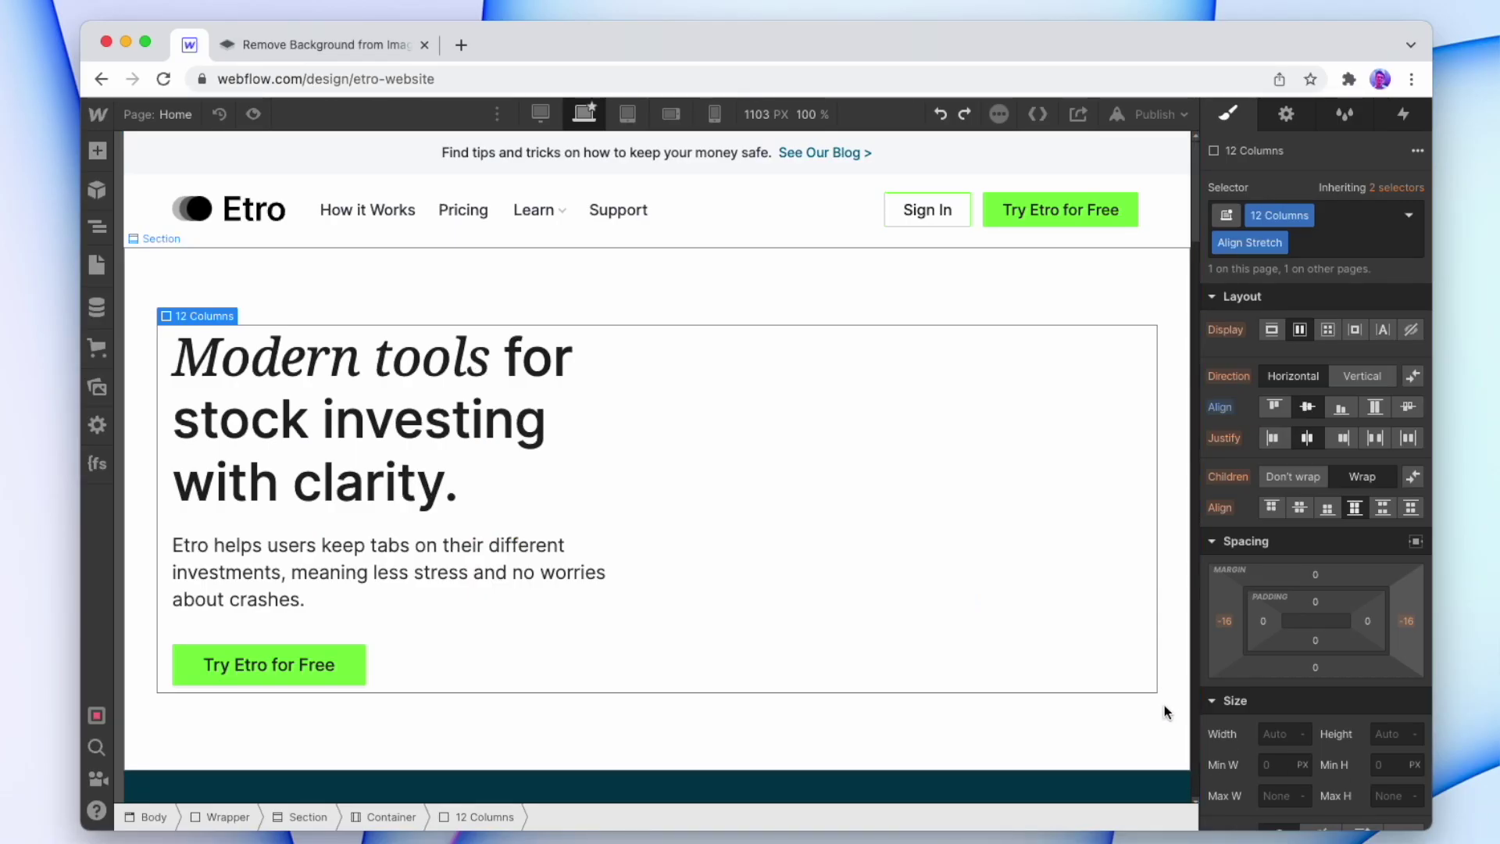
Drop the exported PNG into the Etro hero column and preview it at a wider width
click(1164, 705)
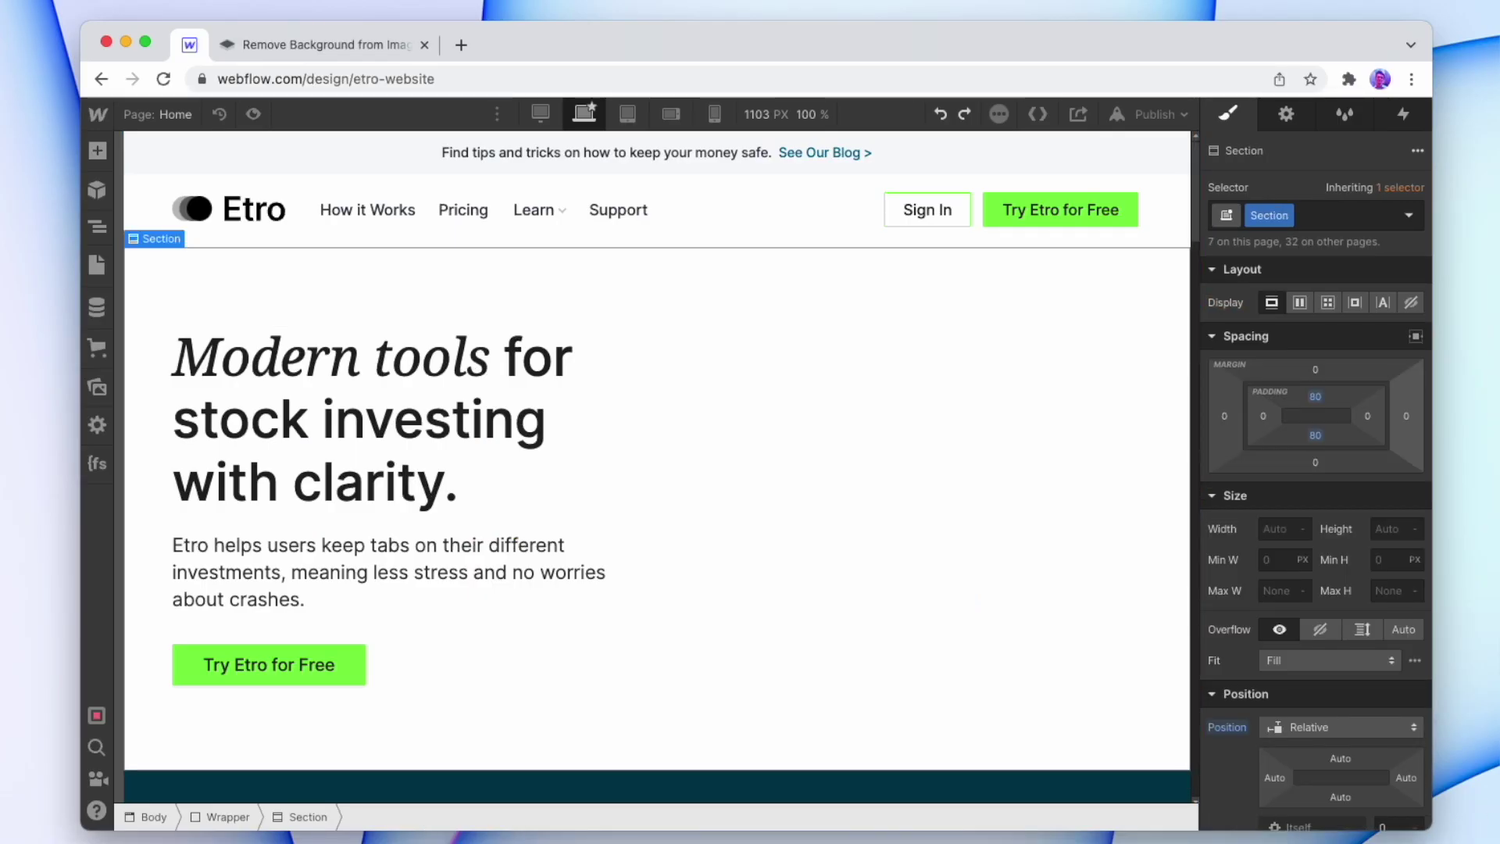
drag(1059, 532, 1043, 500)
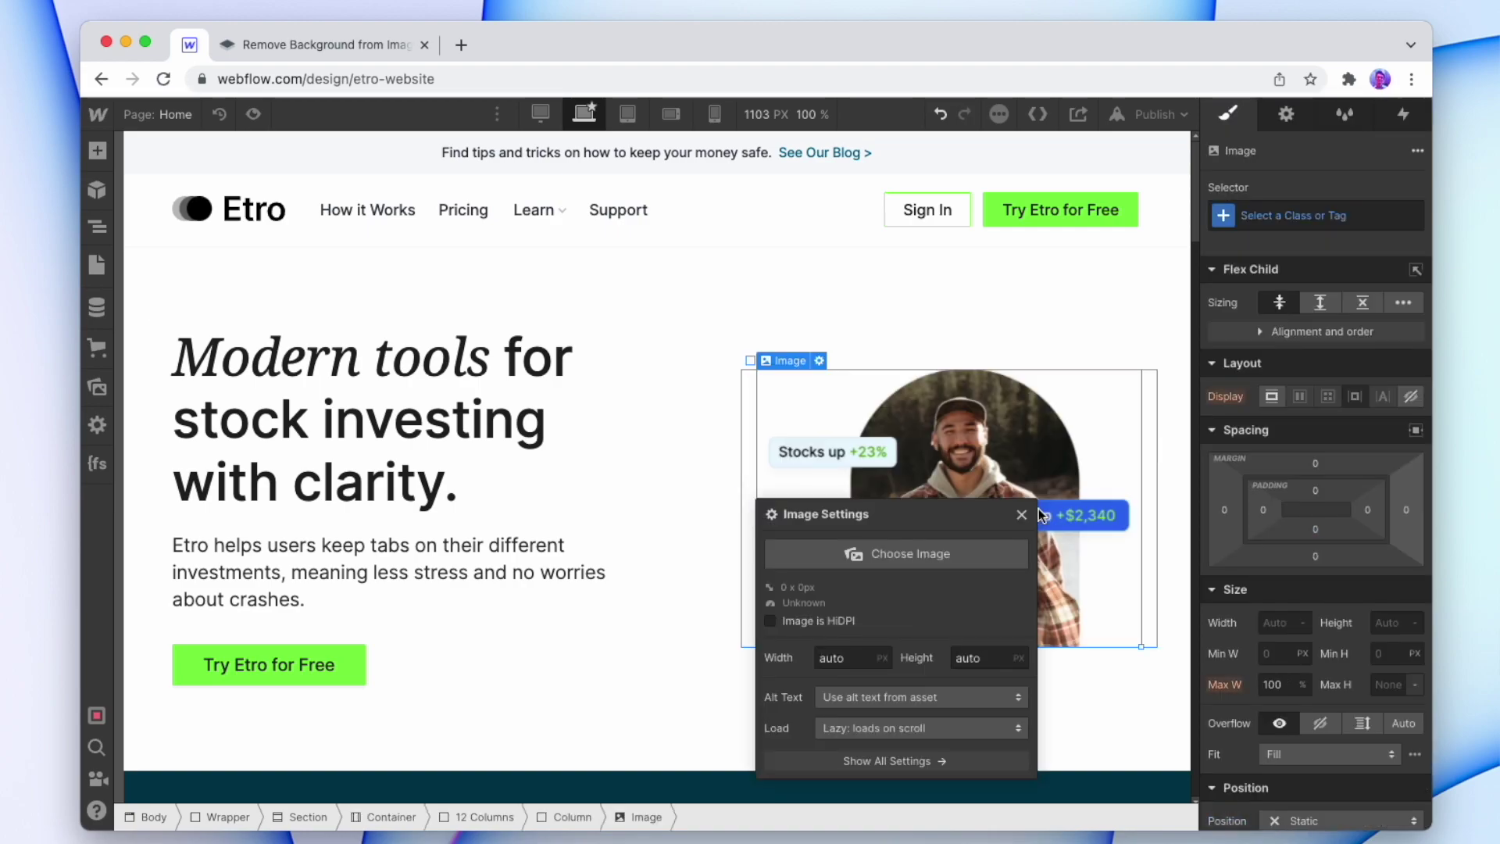
click(1022, 427)
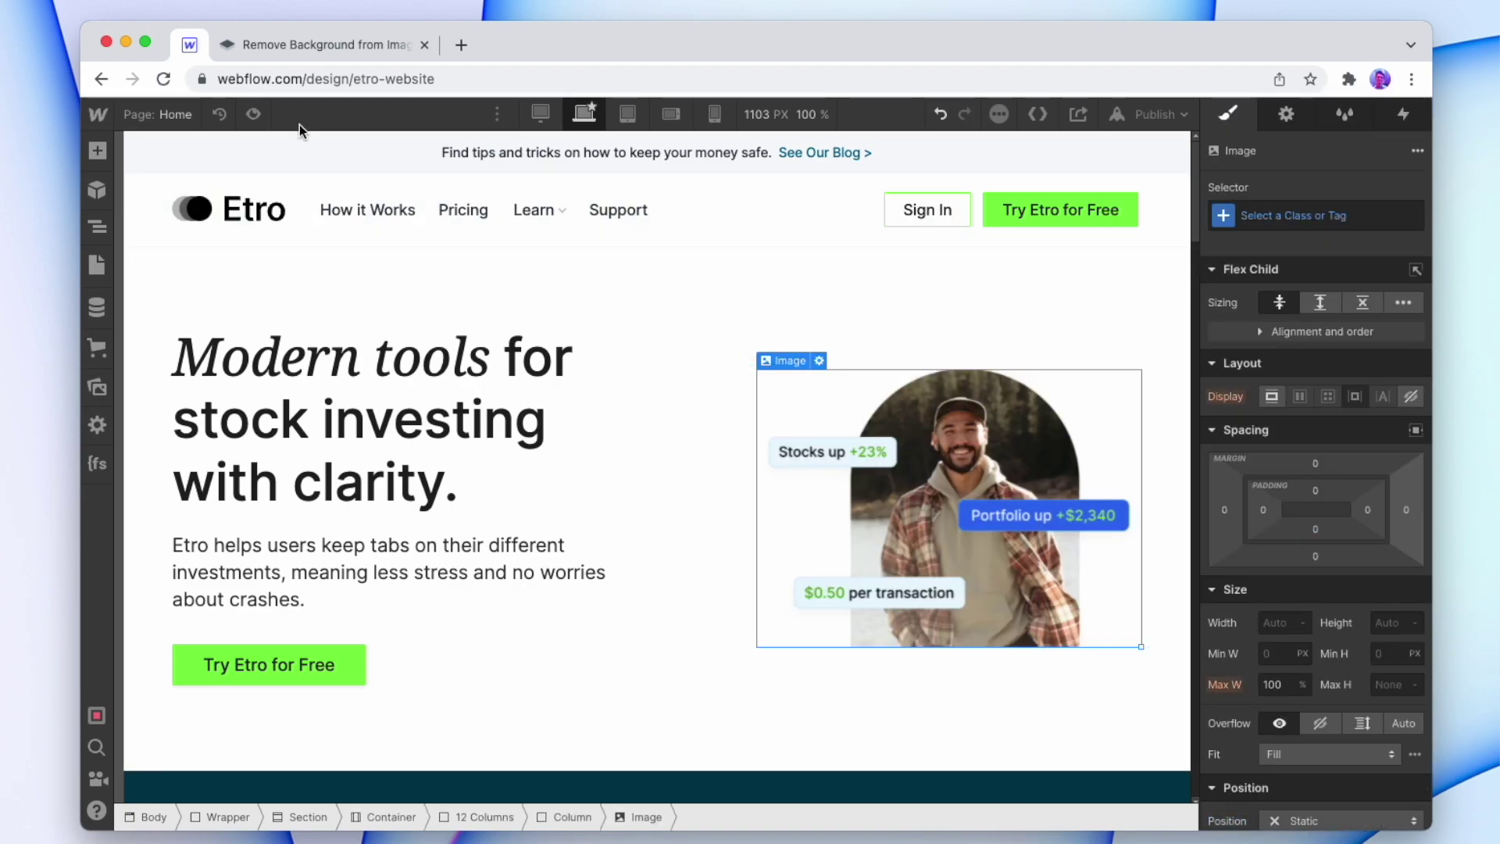
click(253, 115)
drag(1309, 467, 1391, 468)
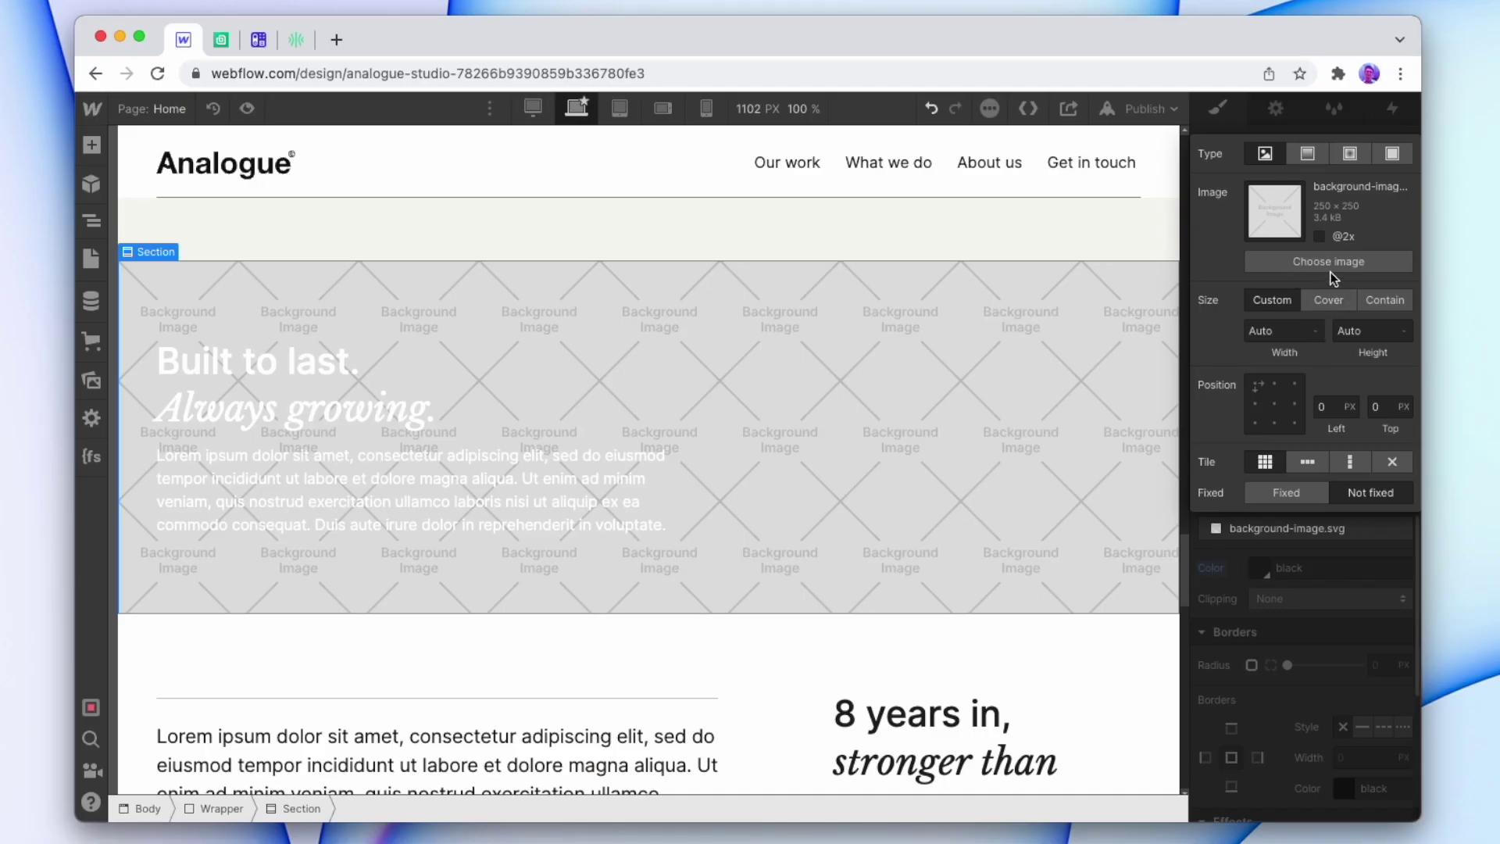
Set the section background to the pineapple photo sized to Cover, keeping Normal blending
click(1316, 300)
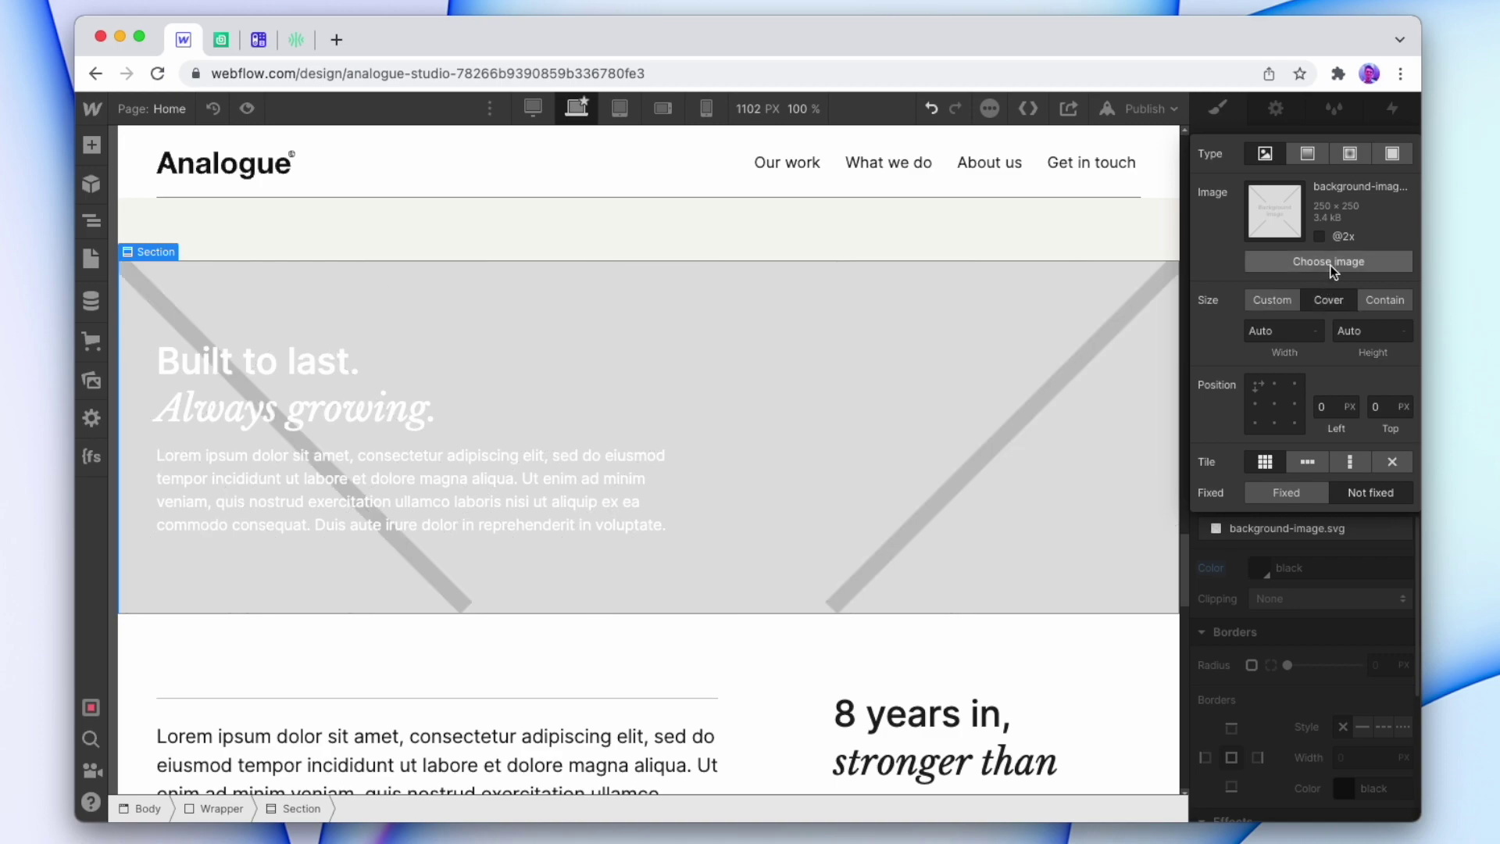
click(1328, 261)
click(313, 539)
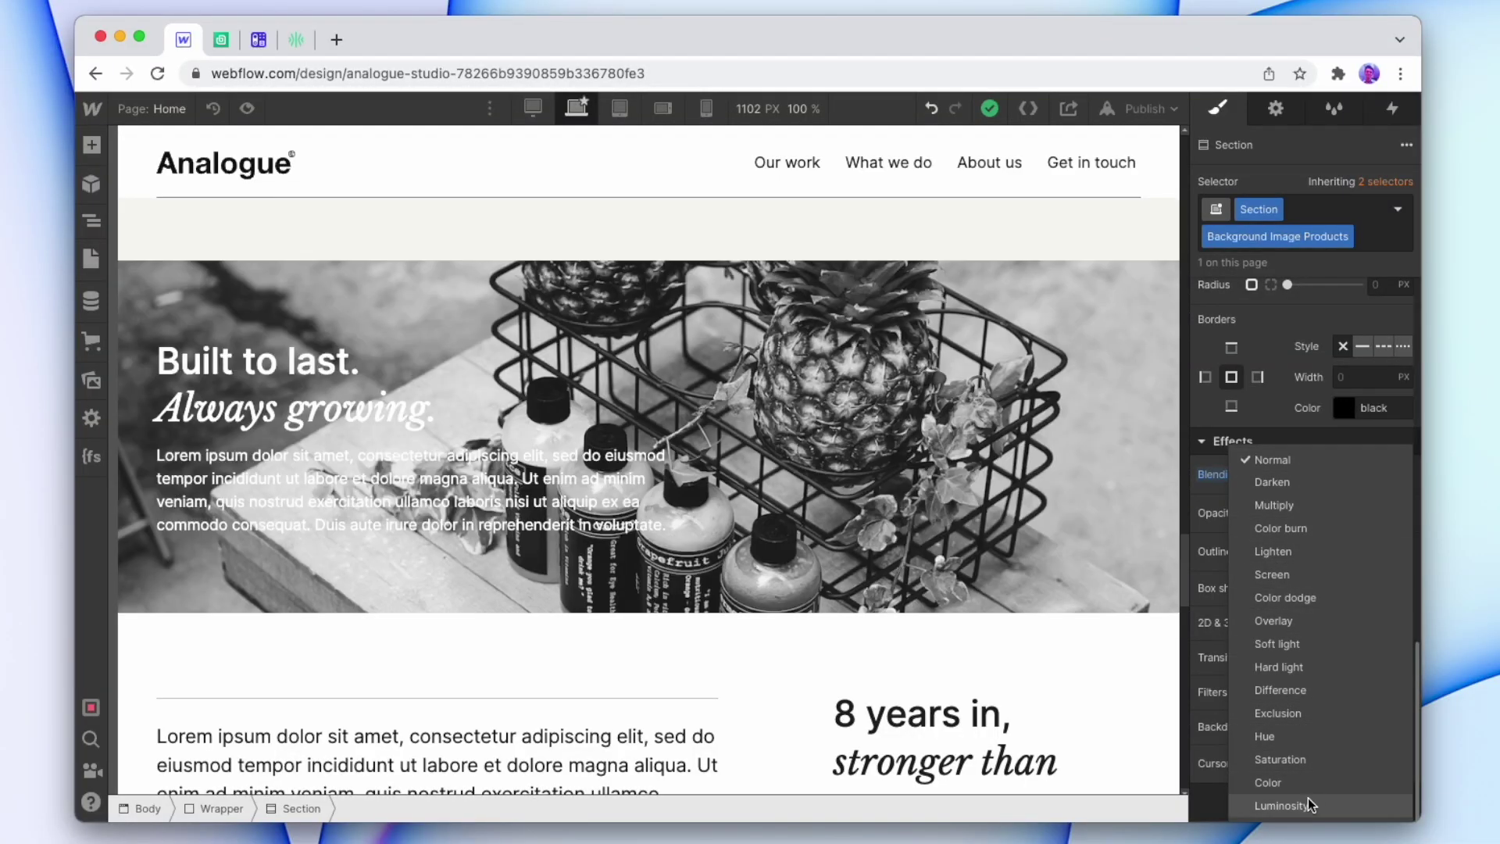
key(Escape)
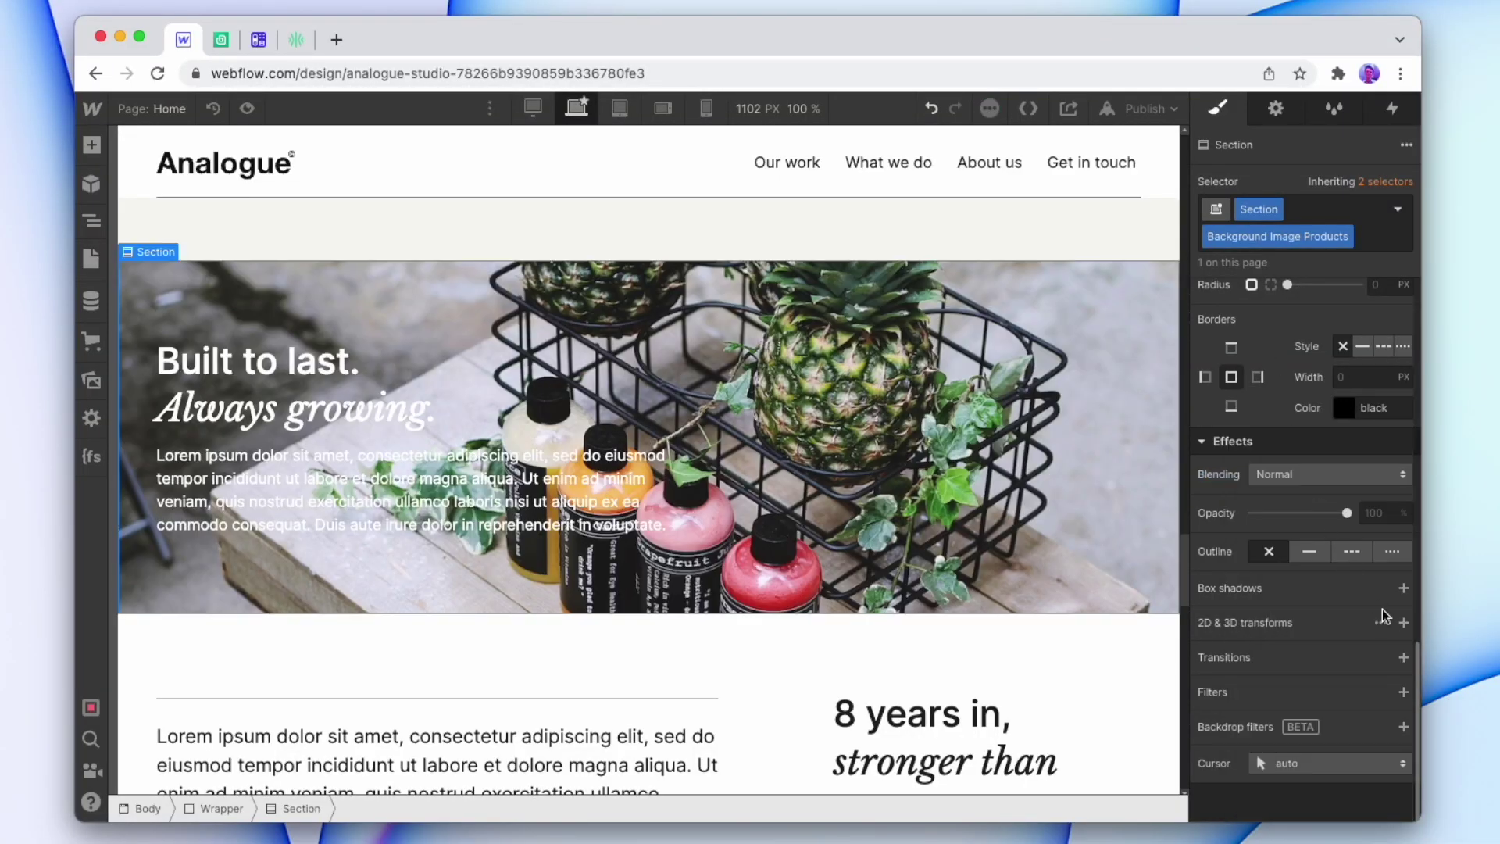
Try a Blur filter, then delete the Background Image Products combo class
click(1404, 692)
click(1300, 759)
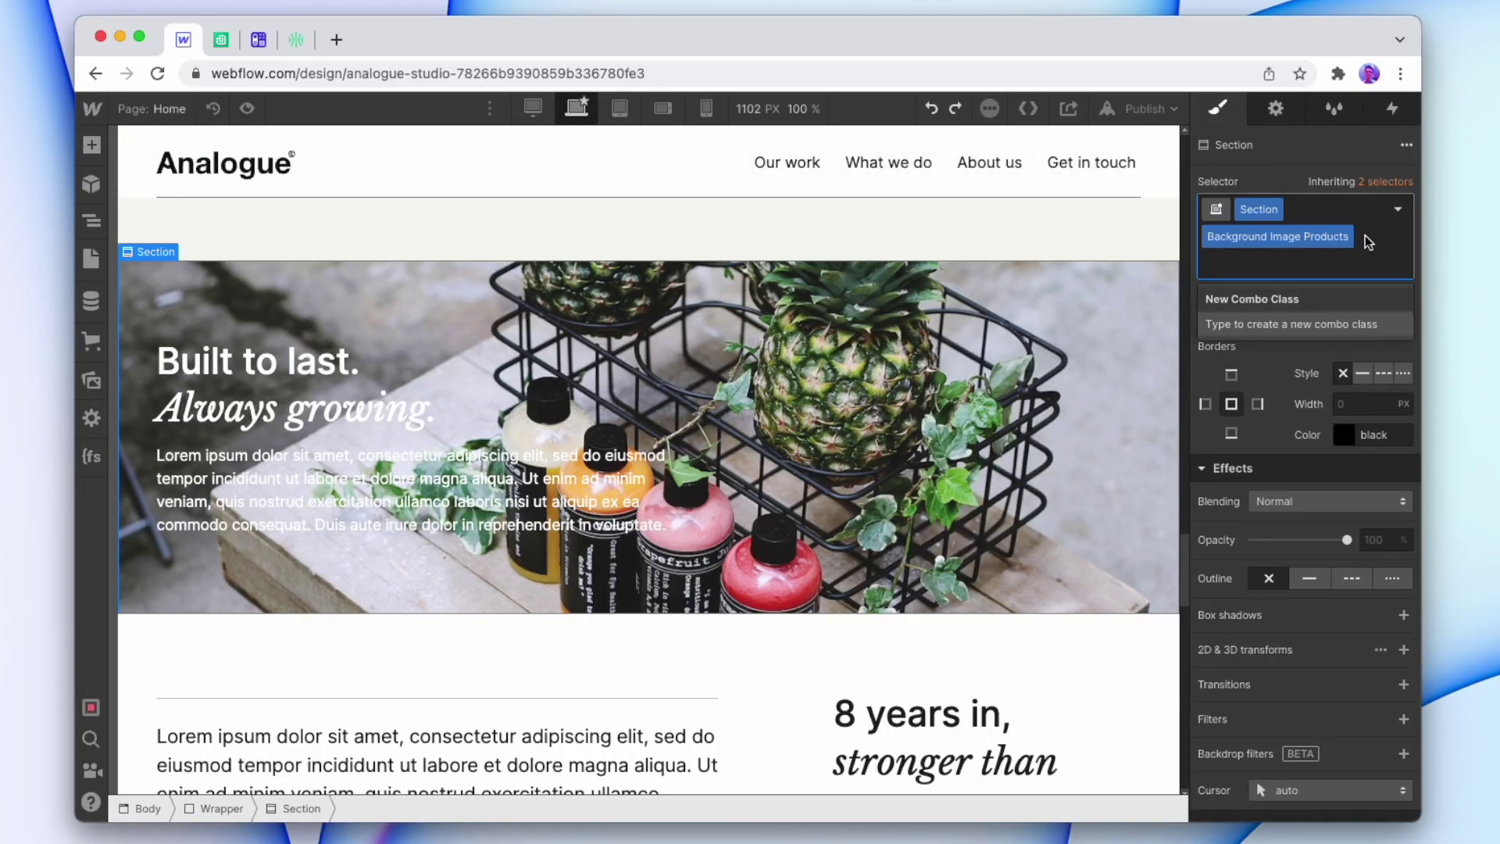
key(BackSpace)
Apply the Black combo class and drop an Image element into the dark section
text(Blac)
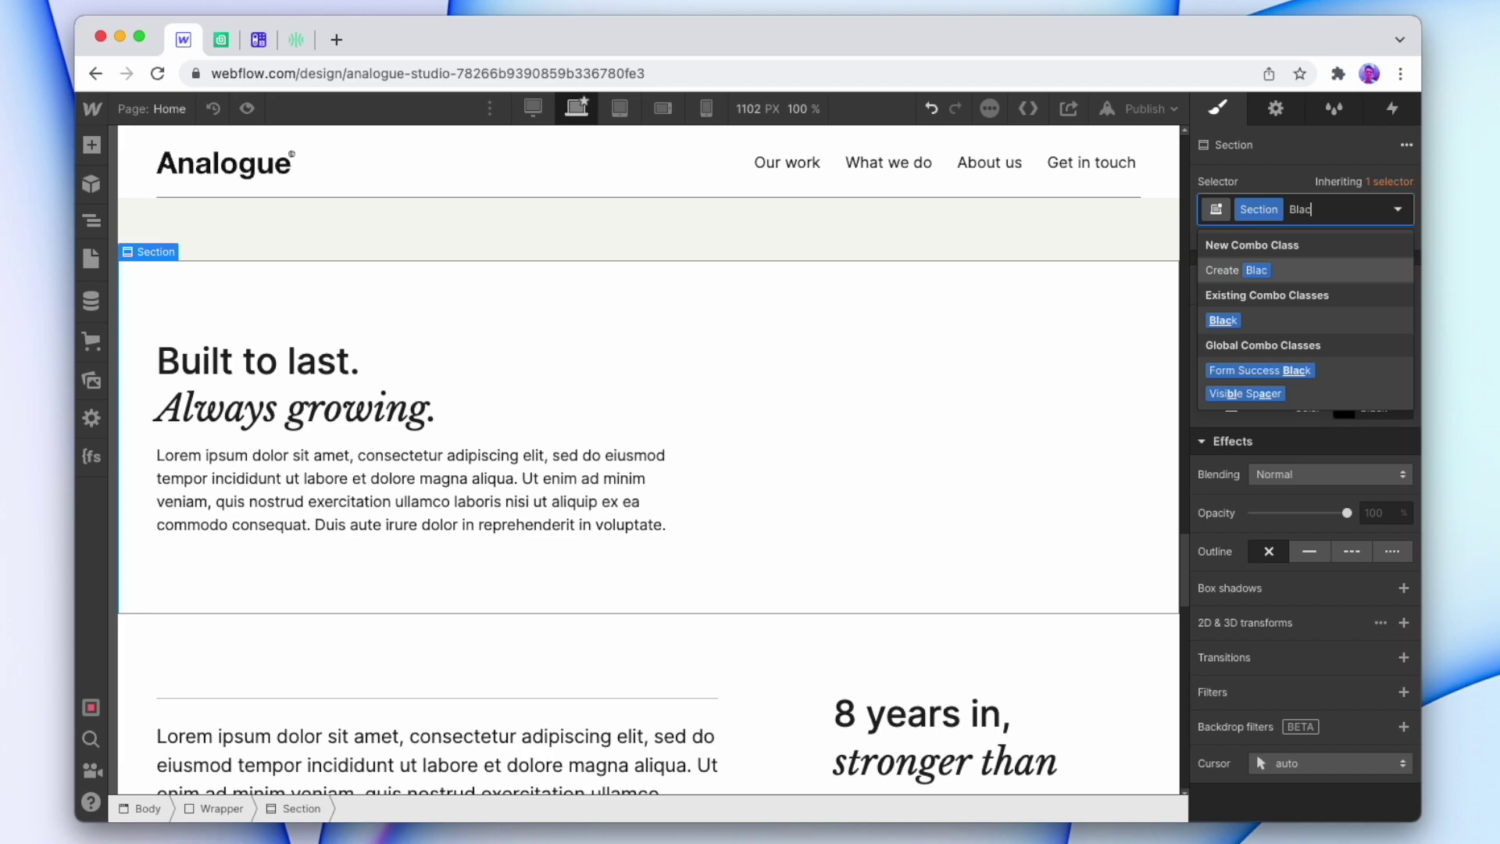
click(1315, 323)
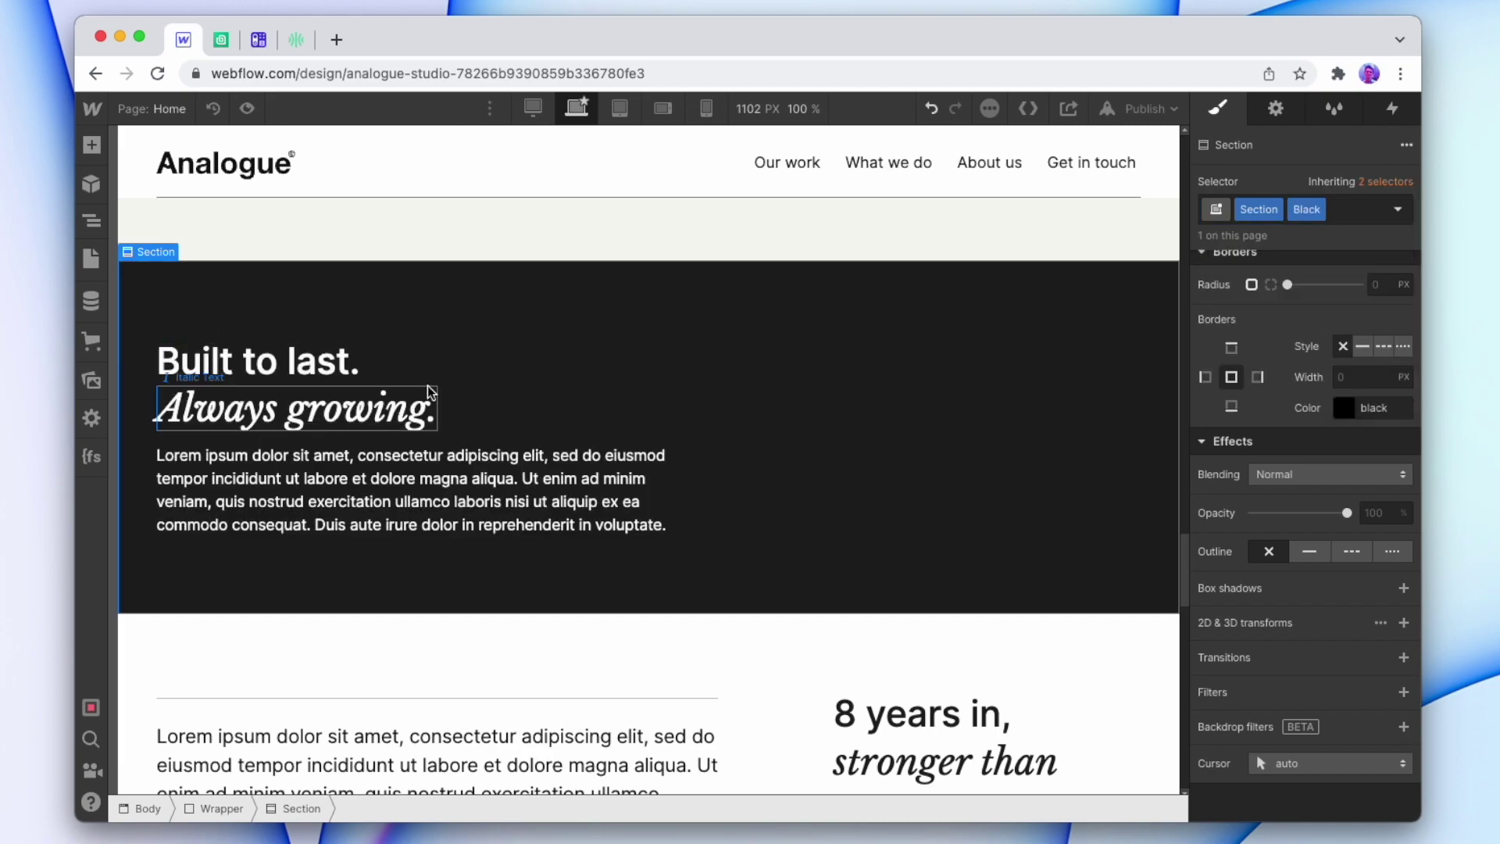
click(91, 145)
scroll(171, 562, down, 5)
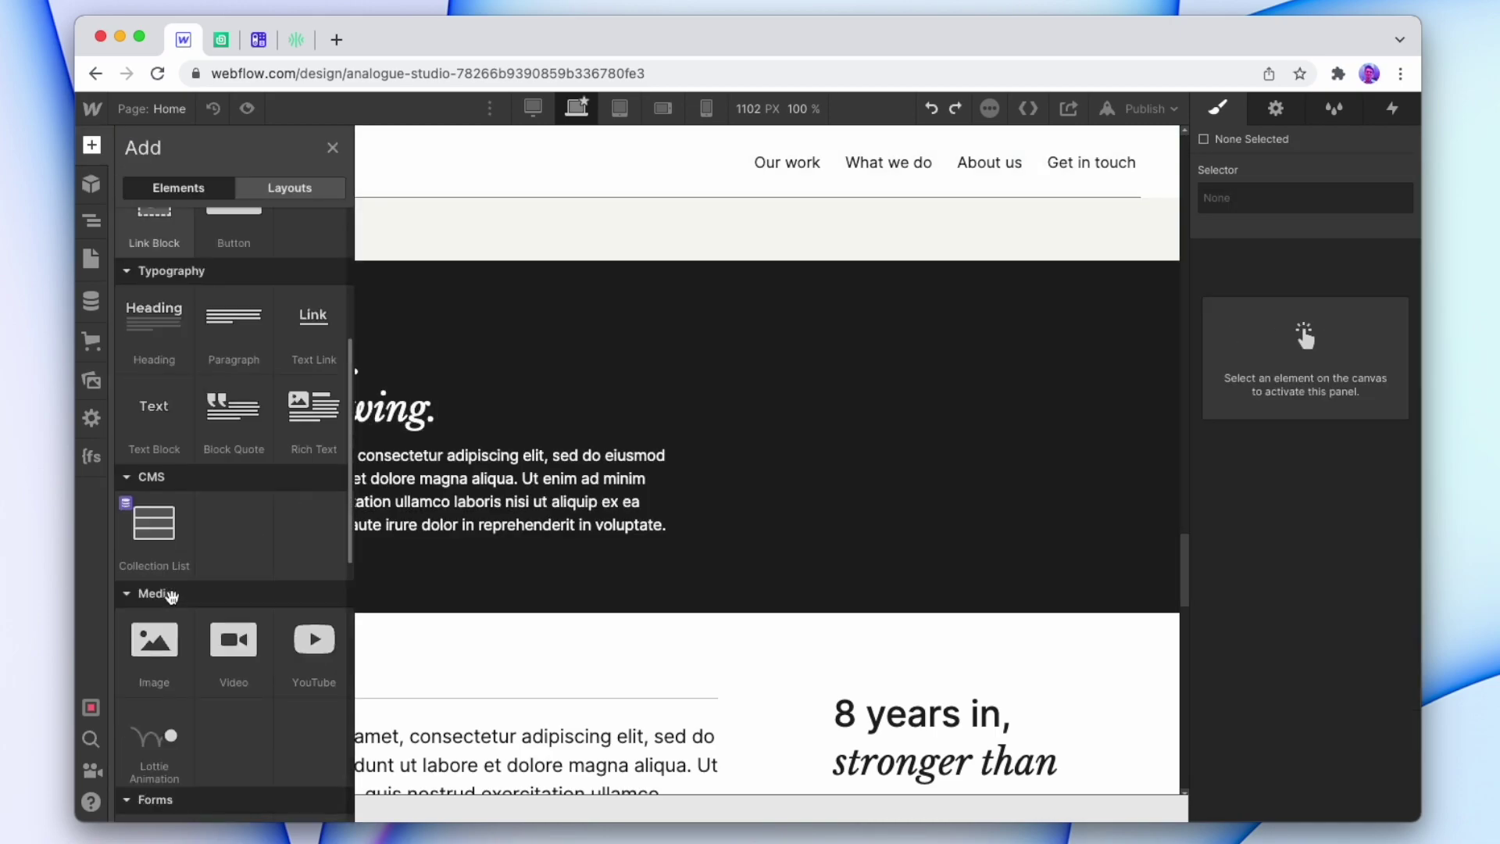
drag(154, 643, 653, 306)
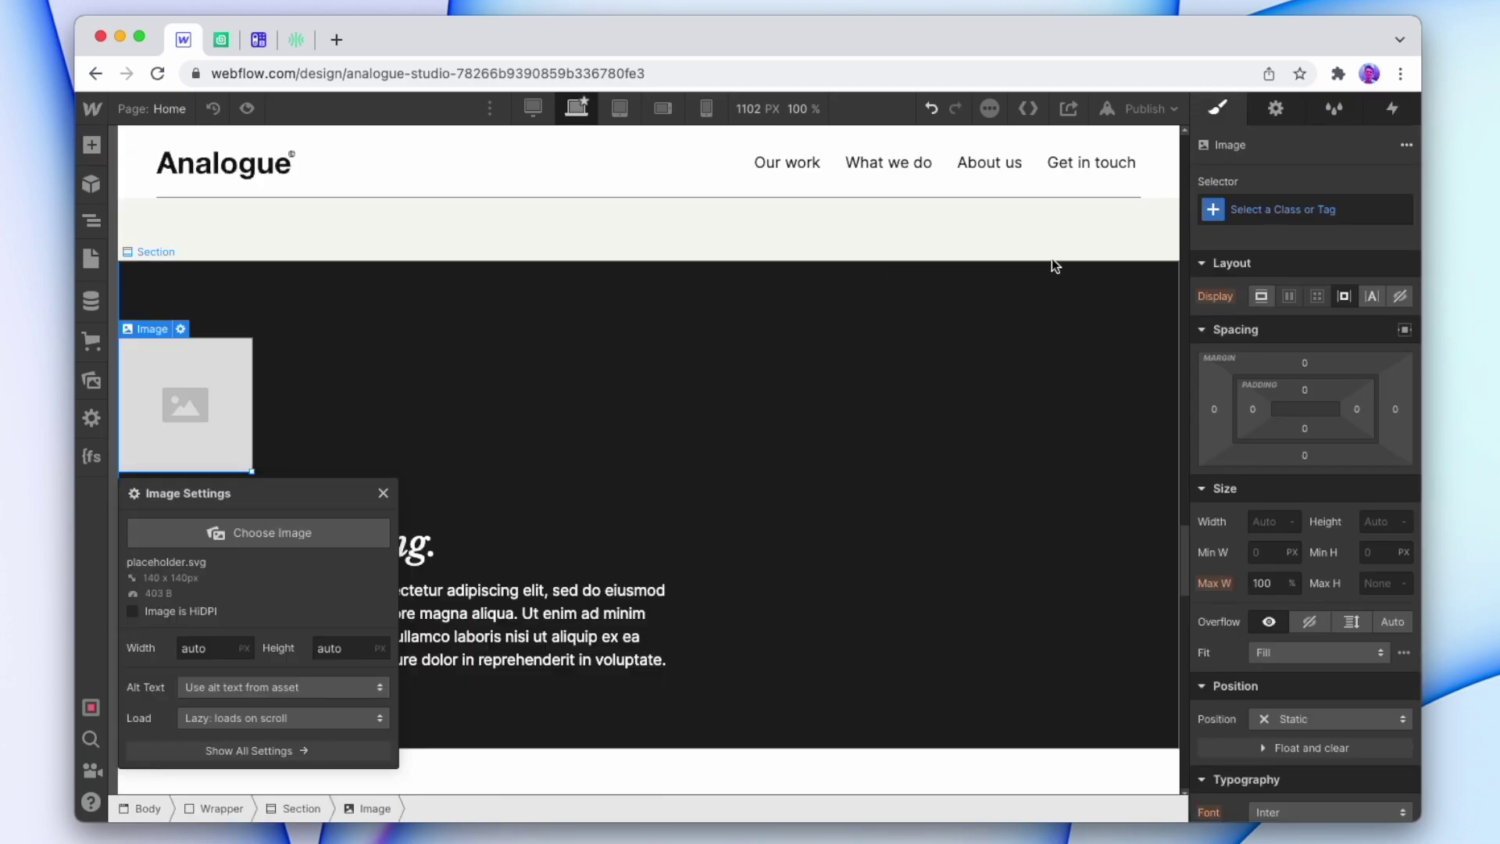
Position the image Absolute and load the pineapple photo into it
scroll(1304, 530, down, 4)
click(1300, 461)
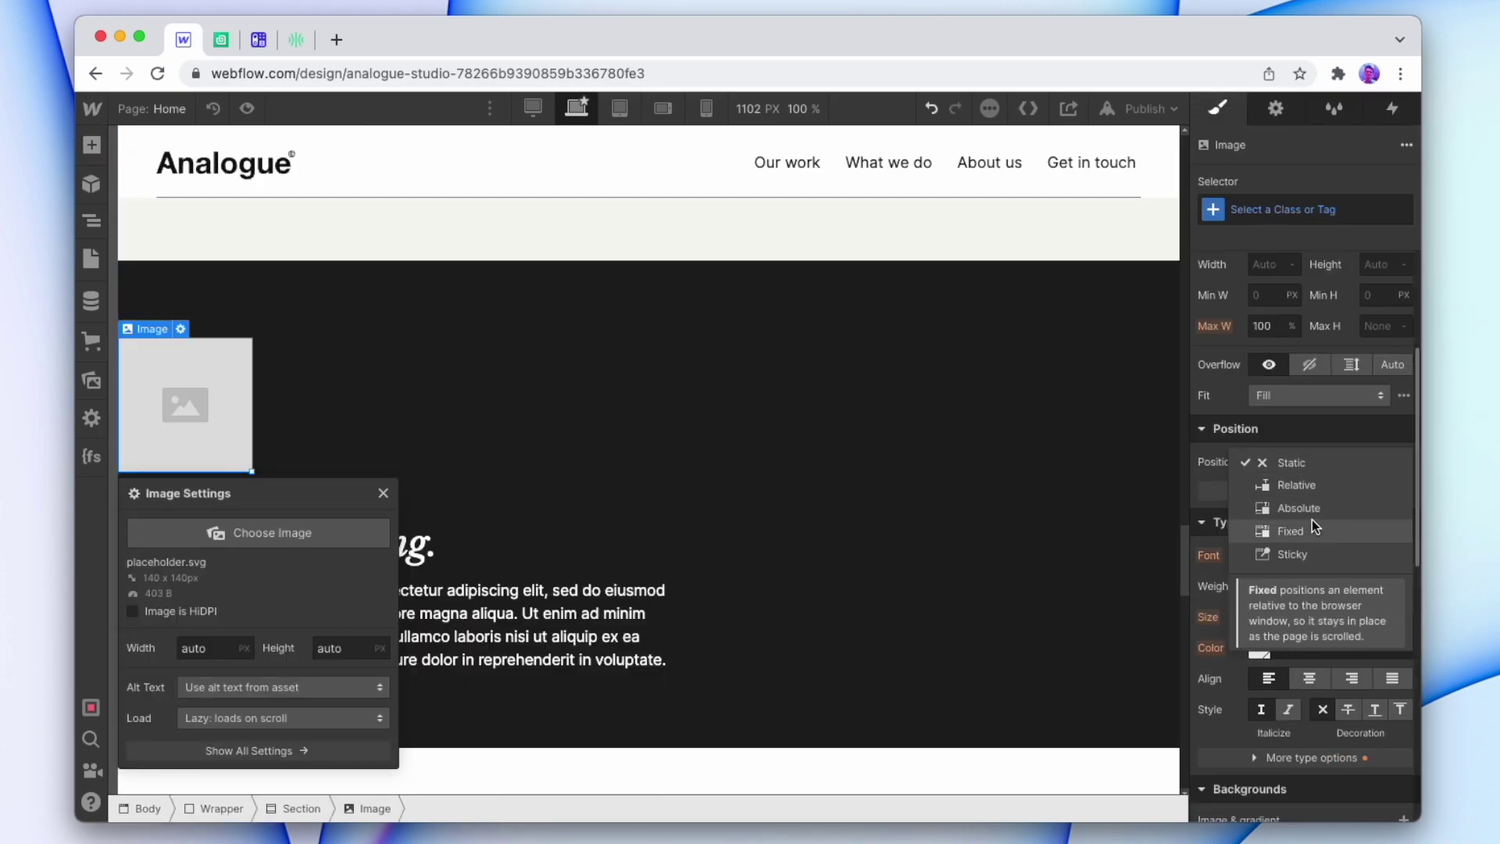
click(1299, 508)
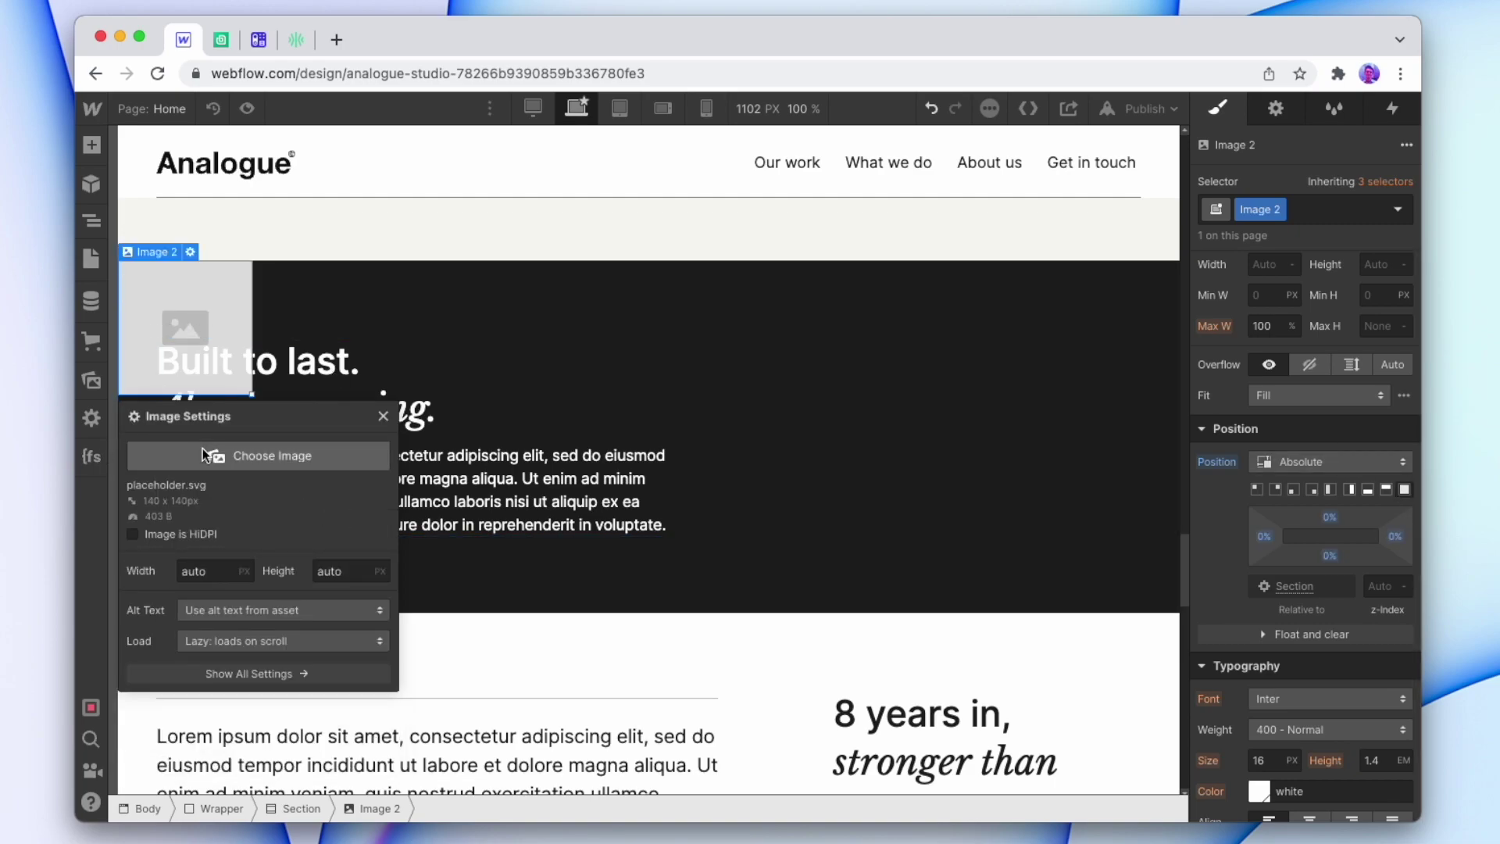
click(258, 455)
click(304, 506)
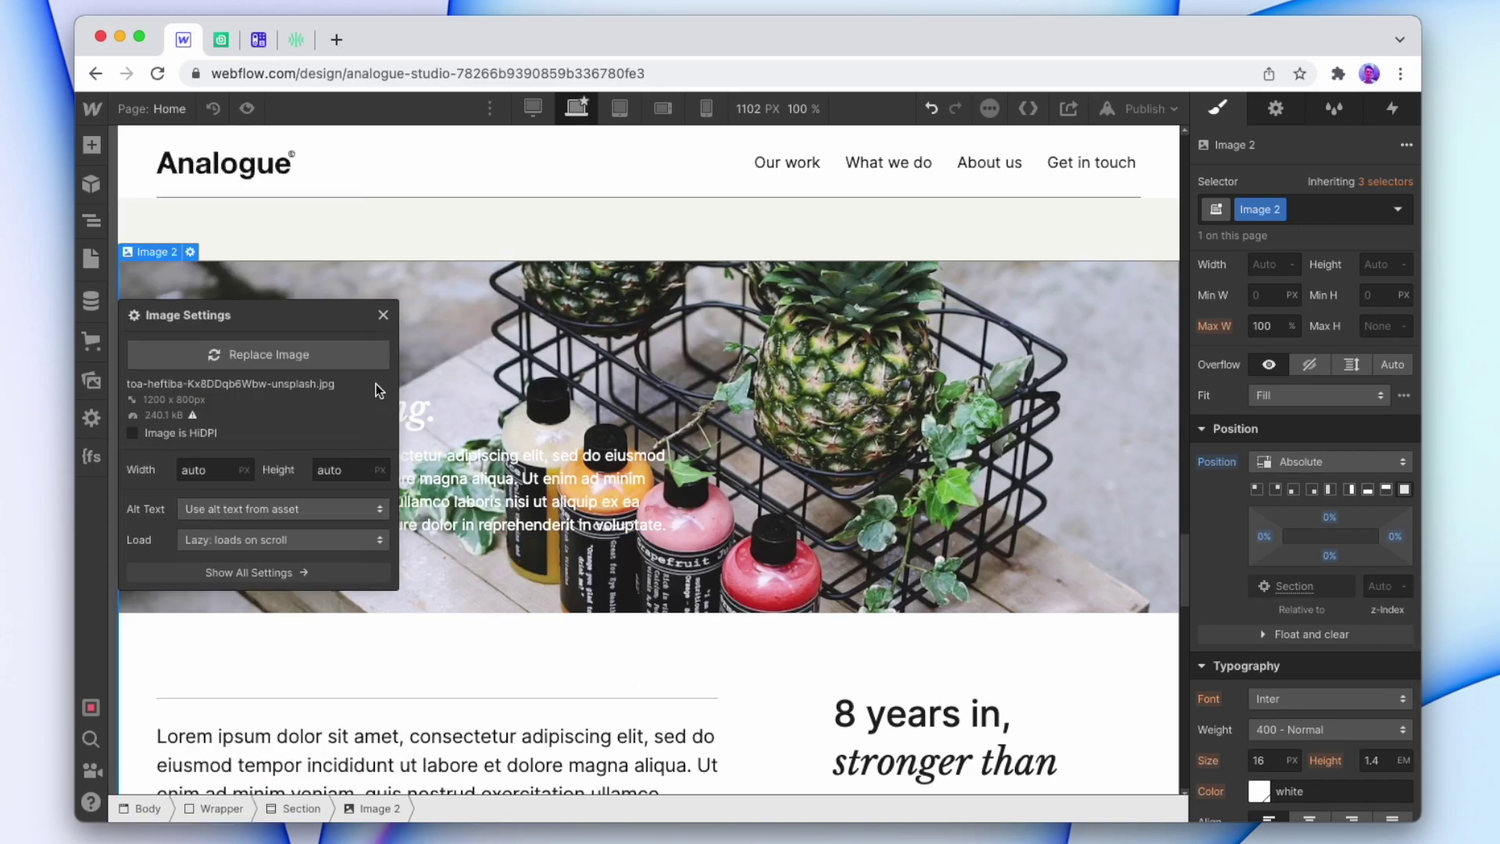
click(383, 316)
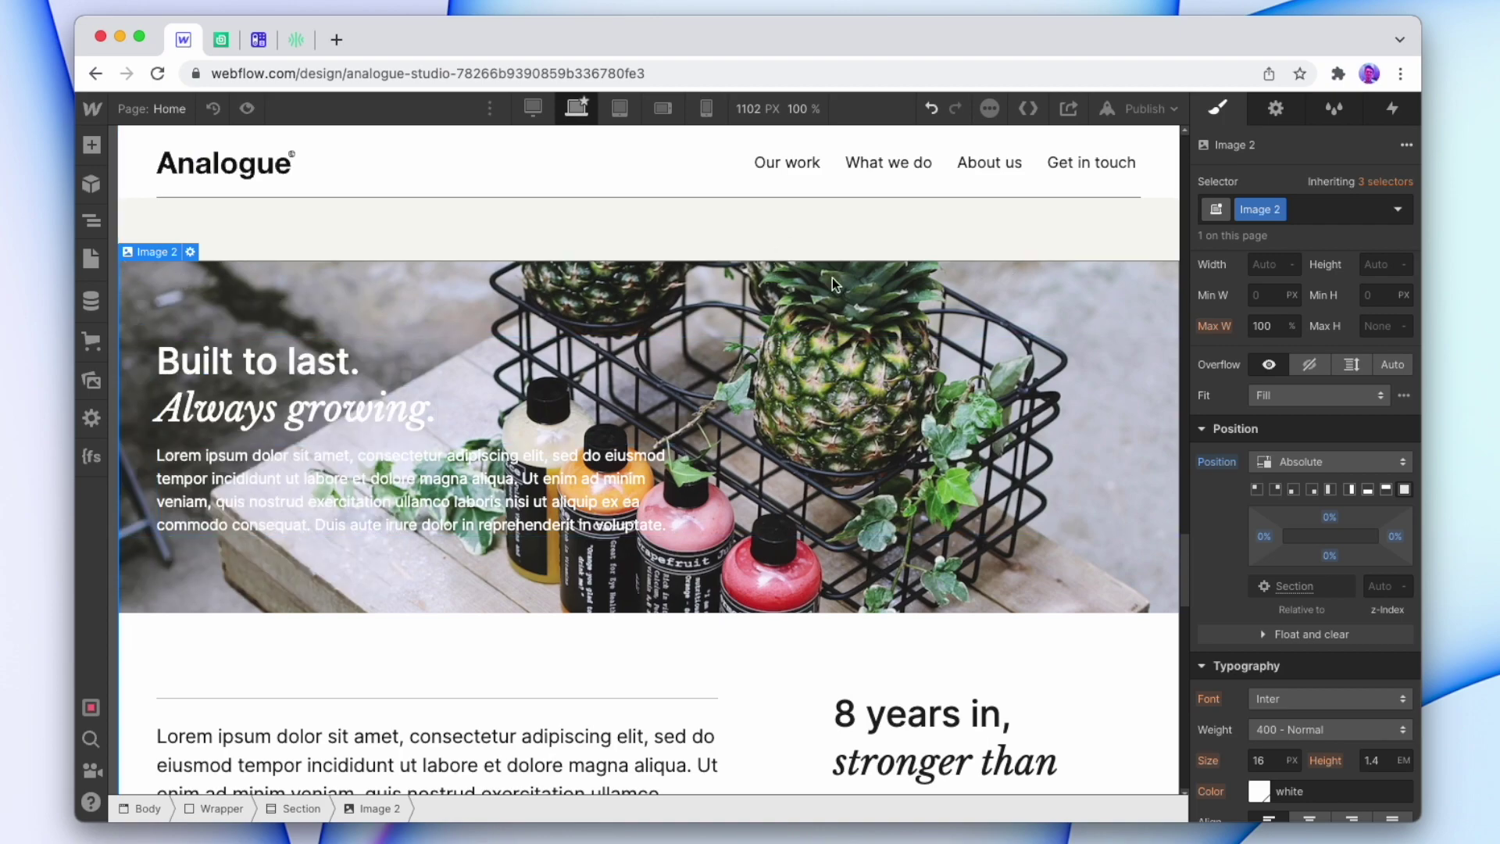
Size the image to 100% width and height with Cover fit, classed 'Background Cover'
scroll(1287, 367, up, 2)
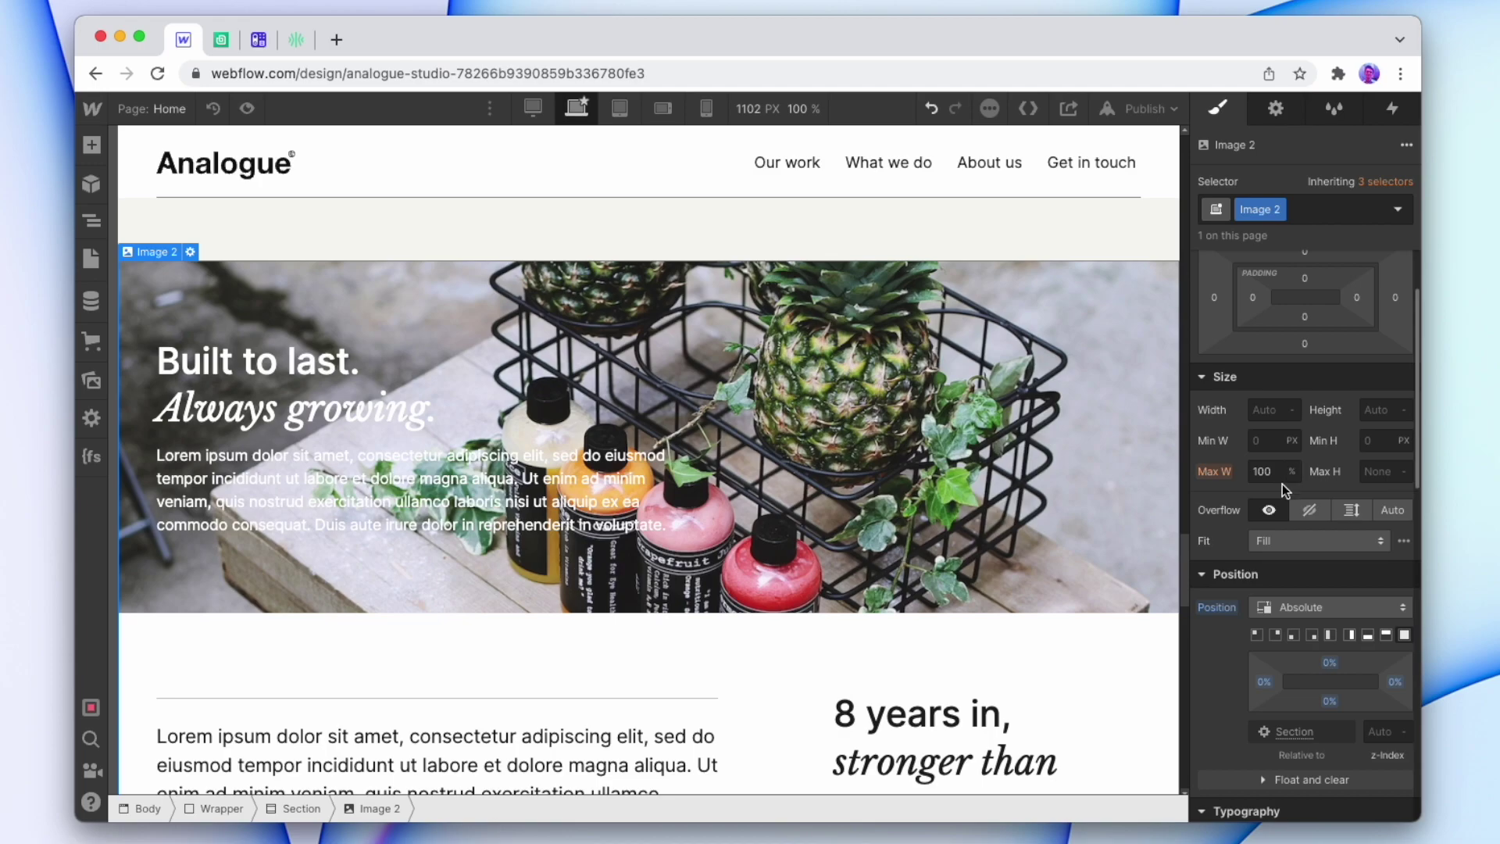
click(1272, 409)
text(10)
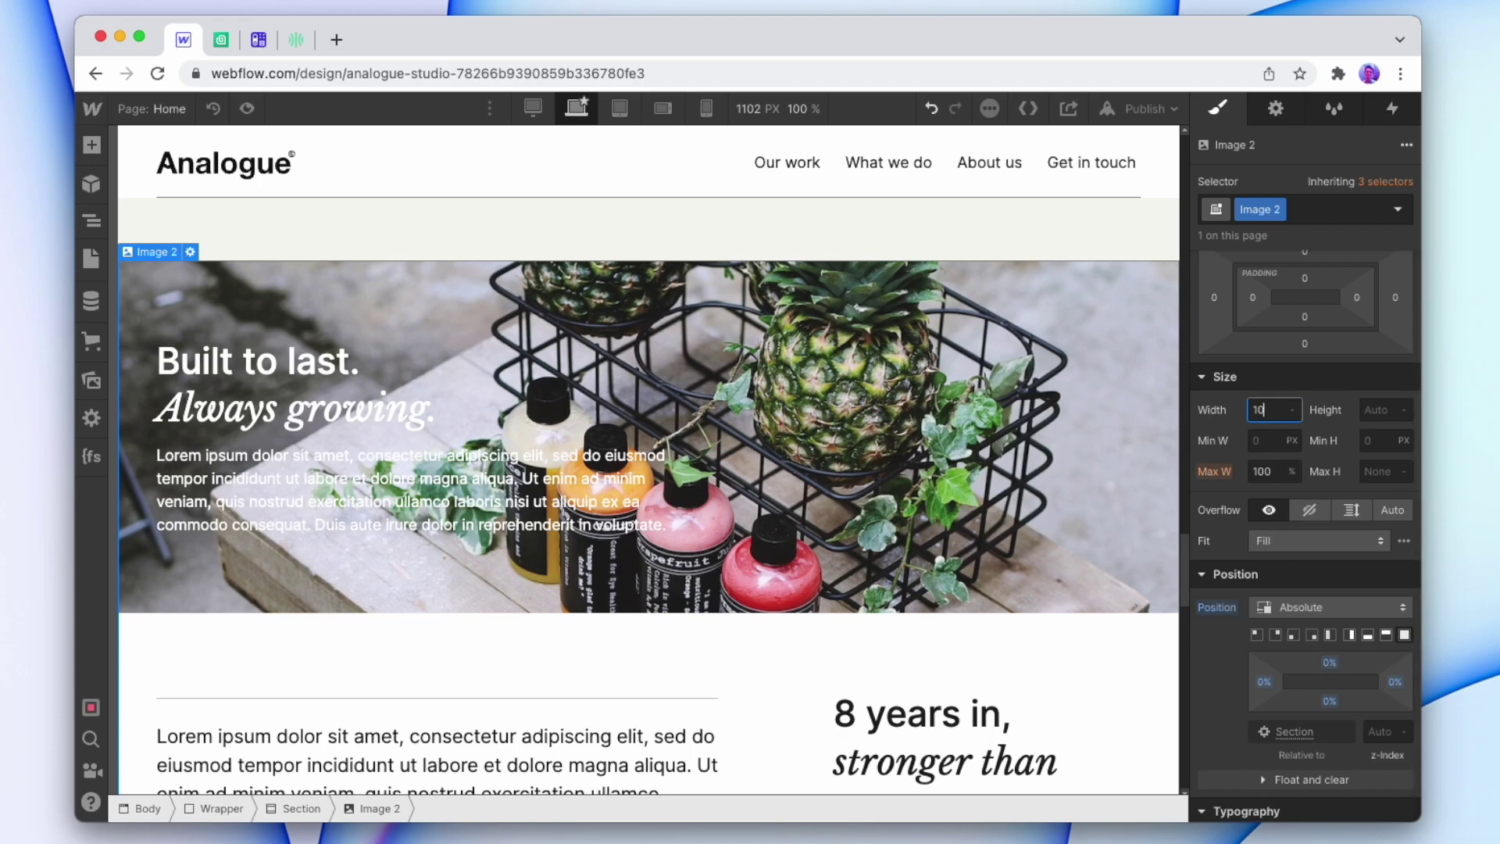
text(0)
click(1364, 410)
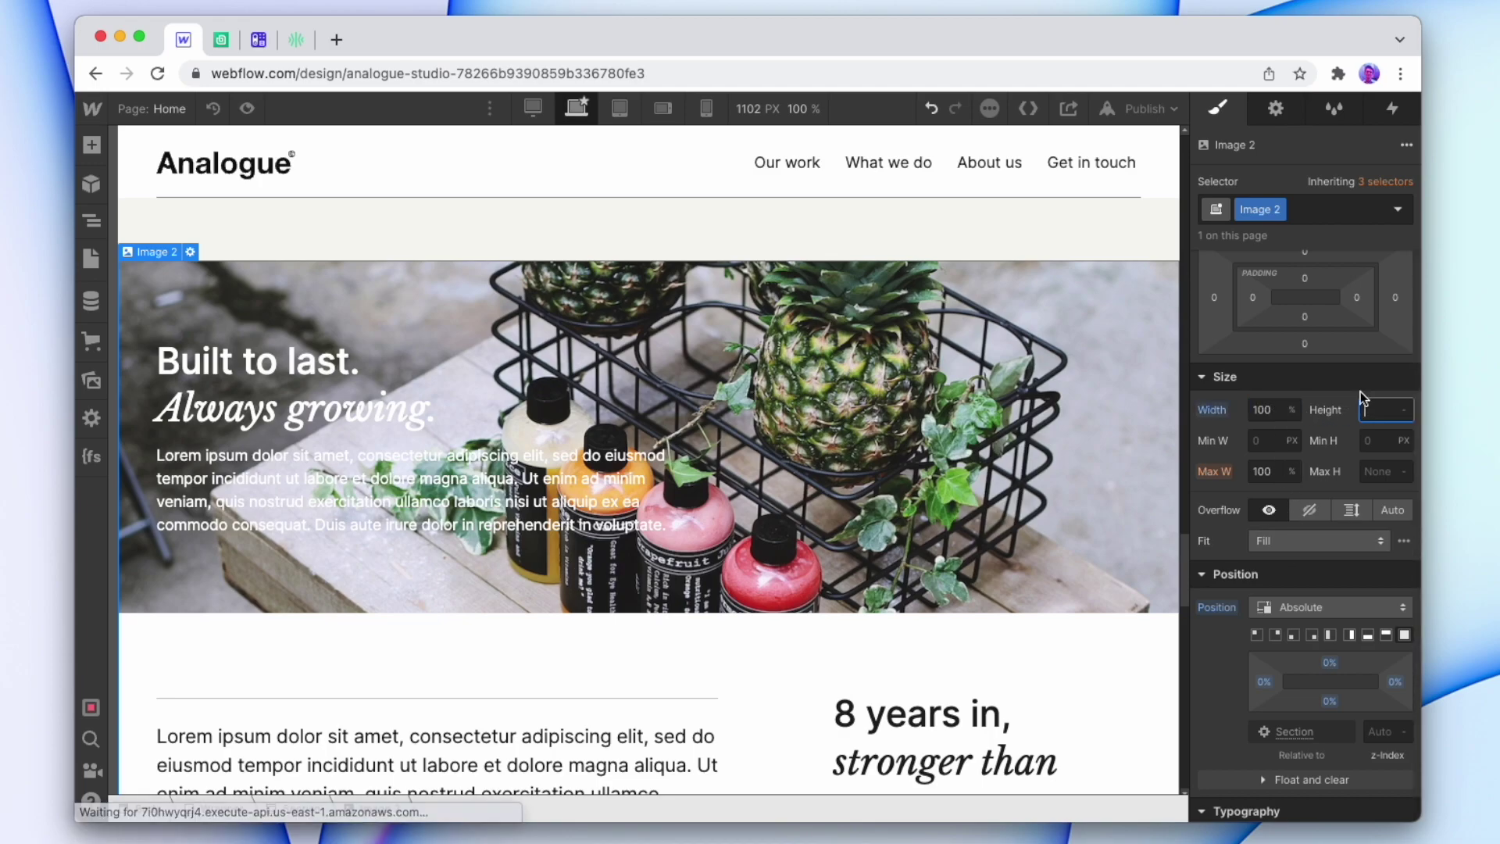
text(100)
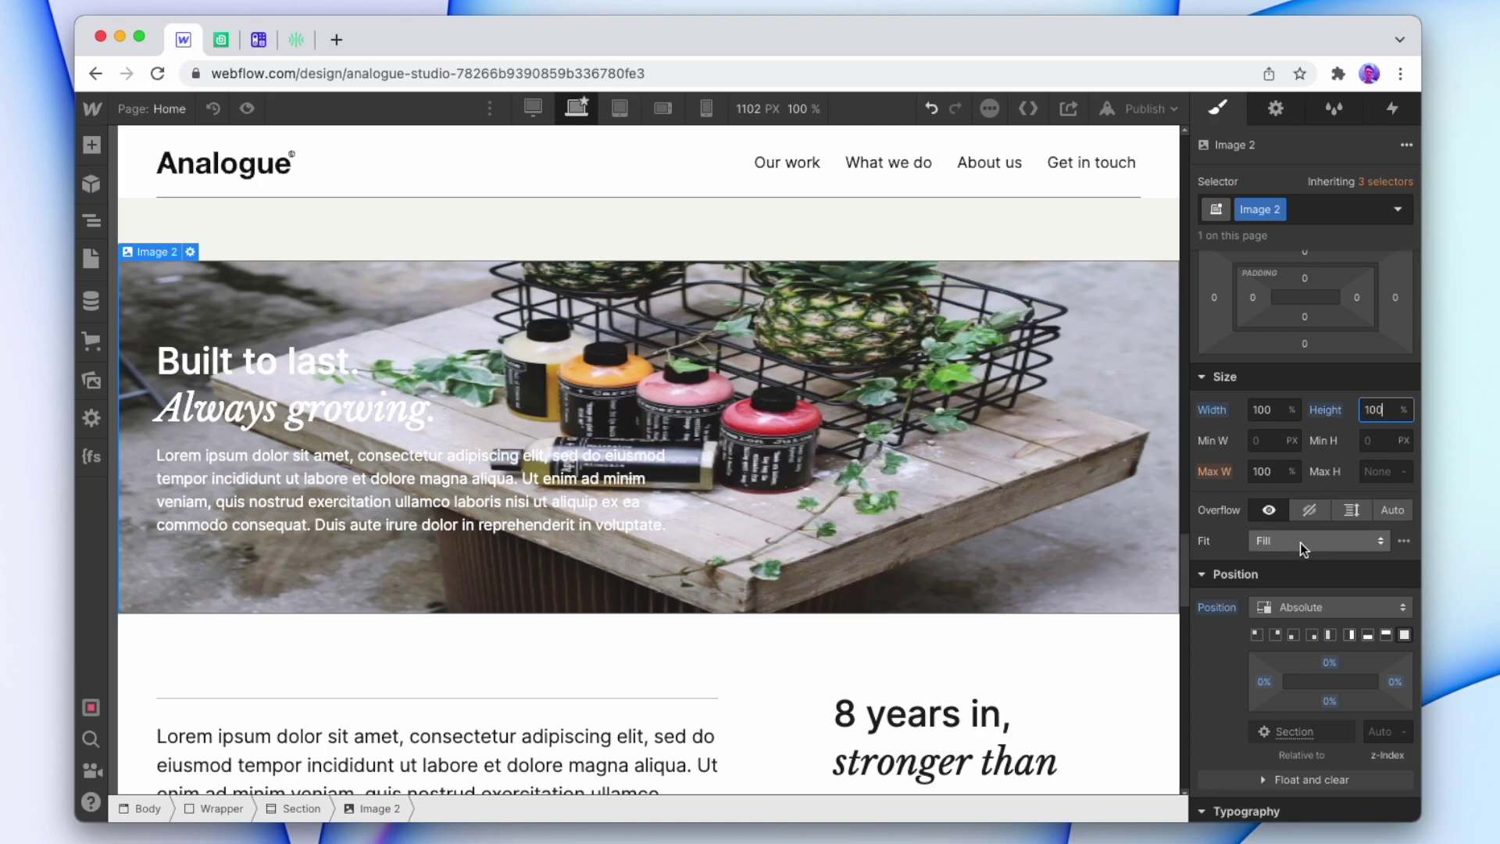
click(1275, 546)
click(1278, 592)
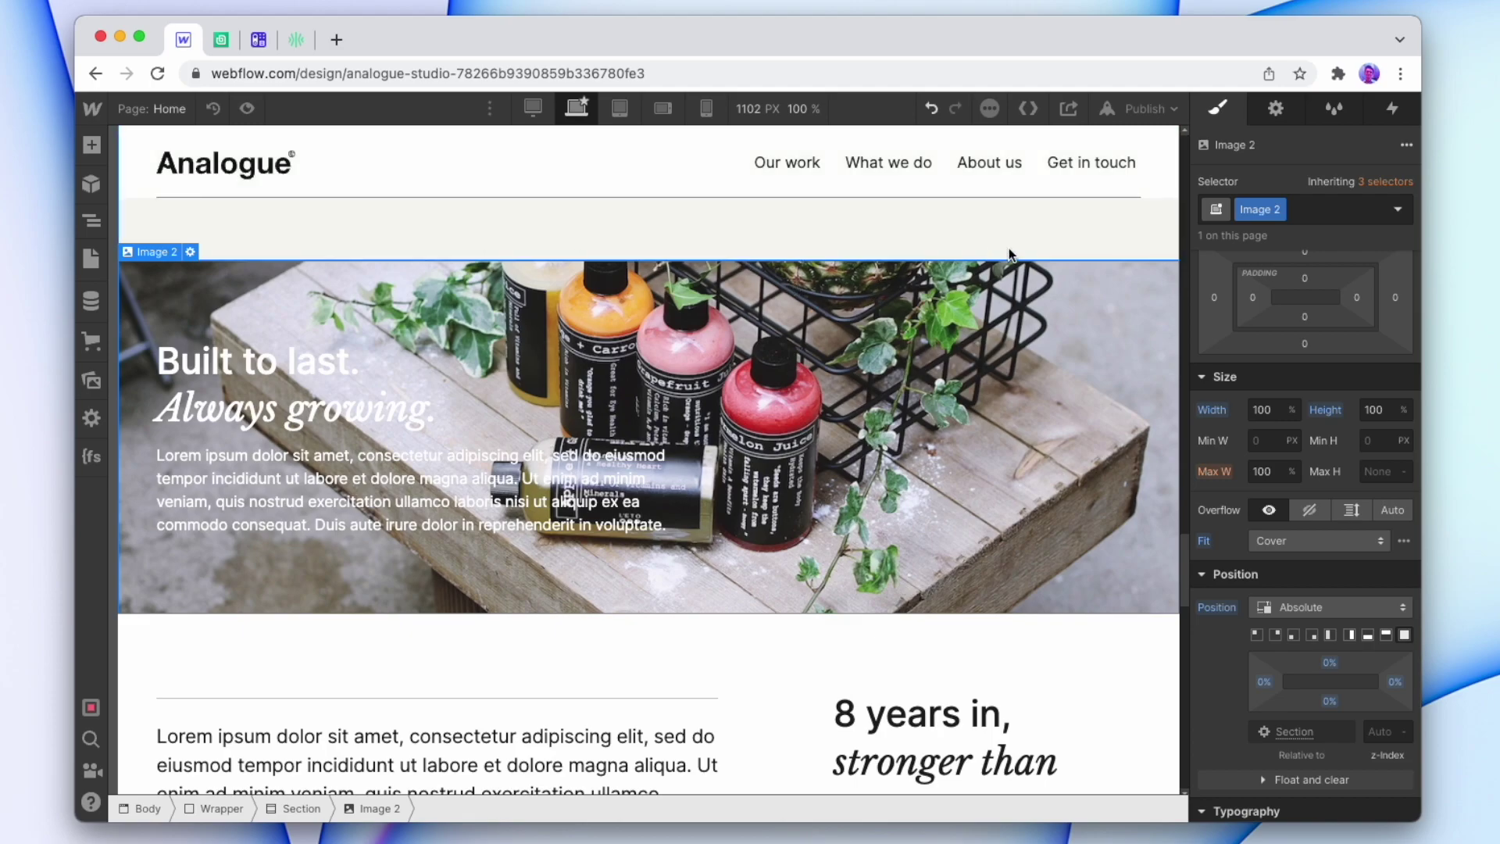
key(super+Return)
text(Background Cover)
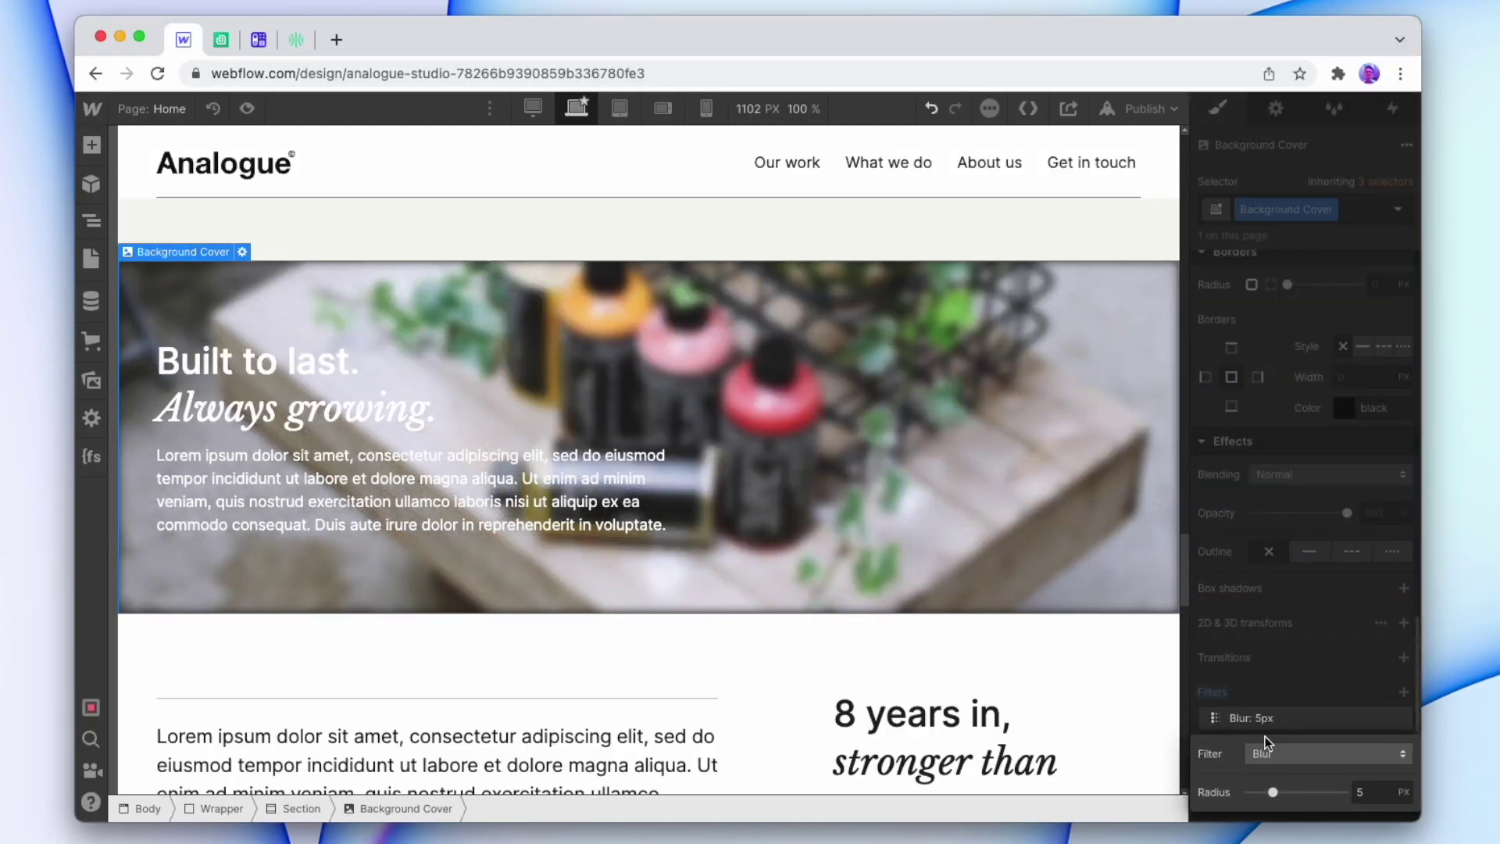
Add a Brightness filter to the background photo at 47%
click(1280, 753)
click(1277, 646)
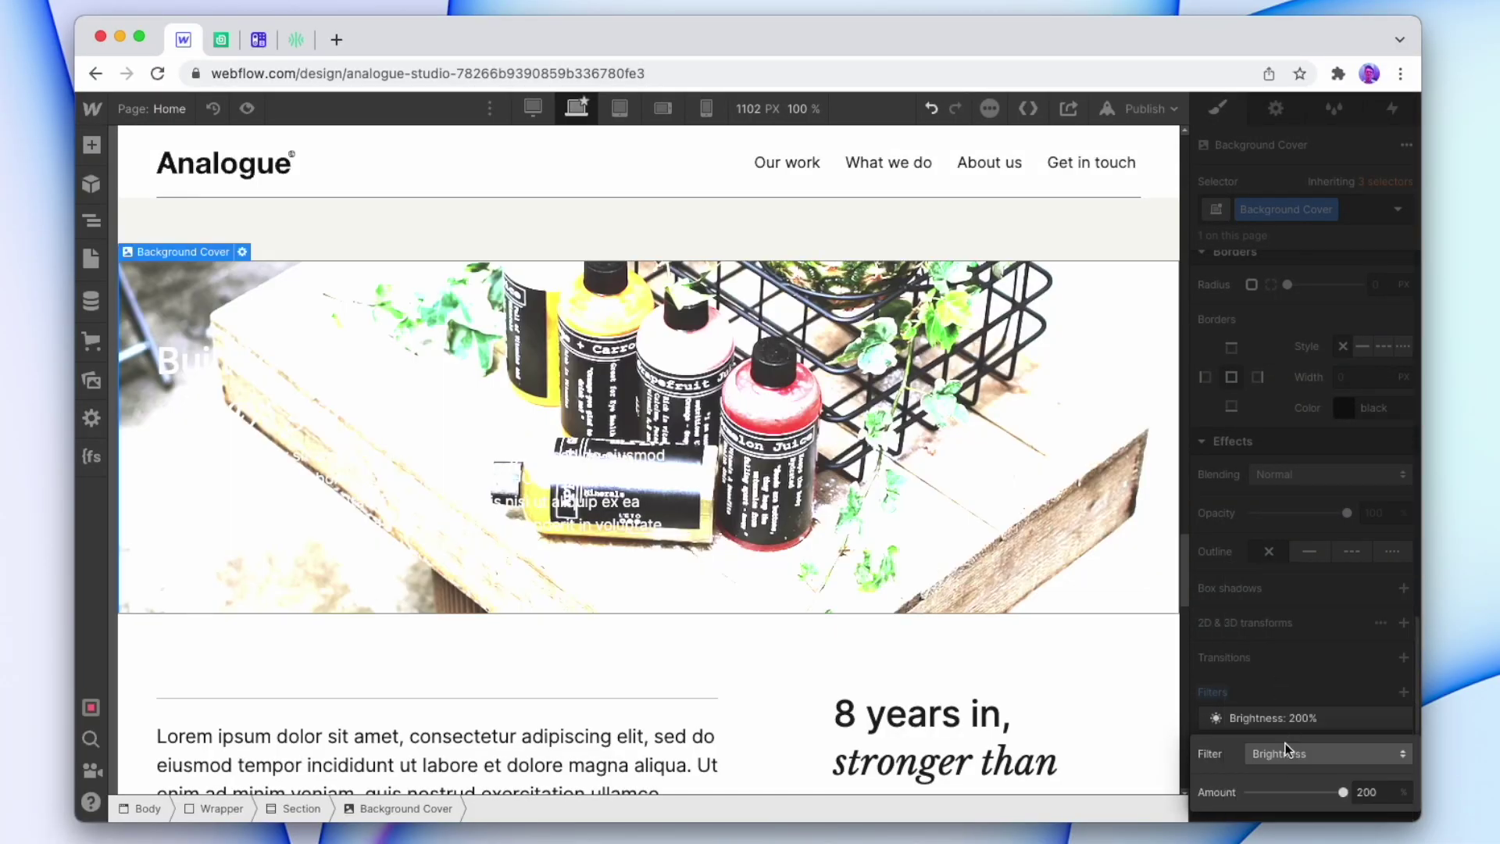
drag(1277, 786, 1267, 787)
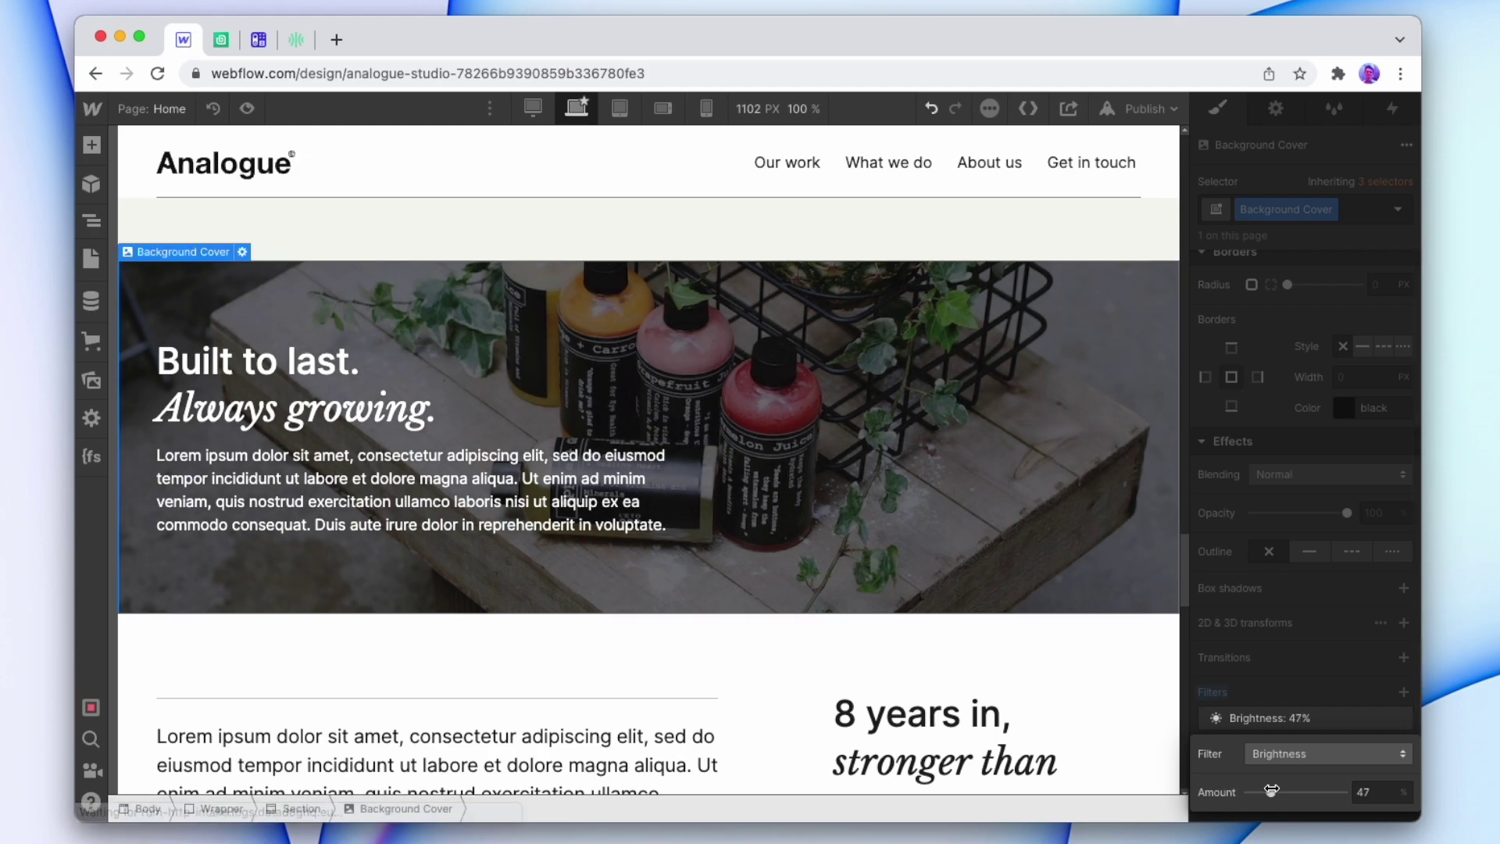
click(1311, 602)
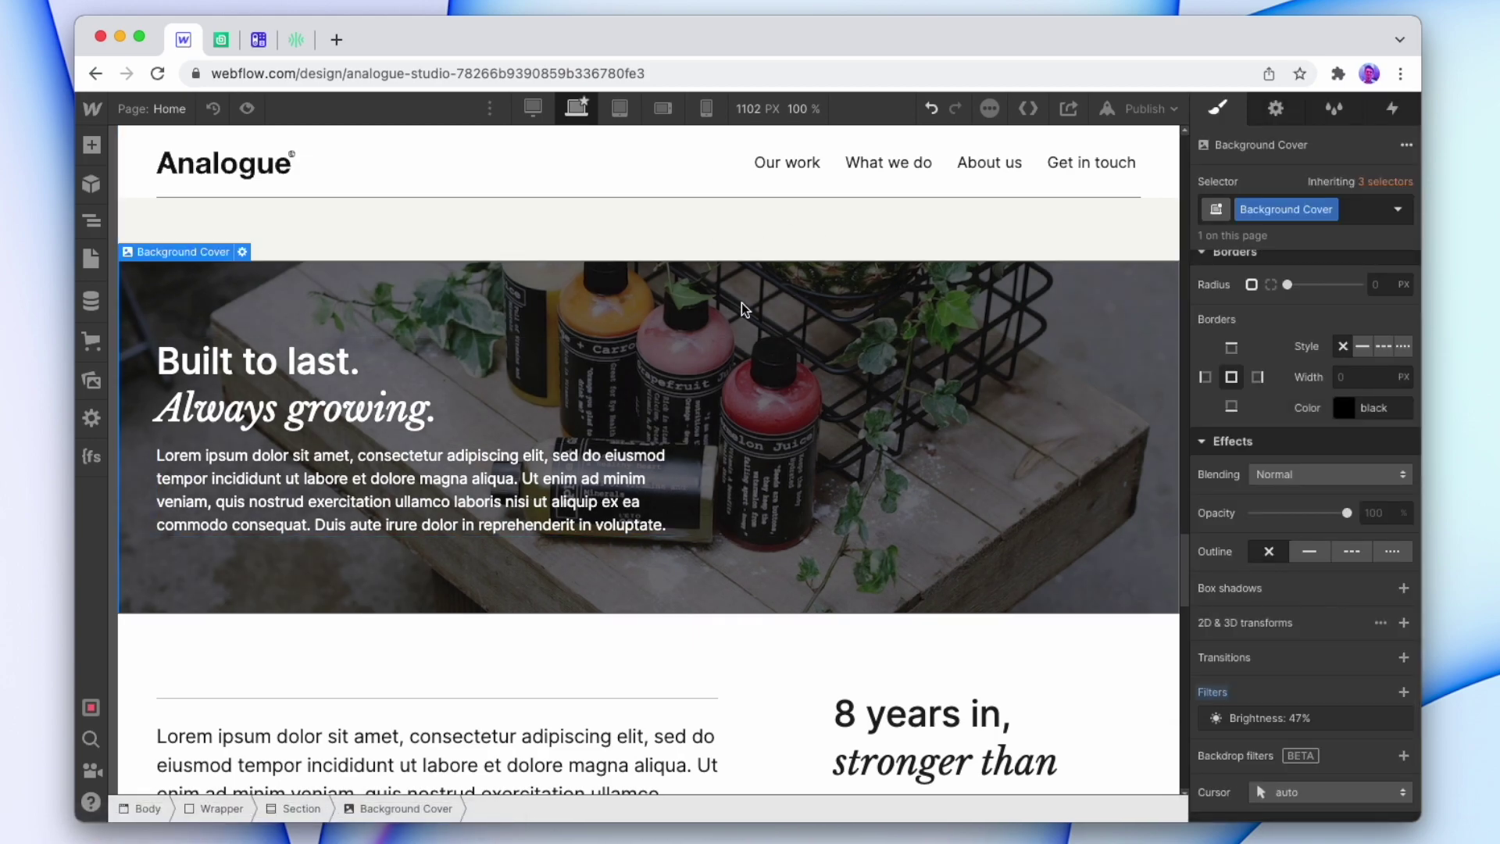
Add a Grayscale filter, then delete both the Grayscale and Brightness filters
scroll(1313, 663, down, 2)
click(1403, 661)
click(1297, 700)
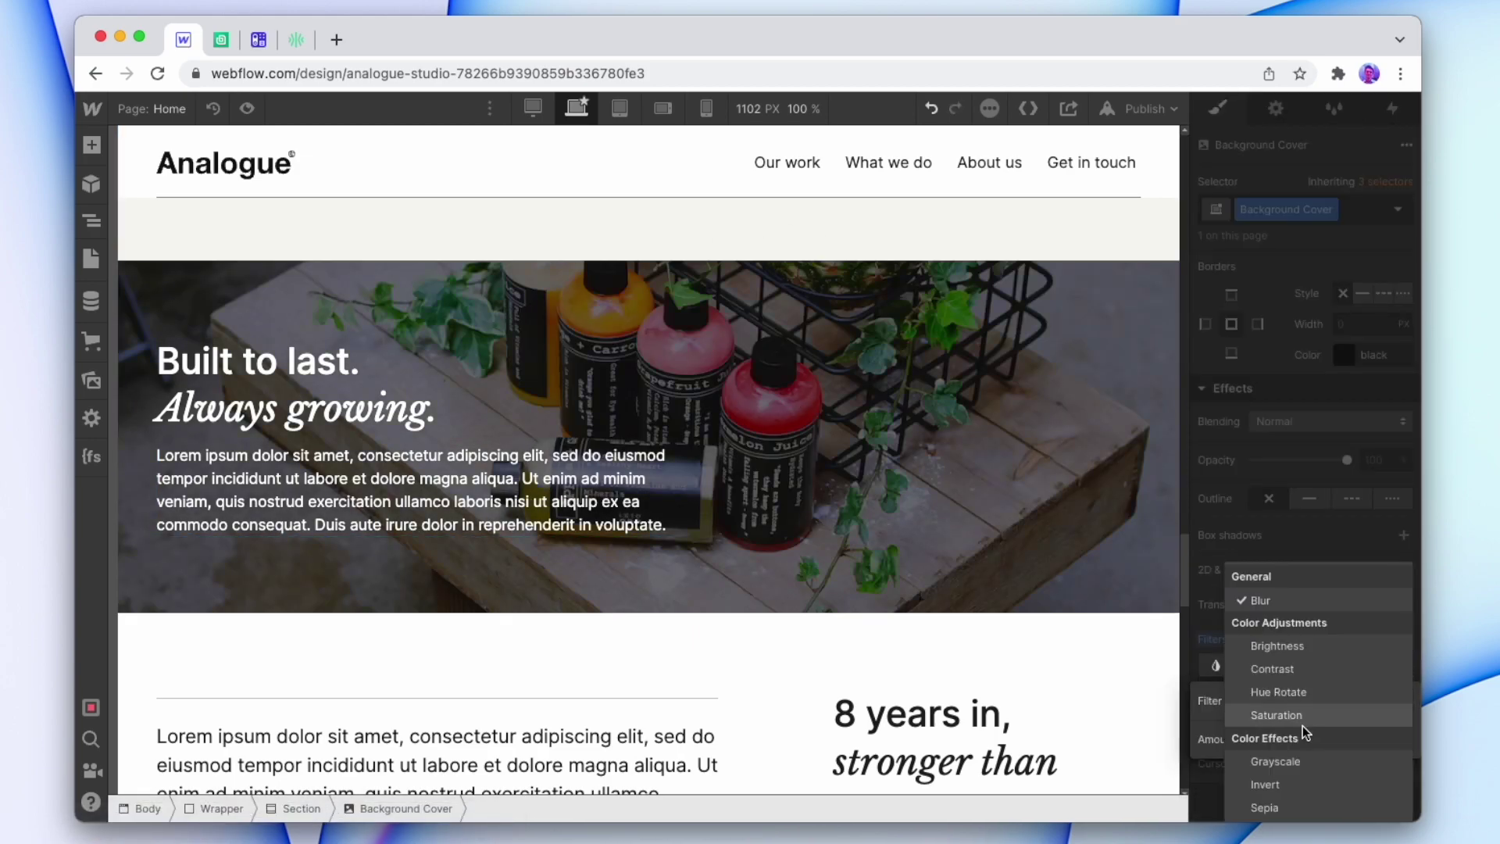
click(1295, 759)
click(1309, 626)
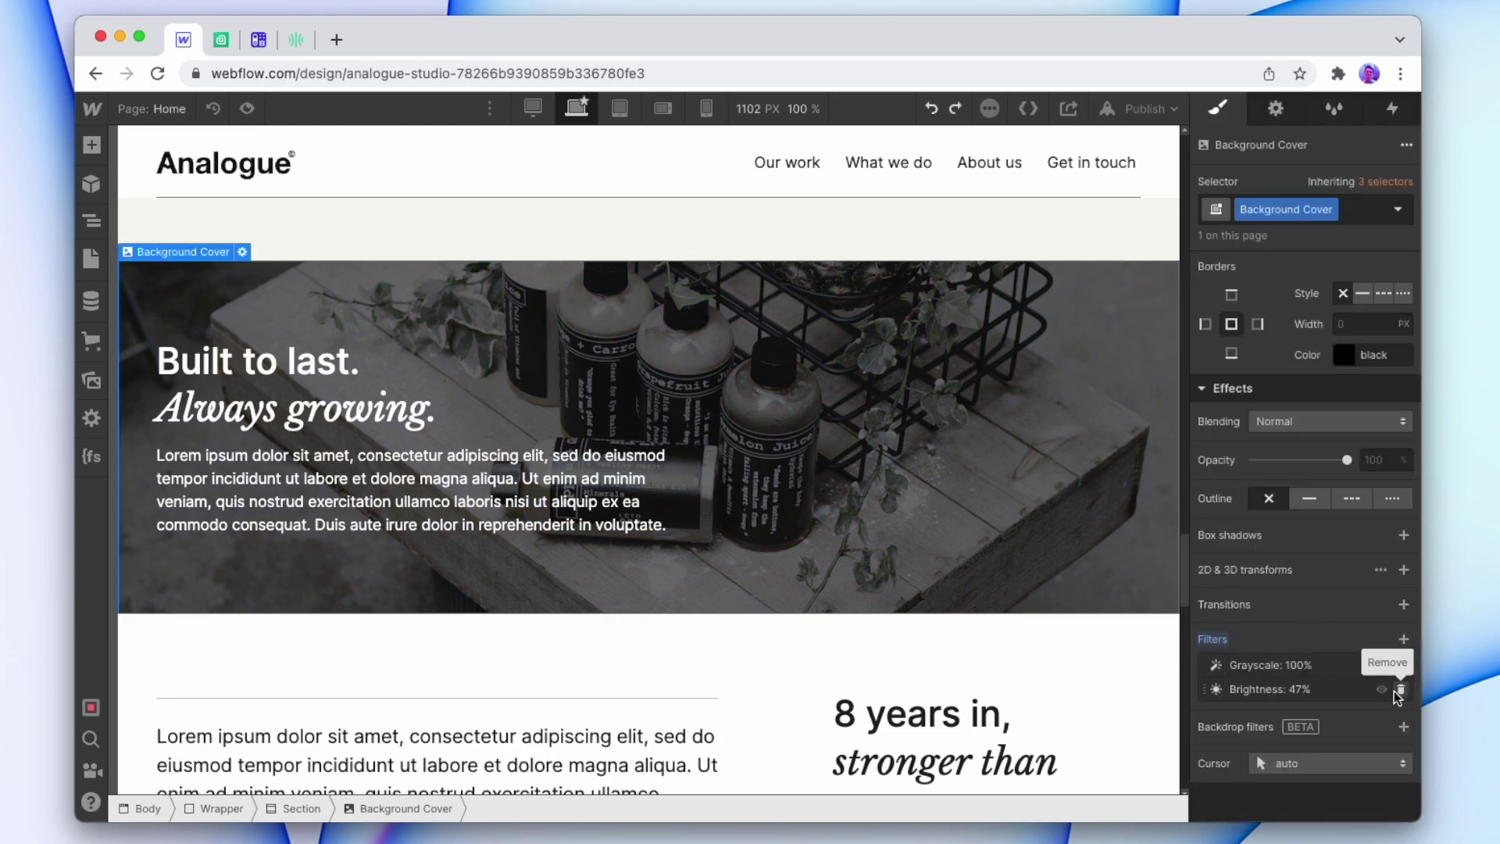
click(1403, 666)
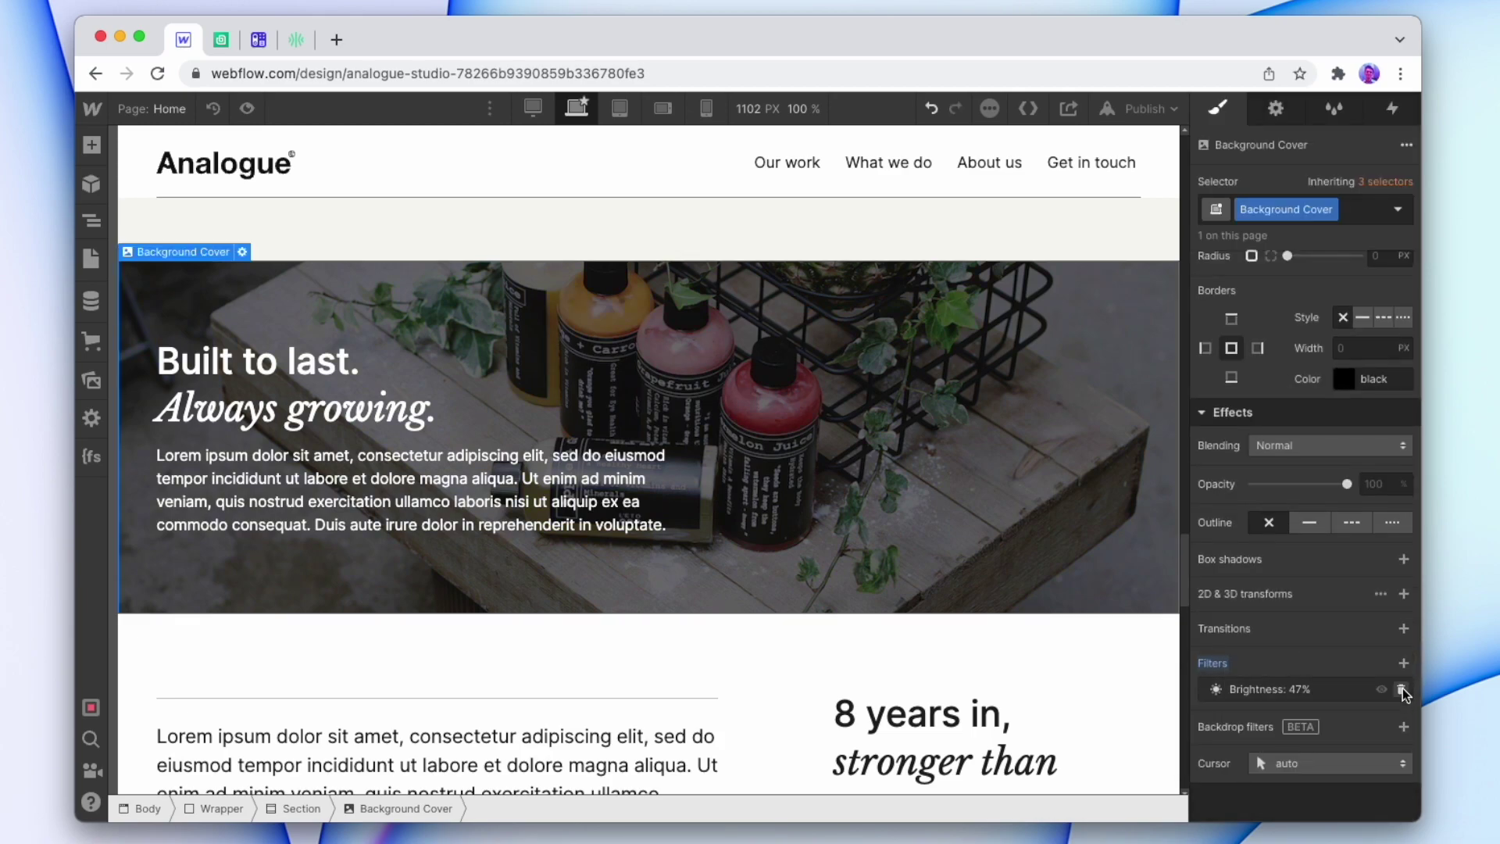
click(1403, 687)
Replace the text box classes with a new Floating Card class at 550px max width
click(482, 439)
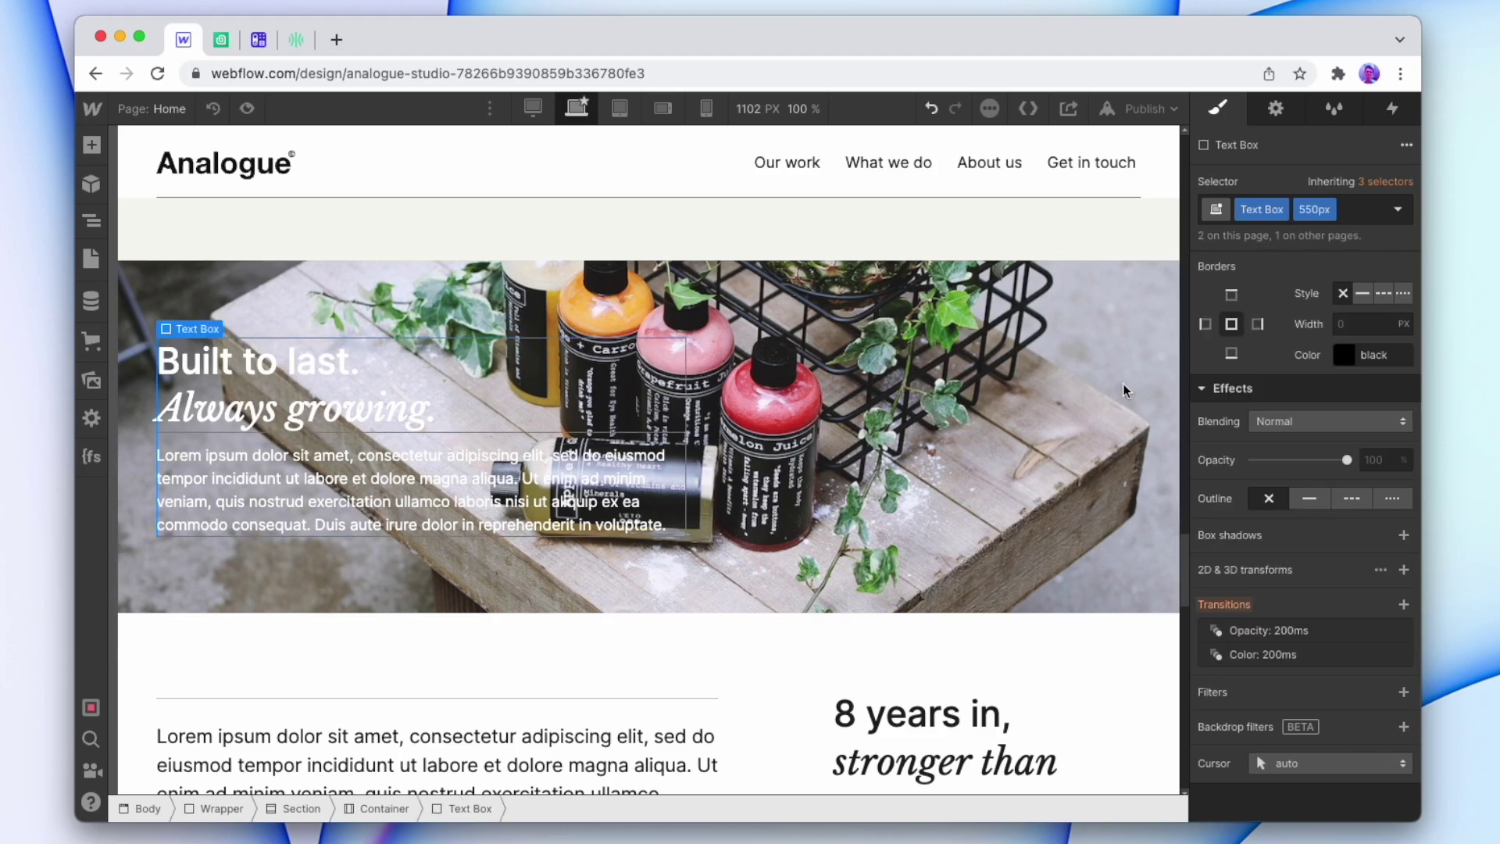
click(1363, 207)
key(BackSpace)
key(BackSpace)
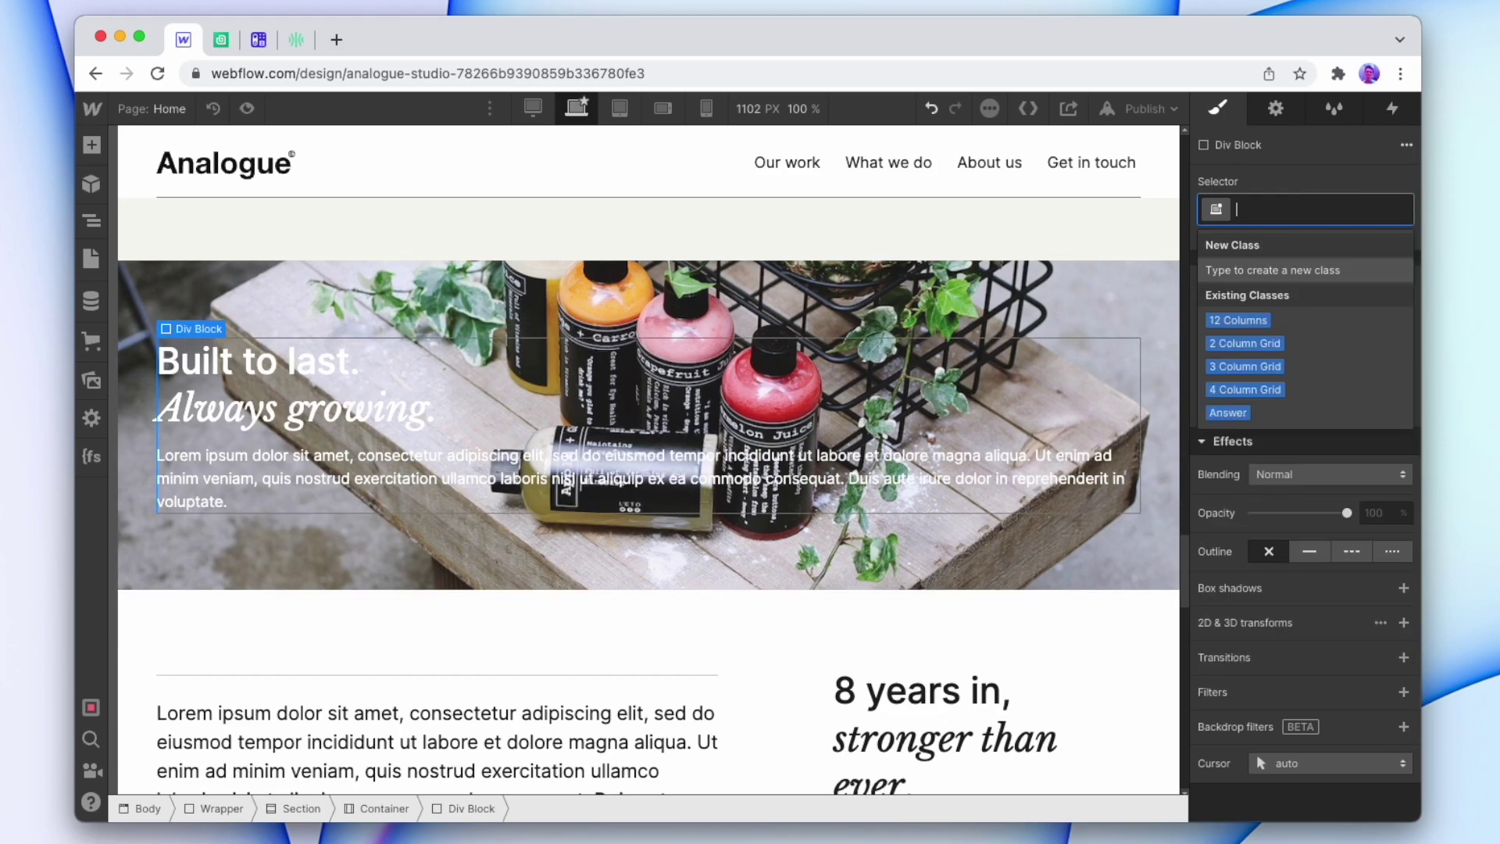
text(Floating)
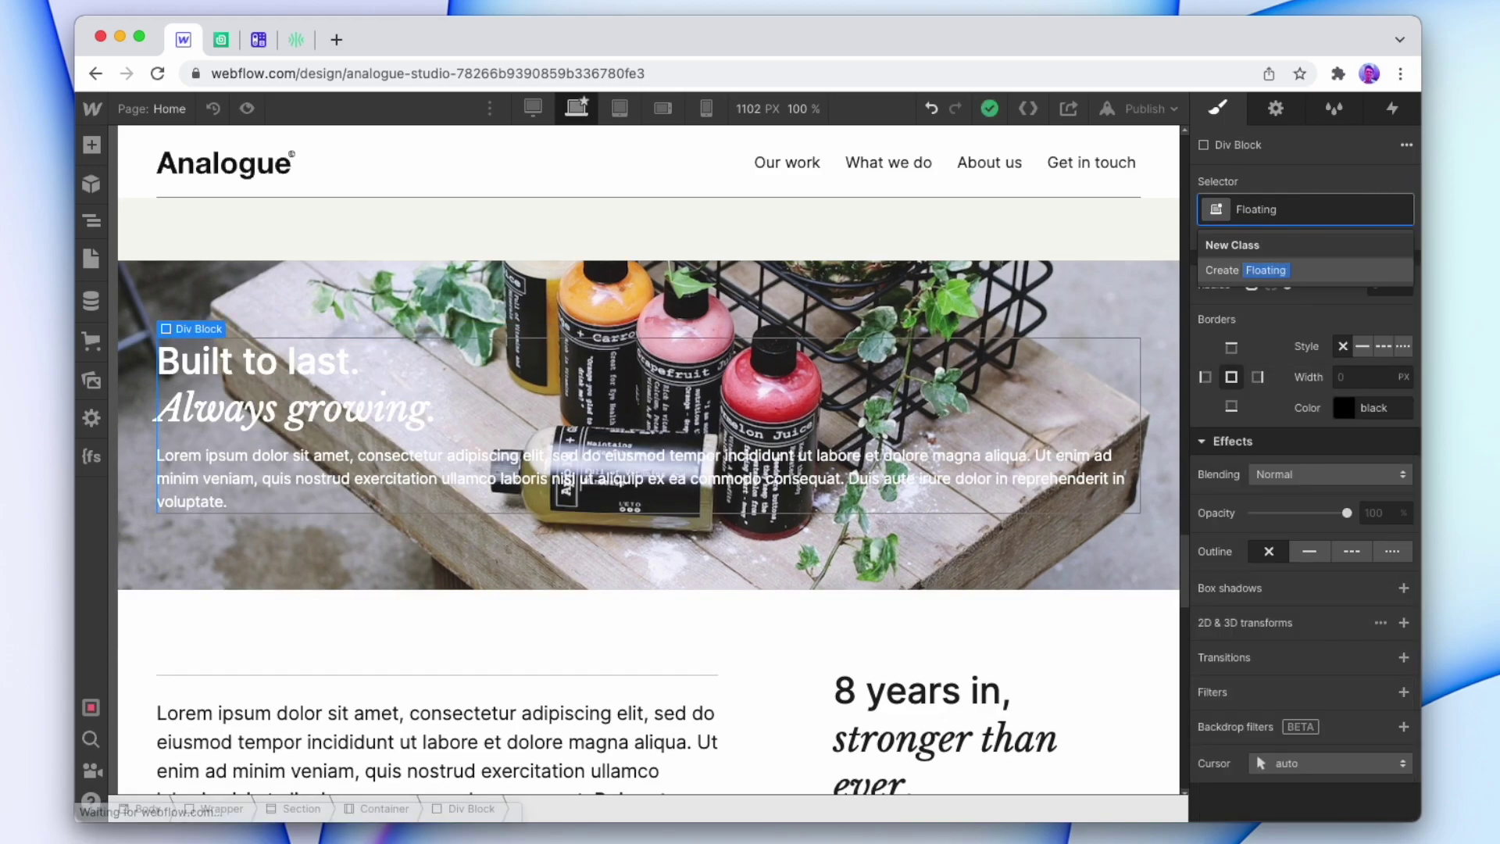
text( Card)
key(Return)
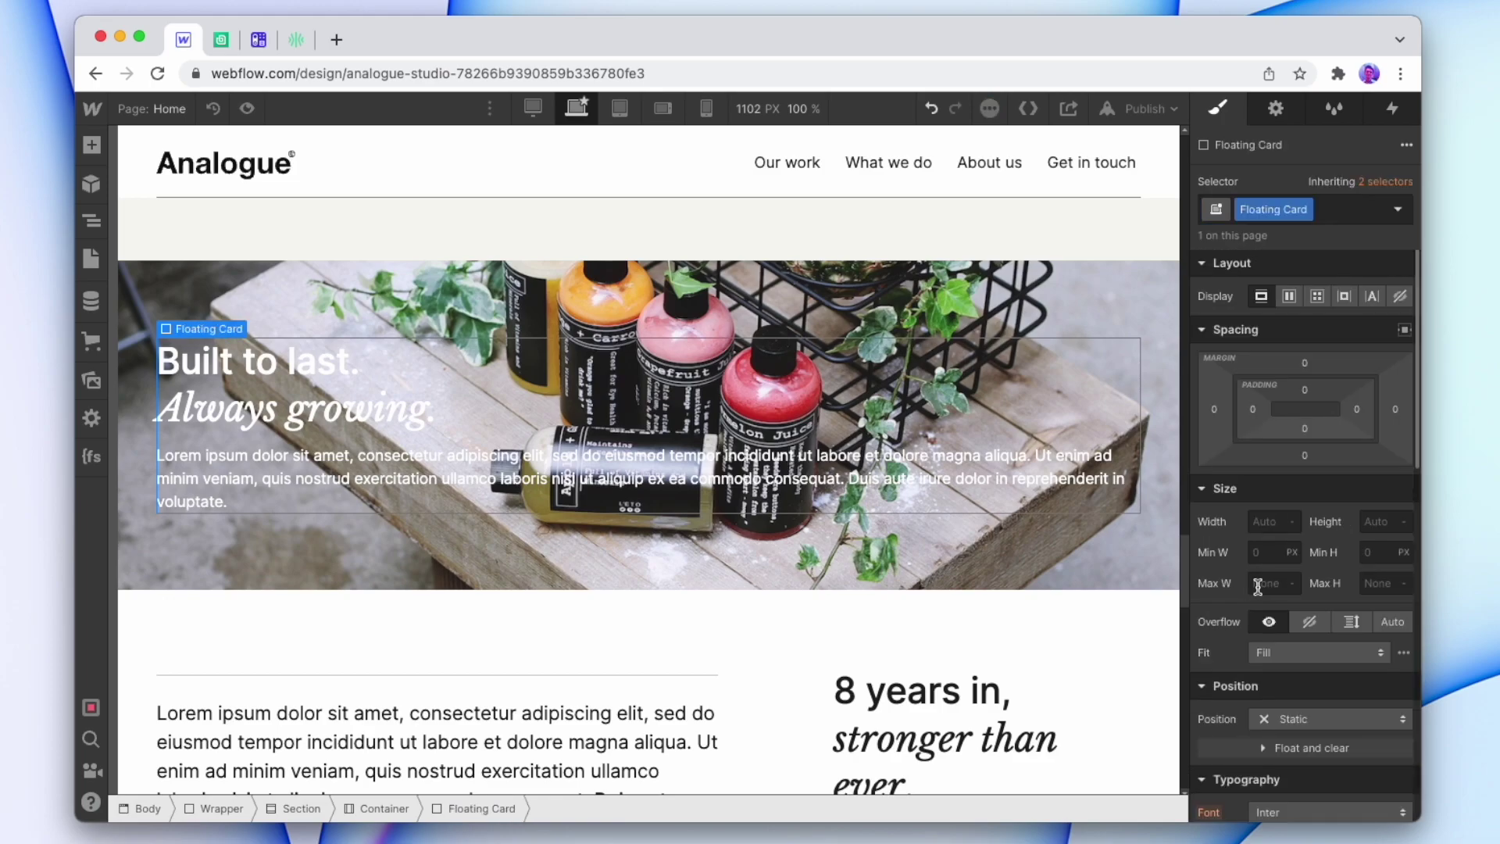
click(1262, 583)
text(550px)
key(Return)
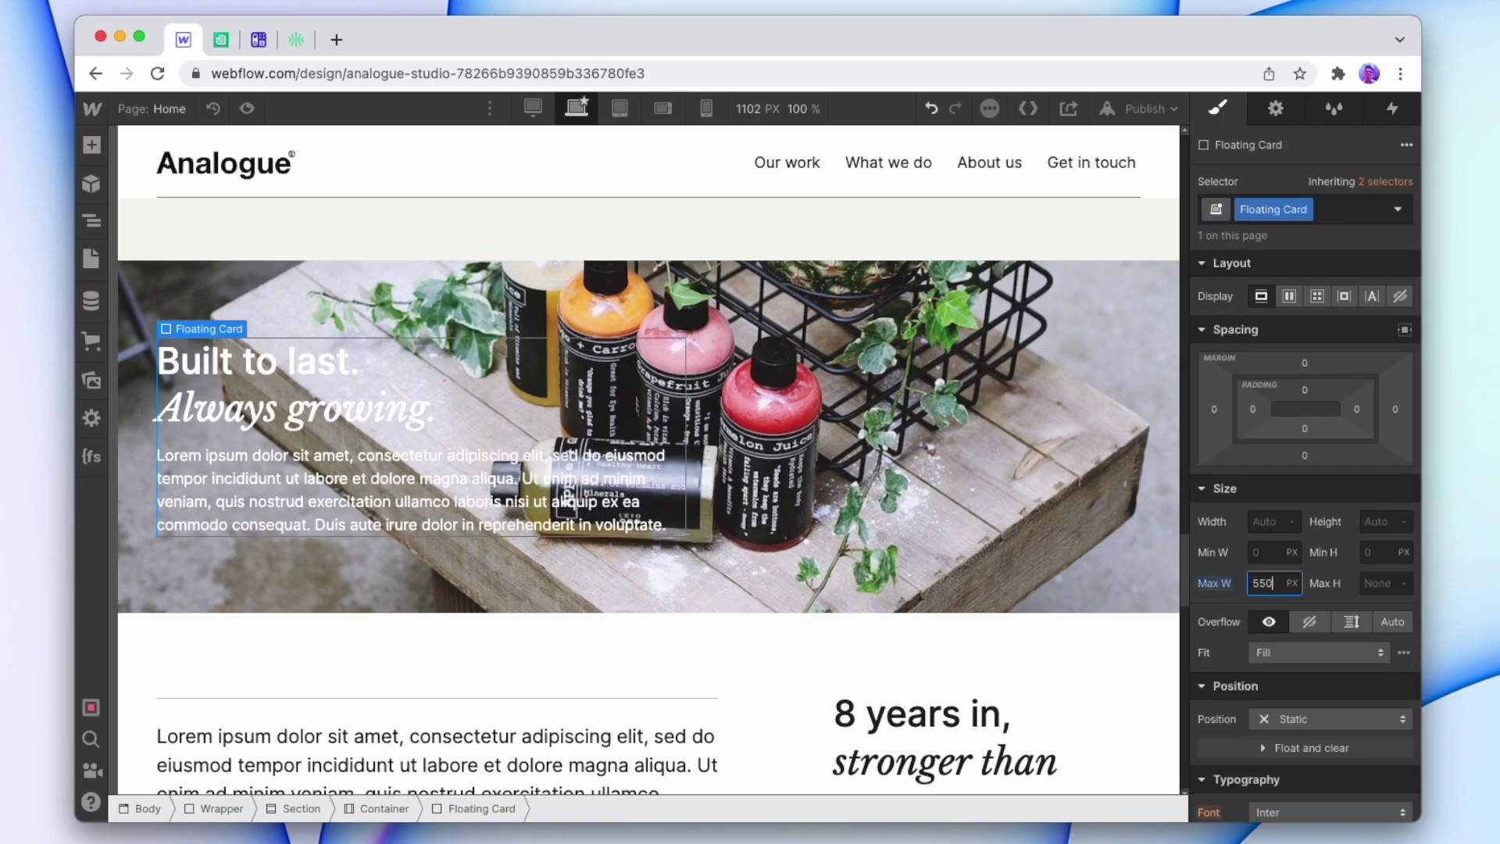
Give the card a 10px backdrop blur and 31px padding on all sides
scroll(1367, 576, down, 15)
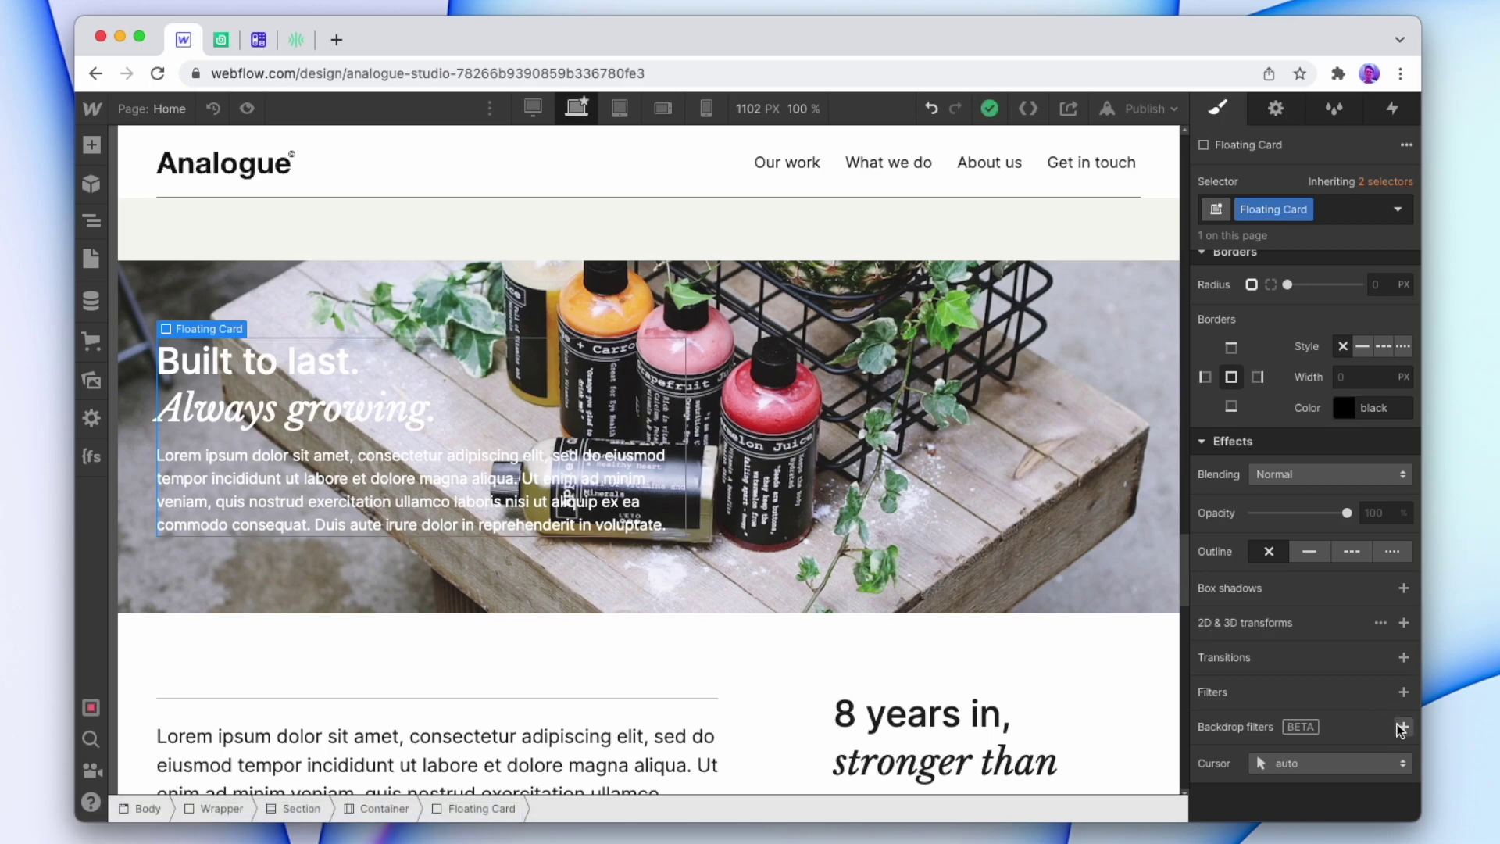
click(1404, 727)
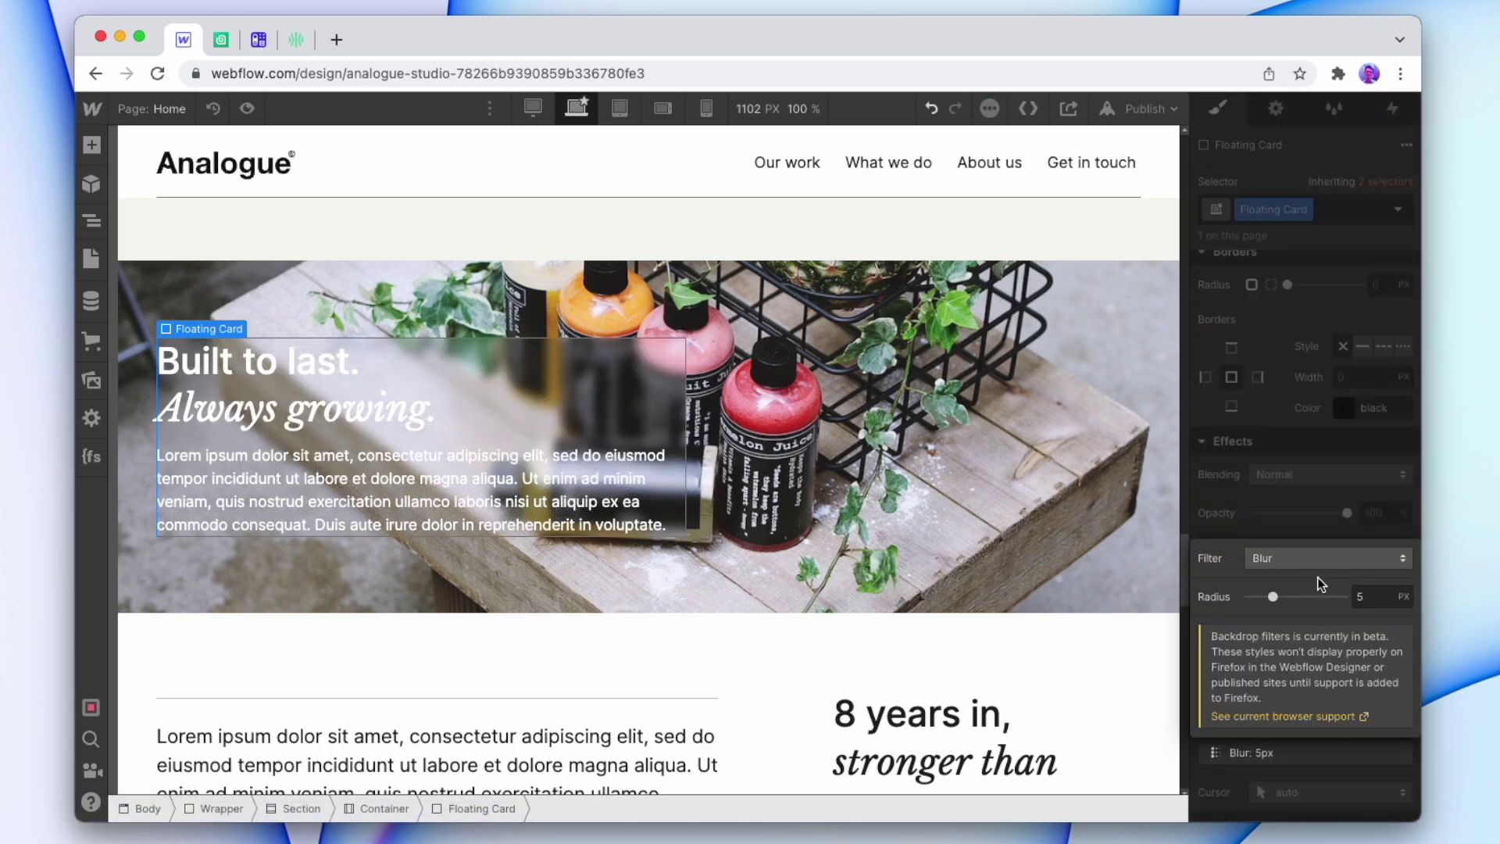
drag(1272, 596, 1291, 597)
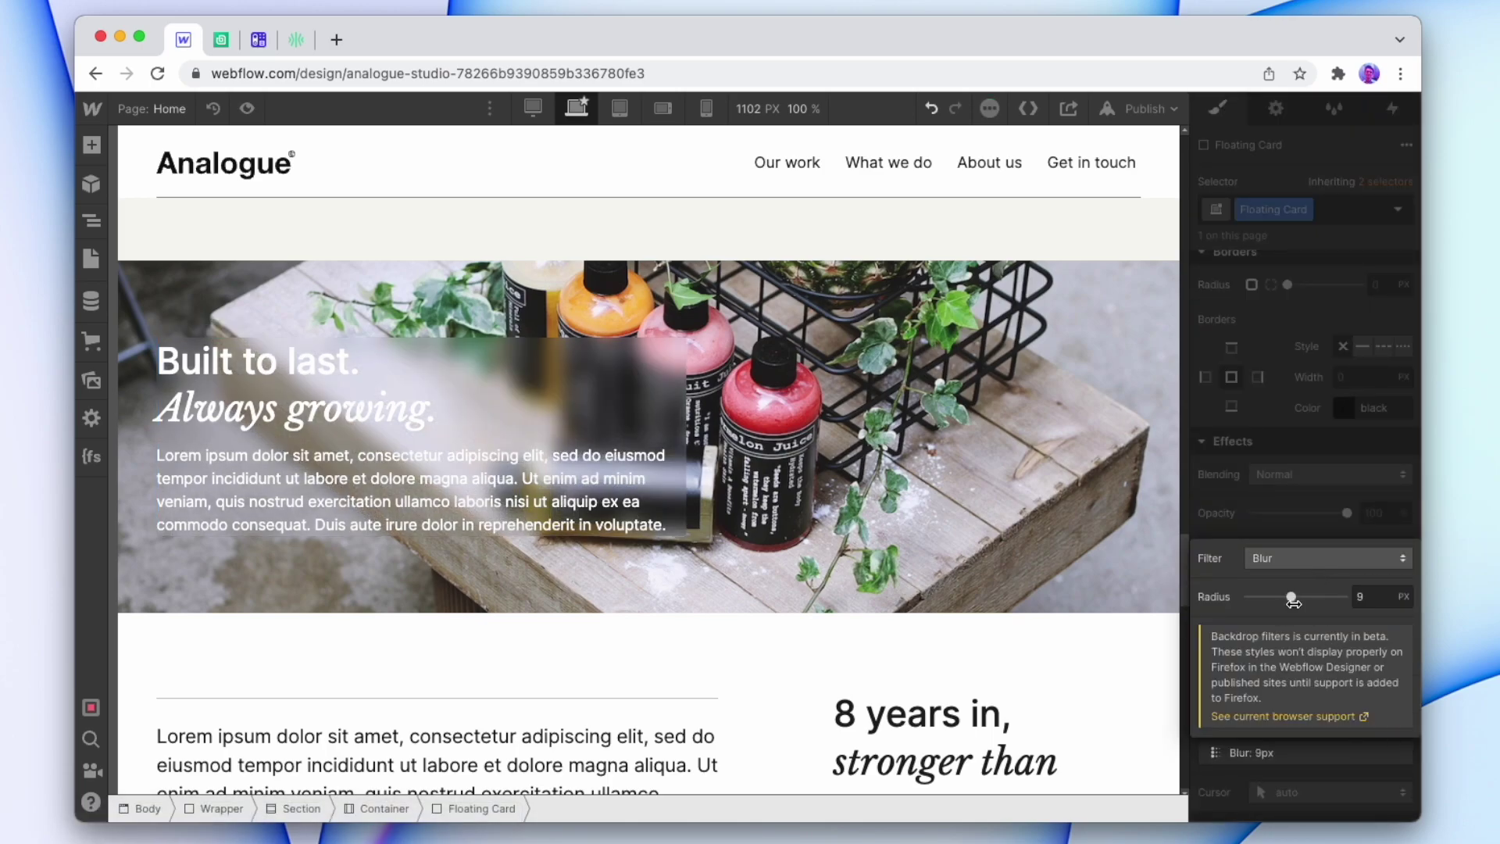
click(1312, 493)
scroll(1312, 493, up, 15)
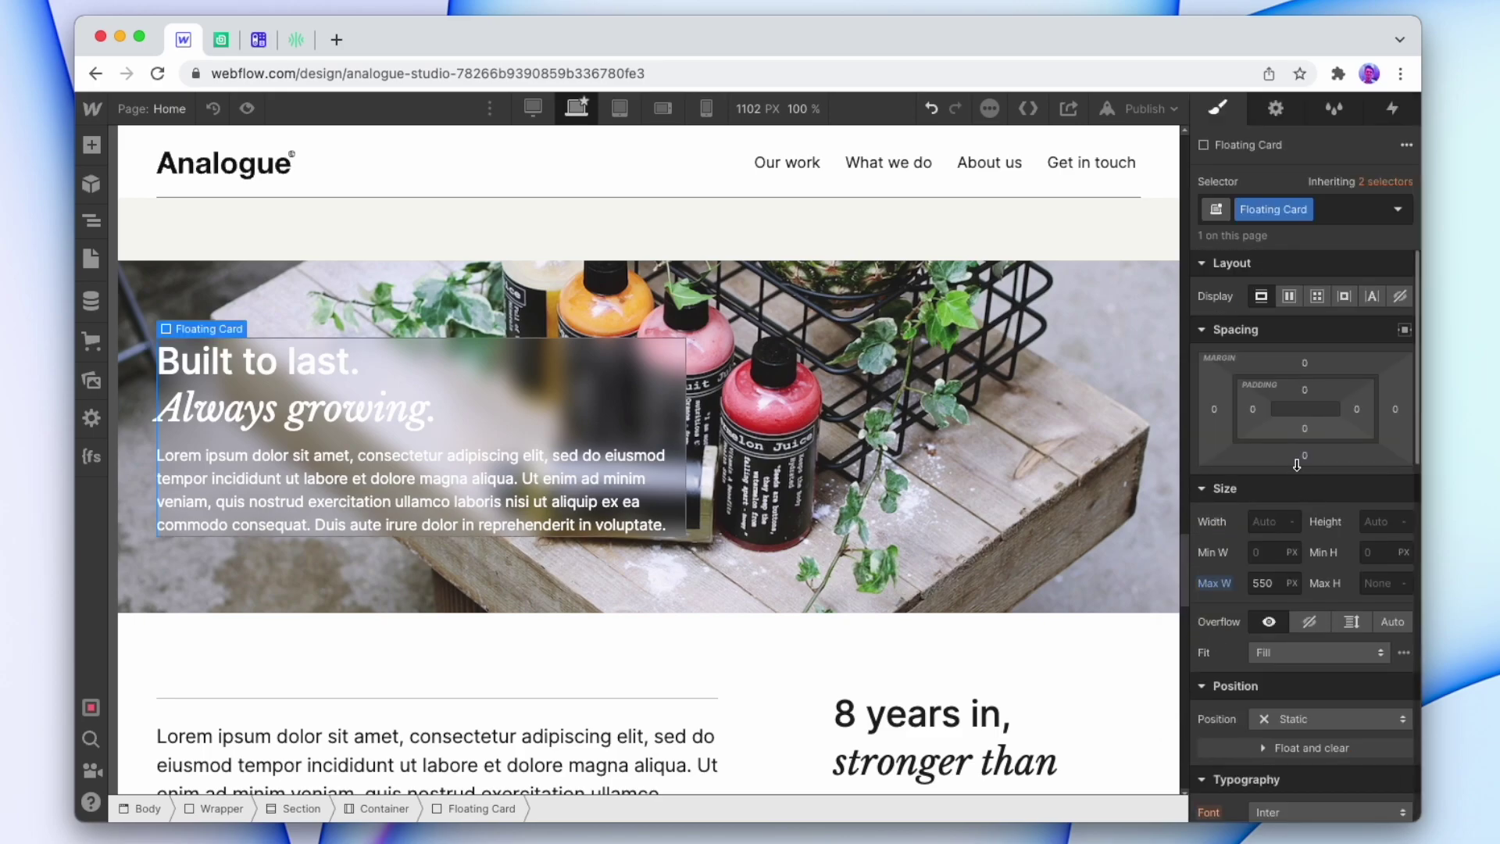
drag(1253, 405, 1285, 433)
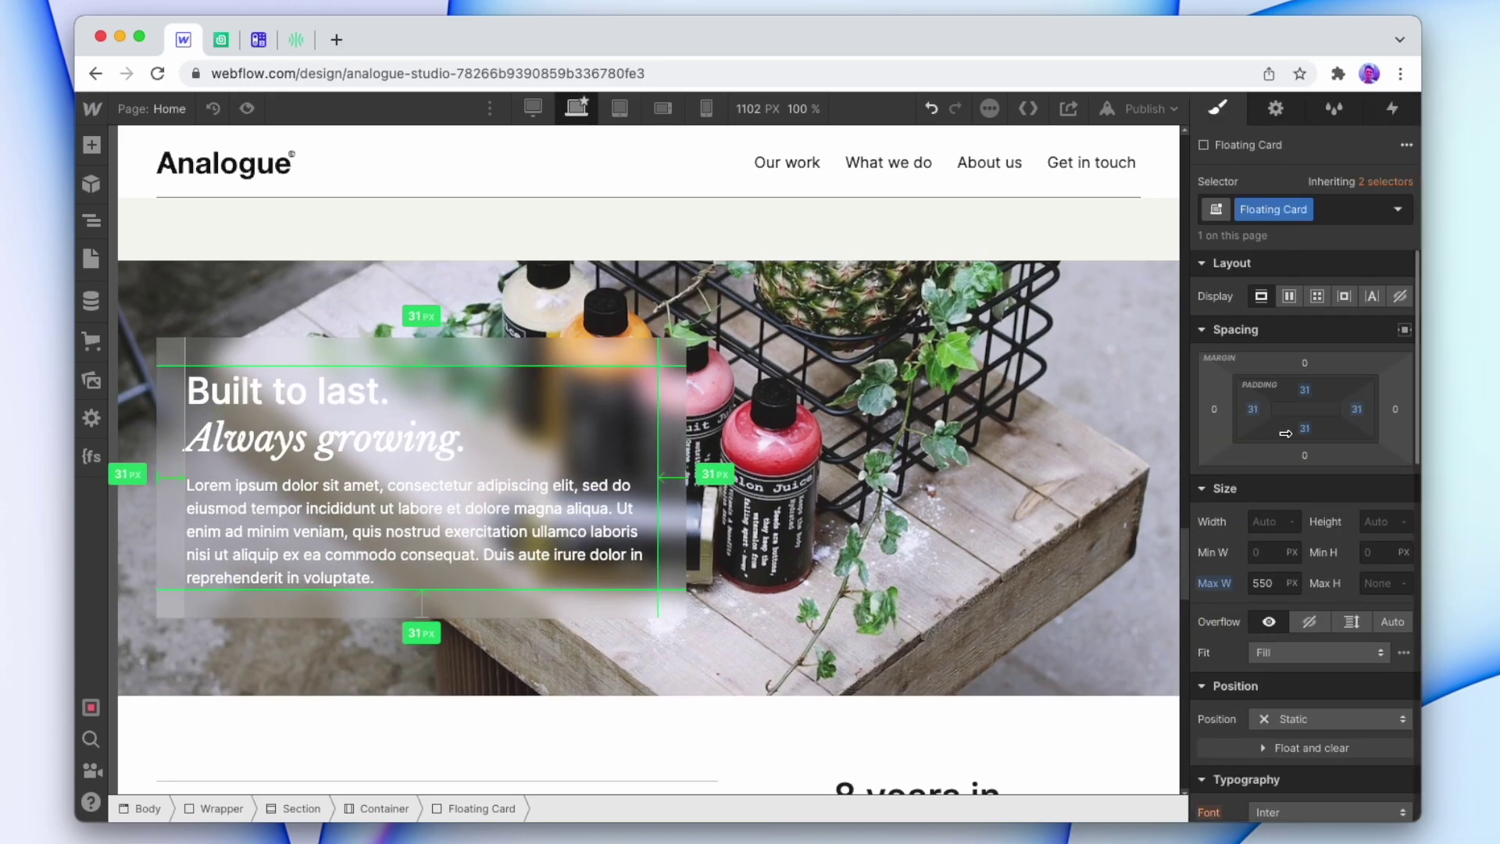
Add a Brightness backdrop filter darkening the area behind the card to 69%
scroll(1270, 646, down, 15)
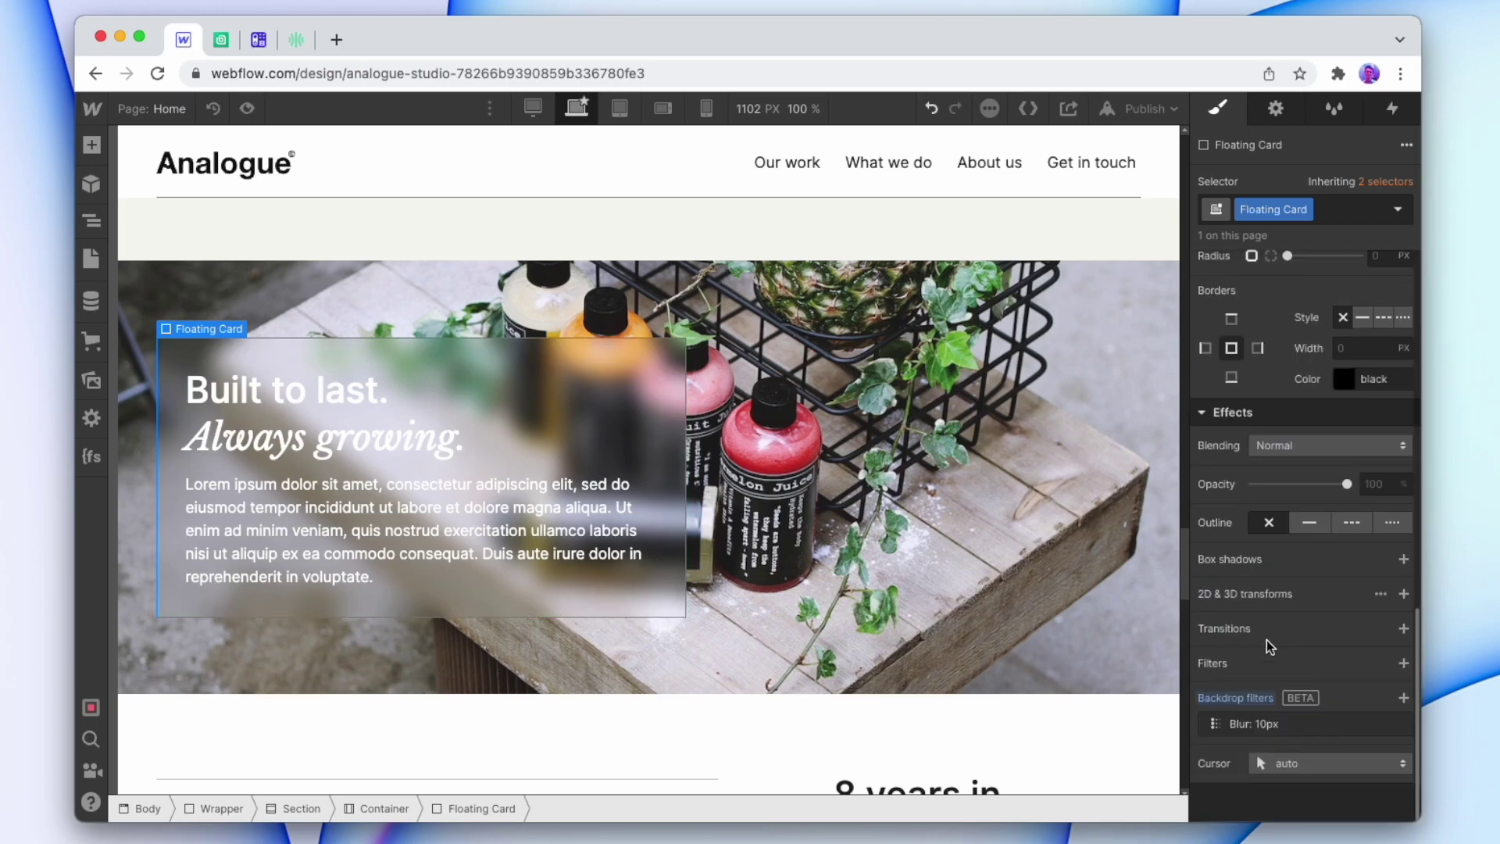
click(1403, 698)
click(1295, 529)
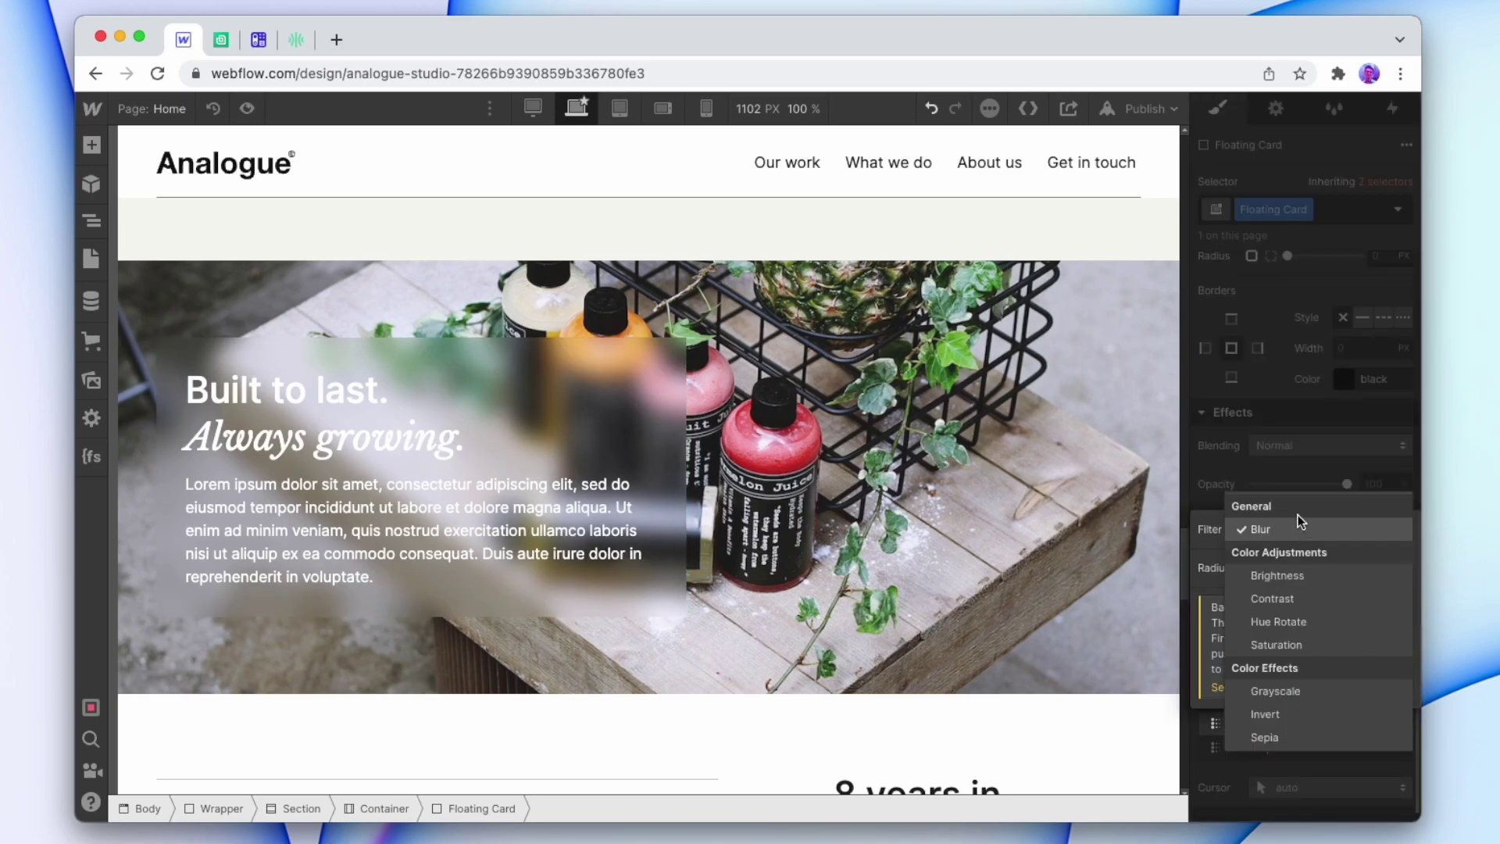
click(1298, 582)
drag(1344, 567, 1282, 567)
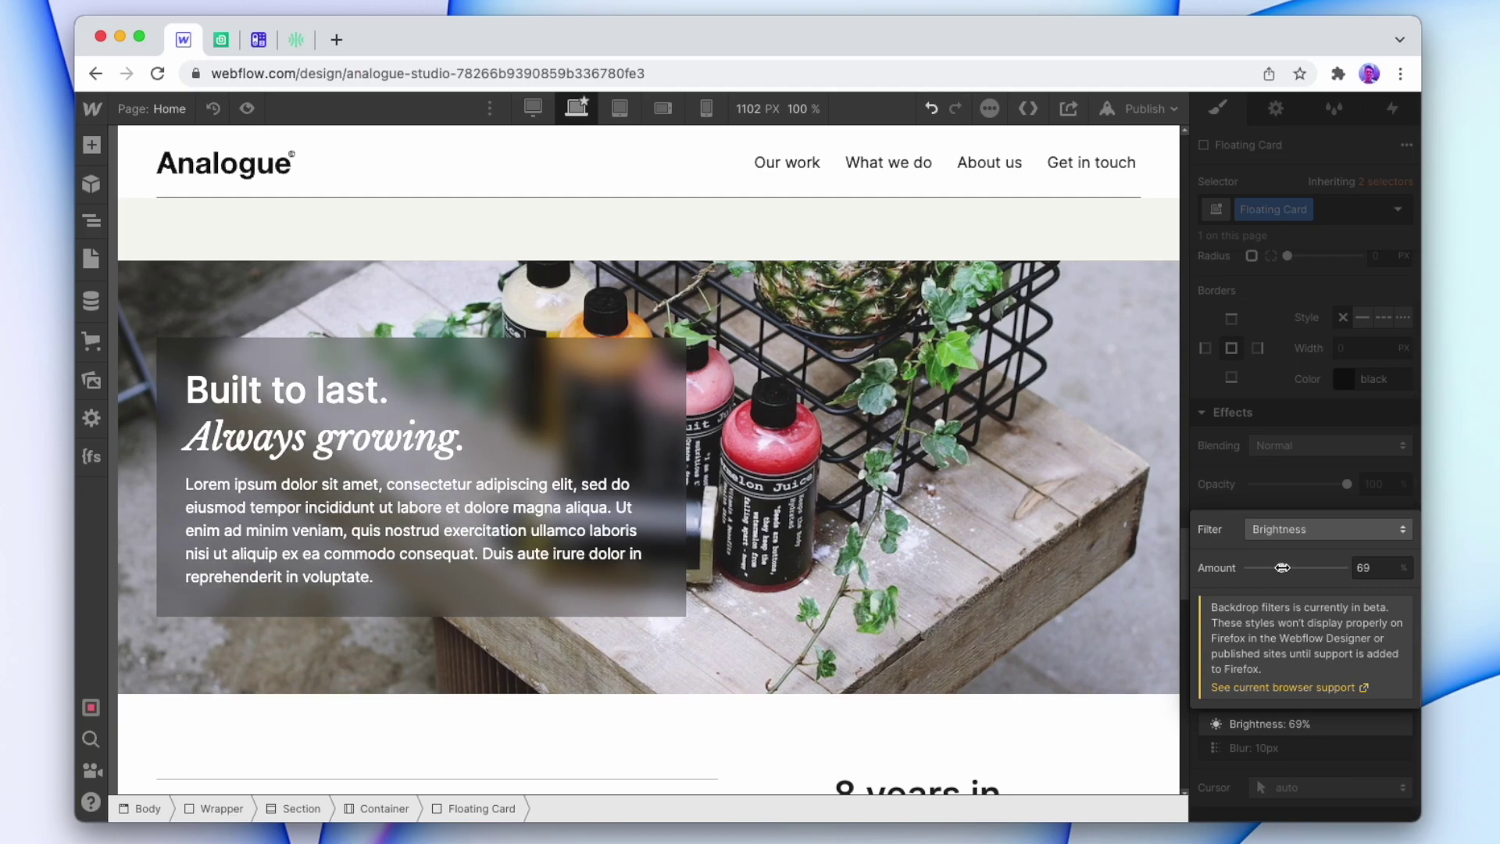
click(1042, 467)
click(591, 347)
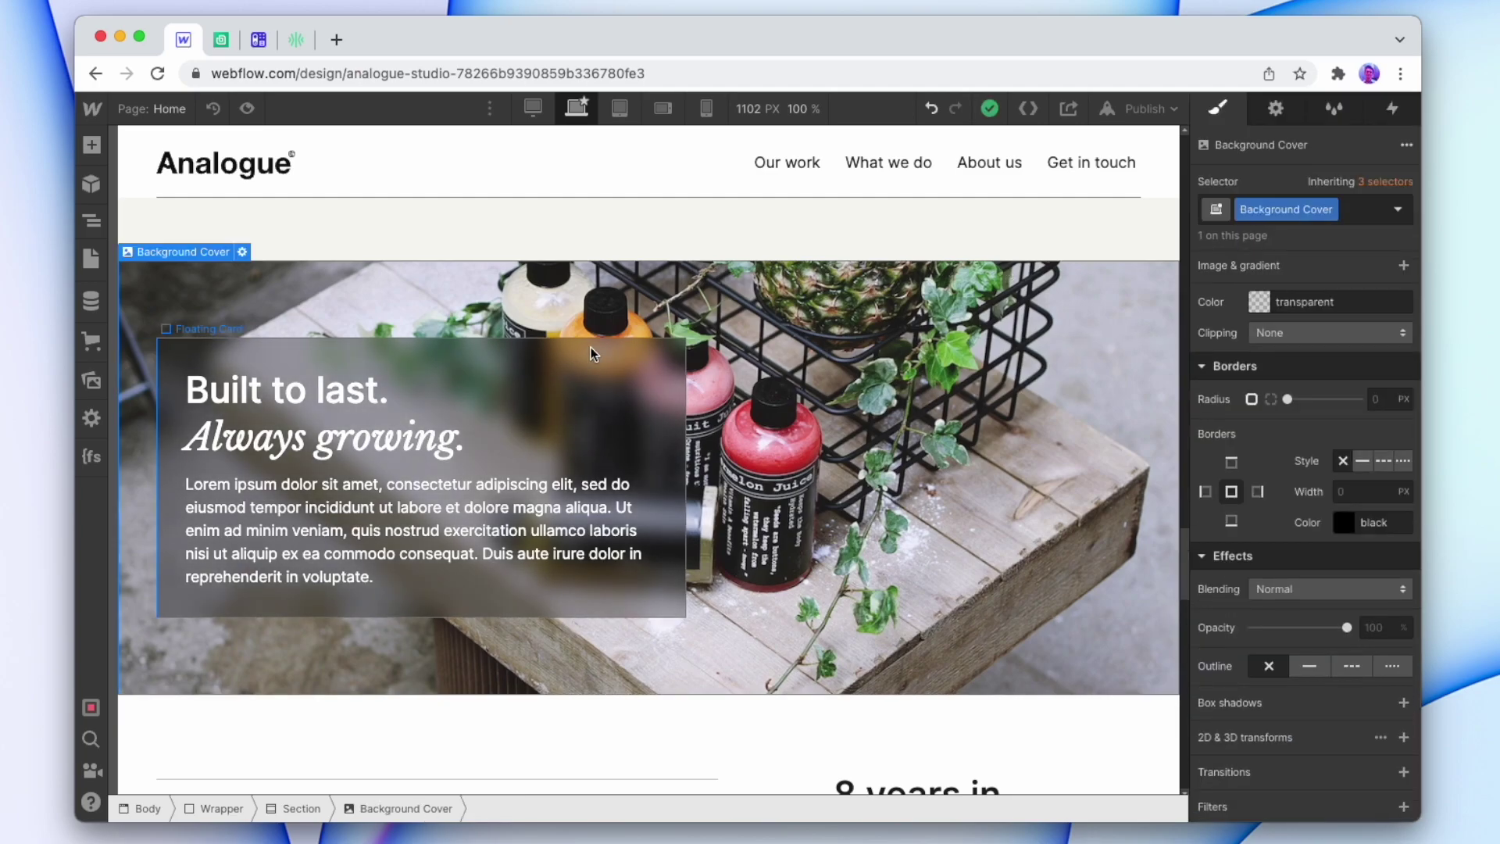
Set the Floating Card text colour to black and its backdrop brightness to 151%
click(641, 349)
scroll(1265, 485, up, 7)
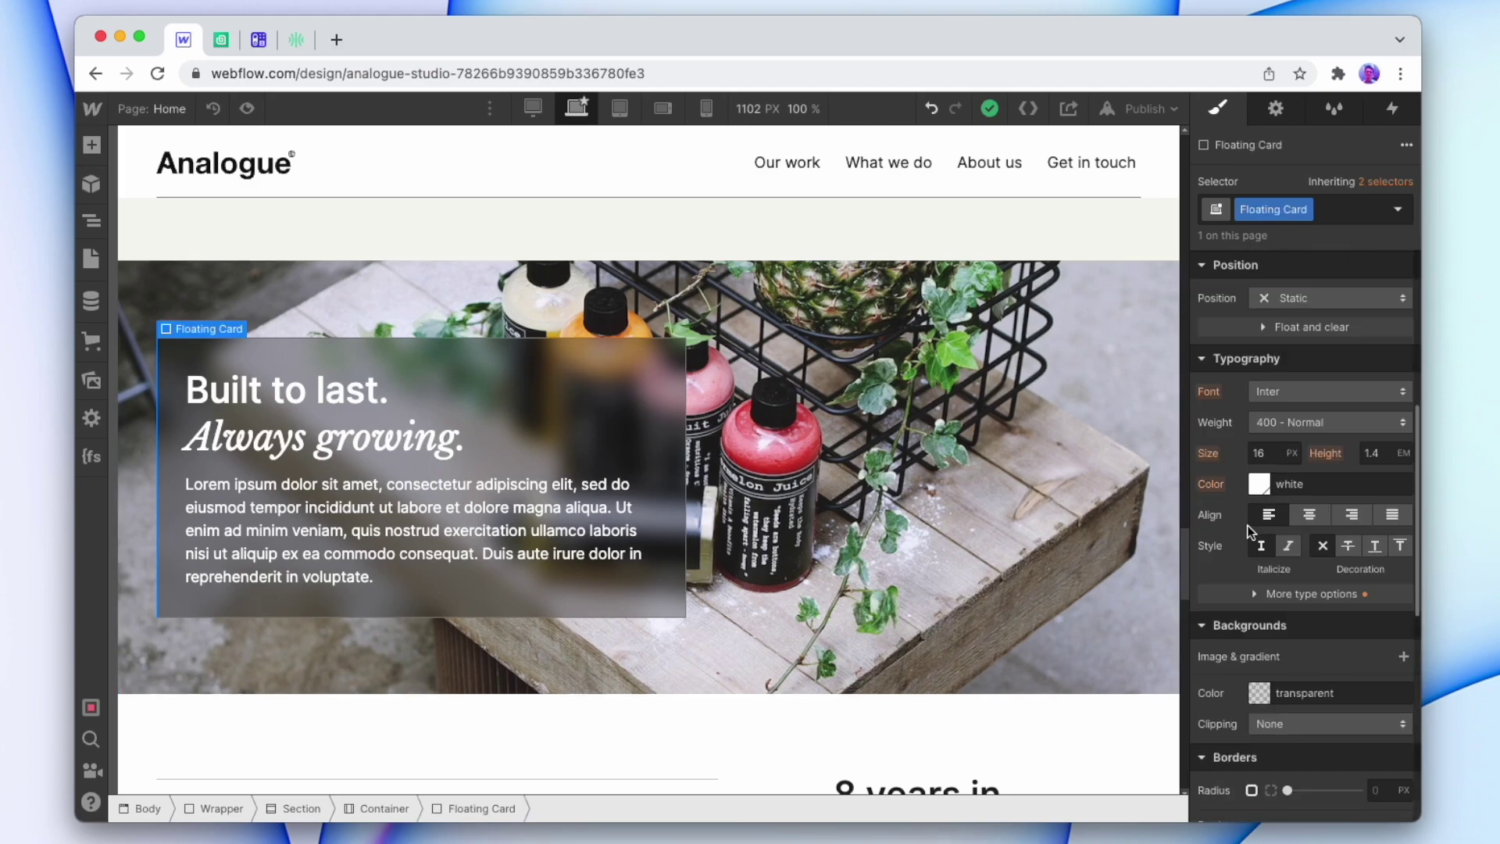
click(1254, 483)
click(1244, 609)
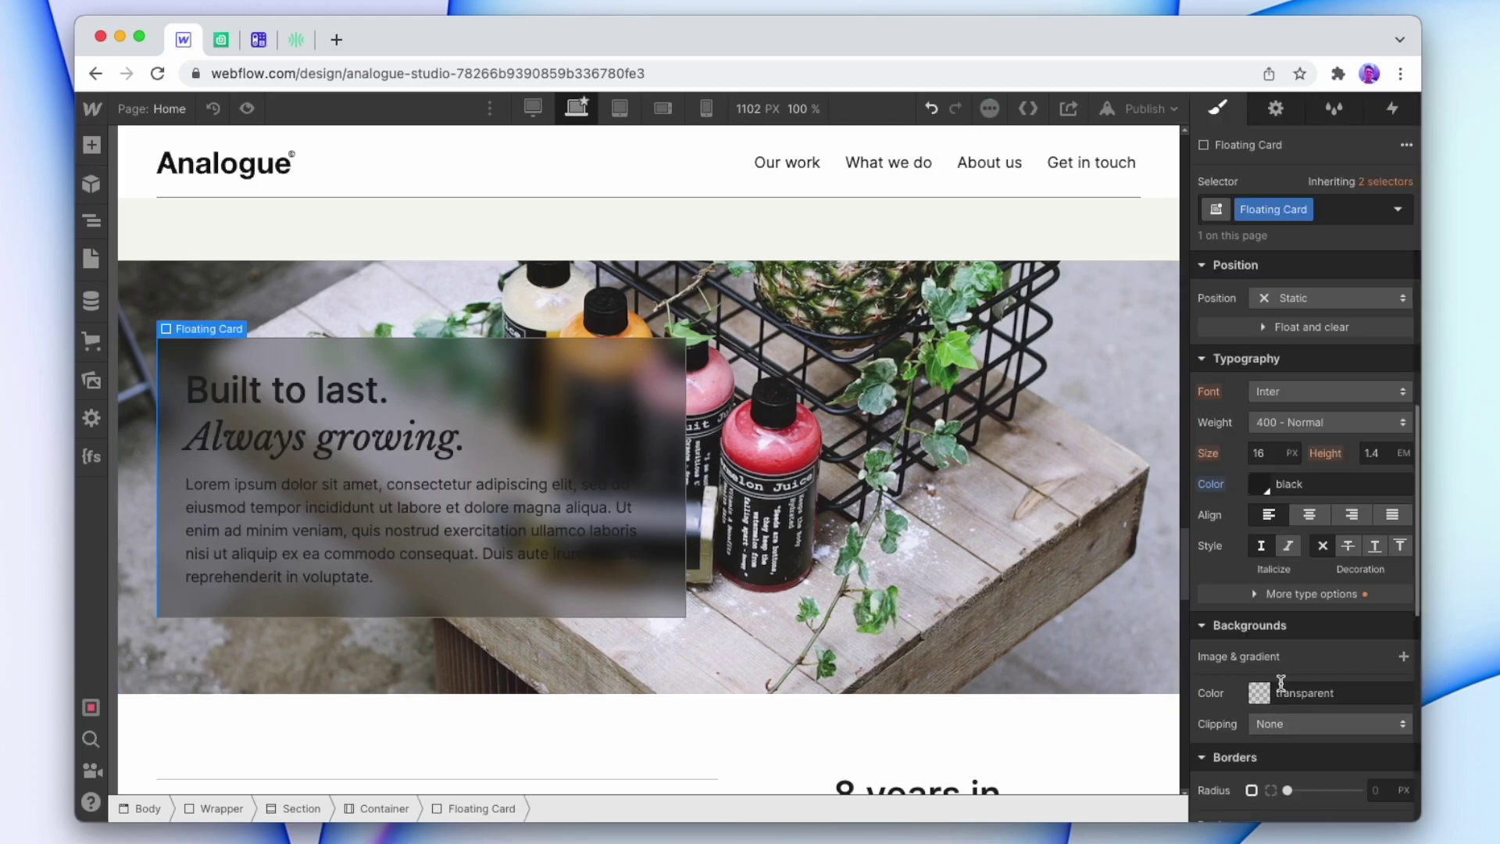
scroll(1281, 682, down, 6)
click(1299, 701)
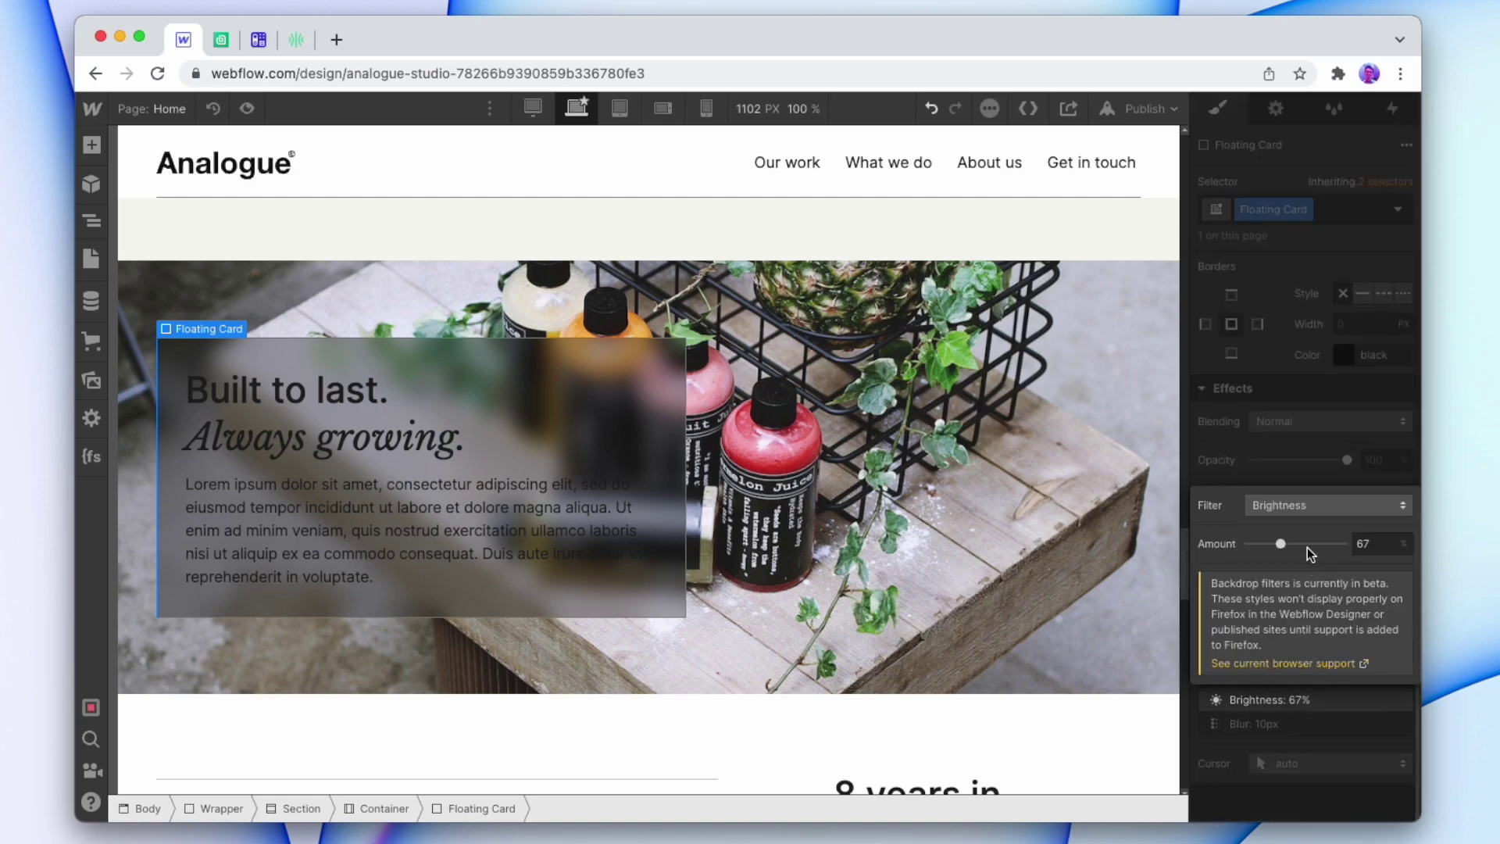
drag(1307, 544, 1319, 545)
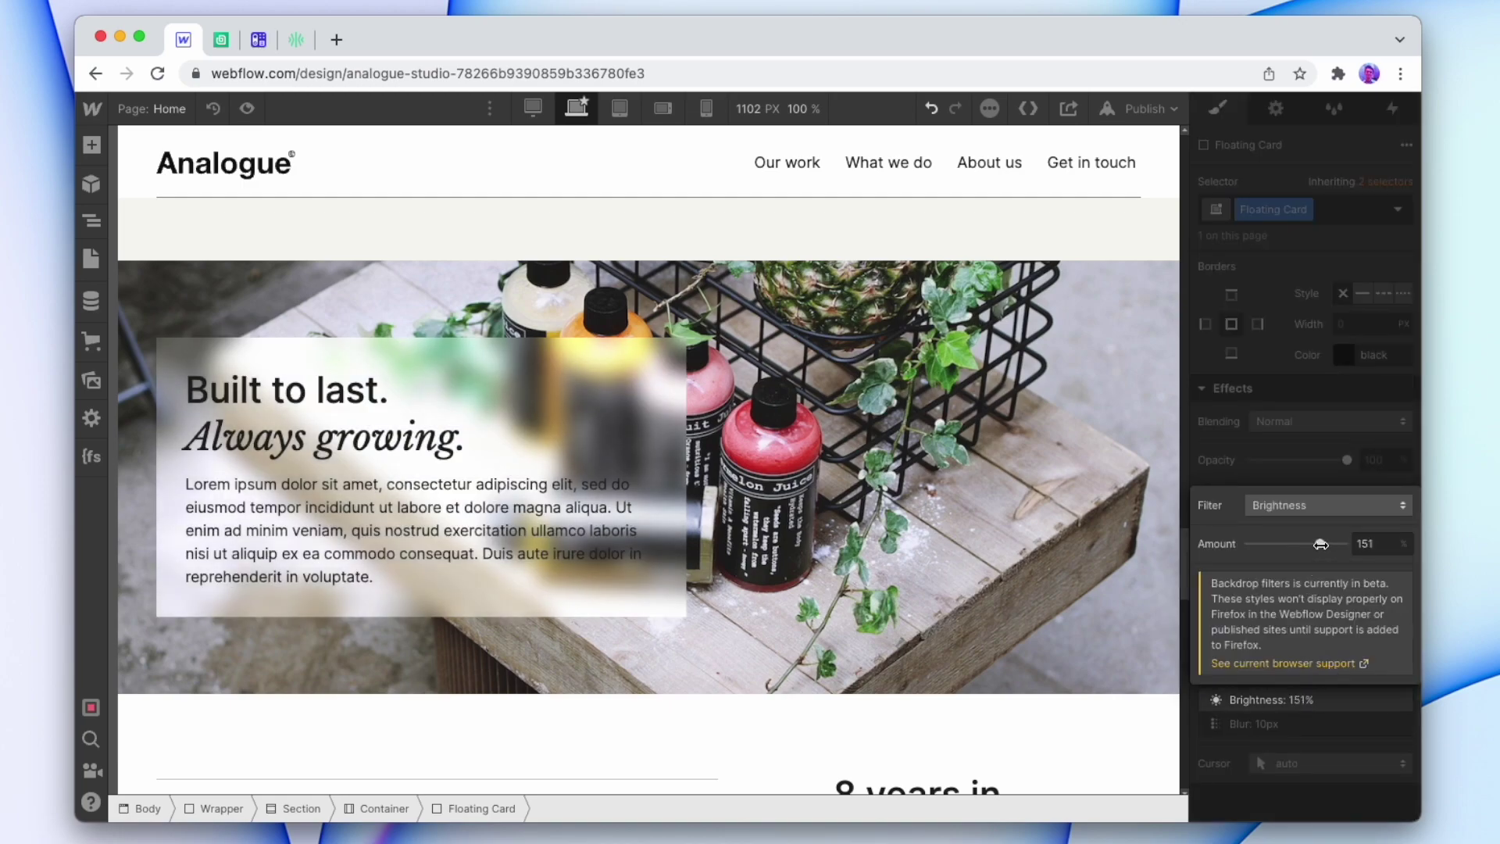
key(Escape)
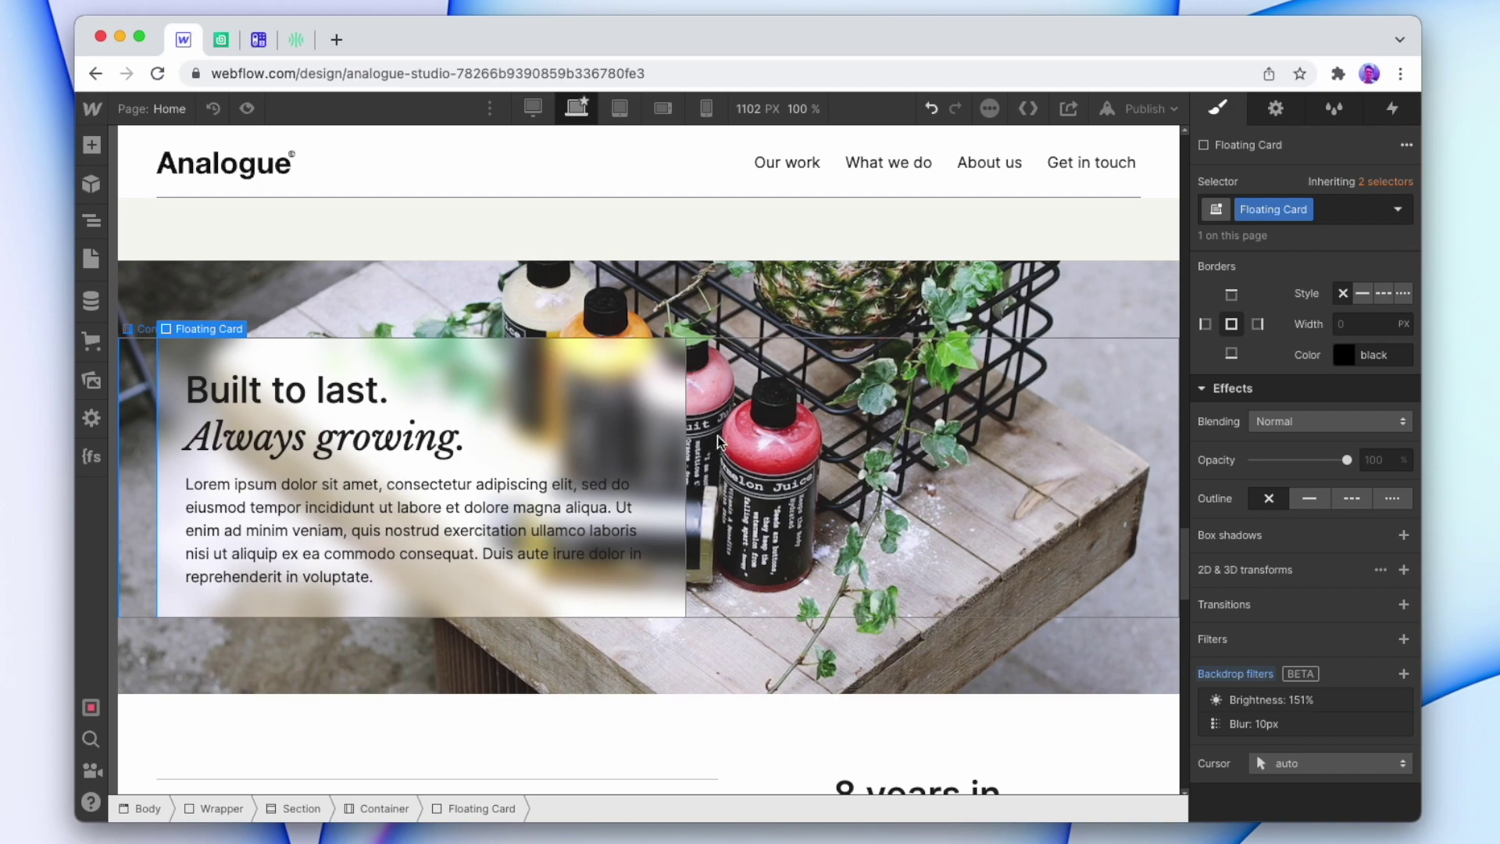
Give the card a white background colour at 20% opacity
scroll(1319, 518, up, 2)
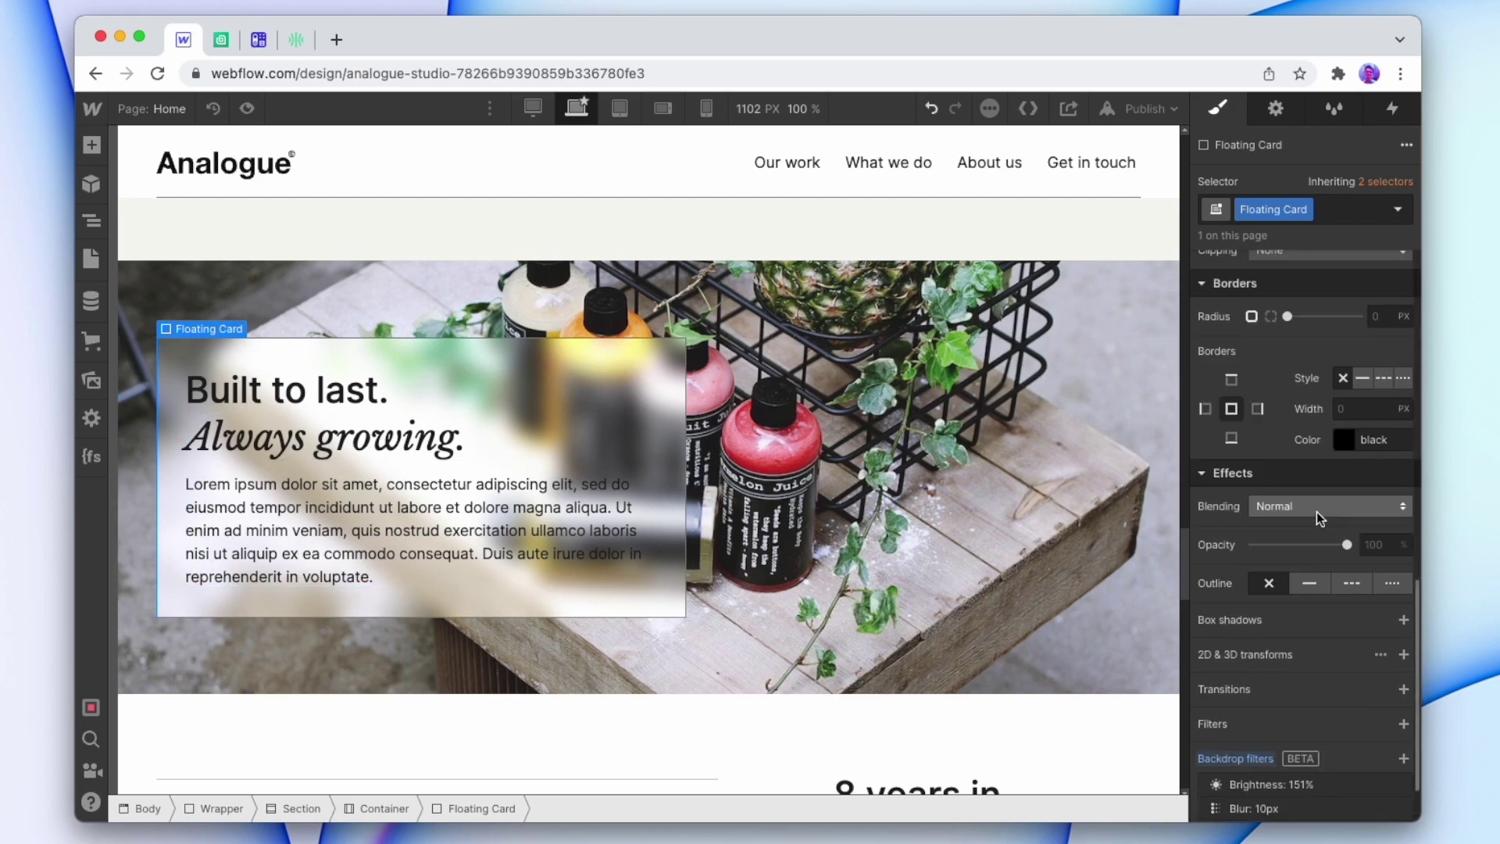
scroll(1319, 518, up, 3)
click(1259, 336)
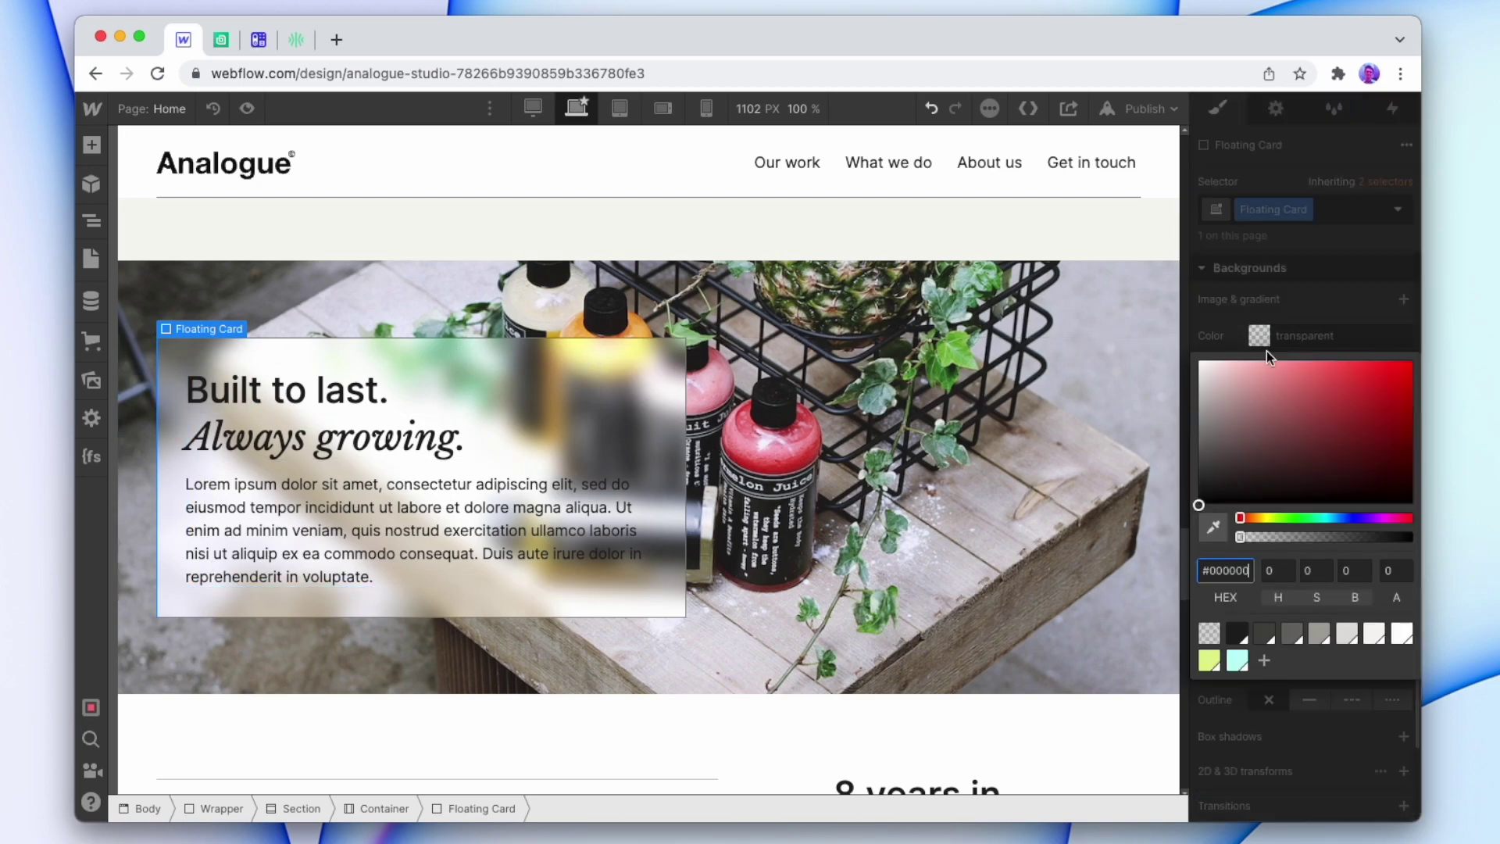
click(1403, 632)
click(1396, 573)
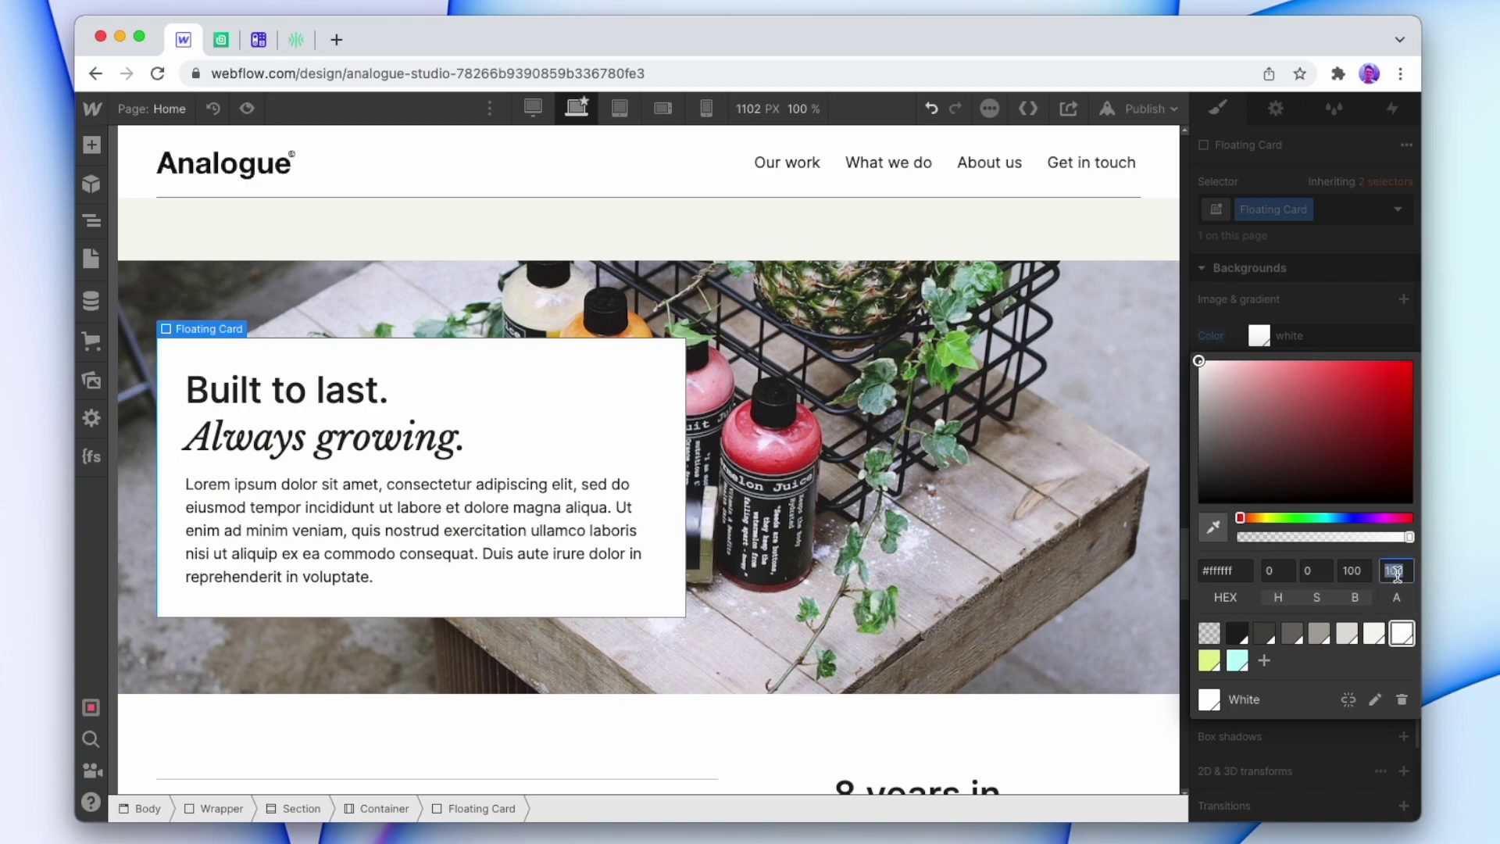
text(20)
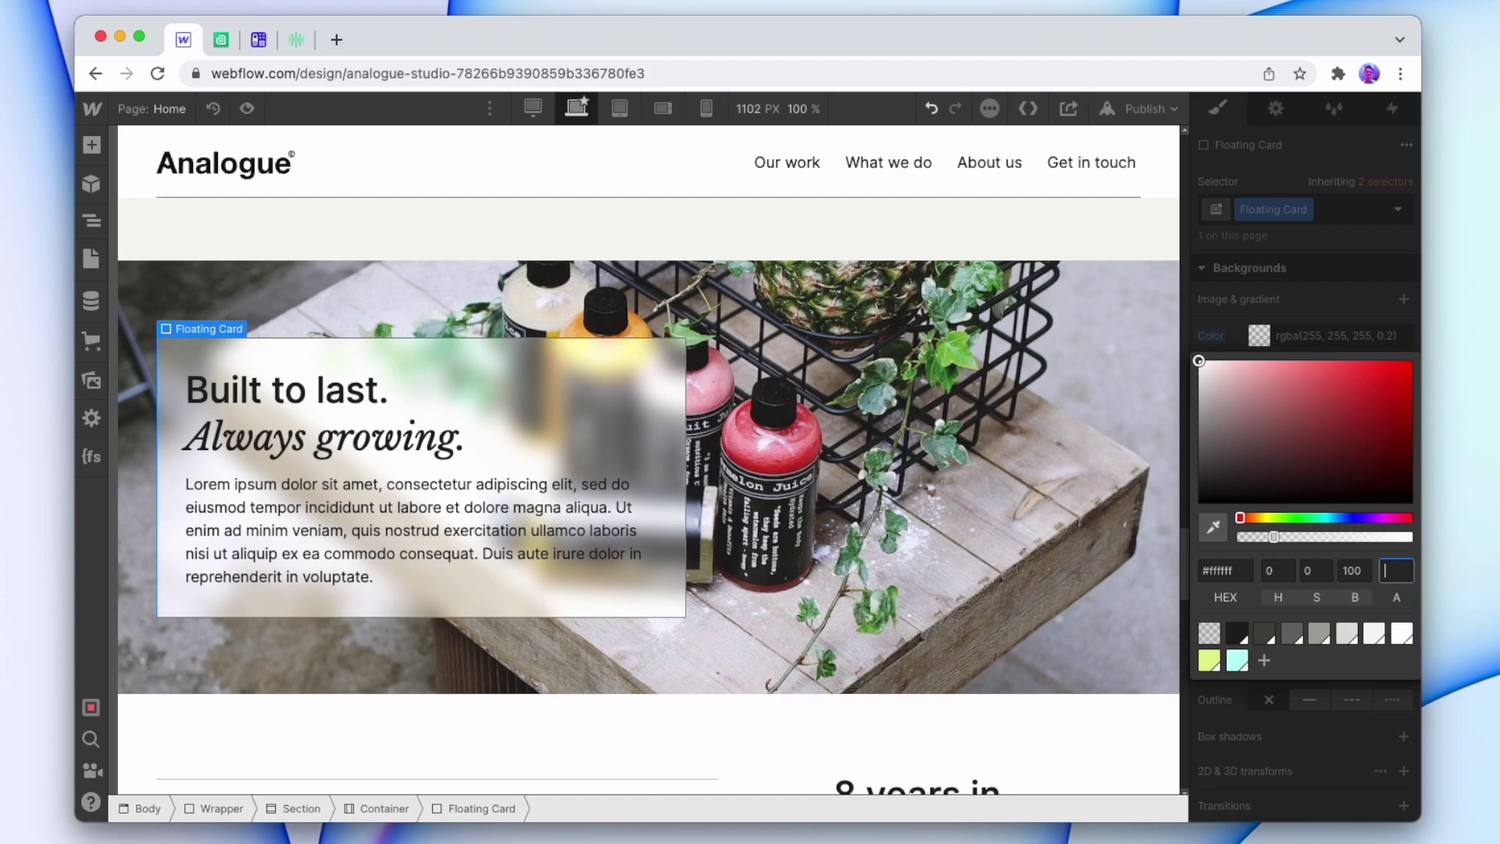
click(1047, 494)
click(1084, 303)
Preview the frosted-glass Floating Card over the blurred pineapple photo without editor panels
click(406, 531)
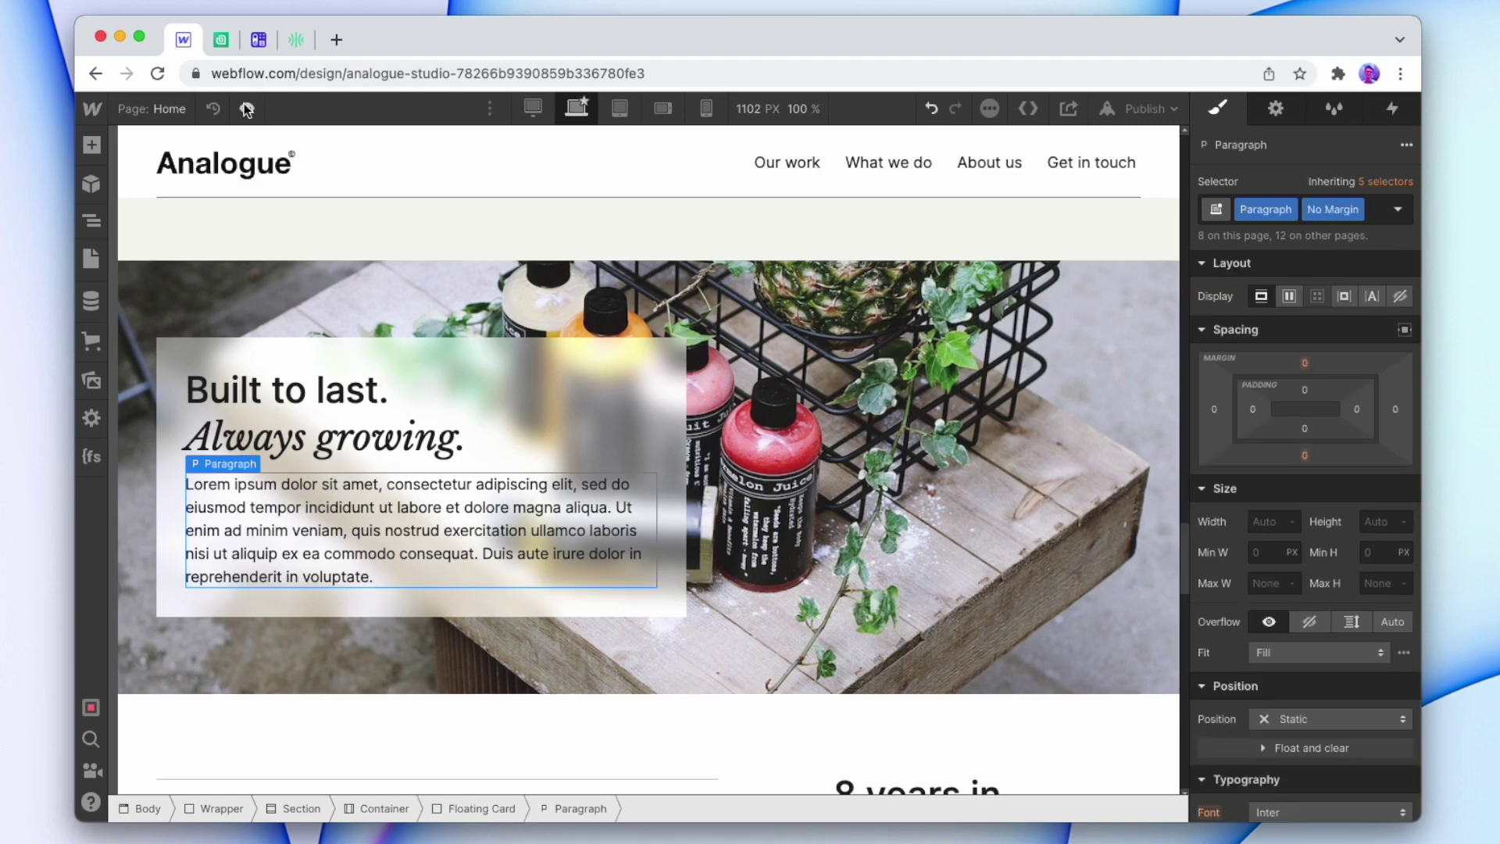